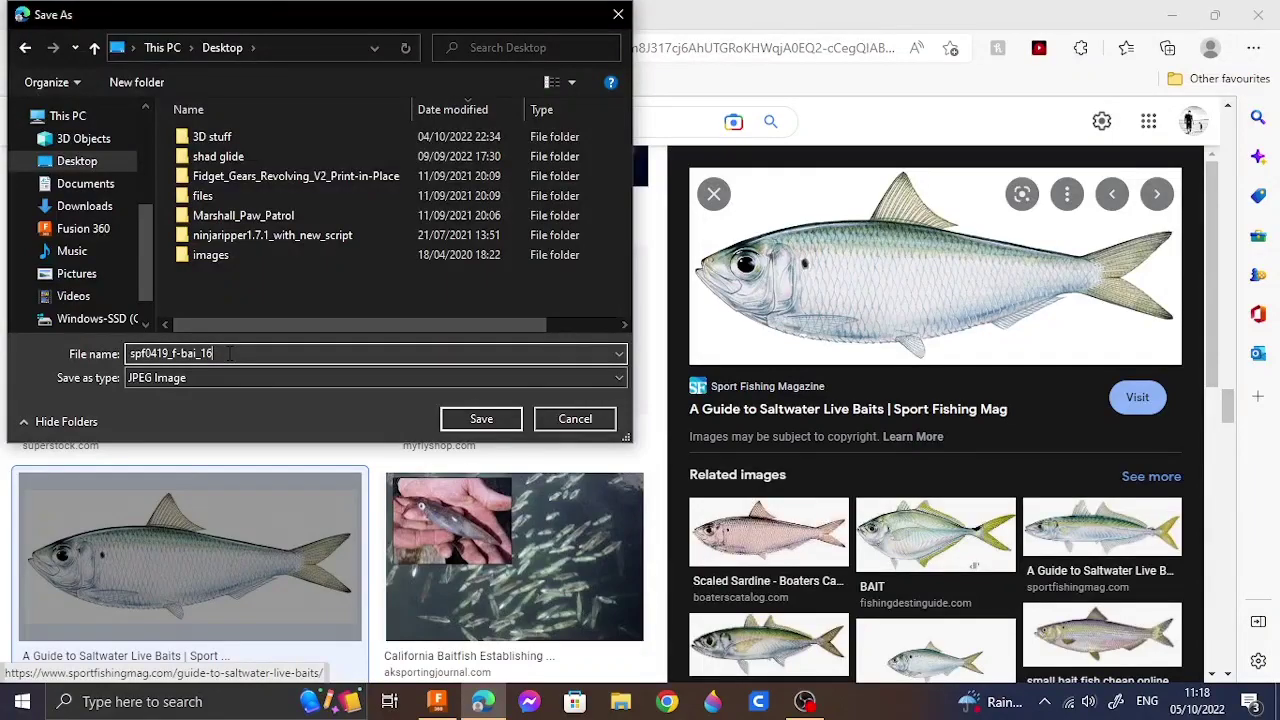
Step: Save the baitfish picture to the Desktop as JPEG 'spf' and minimise Edge
key("BackSpace")
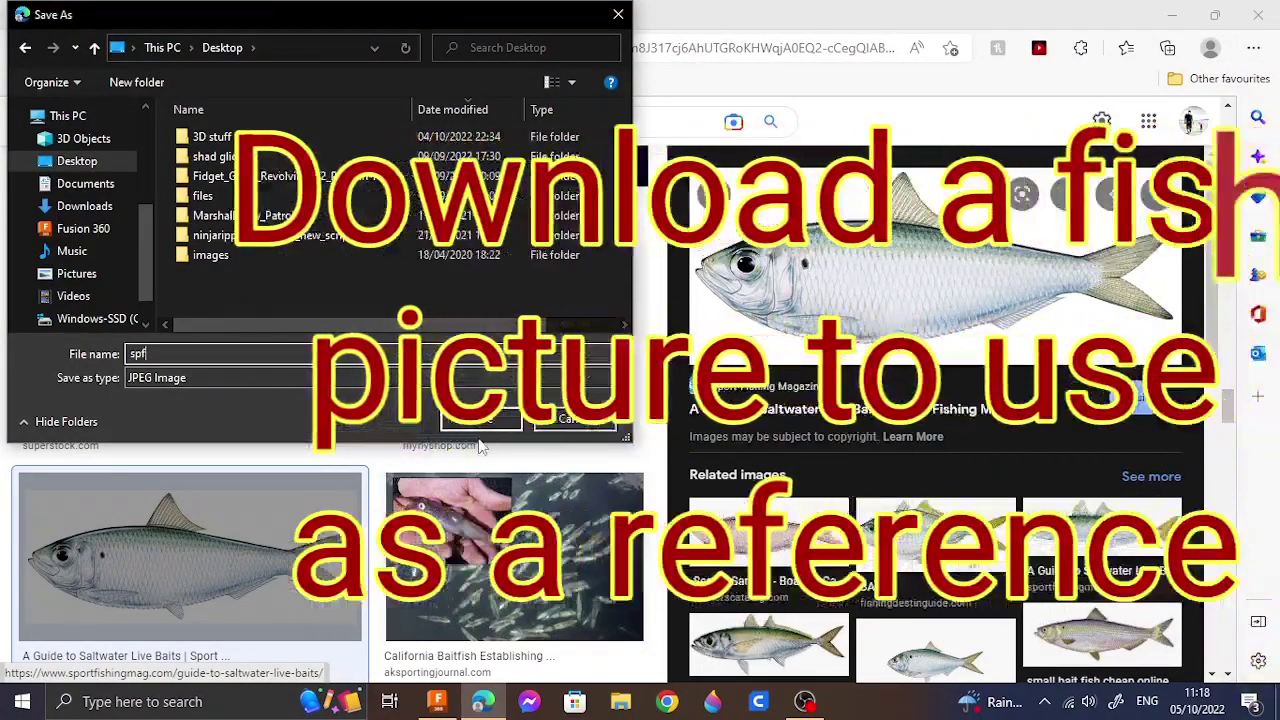
left_click(489, 430)
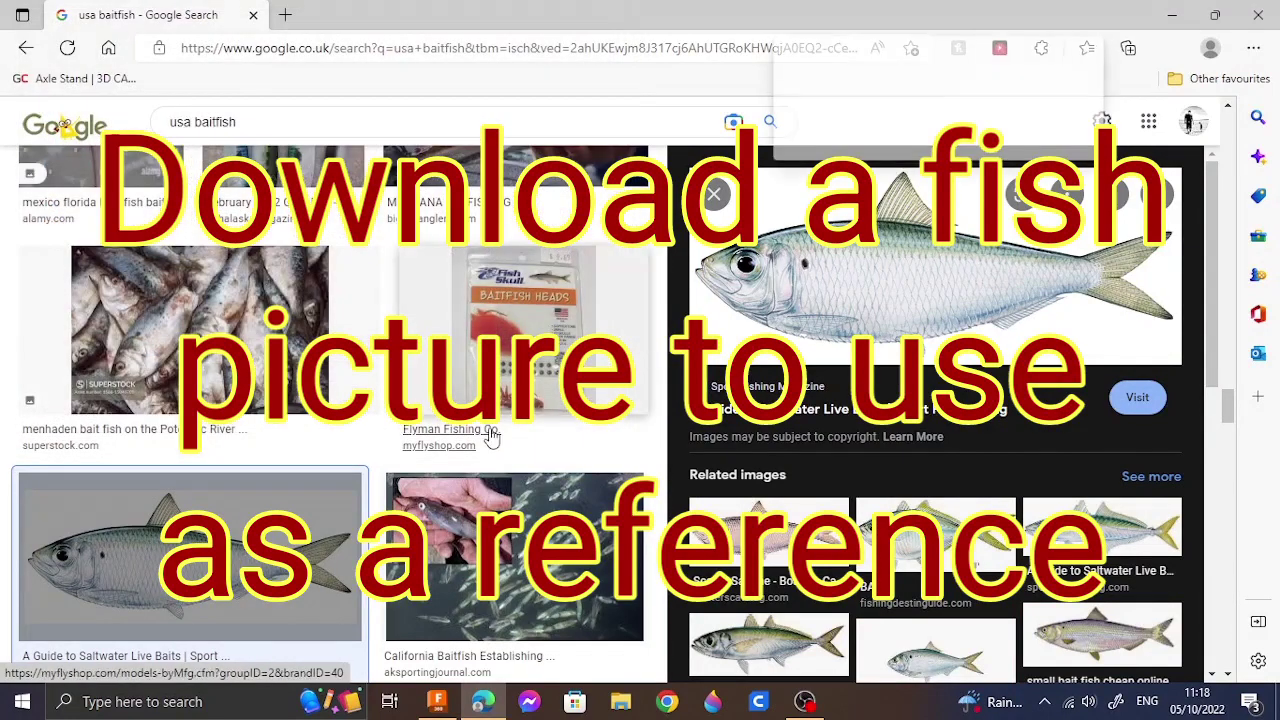
left_click(1164, 24)
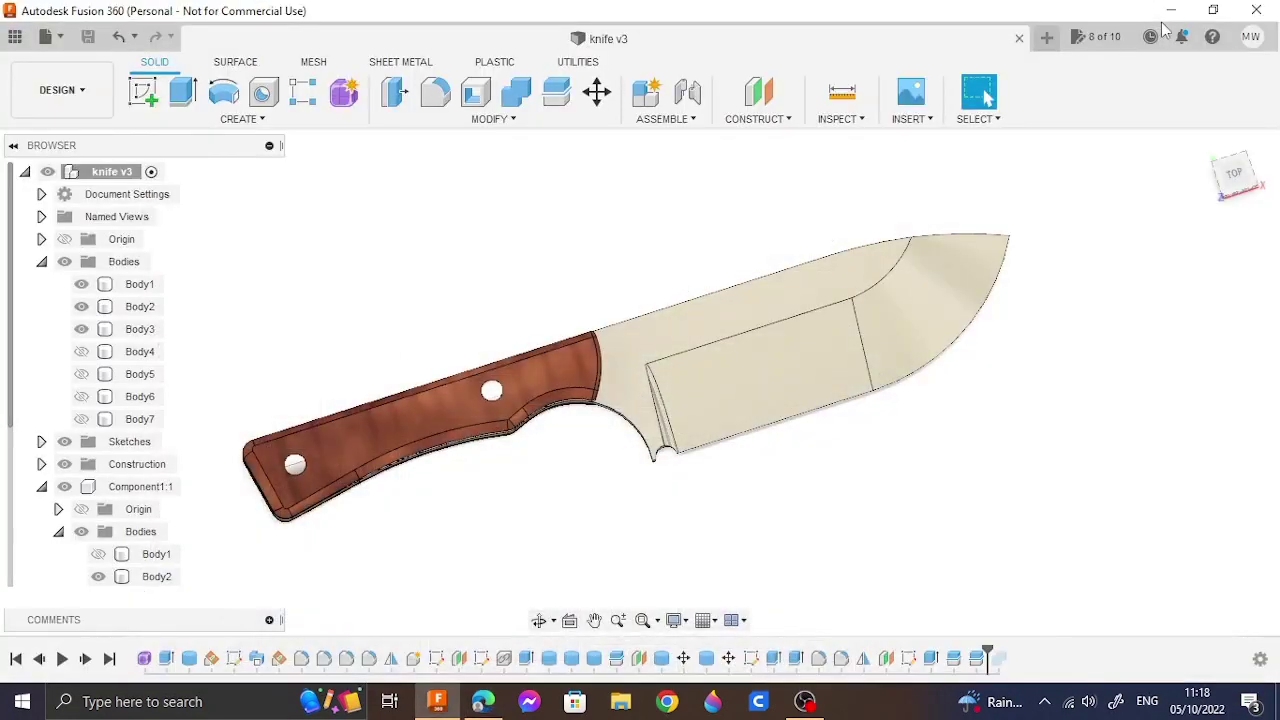
Step: Start a new design and insert the spf picture from this computer as a canvas
left_click(1048, 38)
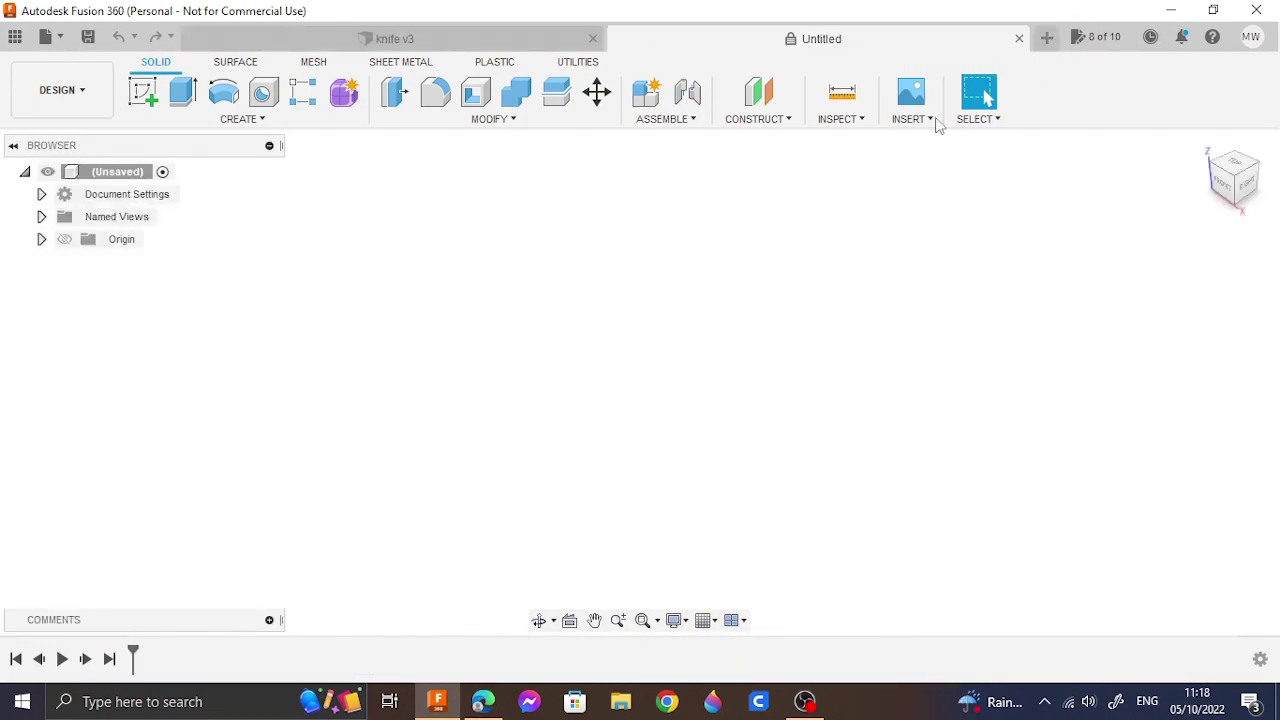
left_click(911, 121)
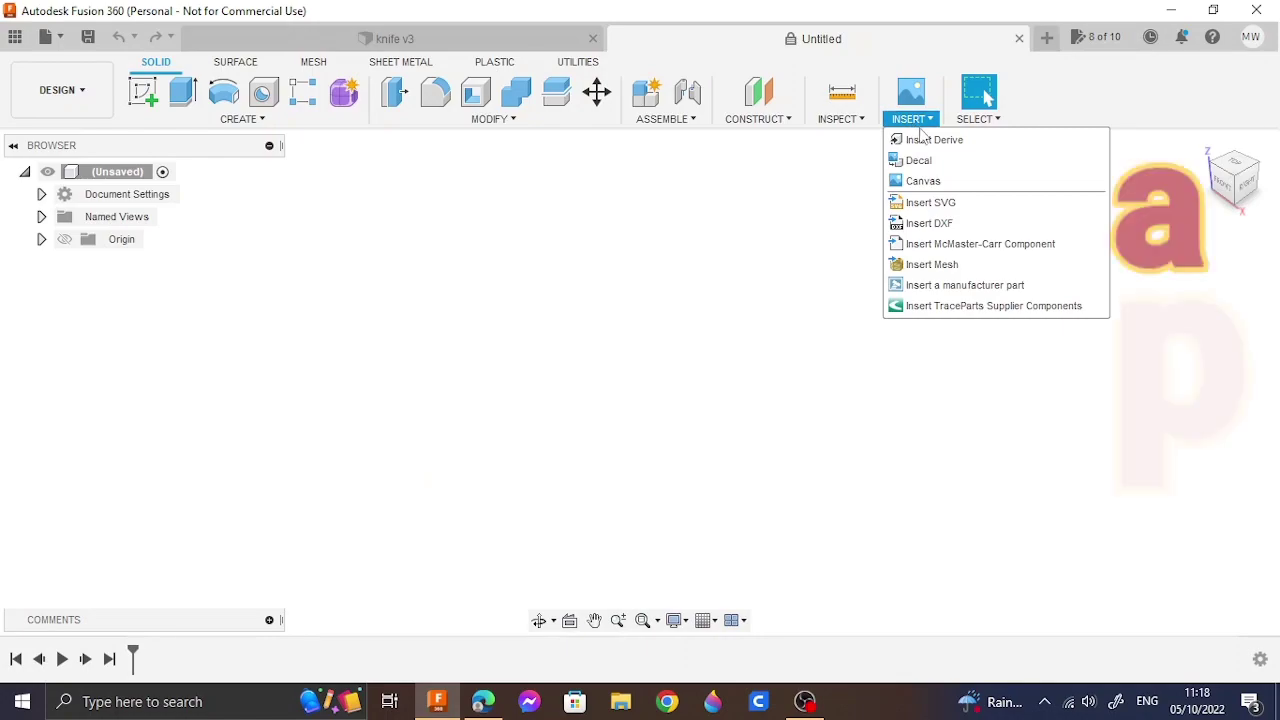
left_click(921, 180)
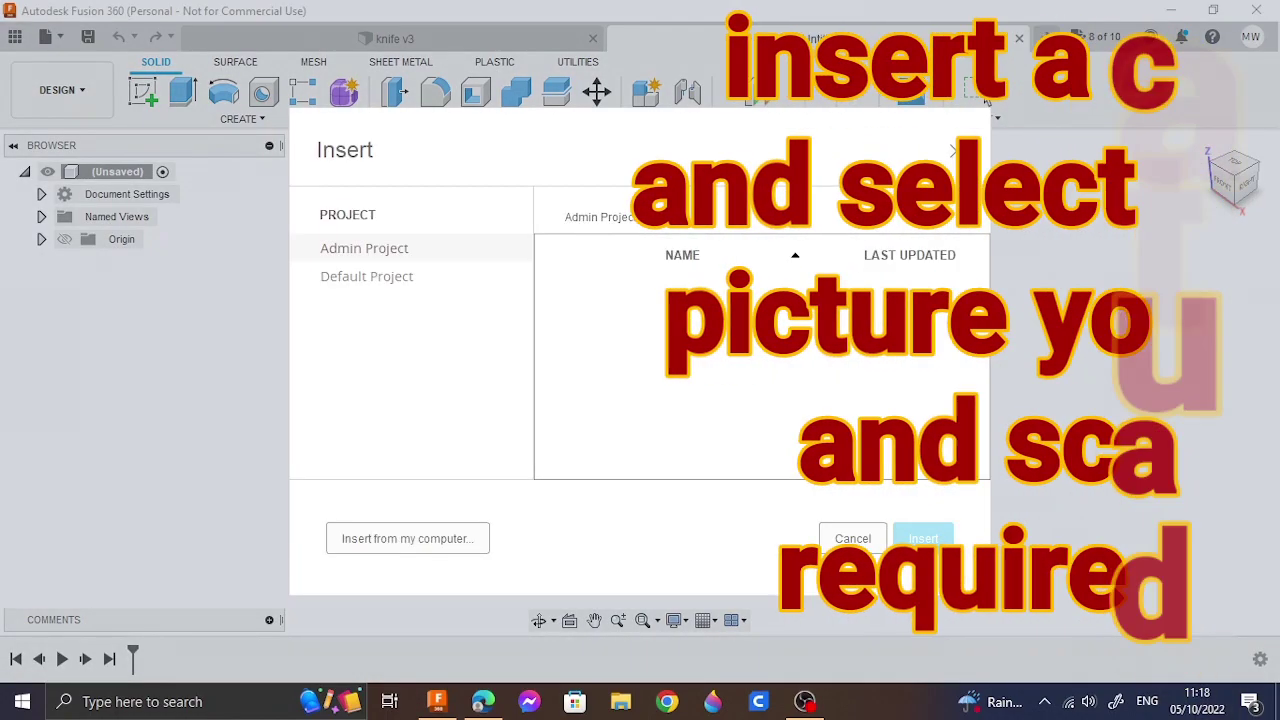
left_click(392, 540)
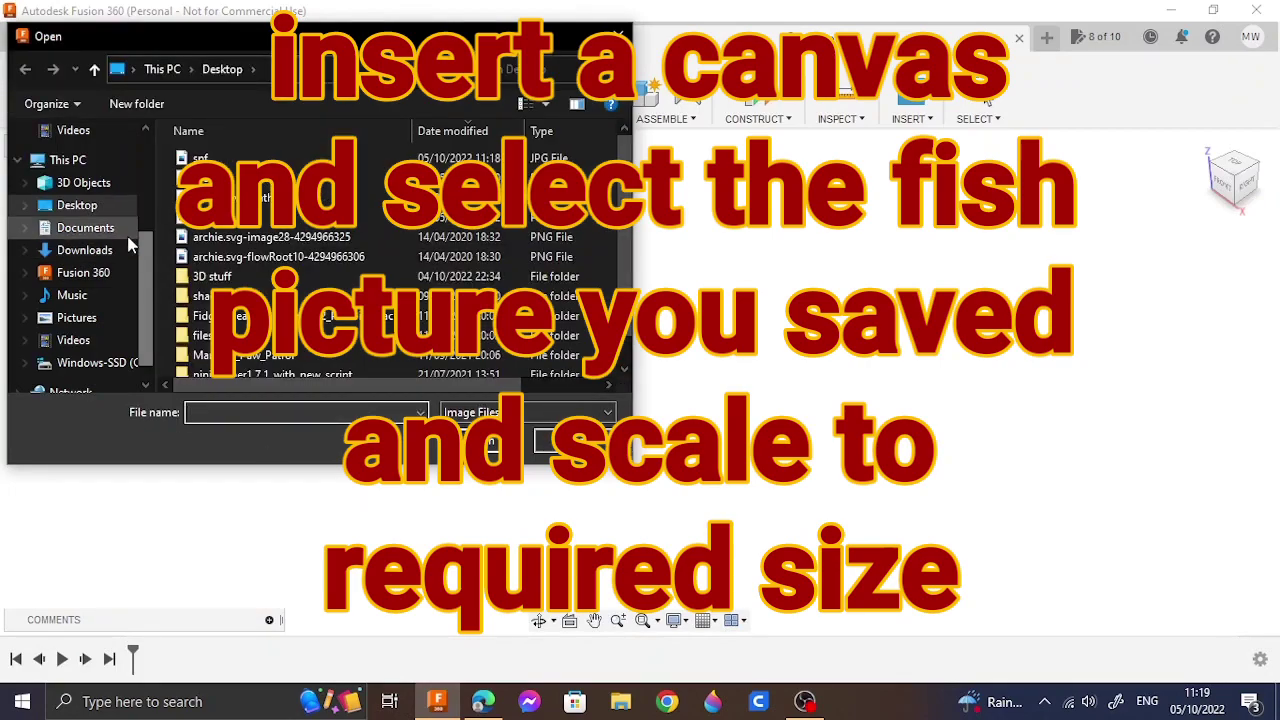
left_click(380, 160)
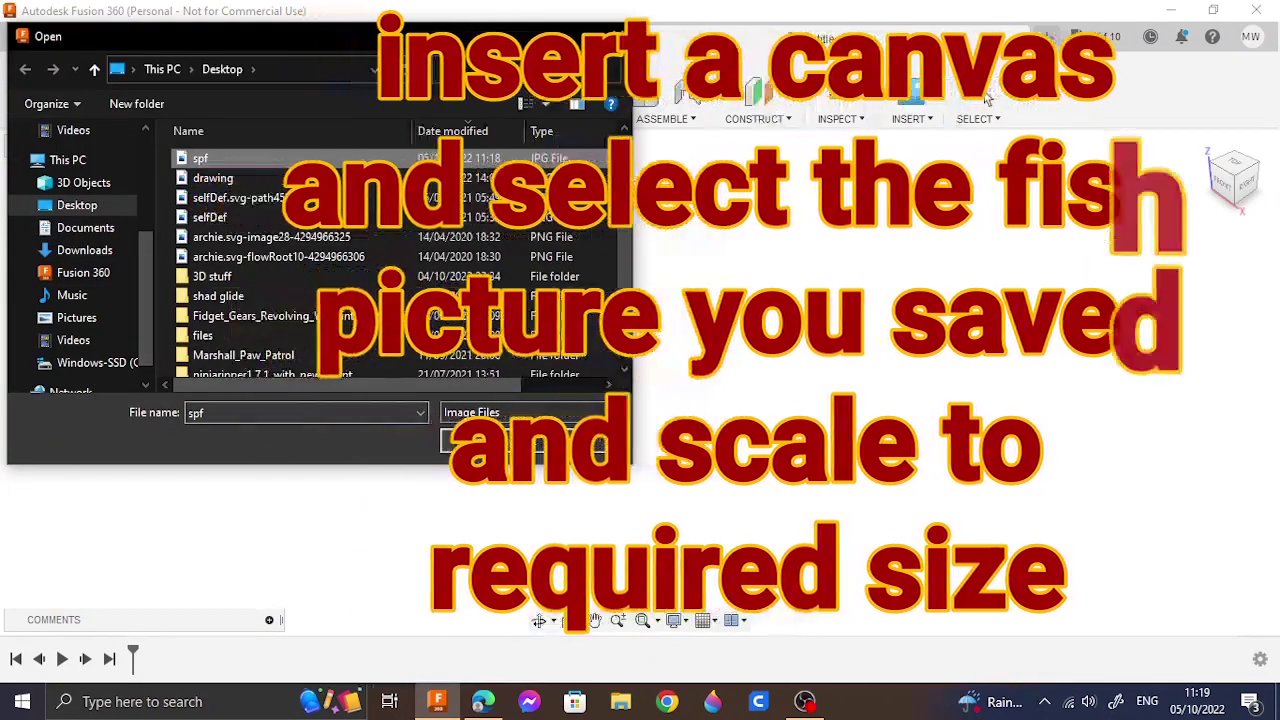
left_click(466, 447)
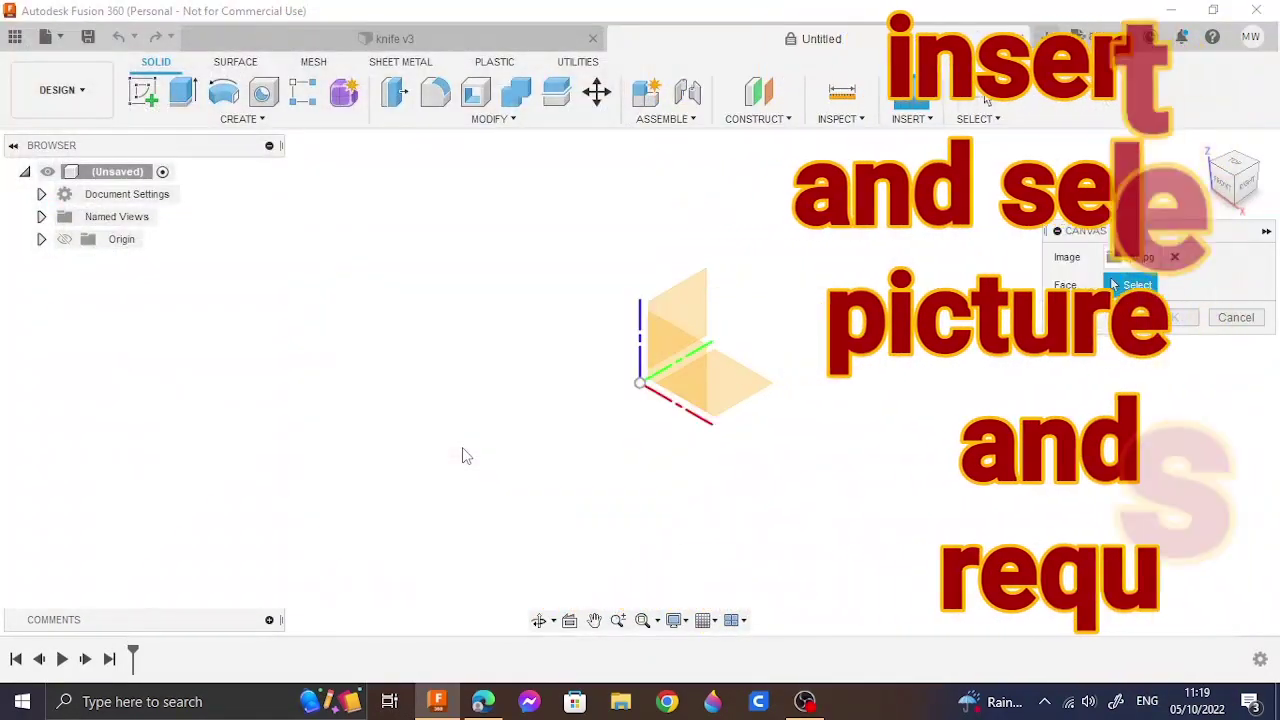
Step: Attach the spf canvas to the XZ plane and scale it up to about 8.351
left_click(670, 382)
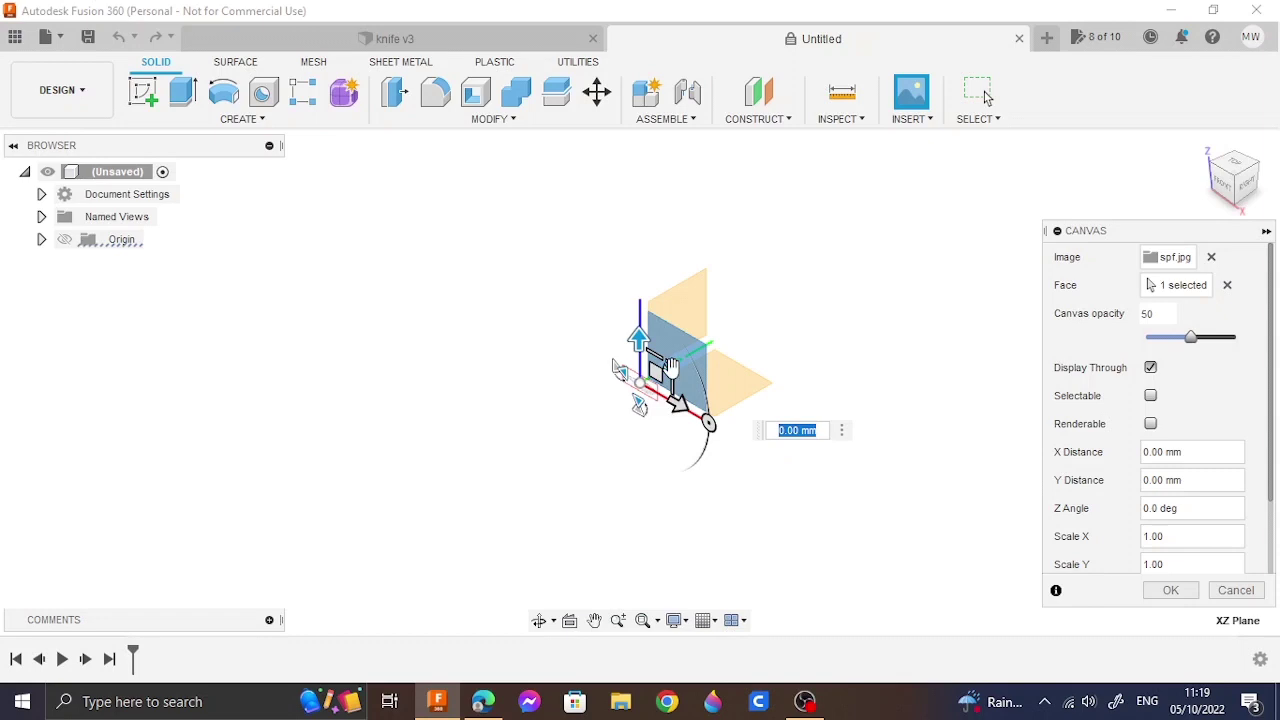
left_click(668, 367)
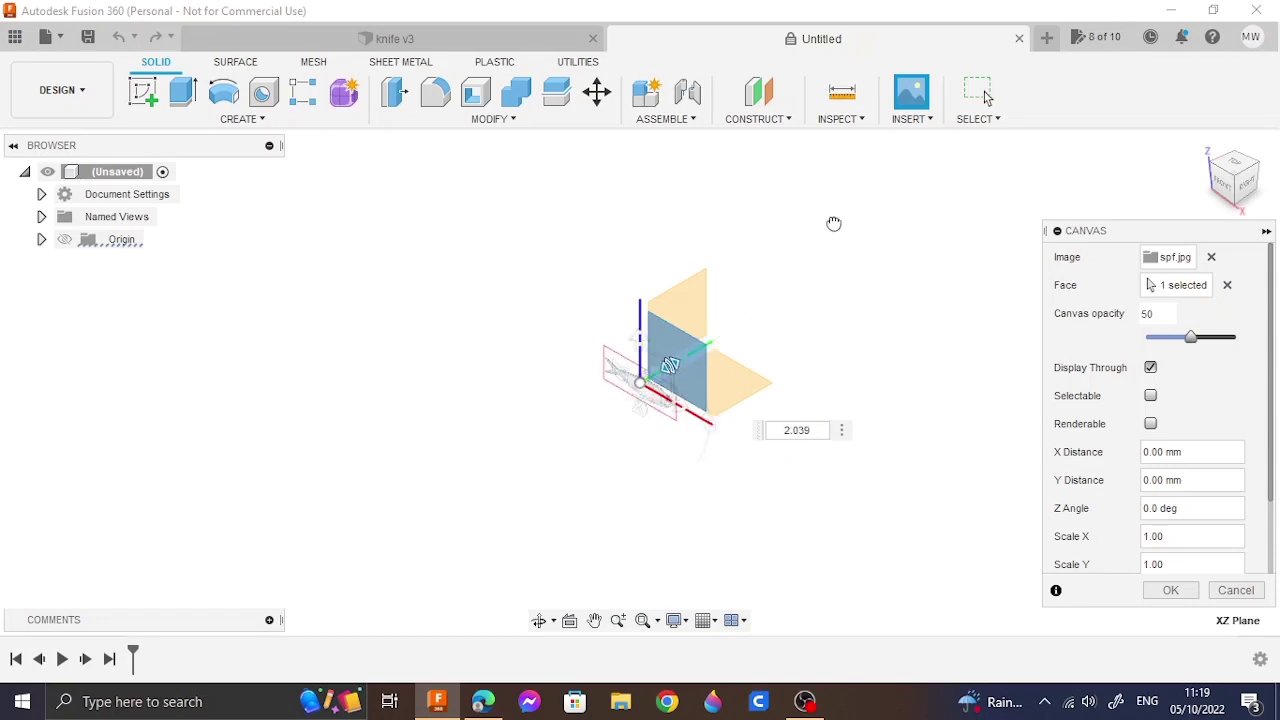
left_click_drag(834, 223, 876, 201)
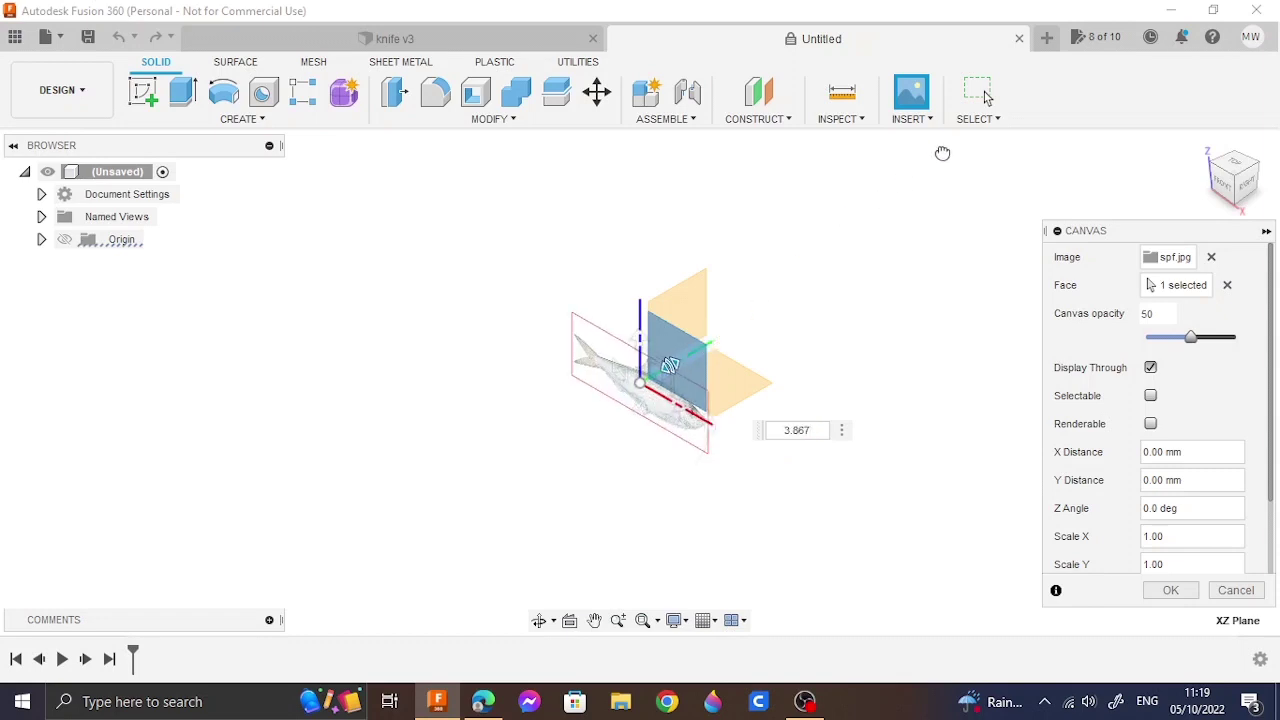
left_click_drag(942, 153, 954, 148)
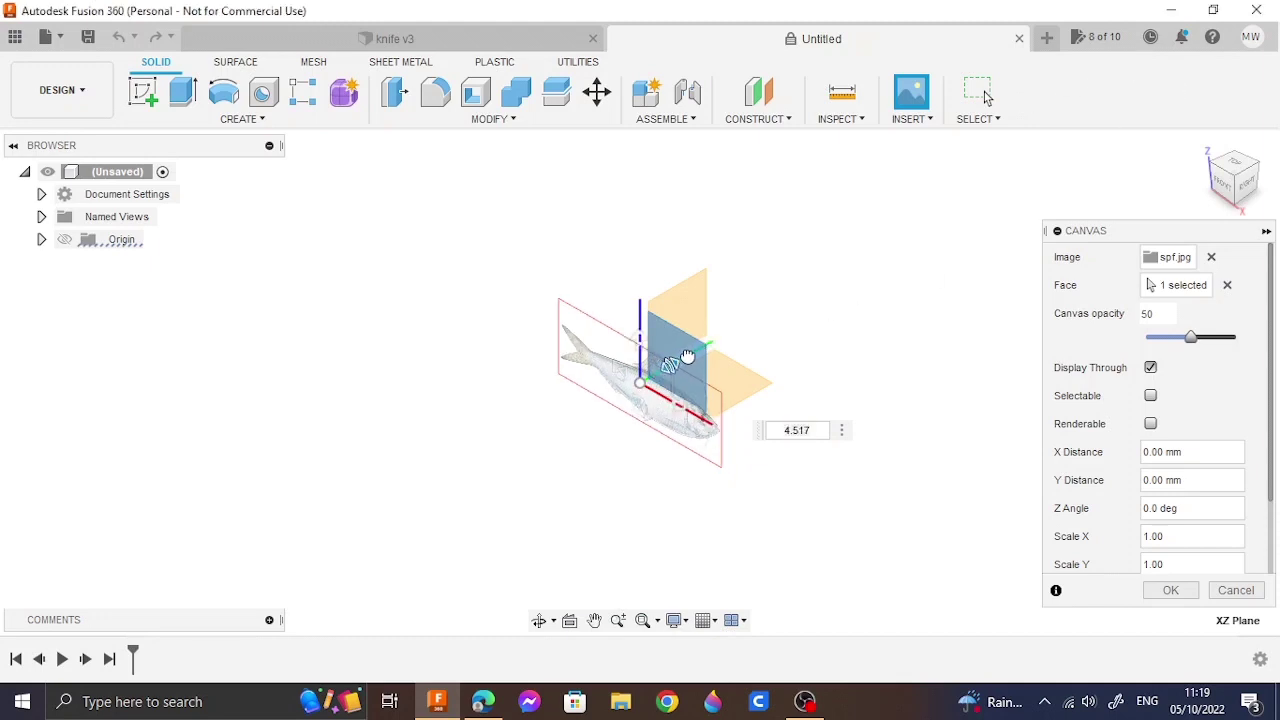
left_click_drag(668, 362, 707, 342)
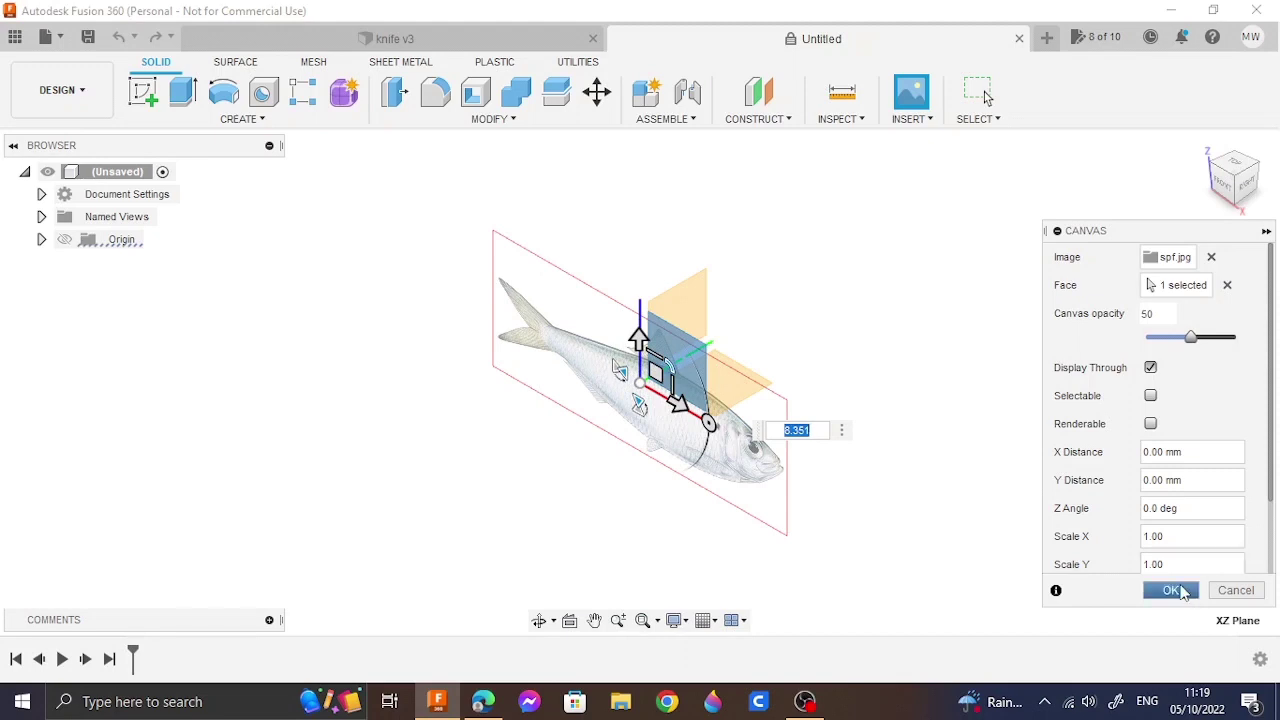
left_click(1182, 590)
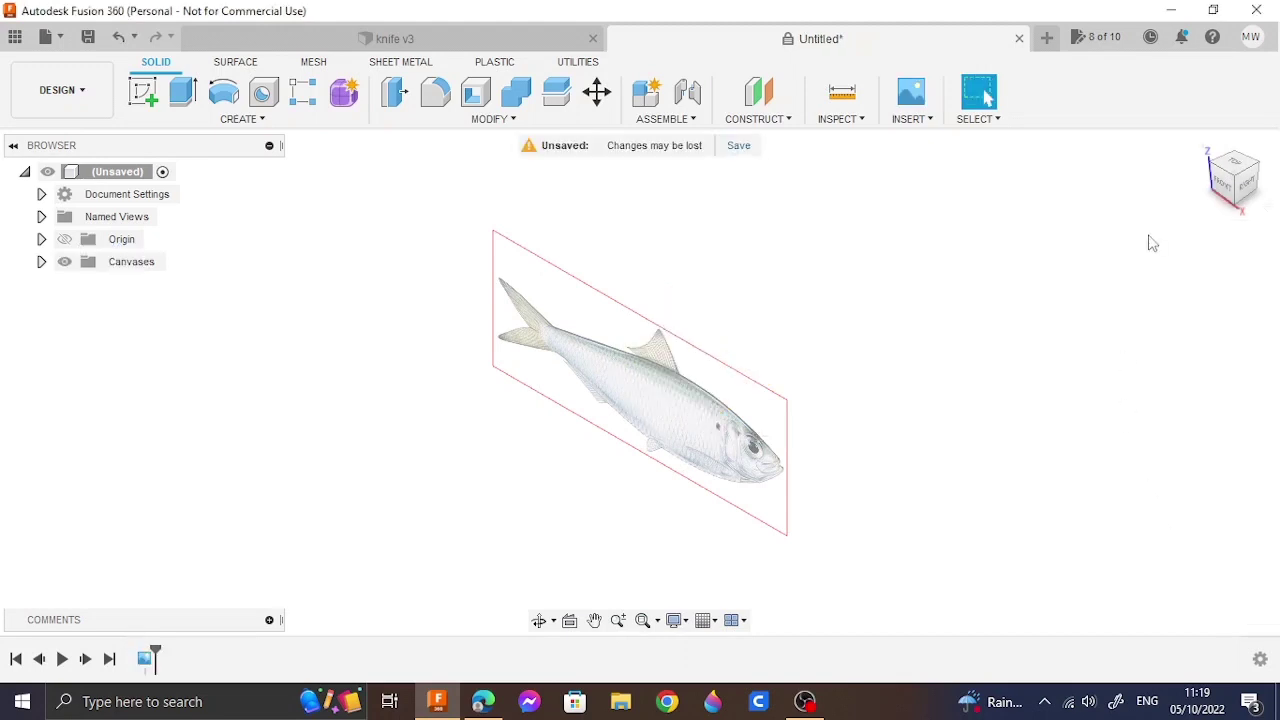
Step: Sketch a 120 mm line on the XZ plane from the fish's tail to its nose
key("Return")
left_click(670, 370)
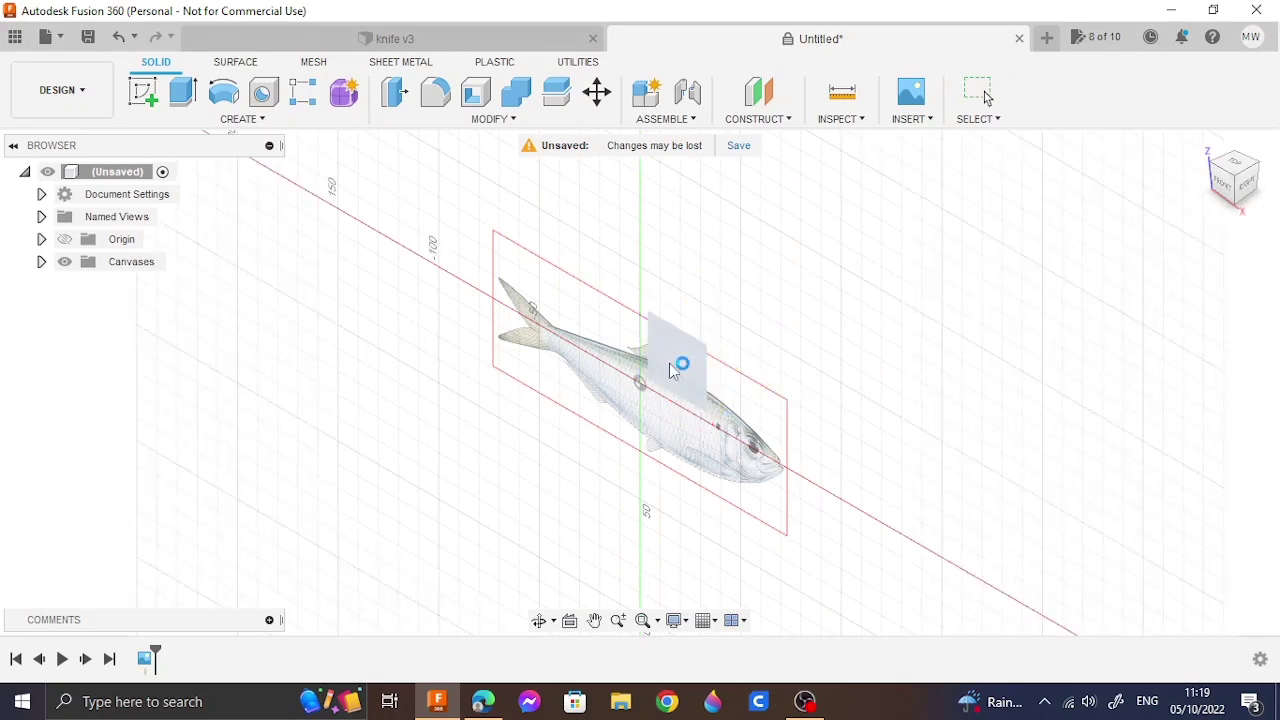
key("a")
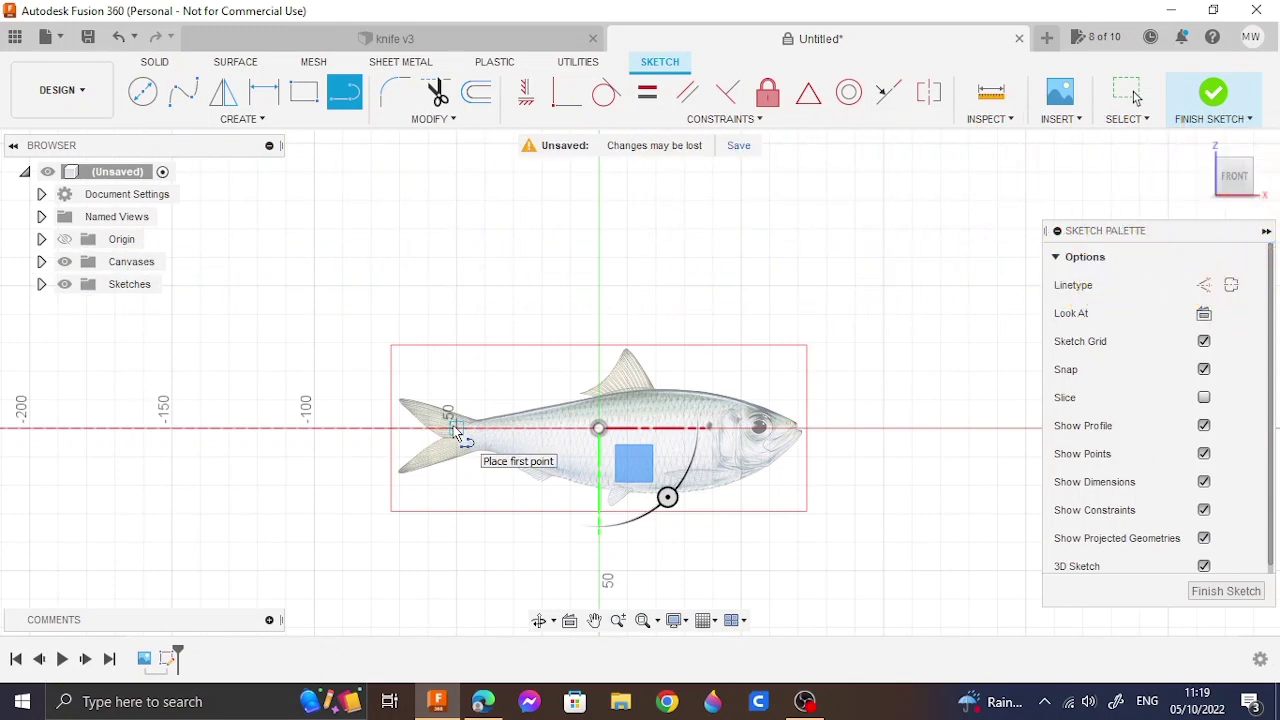
left_click(456, 429)
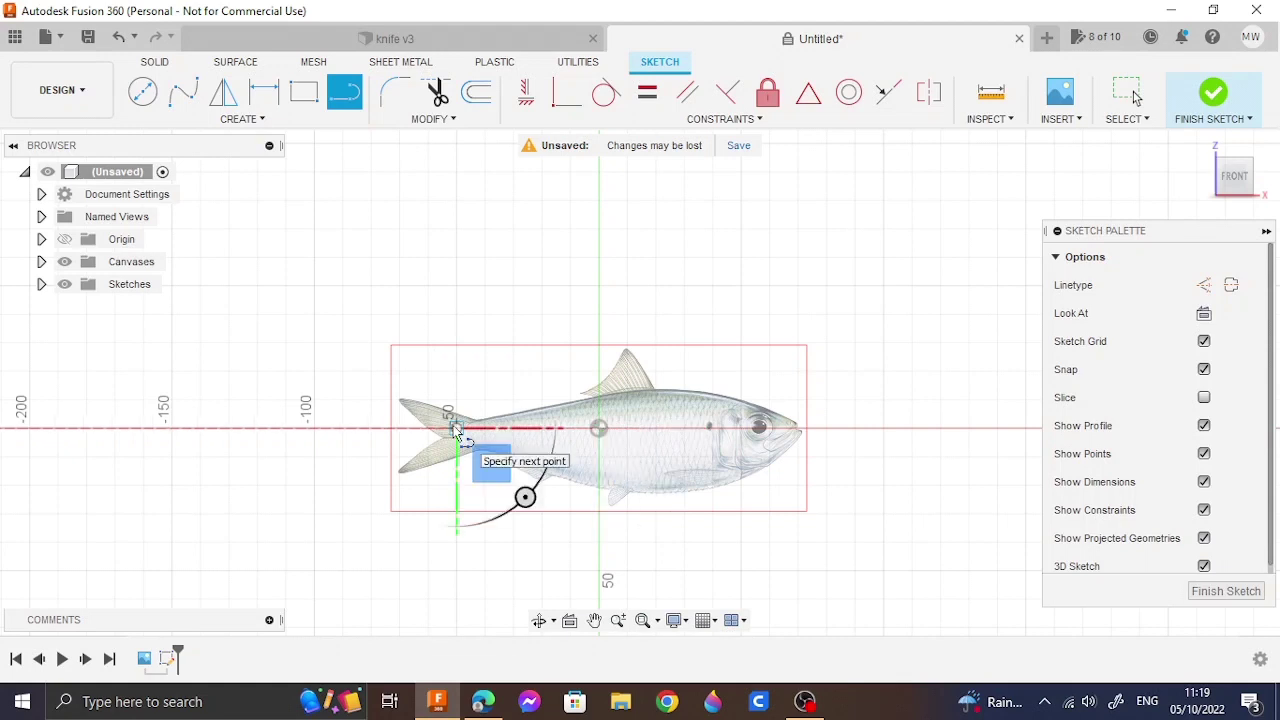
left_click(809, 433)
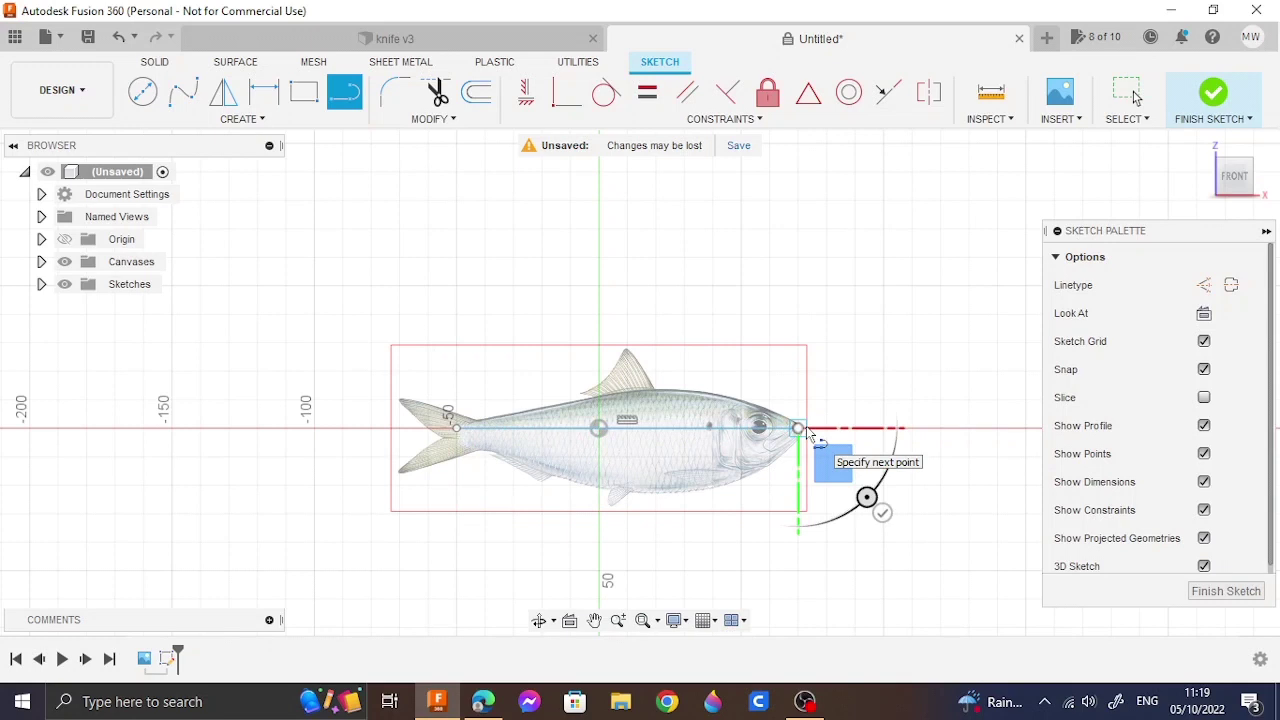
left_click(1214, 93)
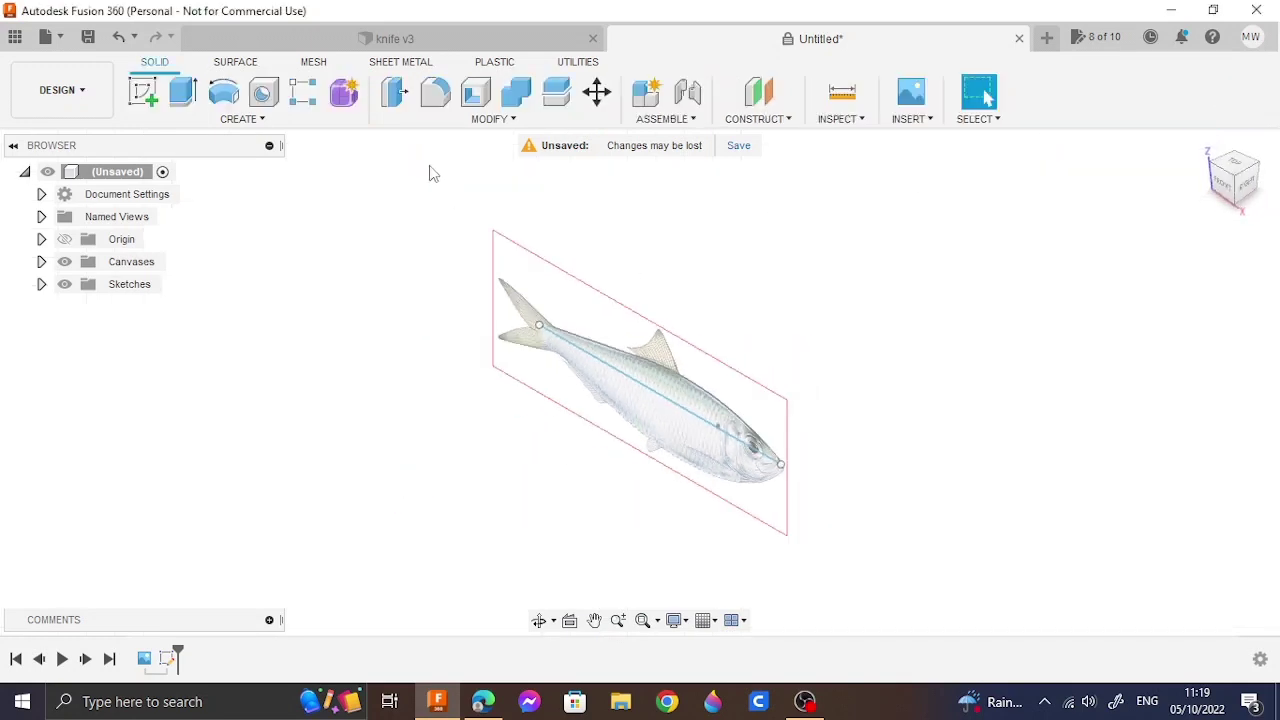
Step: Create a smooth-display Pipe form along the centre line with square end types
left_click(341, 95)
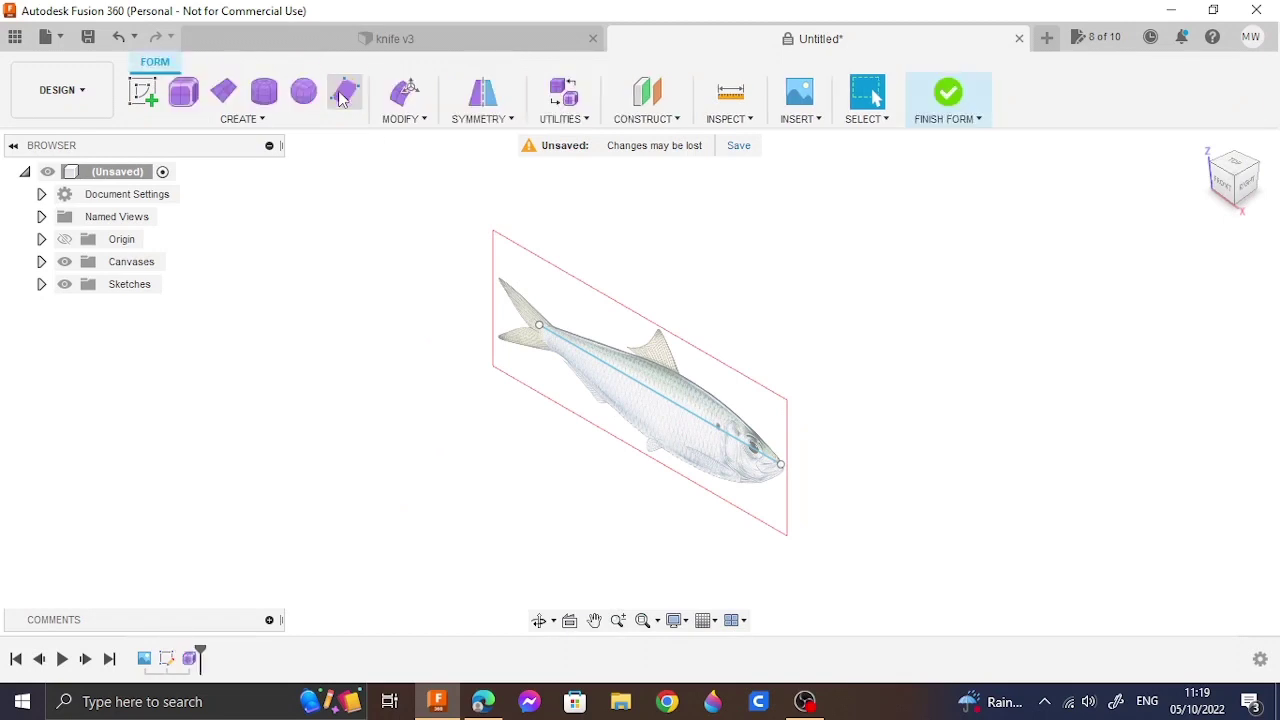
left_click(313, 118)
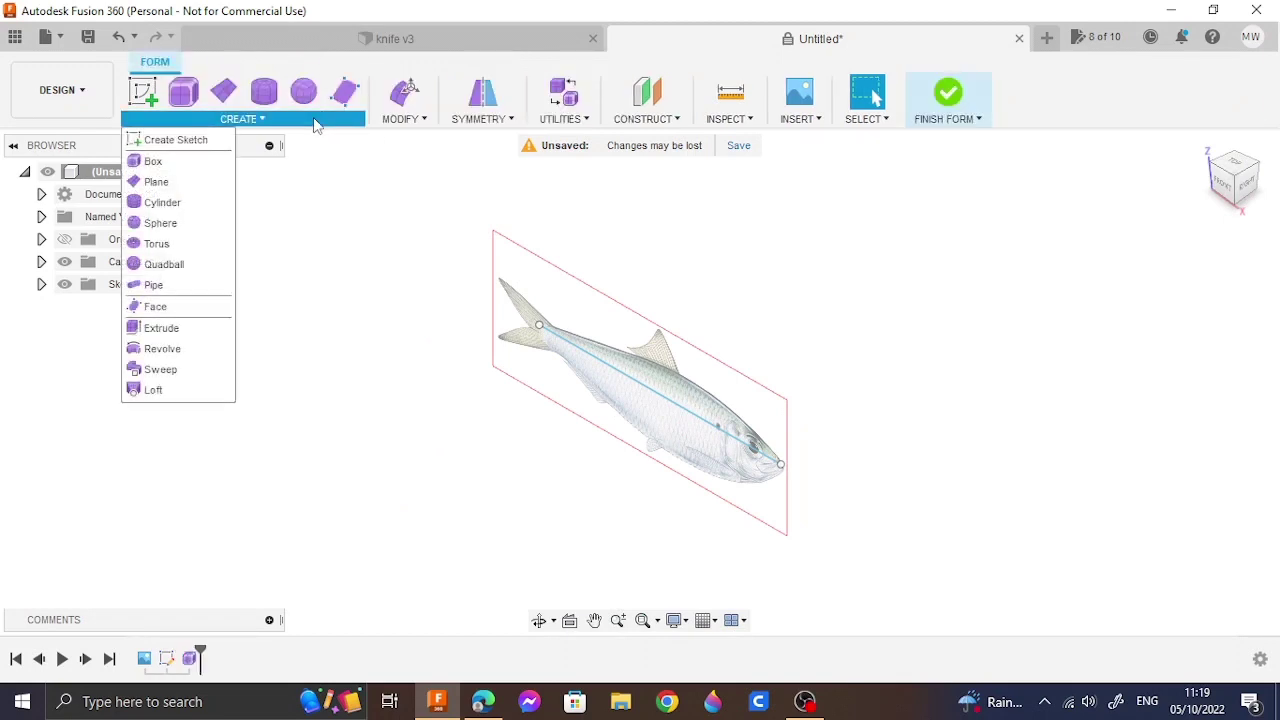
left_click(181, 287)
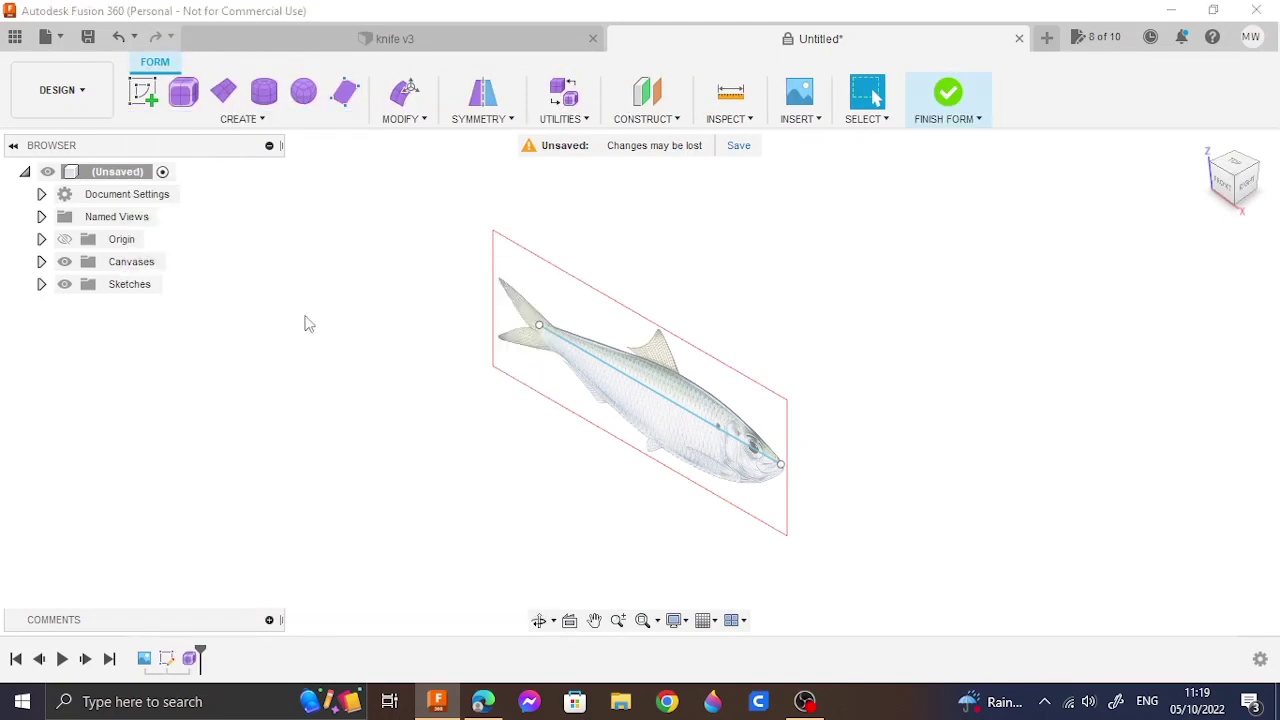
left_click(572, 342)
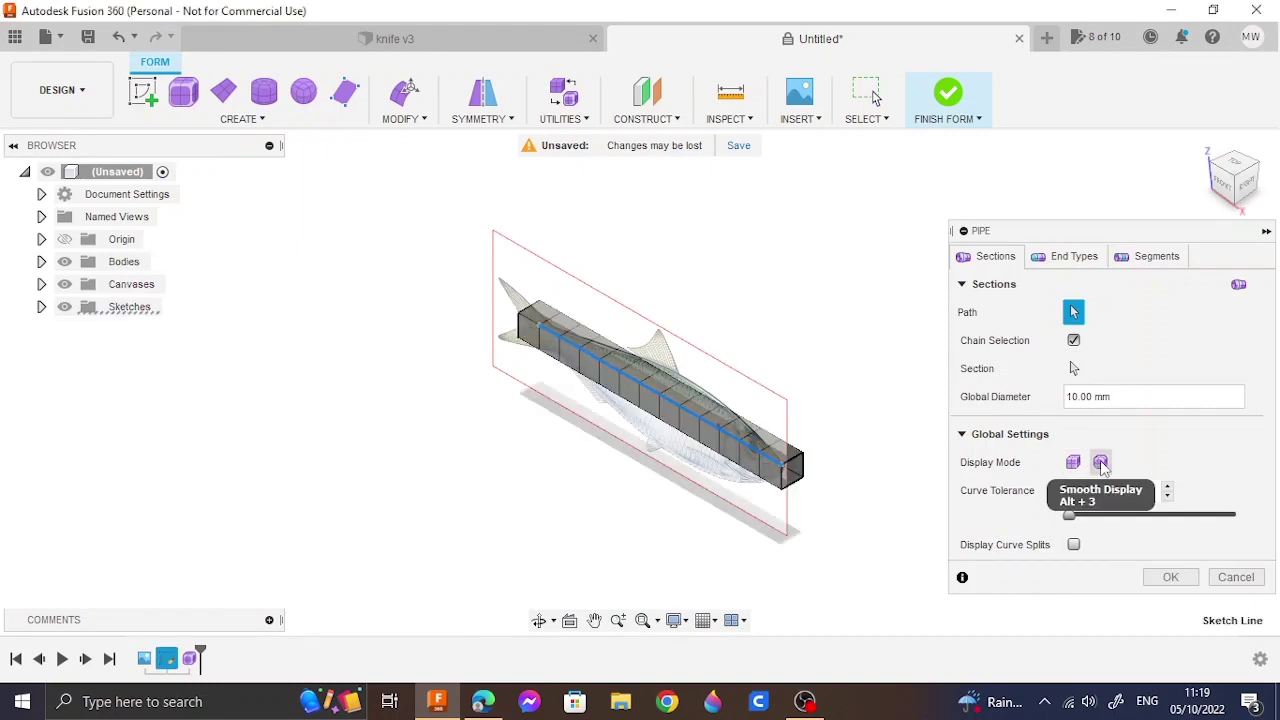
left_click(1101, 464)
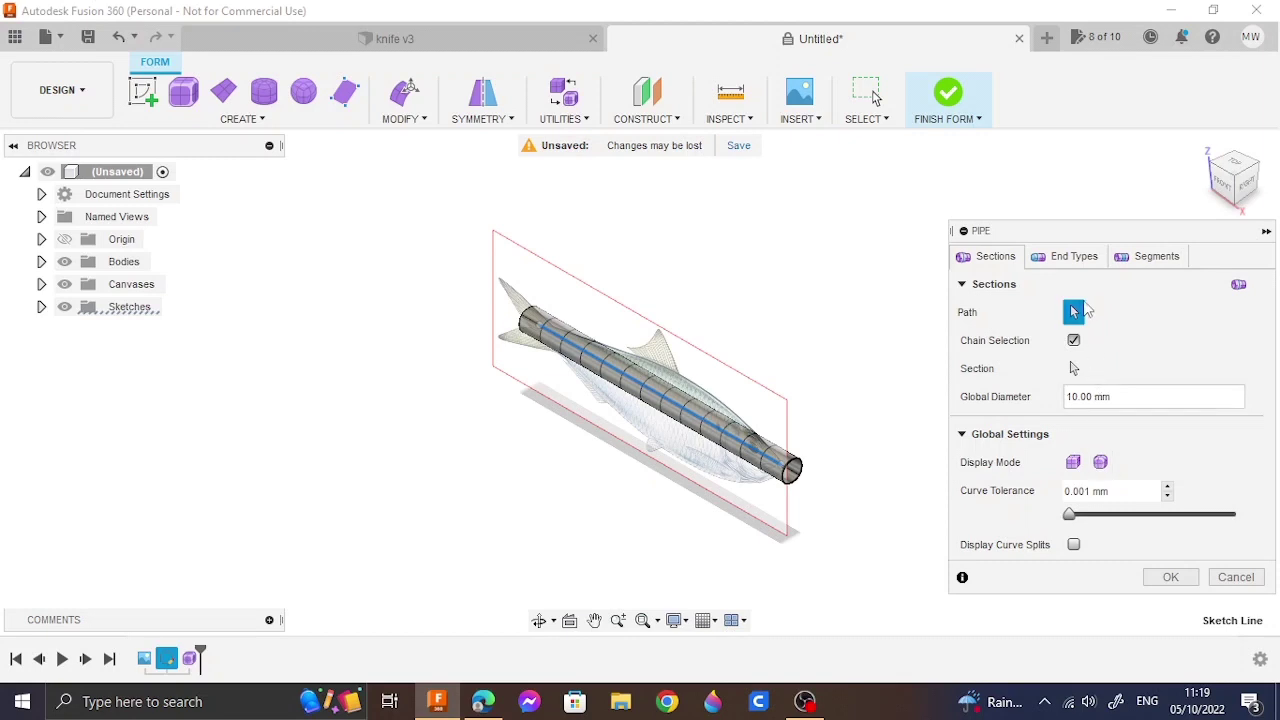
left_click(1083, 262)
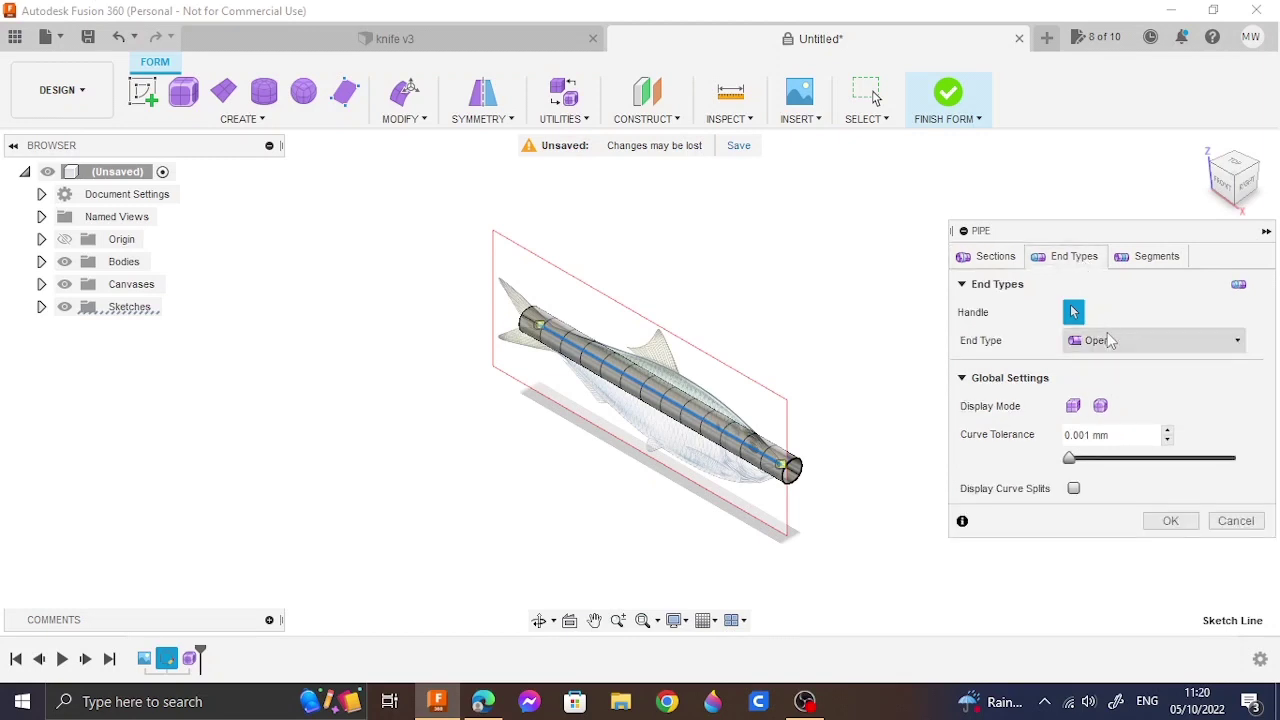
left_click(1110, 341)
left_click(1112, 367)
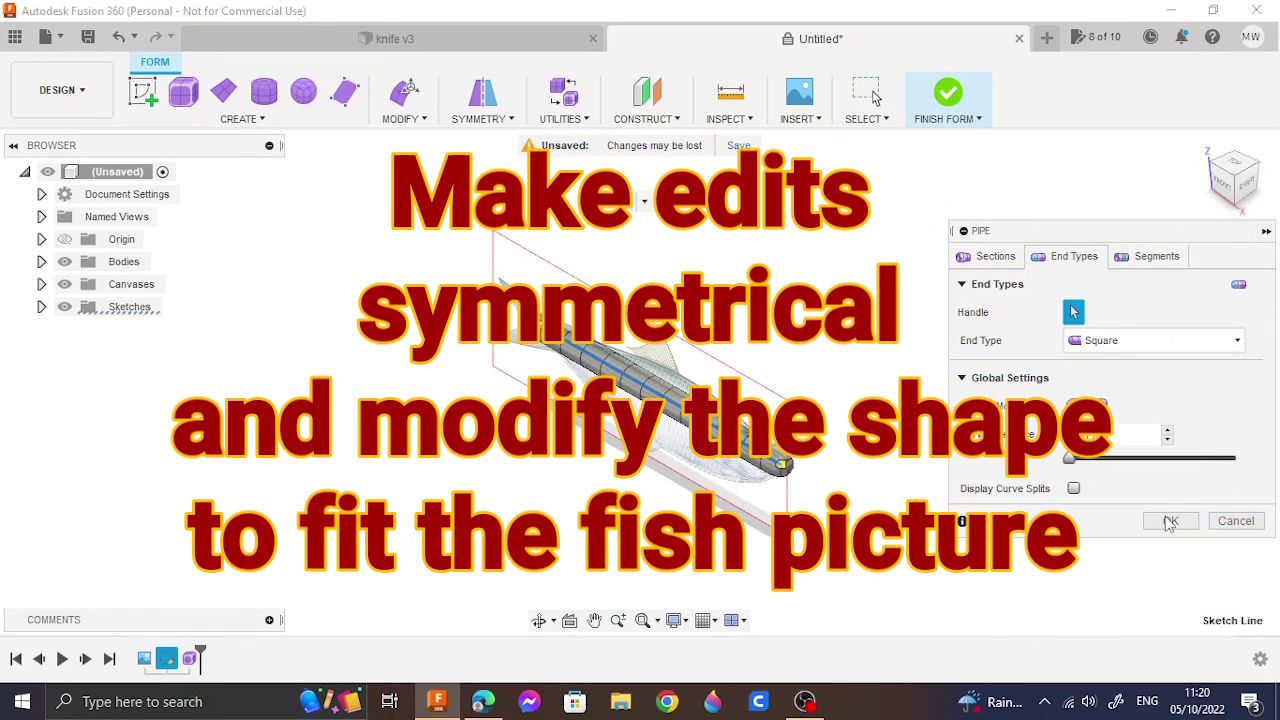
left_click(1170, 521)
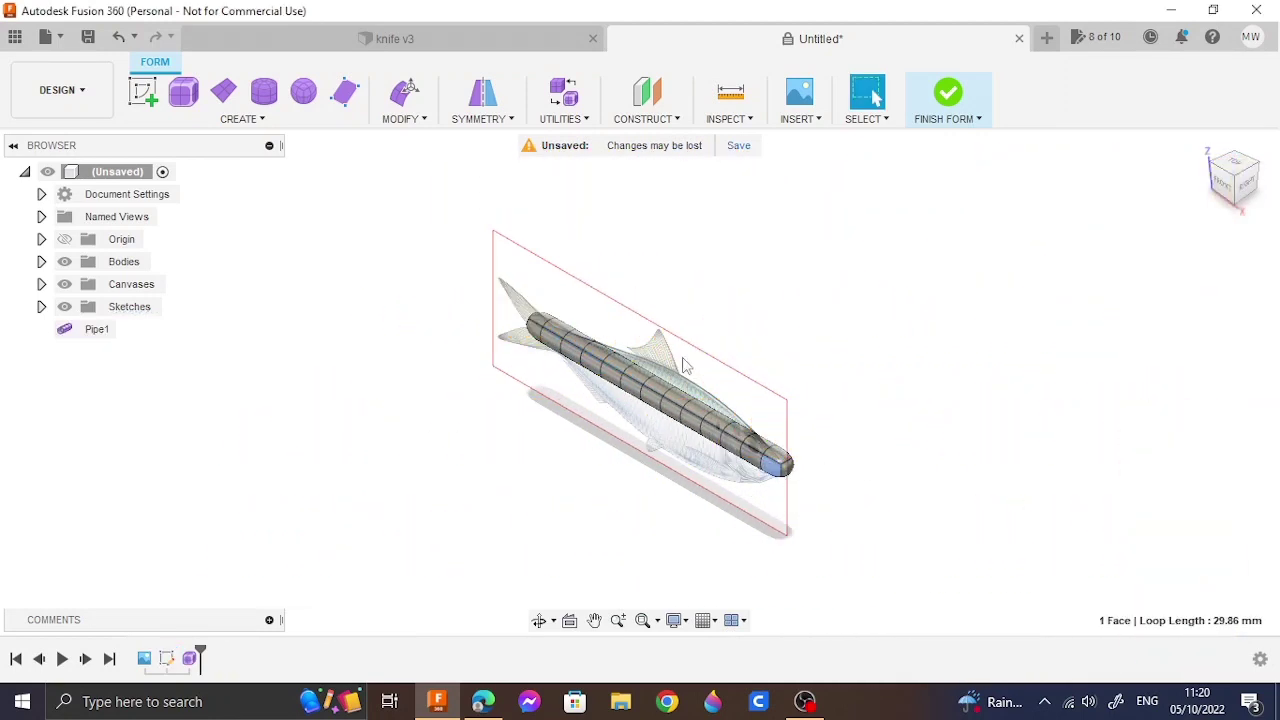
Step: Apply Mirror - Internal between the pipe's two end faces, then fit the front view
left_click(471, 112)
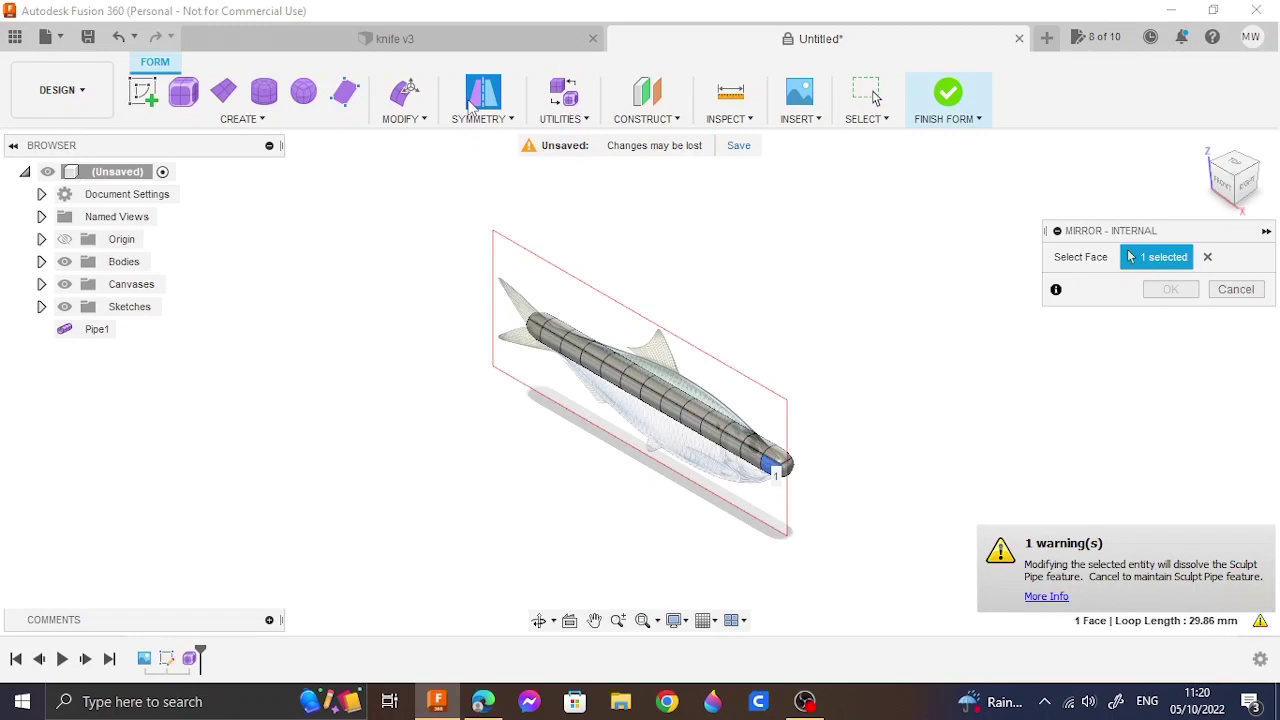
mouse_move(1236, 172)
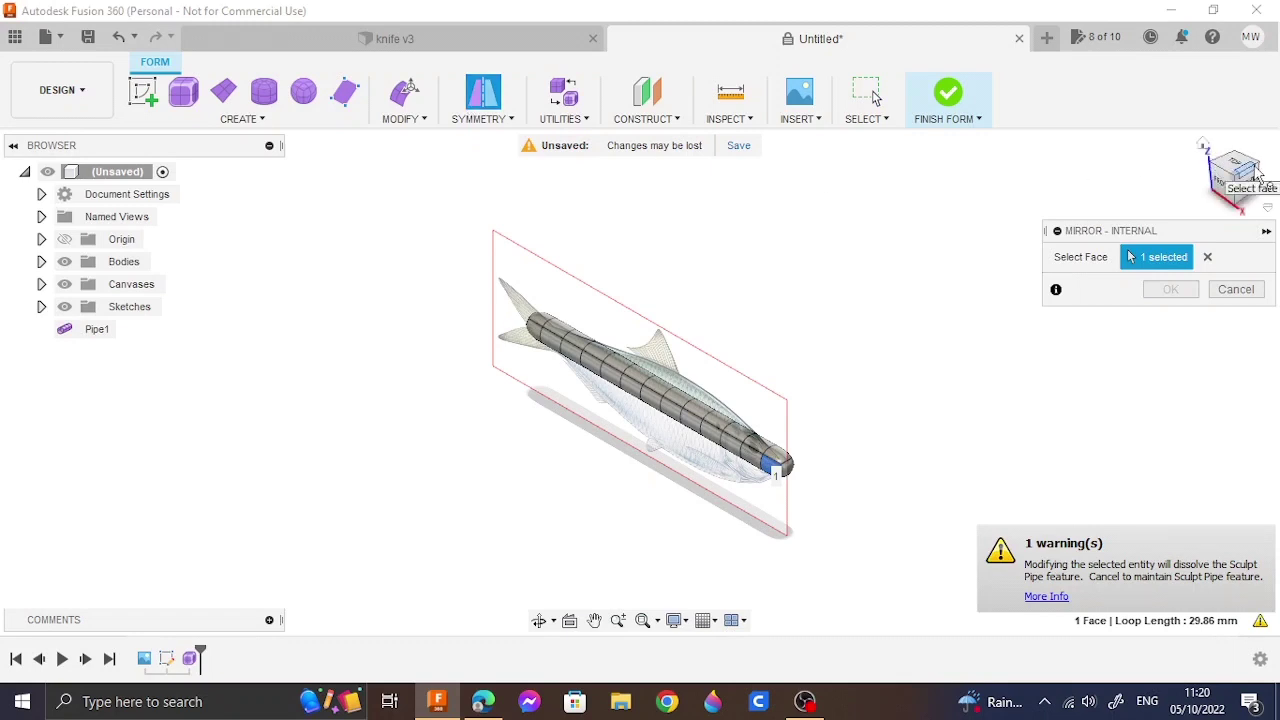
left_click(1262, 176)
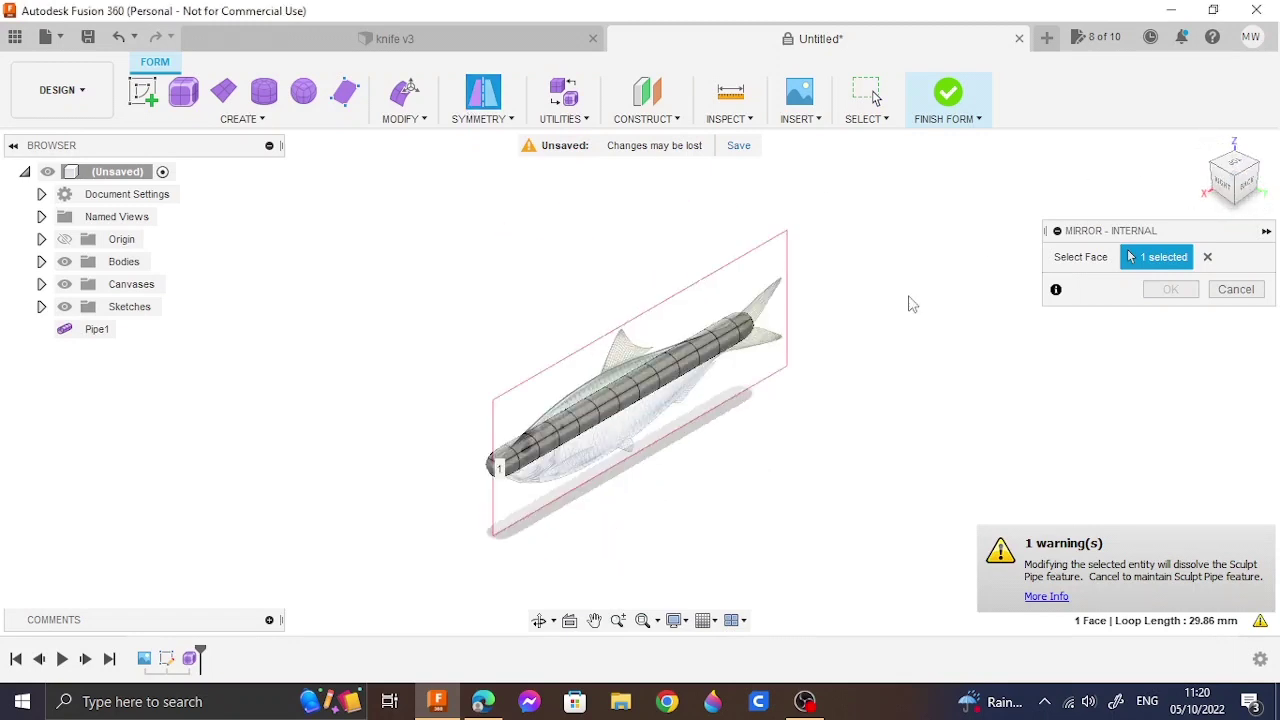
left_click(513, 466)
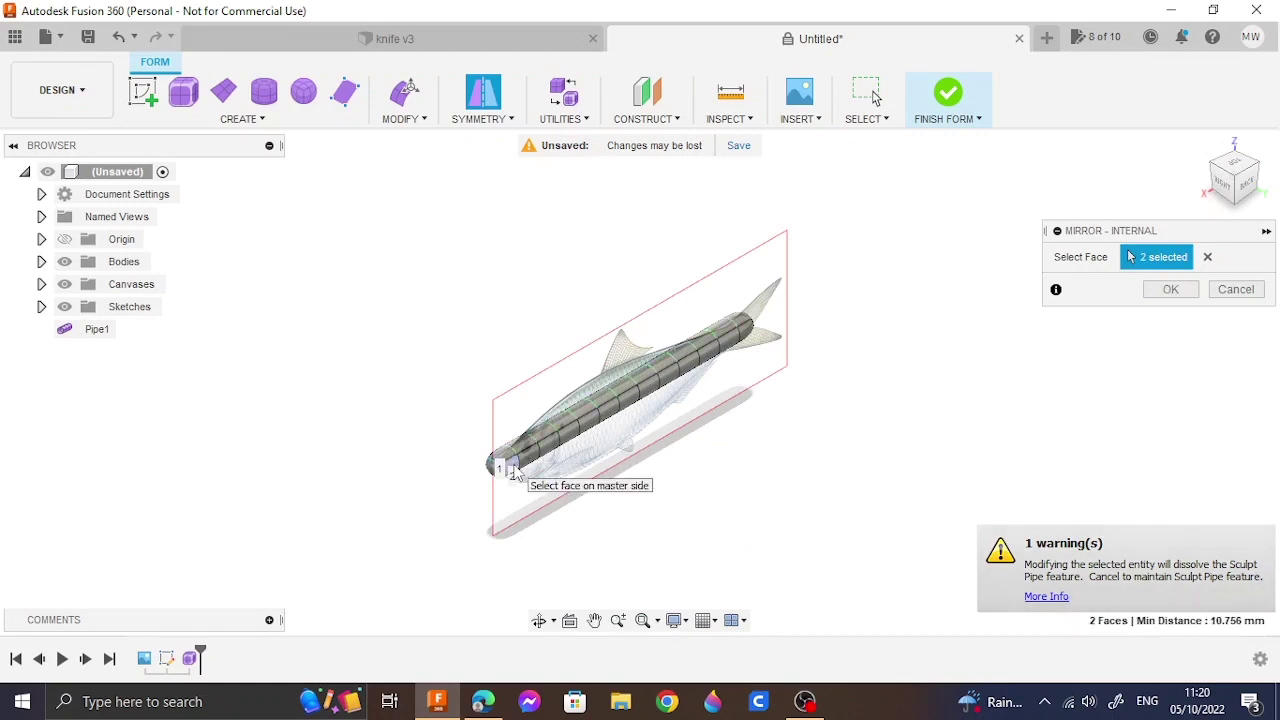
left_click(1170, 289)
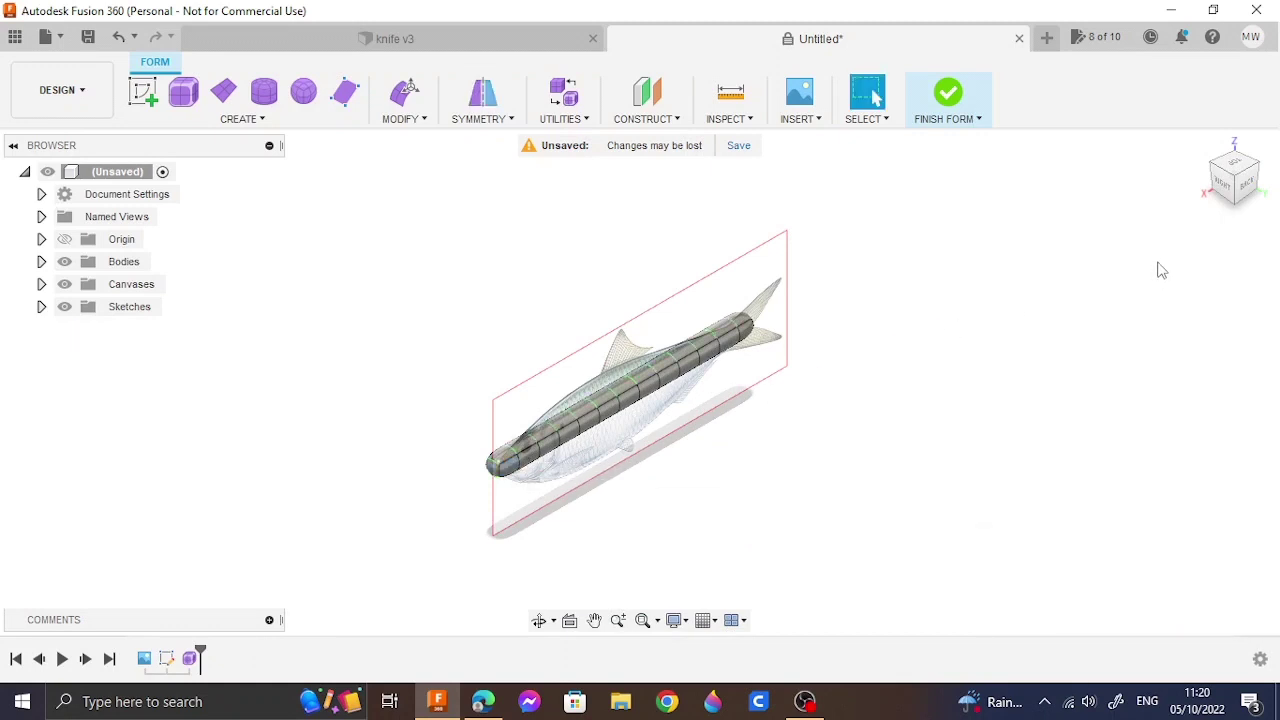
left_click(1203, 145)
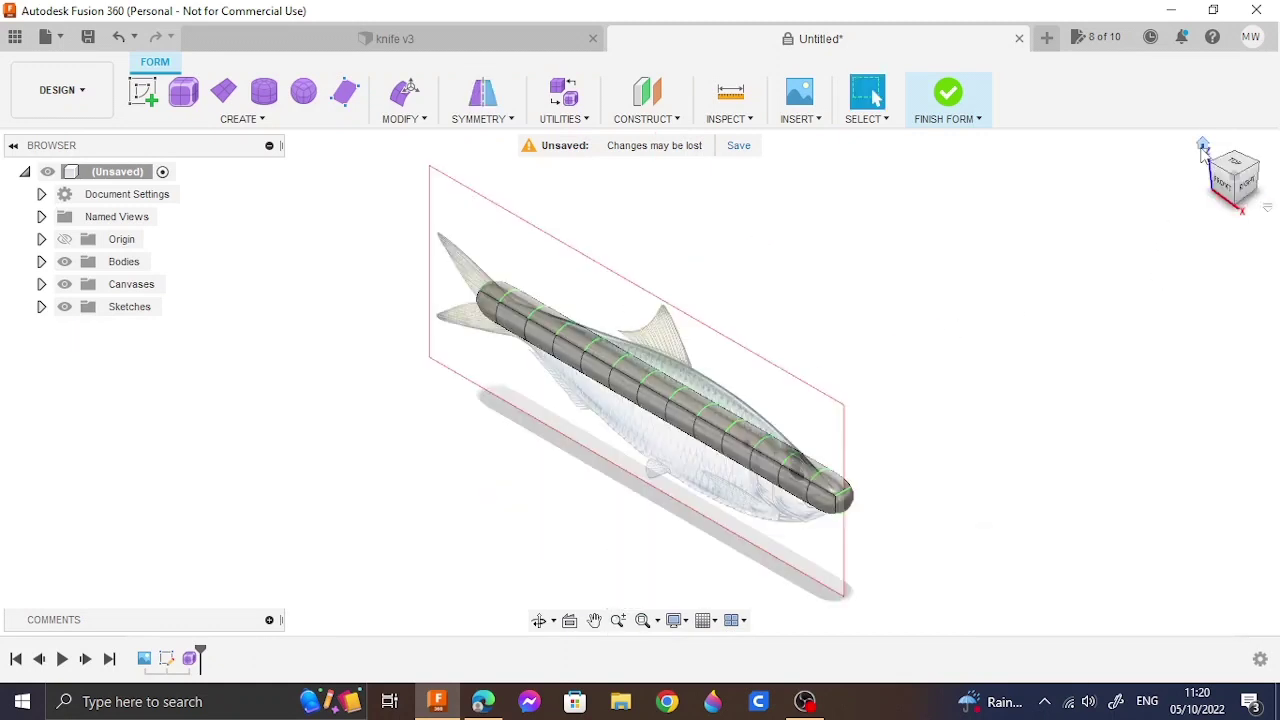
left_click(1224, 184)
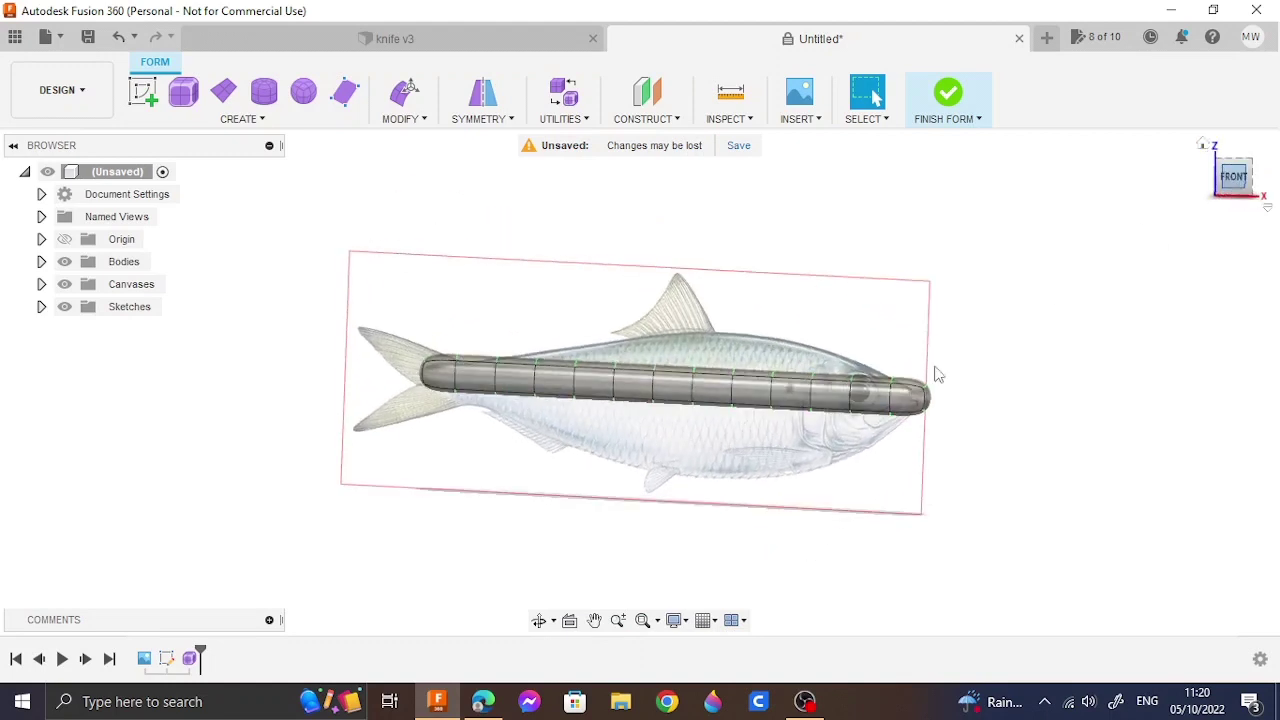
left_click(643, 621)
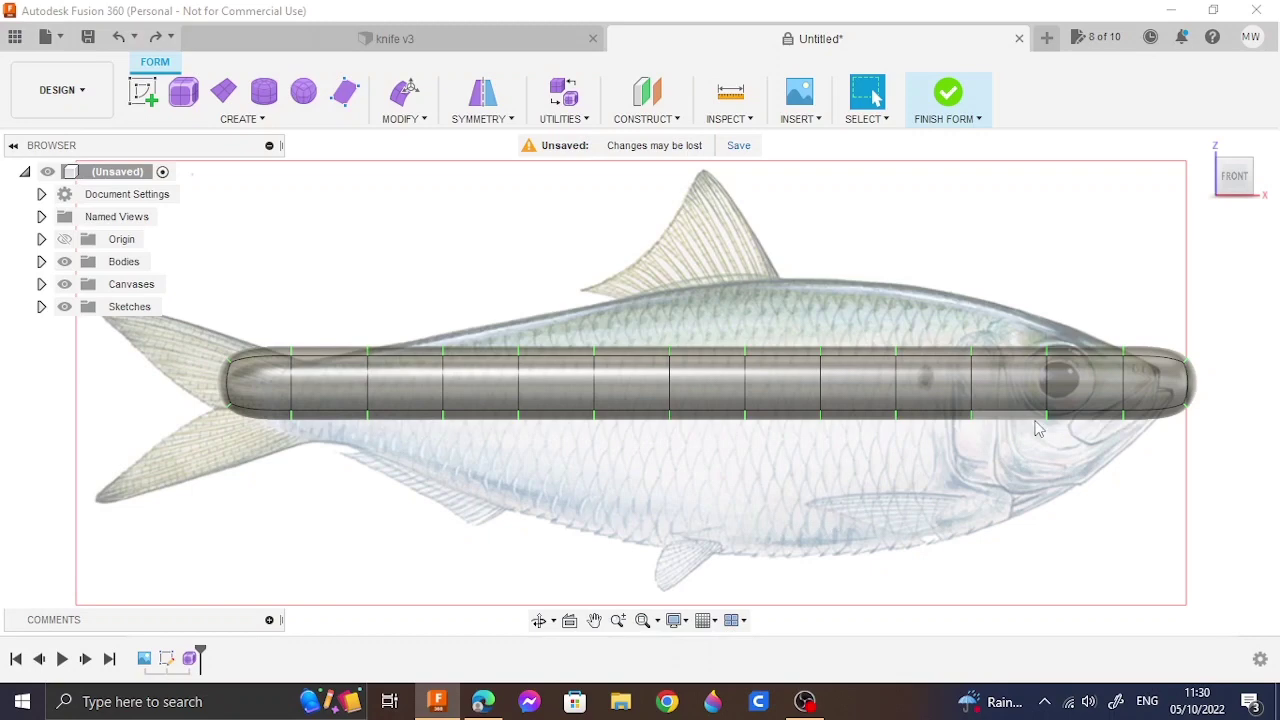
Step: Pull the snout face in 3 mm and push the lower head faces down about 5 mm
left_click(1146, 397)
left_click(410, 95)
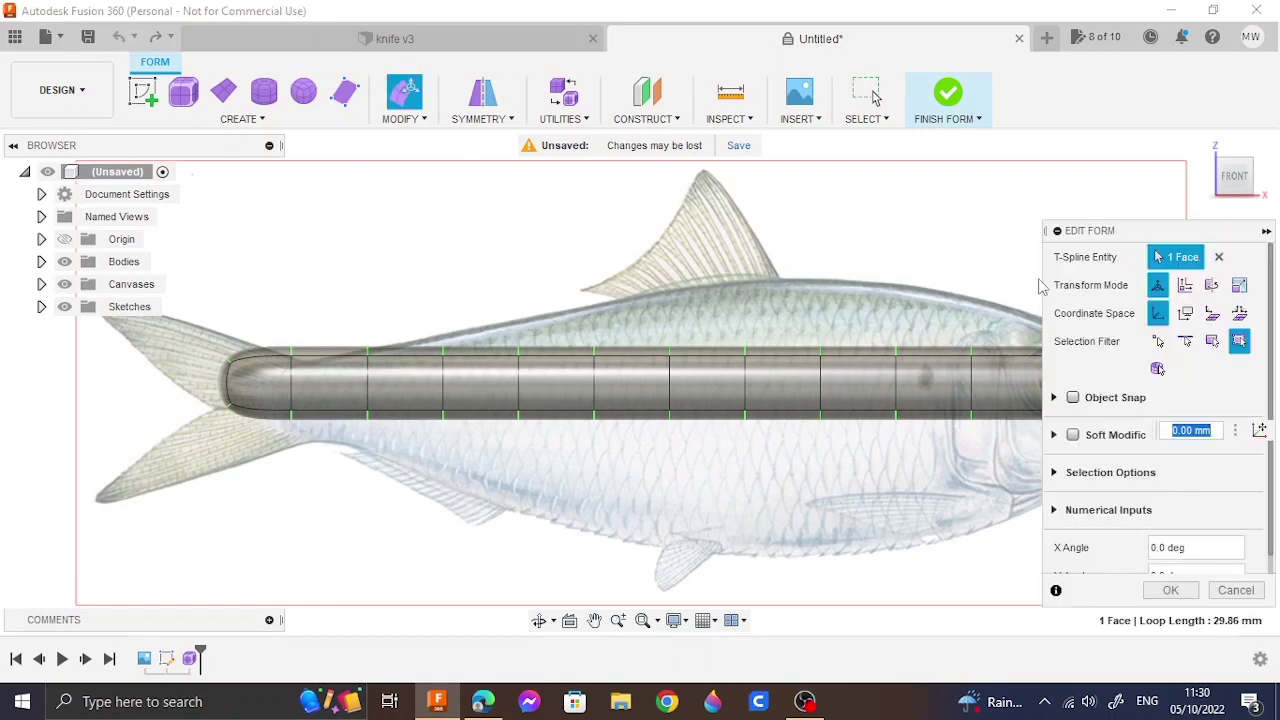
left_click(595, 621)
left_click_drag(872, 459, 643, 480)
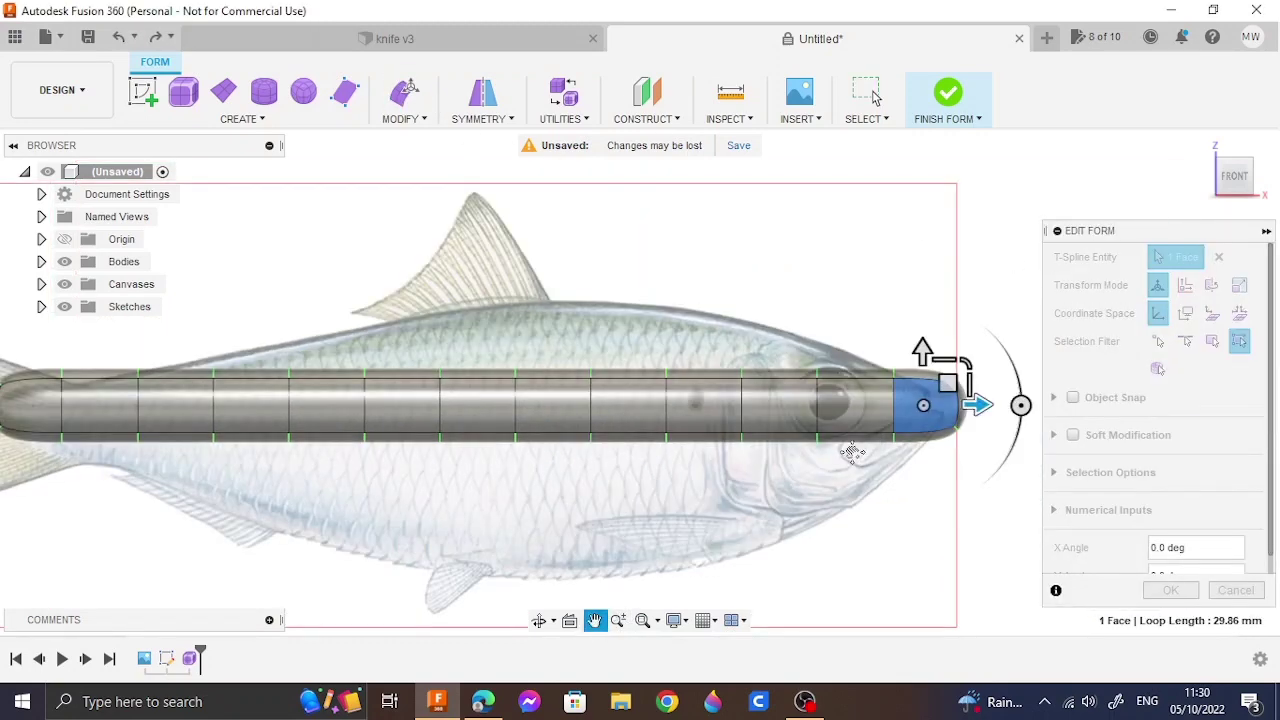
key("Escape")
left_click_drag(978, 404, 955, 413)
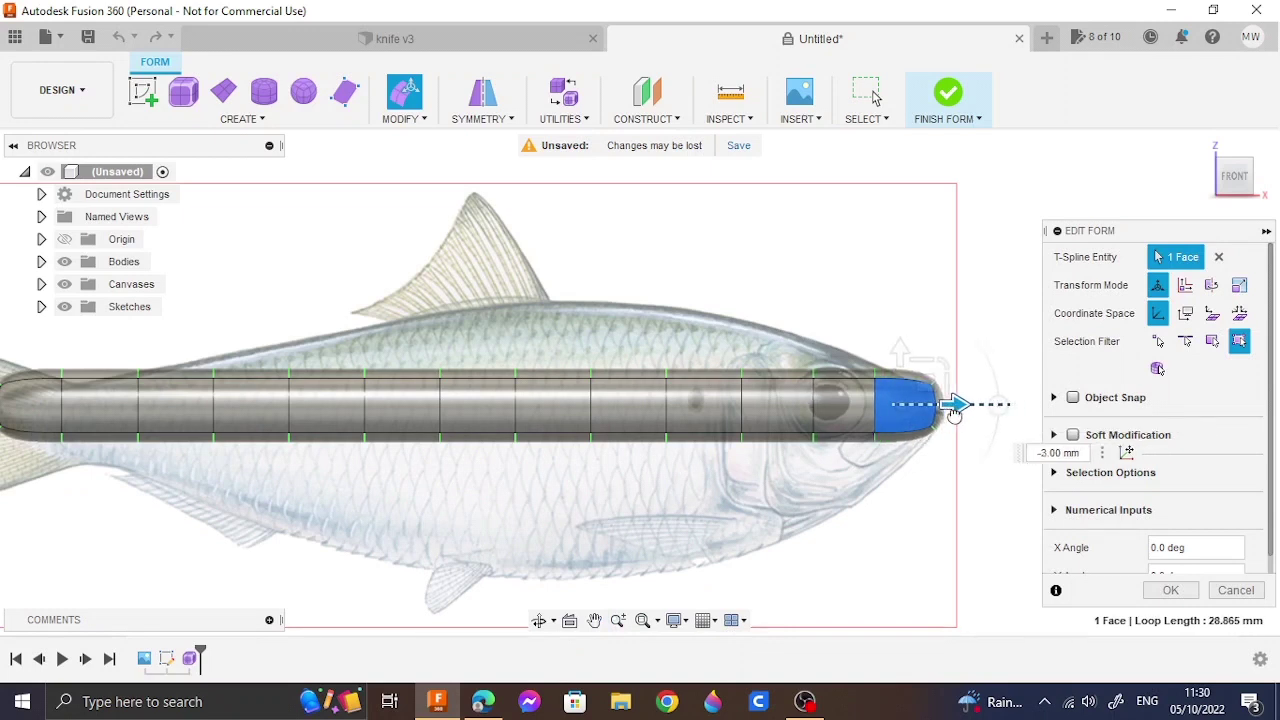
left_click(845, 438)
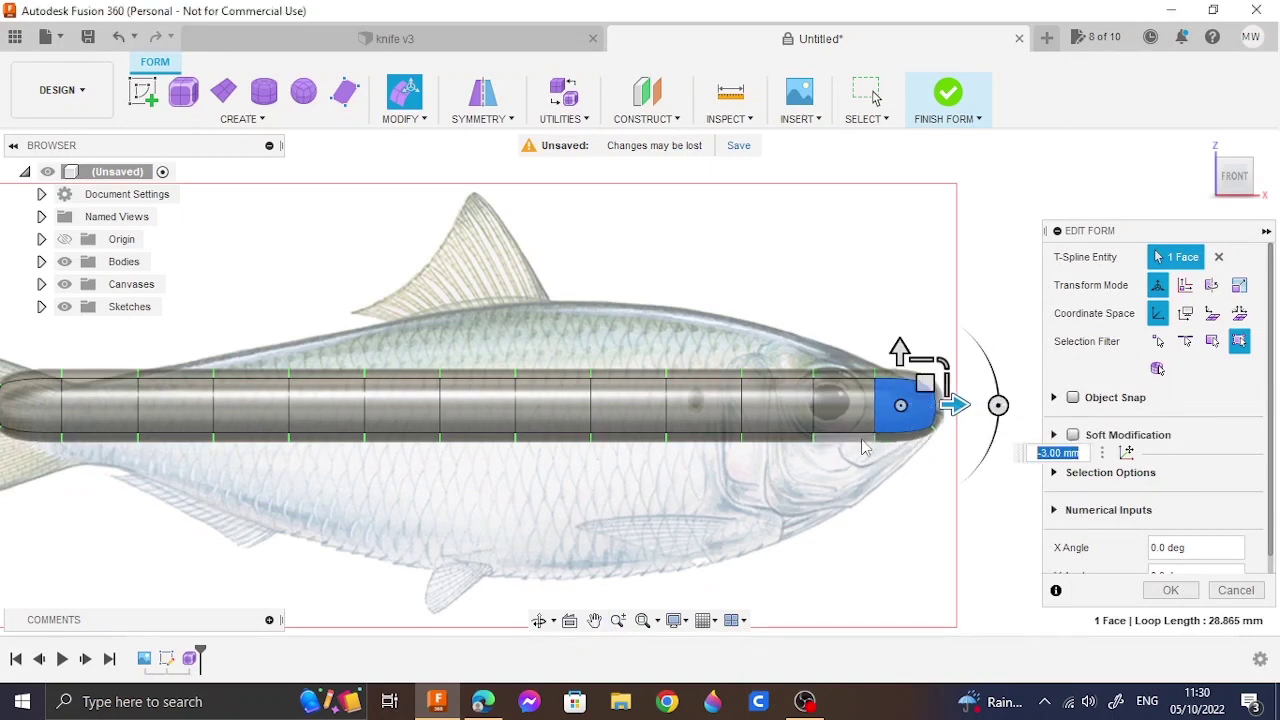
left_click_drag(837, 371, 840, 418)
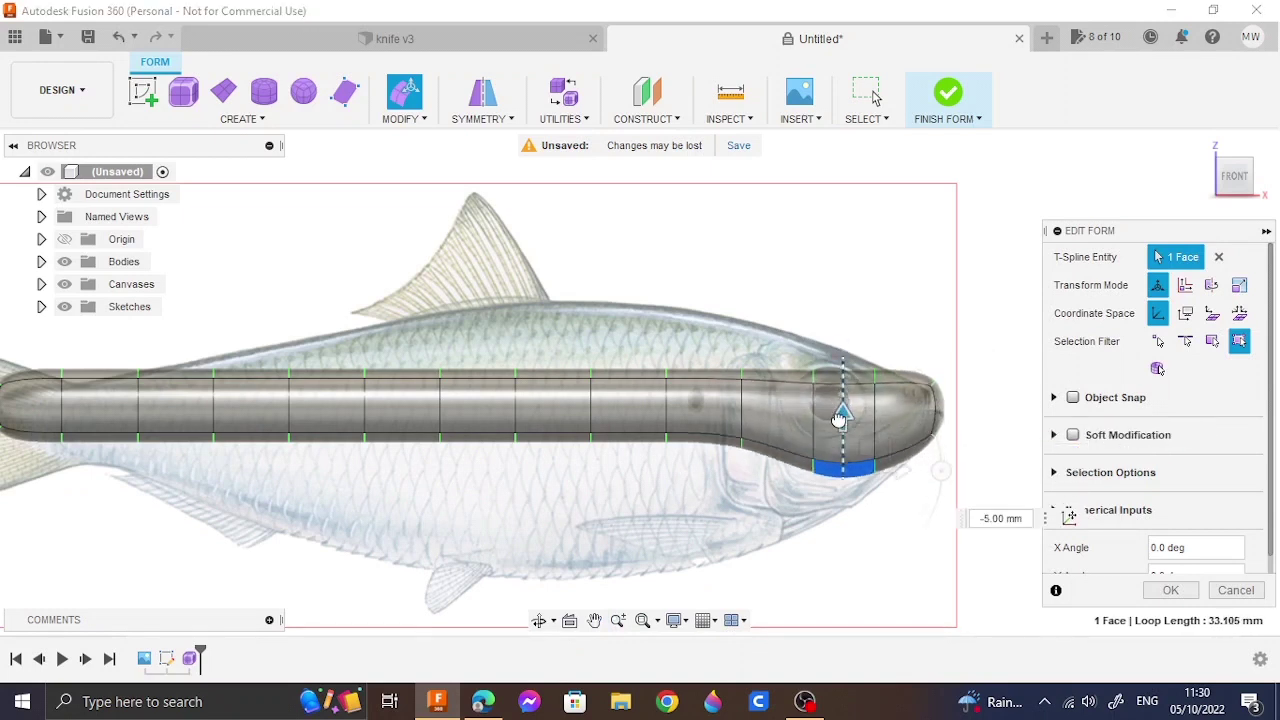
left_click(703, 440)
left_click_drag(703, 384, 702, 432)
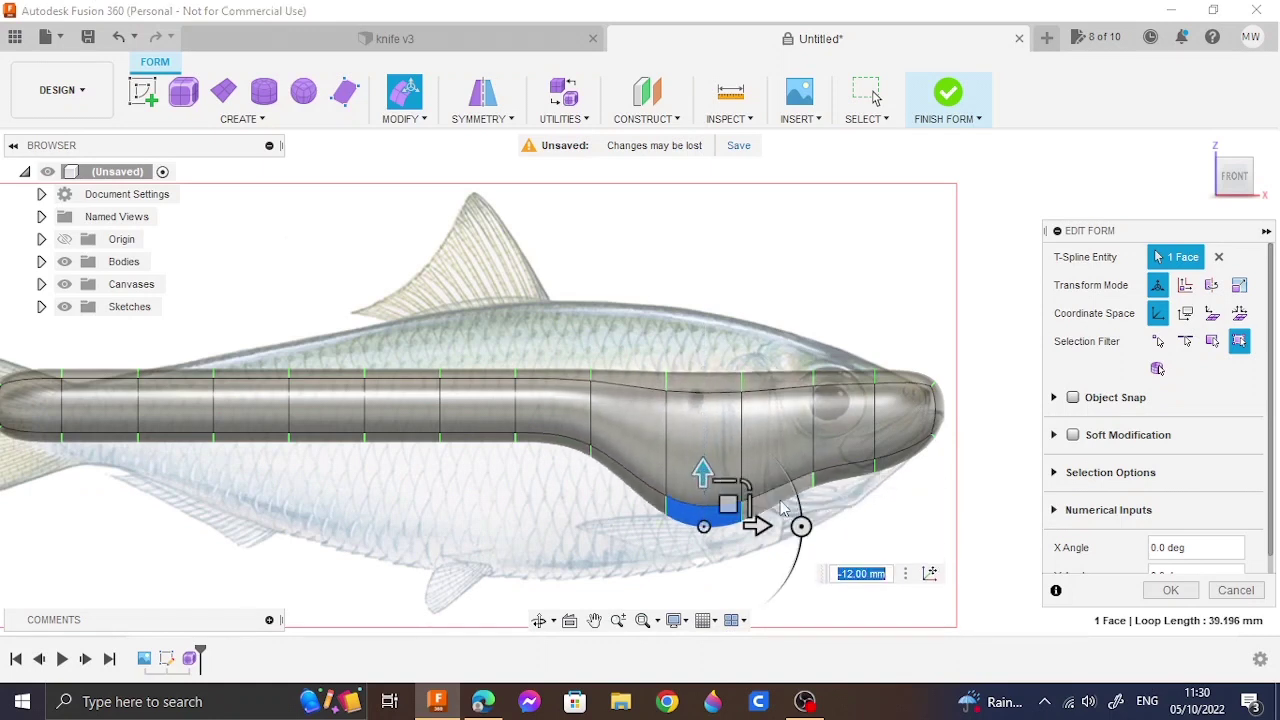
Step: Lower the head edges (8 mm, -2 mm) to refine the head curve
left_click(811, 421)
left_click_drag(811, 421, 810, 481)
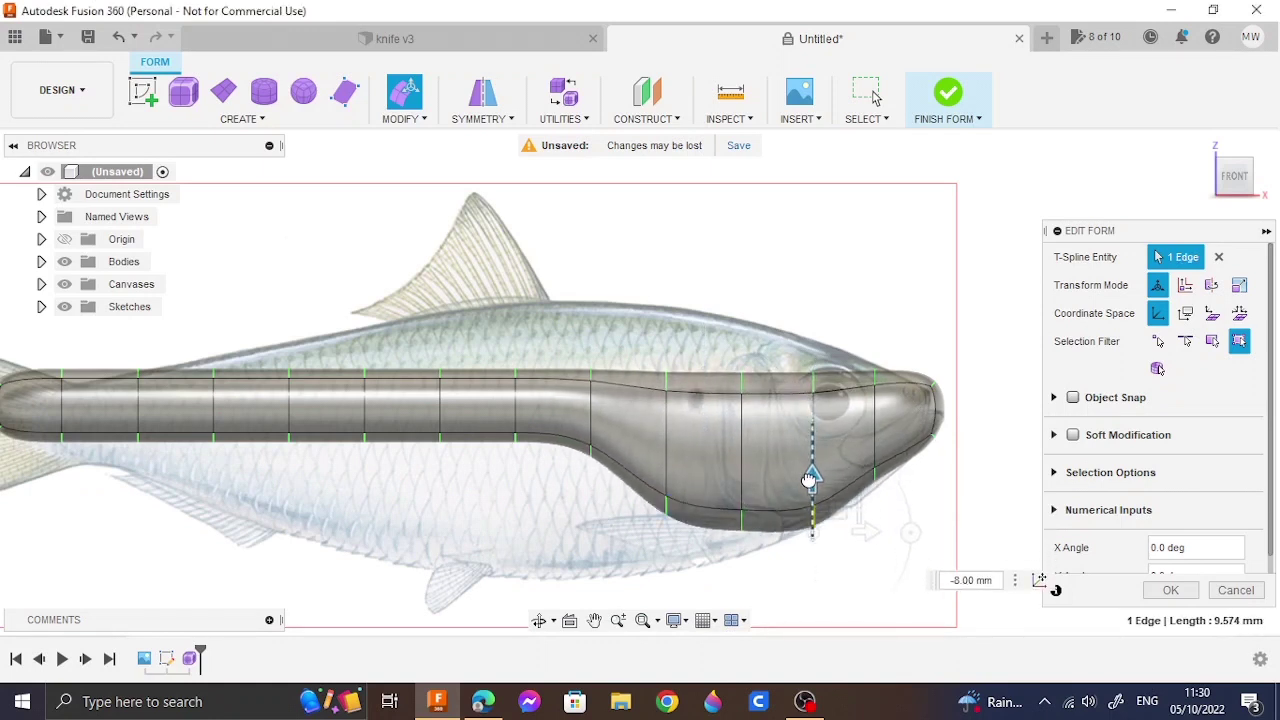
left_click(876, 490)
left_click_drag(874, 416, 873, 428)
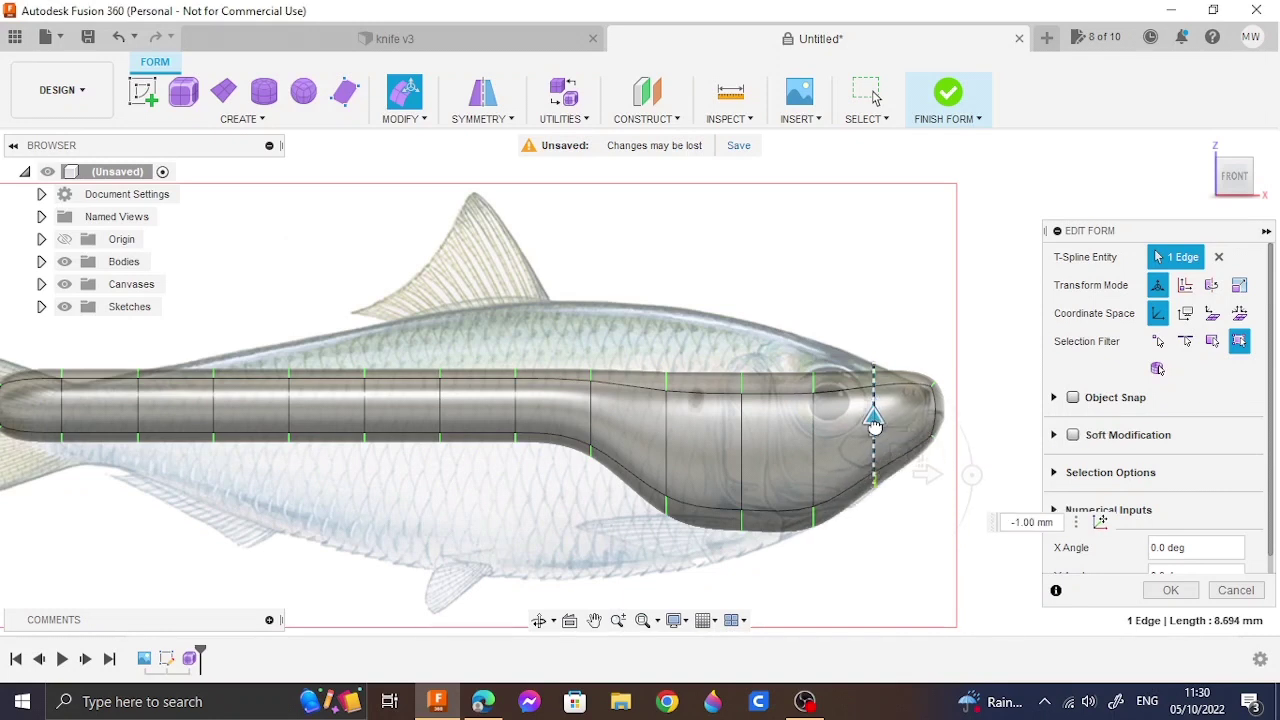
left_click(813, 515)
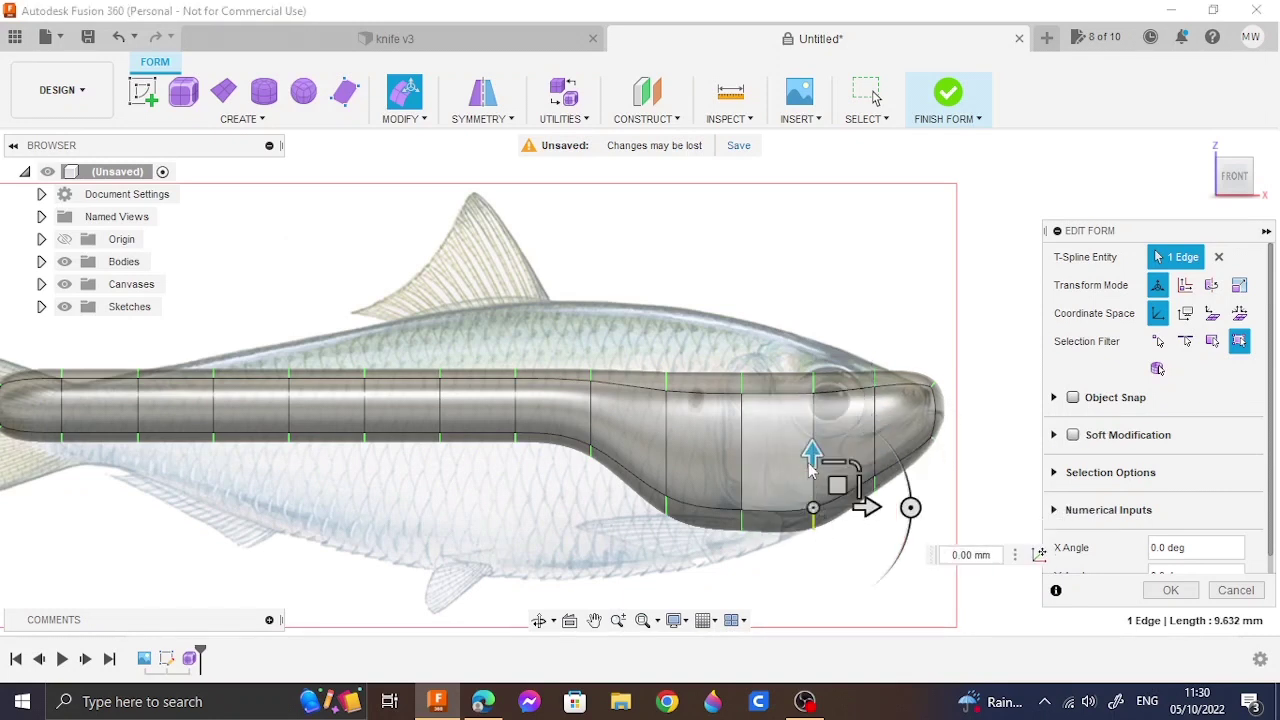
left_click_drag(811, 455, 737, 488)
left_click(741, 530)
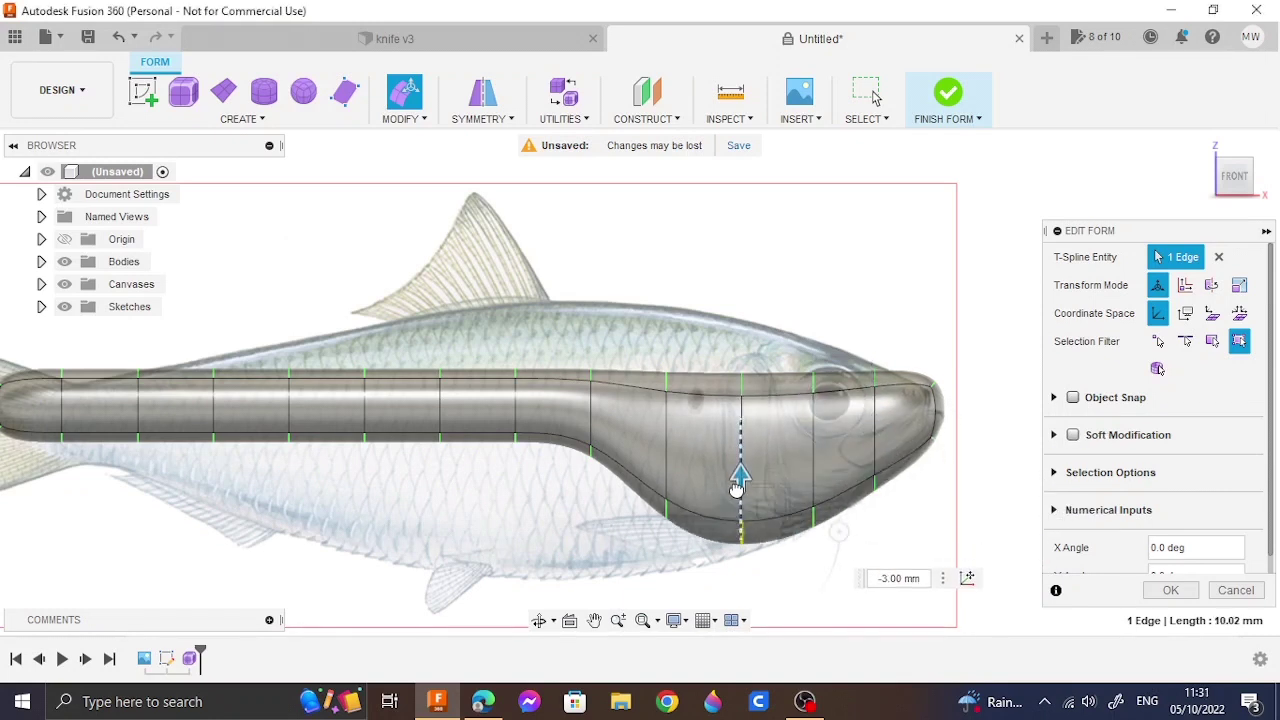
Step: Drop the belly faces and edges (19 mm, 3 mm, 2 mm) to follow the belly line
left_click(666, 500)
left_click_drag(663, 445, 663, 492)
left_click(560, 452)
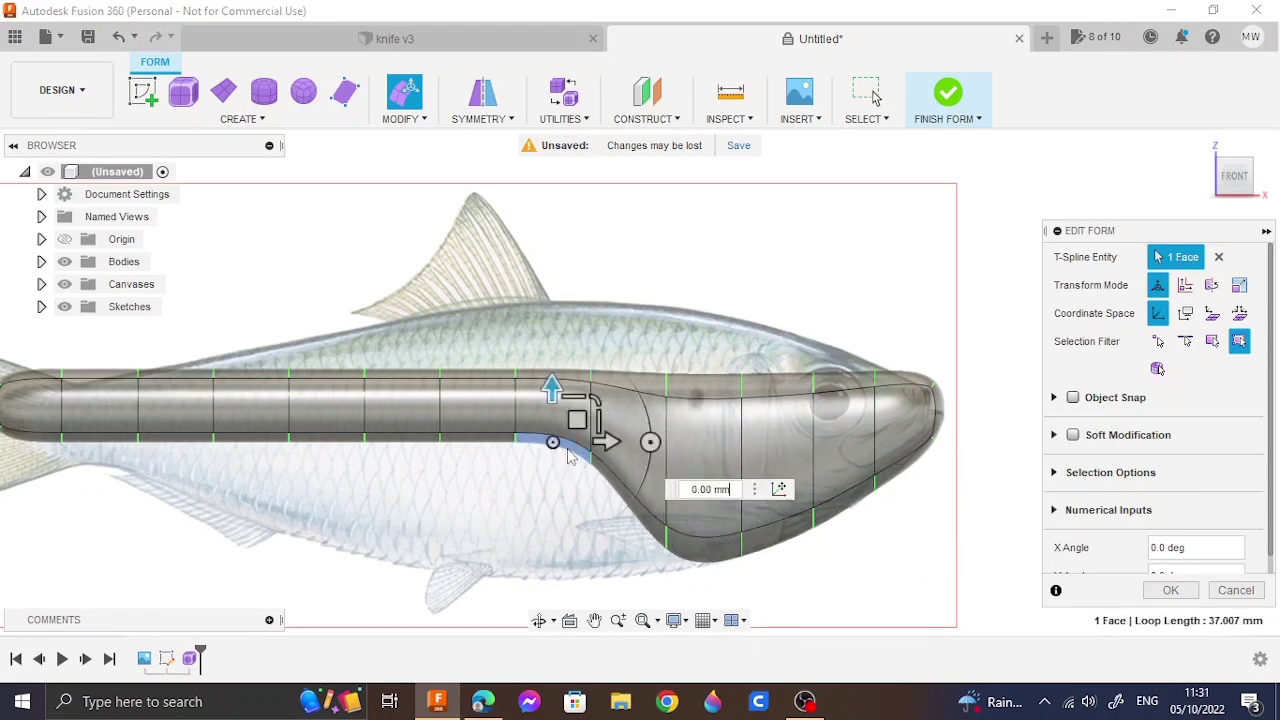
left_click_drag(551, 392, 548, 535)
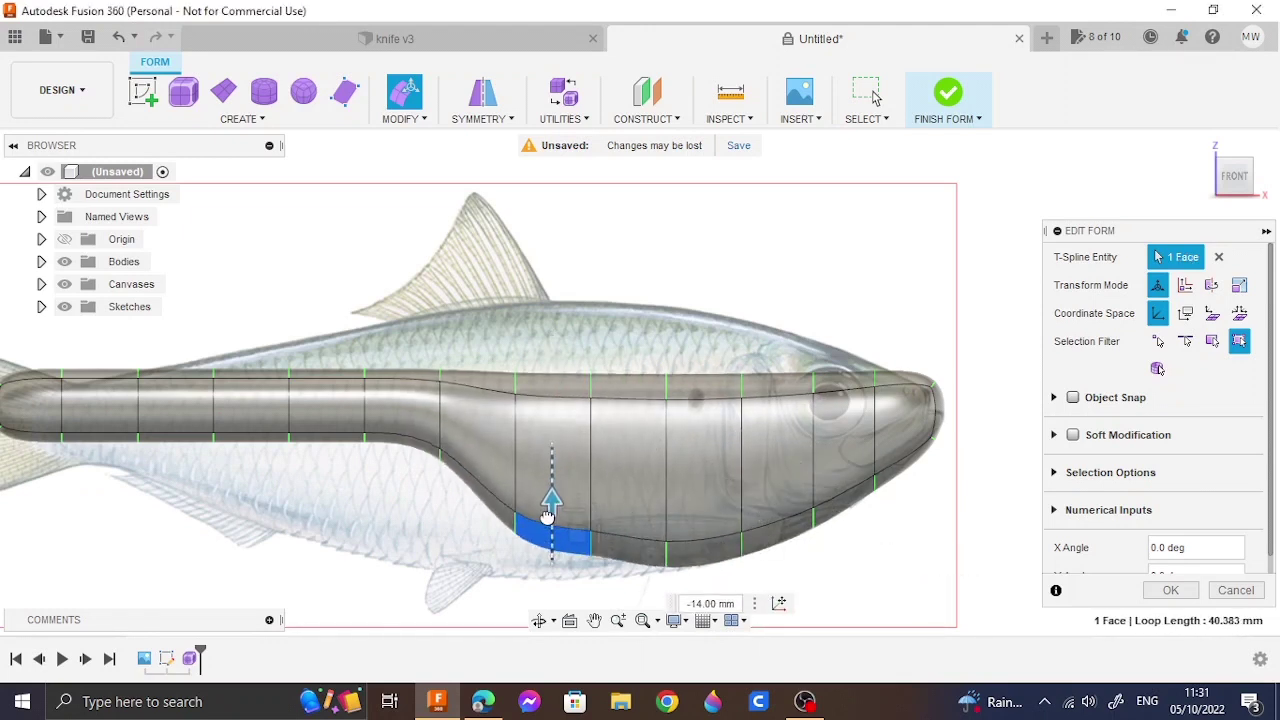
left_click(325, 425)
left_click_drag(320, 438, 328, 500)
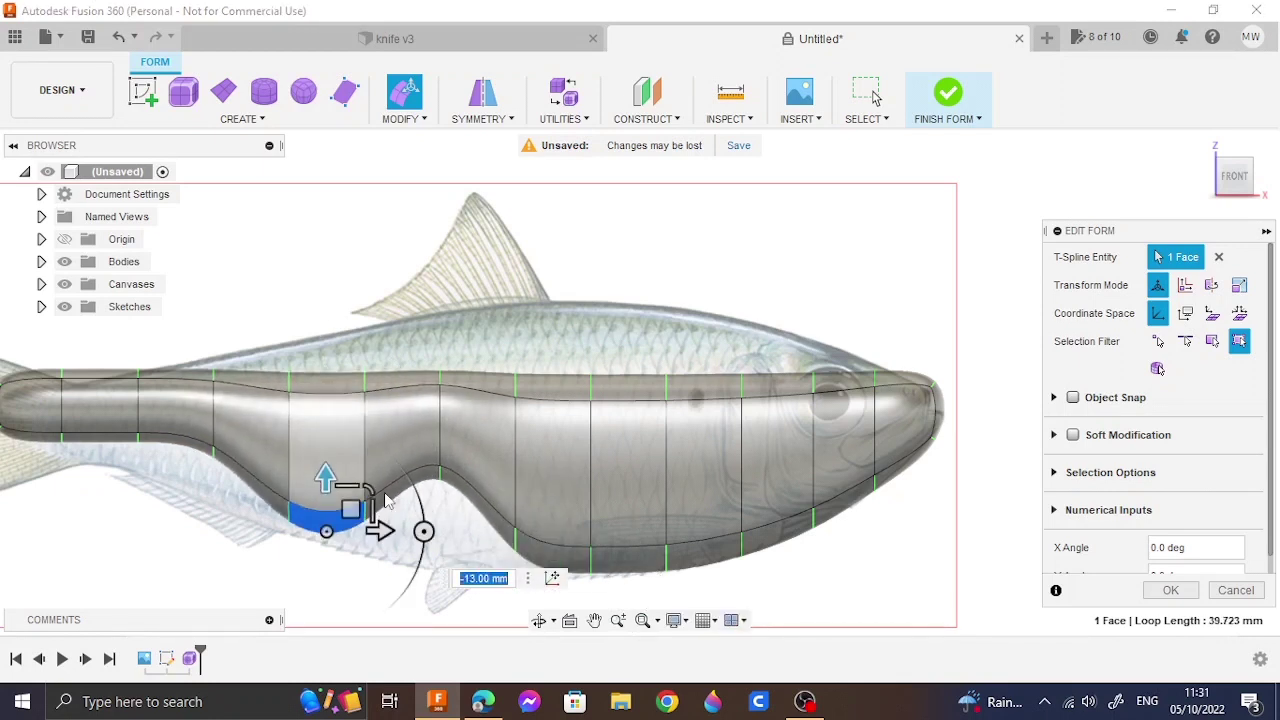
left_click(440, 445)
left_click_drag(440, 452, 426, 540)
left_click(363, 480)
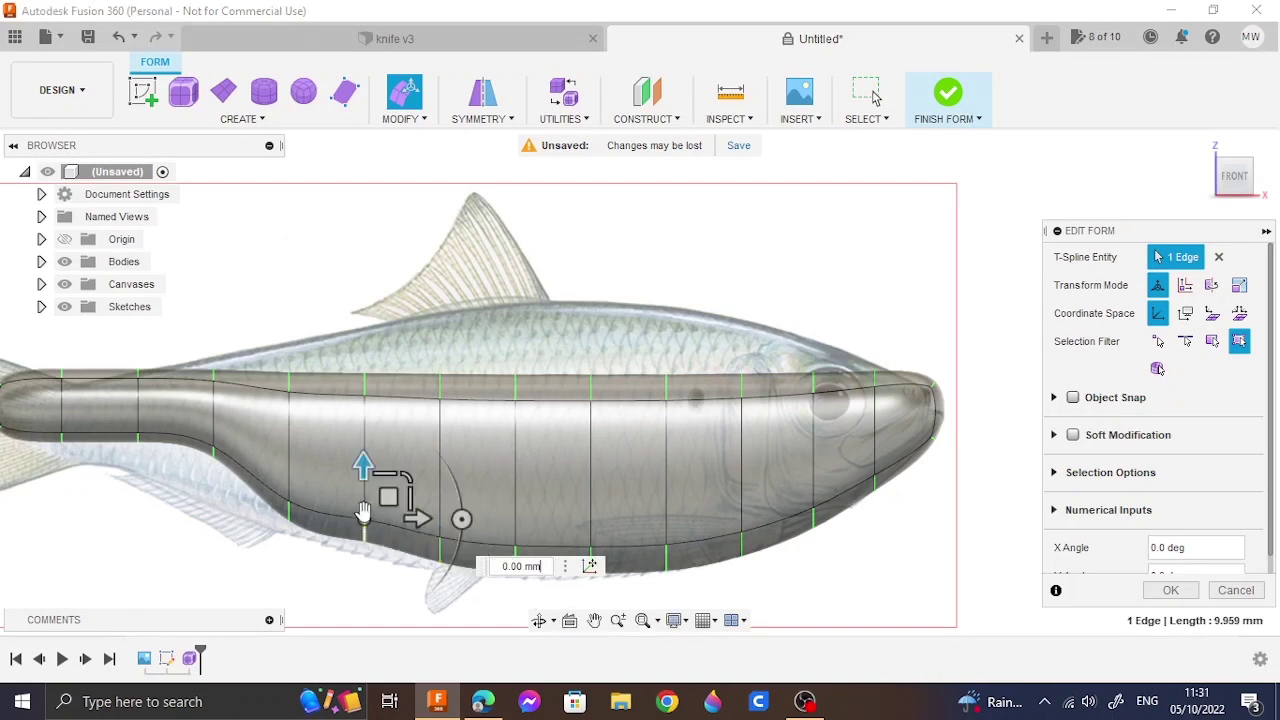
left_click_drag(363, 472, 362, 490)
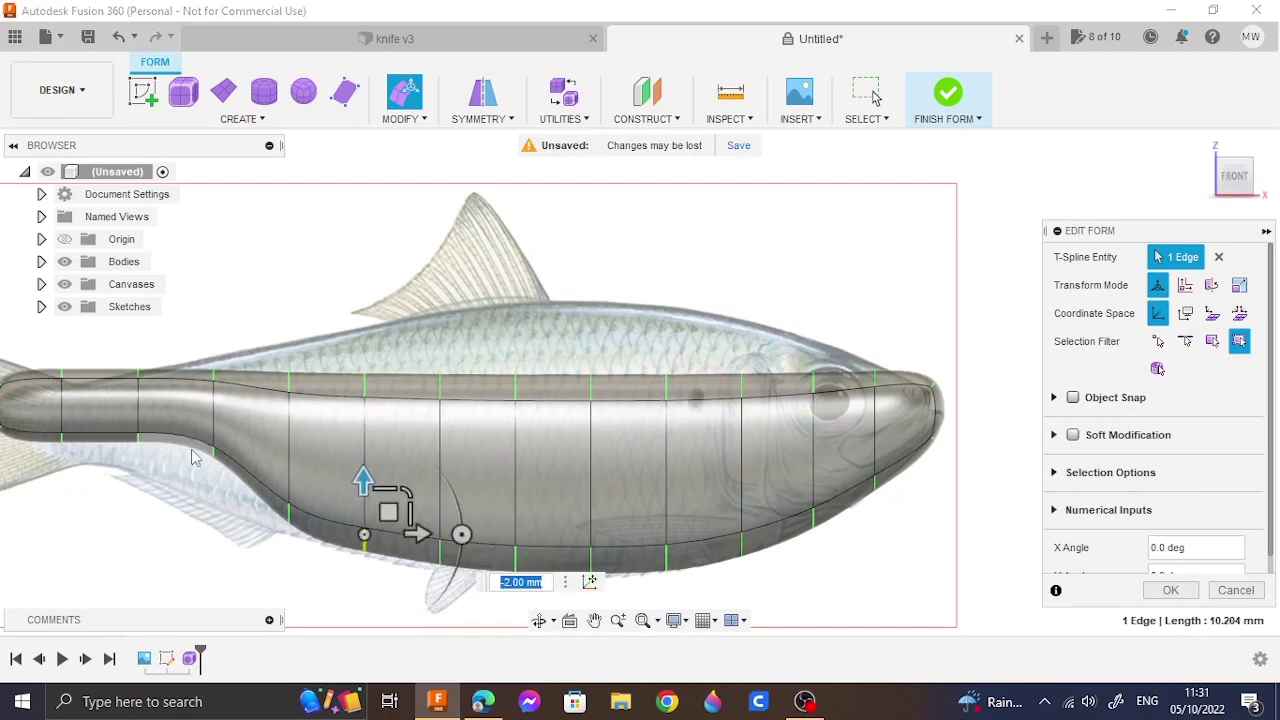
Step: Shape the tail: lower face down 6 mm, tail end out 5 mm and down 2 mm, then down 1 mm
left_click(175, 420)
mouse_move(172, 378)
left_mouse_down()
mouse_move(174, 437)
mouse_move(213, 450)
left_mouse_up()
left_click(213, 423)
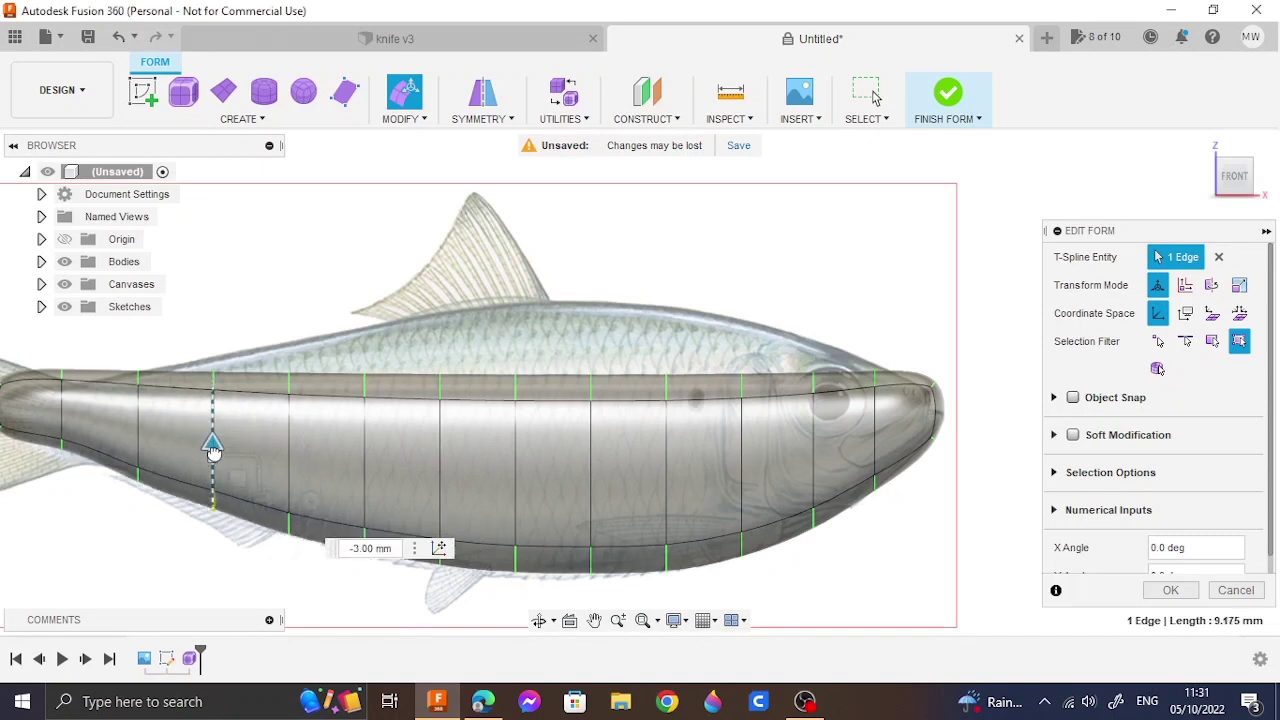
left_click(50, 418)
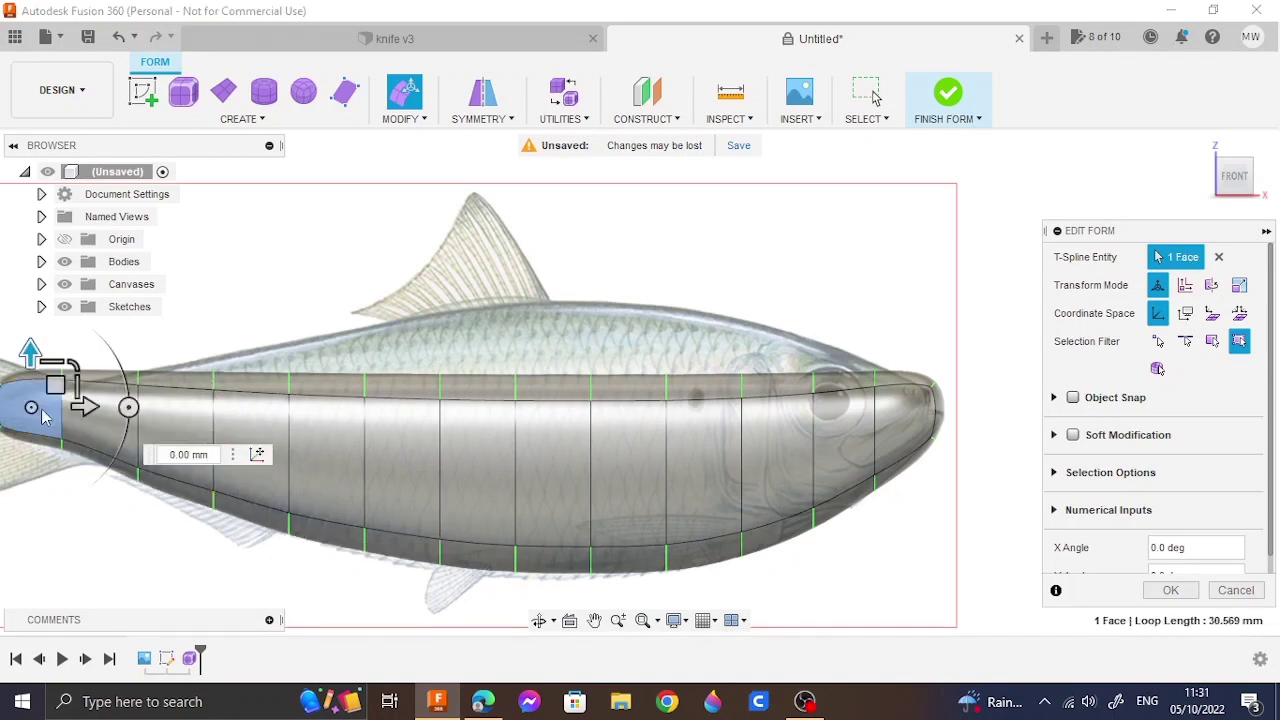
mouse_move(80, 408)
left_mouse_down()
mouse_move(115, 410)
mouse_move(100, 410)
left_mouse_up()
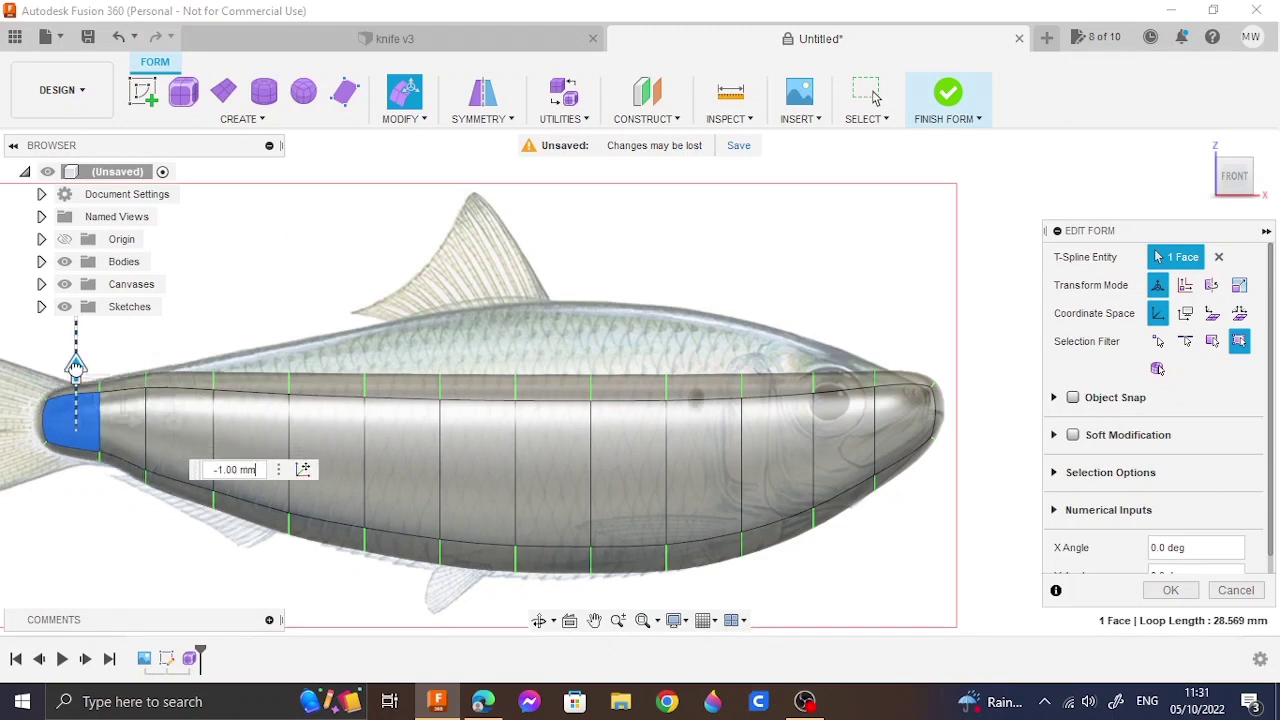
left_click_drag(75, 350, 75, 370)
left_click(145, 489)
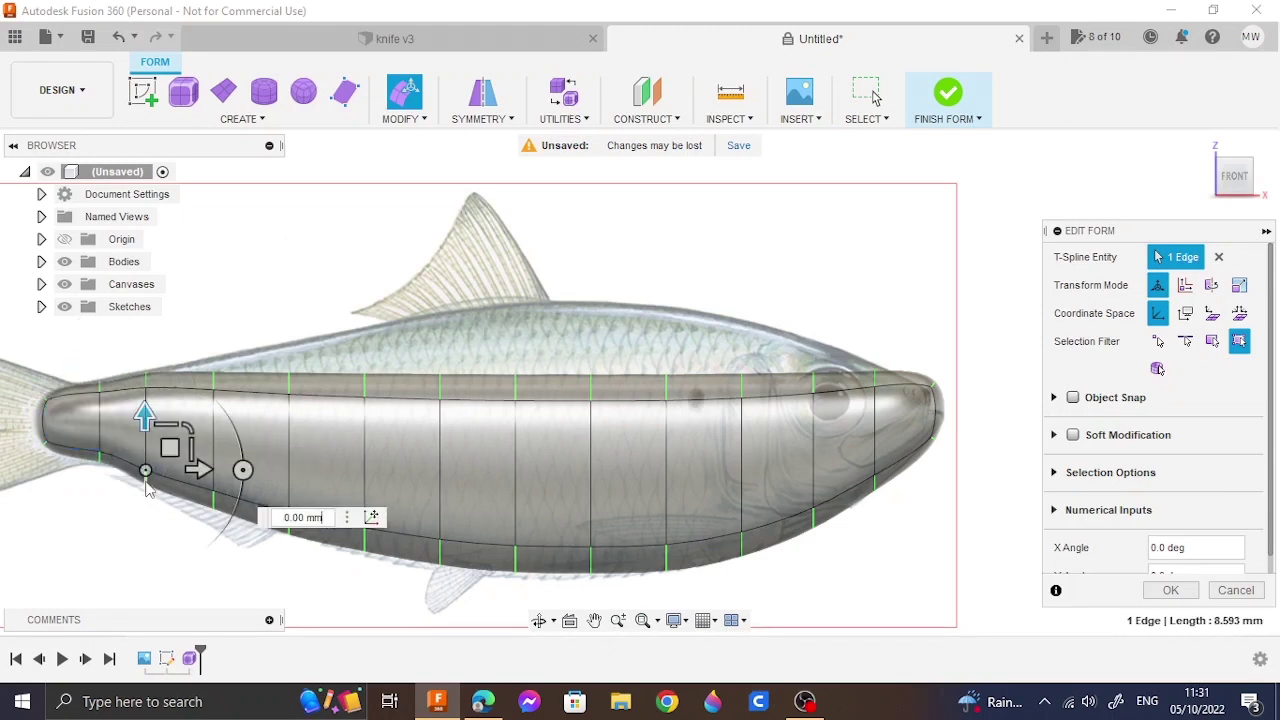
left_click_drag(145, 418, 145, 418)
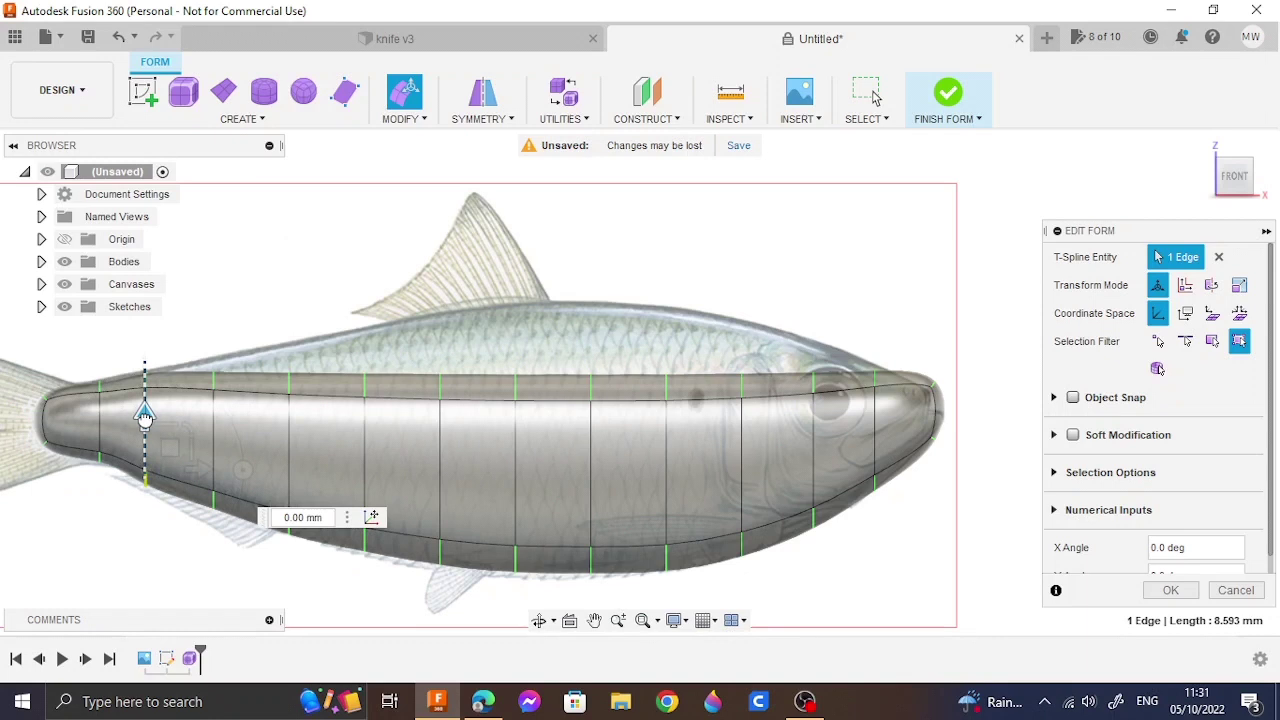
left_click(121, 462)
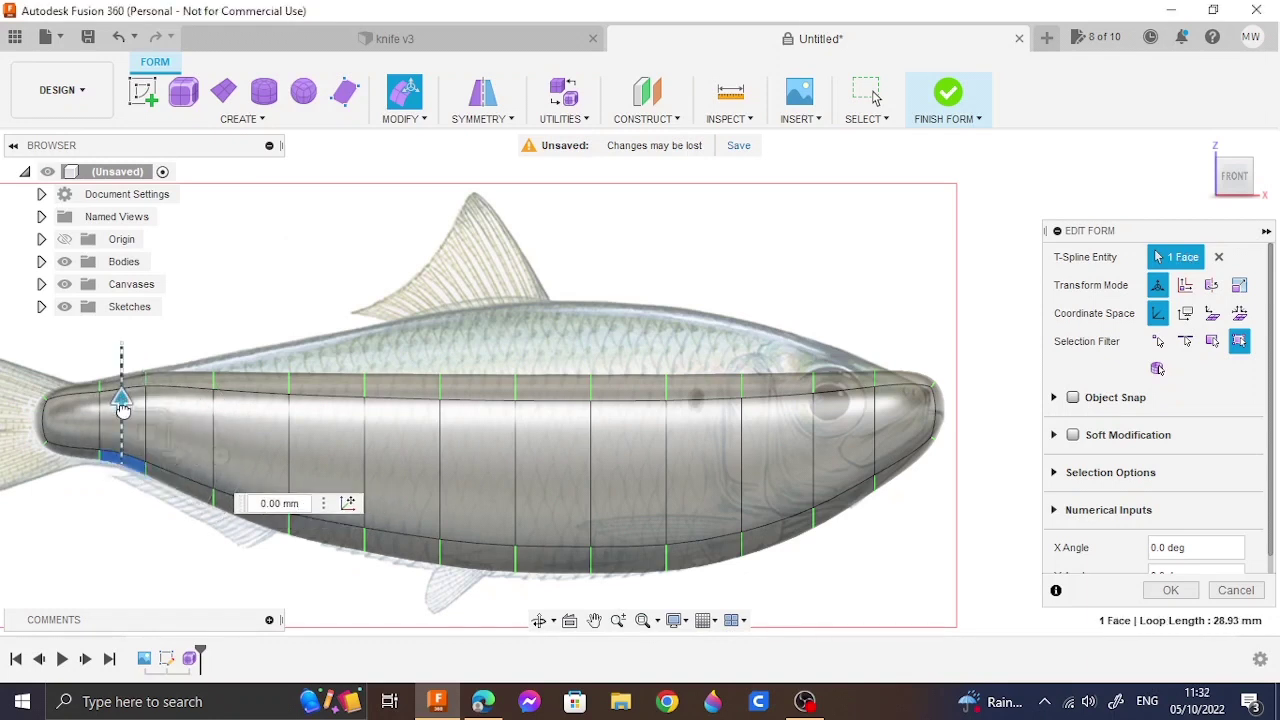
left_click_drag(121, 408, 121, 410)
left_click(364, 510)
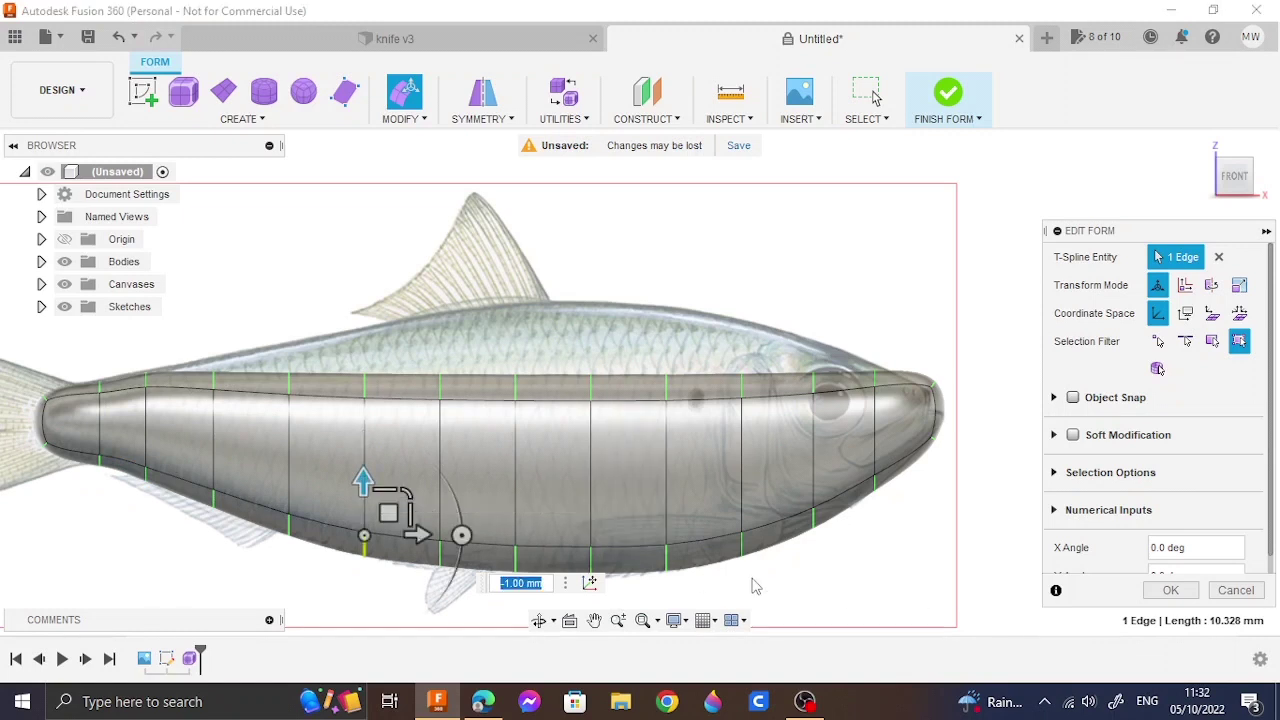
Step: Raise the upper back faces, one by about 7 mm, toward the dorsal outline
left_click(553, 390)
left_click_drag(552, 360, 552, 275)
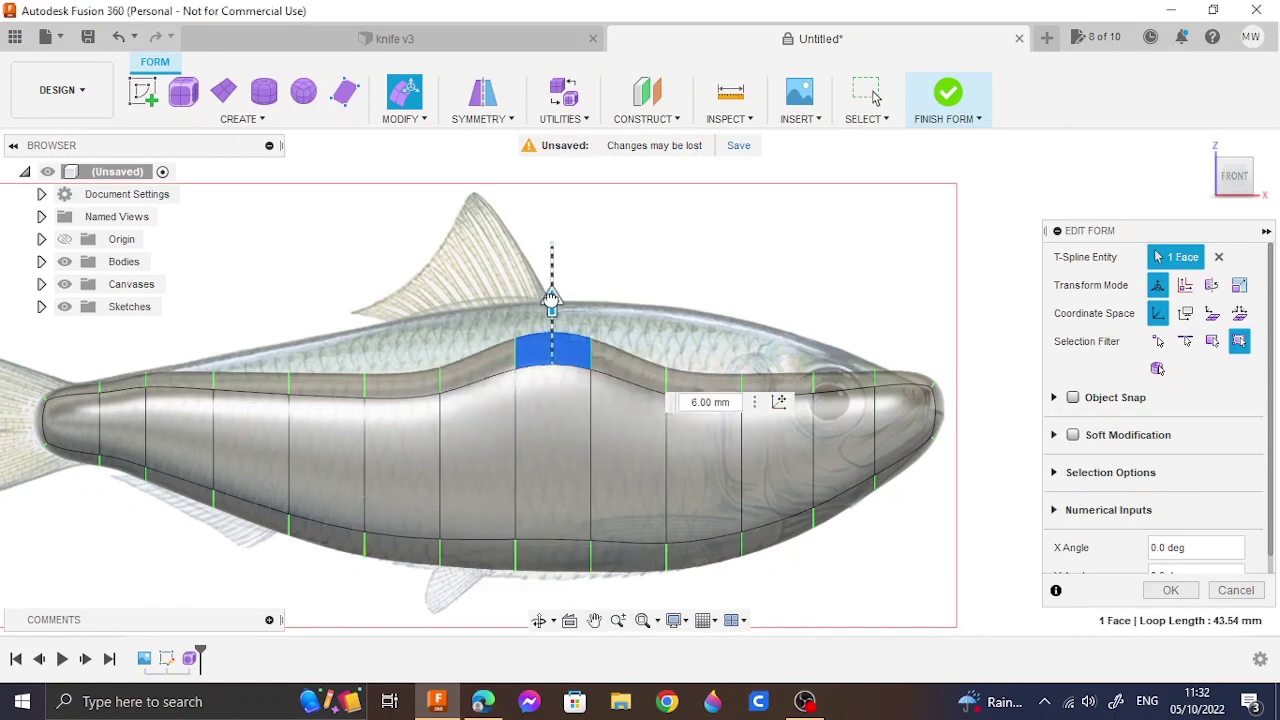
left_click(405, 350)
left_click_drag(401, 325, 401, 290)
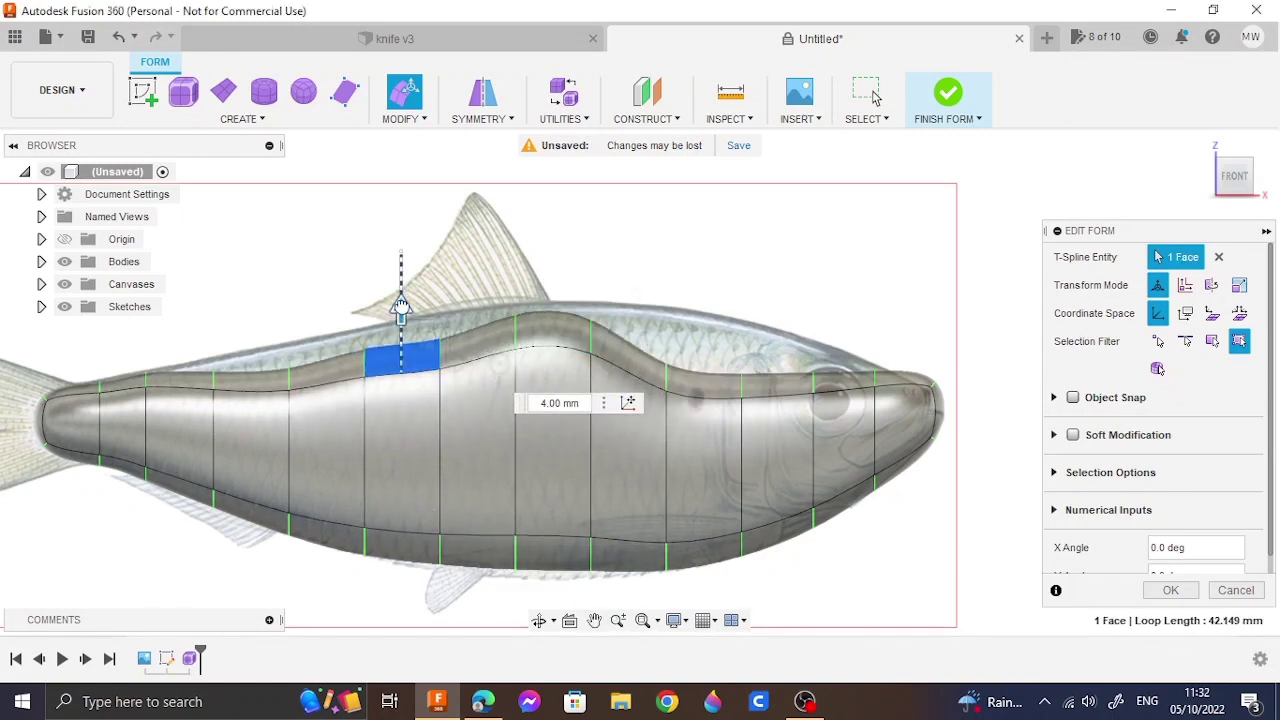
left_click(490, 335)
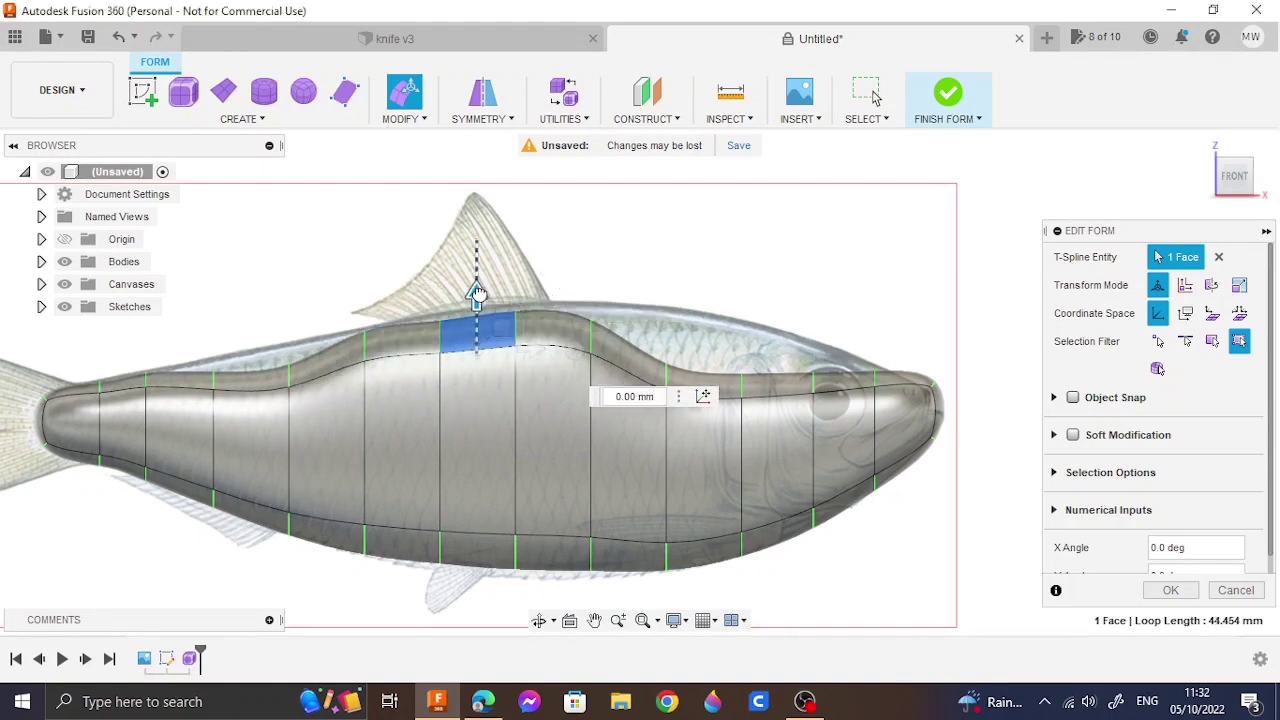
left_click_drag(477, 298, 477, 285)
left_click(703, 368)
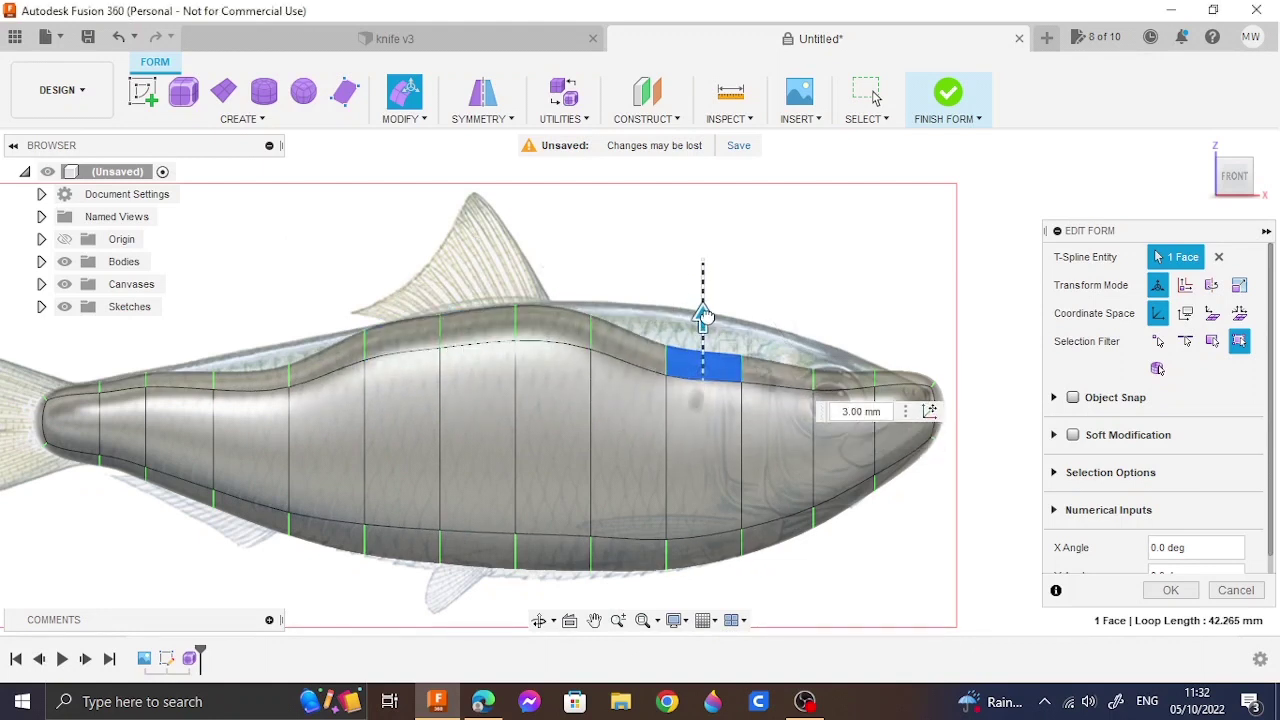
left_click_drag(703, 318, 705, 283)
left_click(628, 325)
left_click_drag(627, 300, 627, 283)
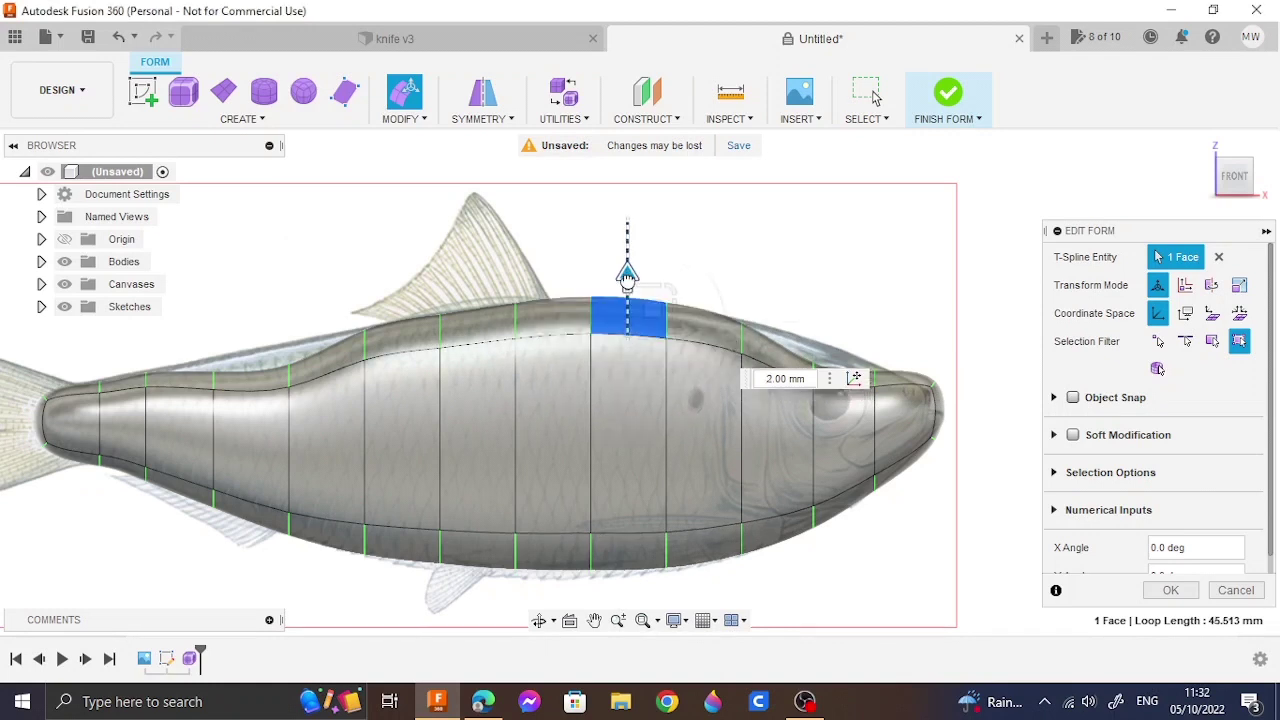
Step: Pull the head edge to the outline and lower the nose tip into a point
left_click(815, 366)
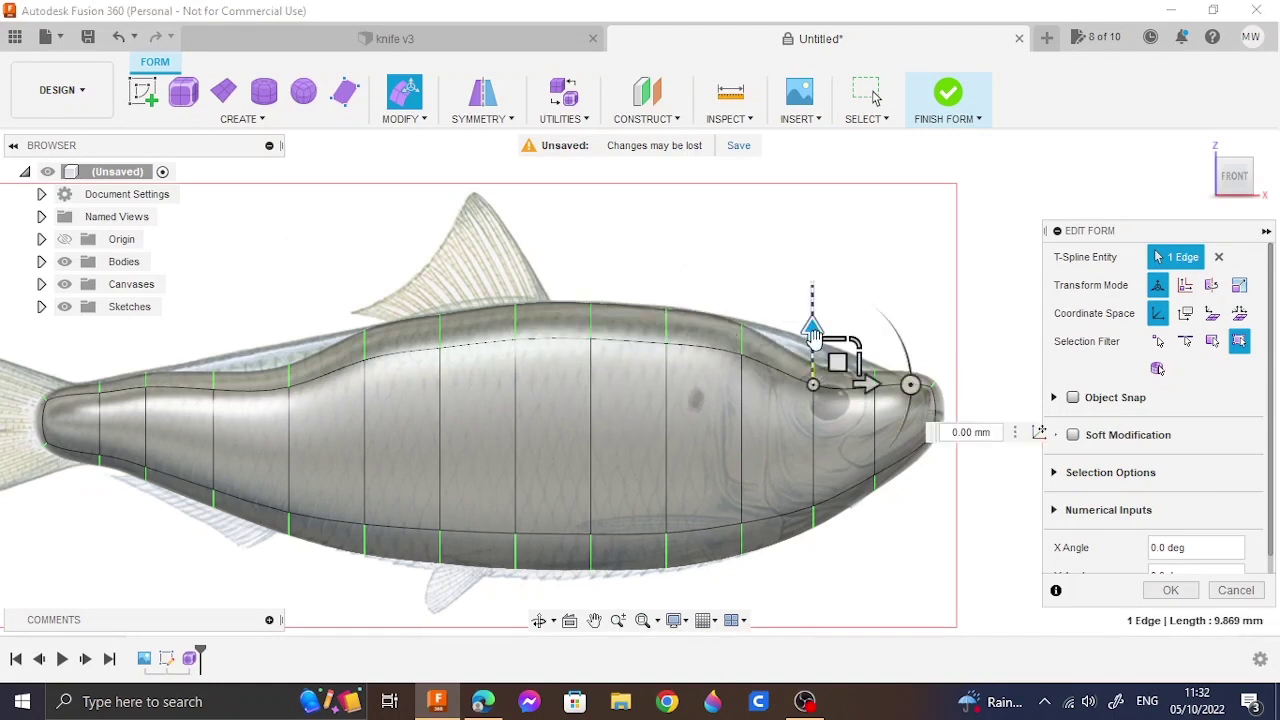
mouse_move(810, 315)
left_mouse_down()
mouse_move(813, 294)
mouse_move(843, 290)
left_mouse_up()
left_click(845, 362)
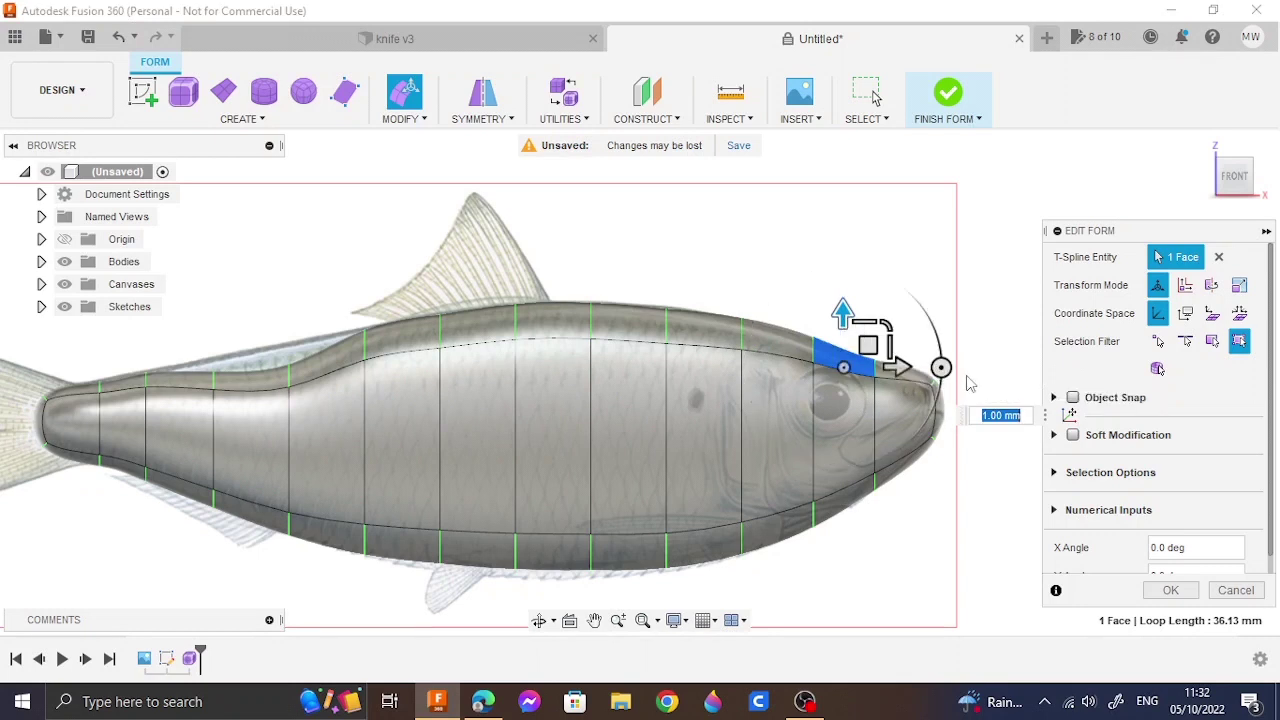
left_click(940, 378)
left_click(935, 382)
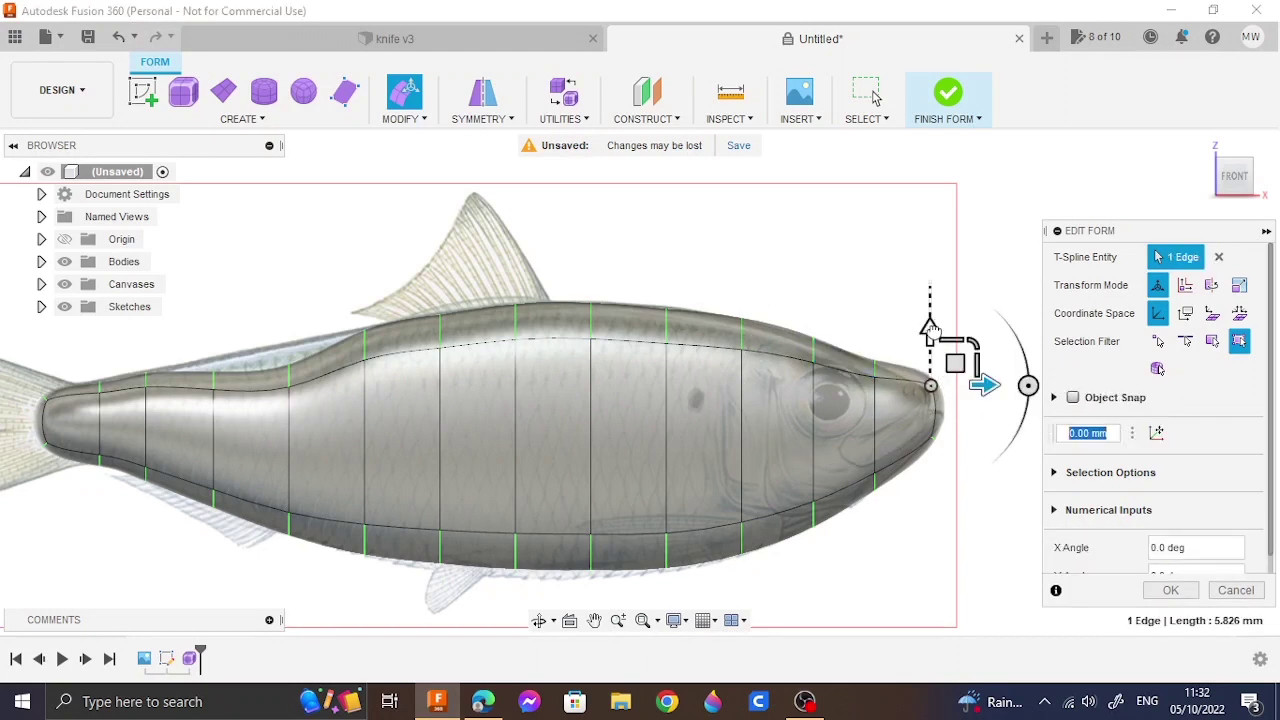
left_click_drag(929, 340, 929, 362)
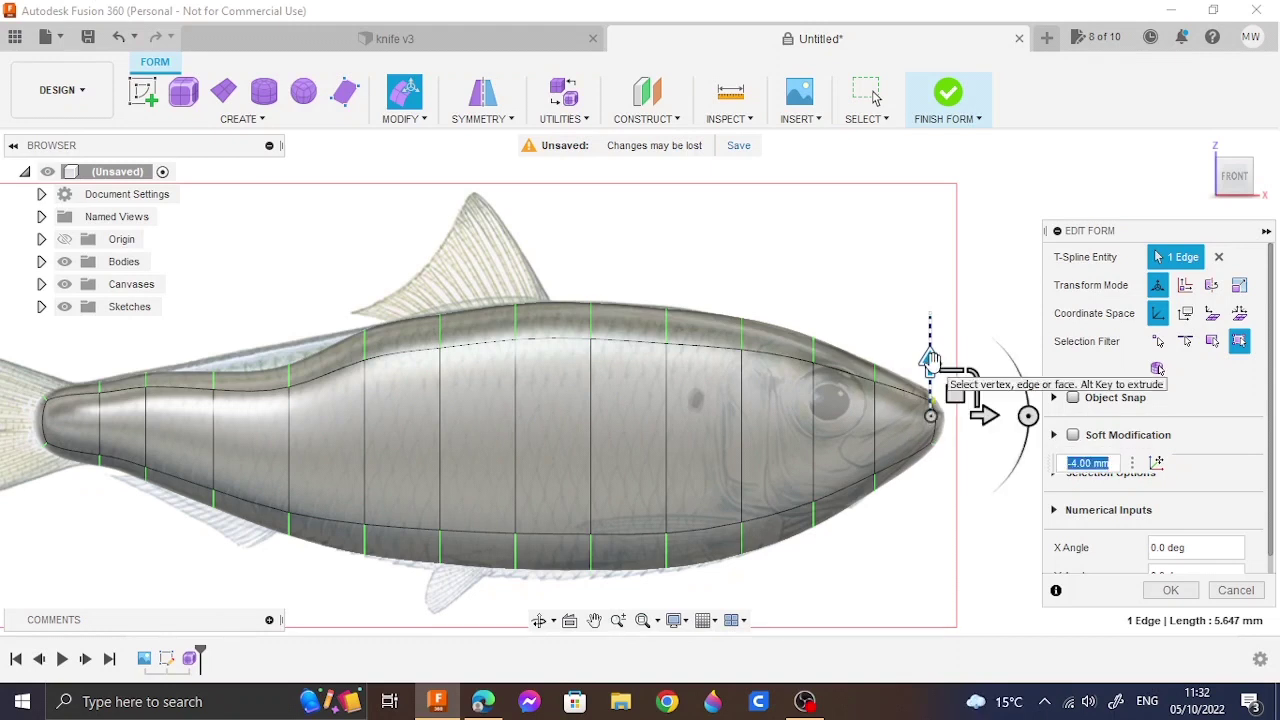
Step: Lift the rear back edges slightly and offset the tail edge -1 and tail tip -5
left_click(289, 383)
left_click_drag(287, 335, 286, 298)
left_click(213, 370)
left_click_drag(211, 336, 211, 315)
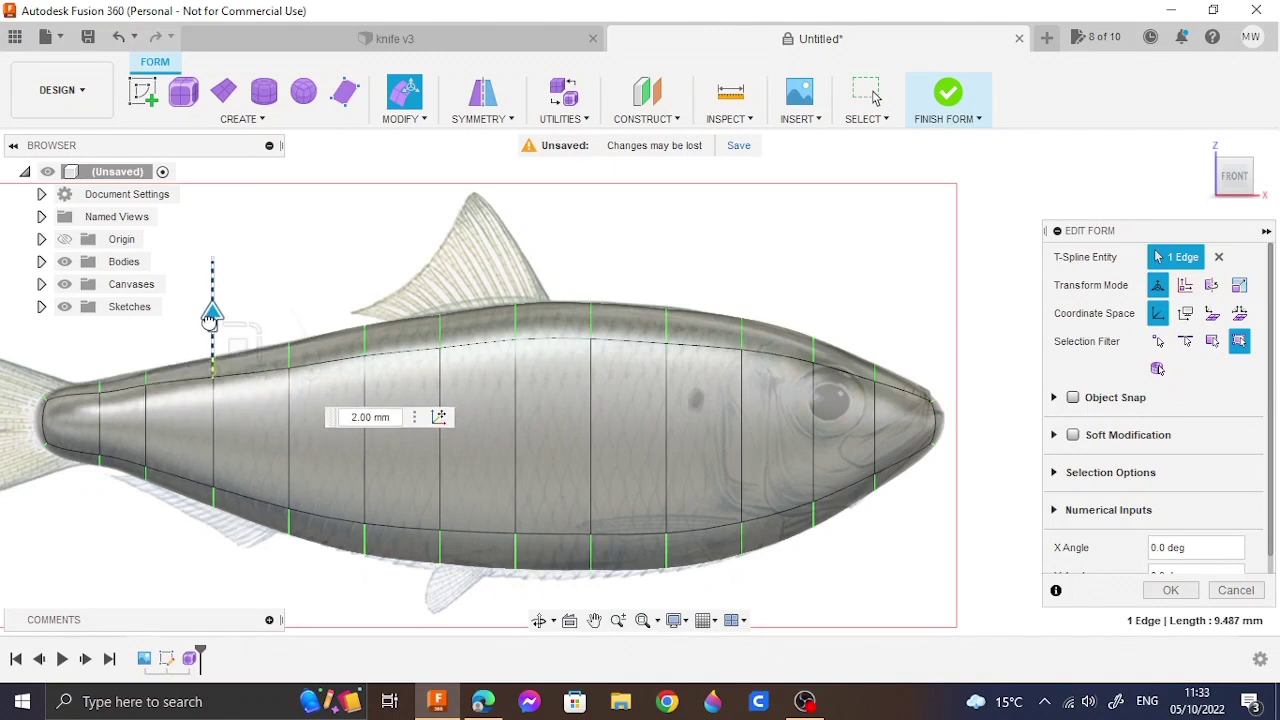
left_click(125, 384)
left_click_drag(119, 340, 118, 344)
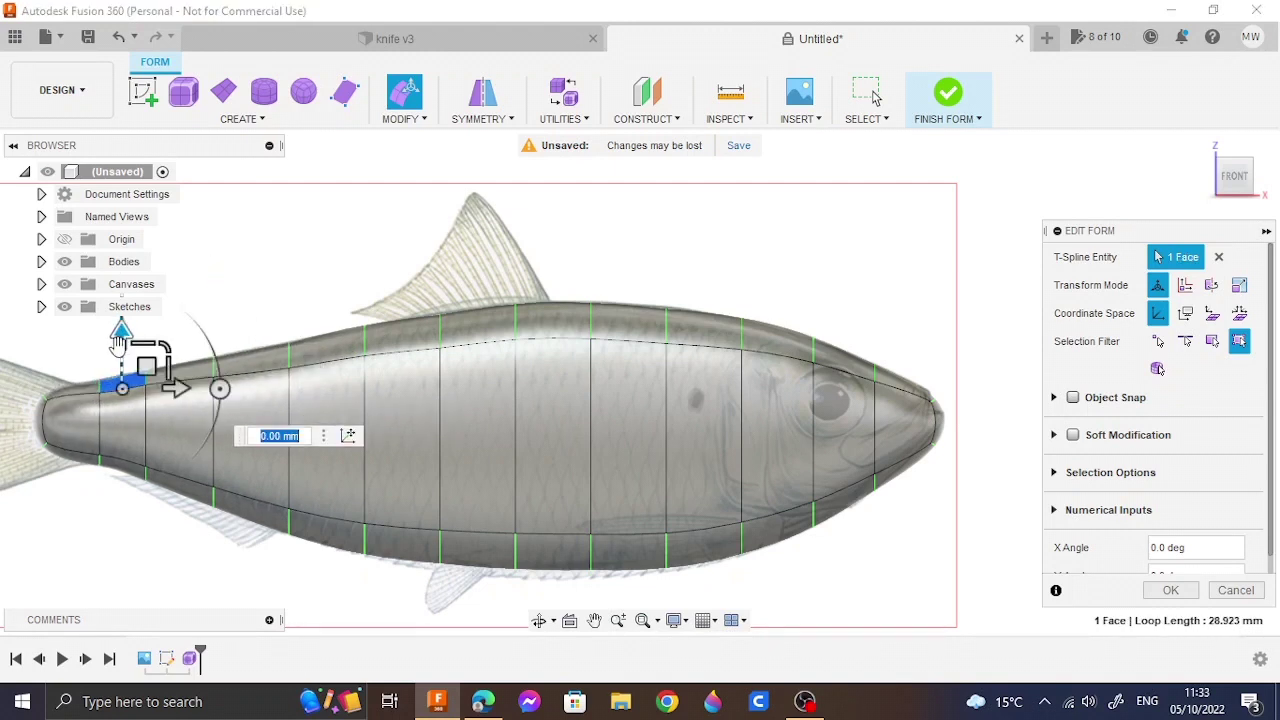
left_click(101, 388)
type("-1")
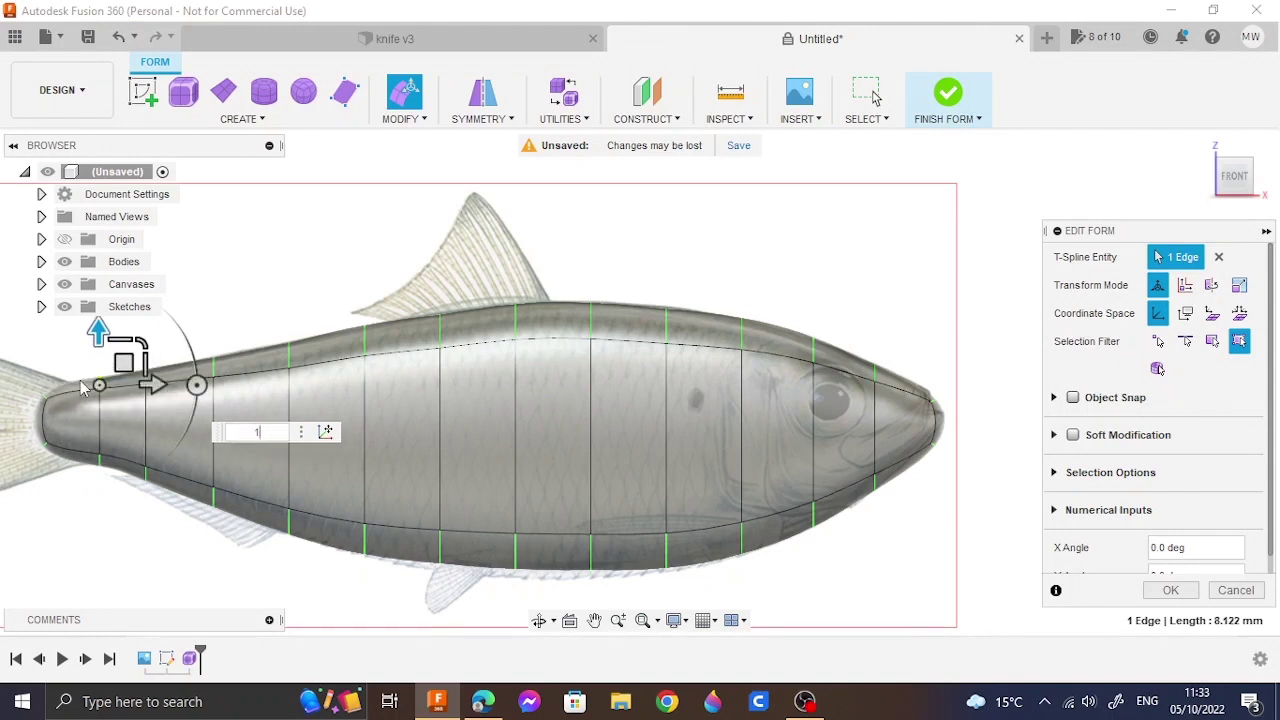
left_click(55, 397)
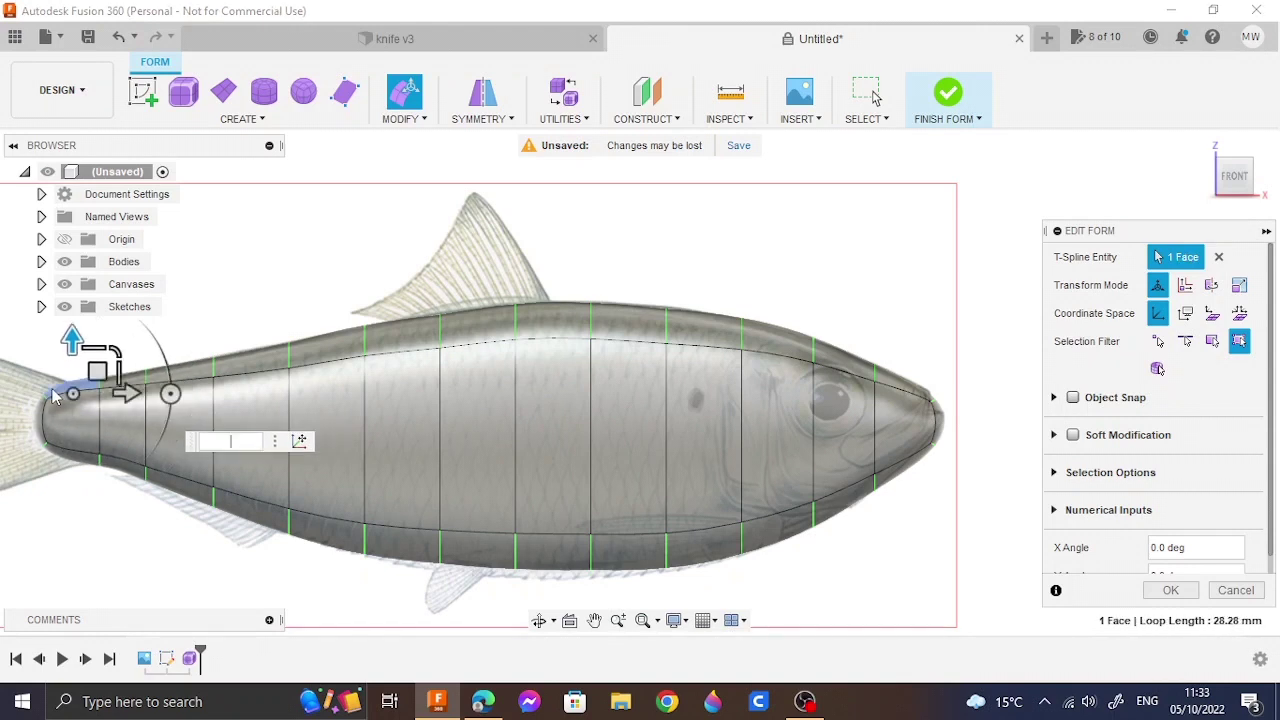
type("-5")
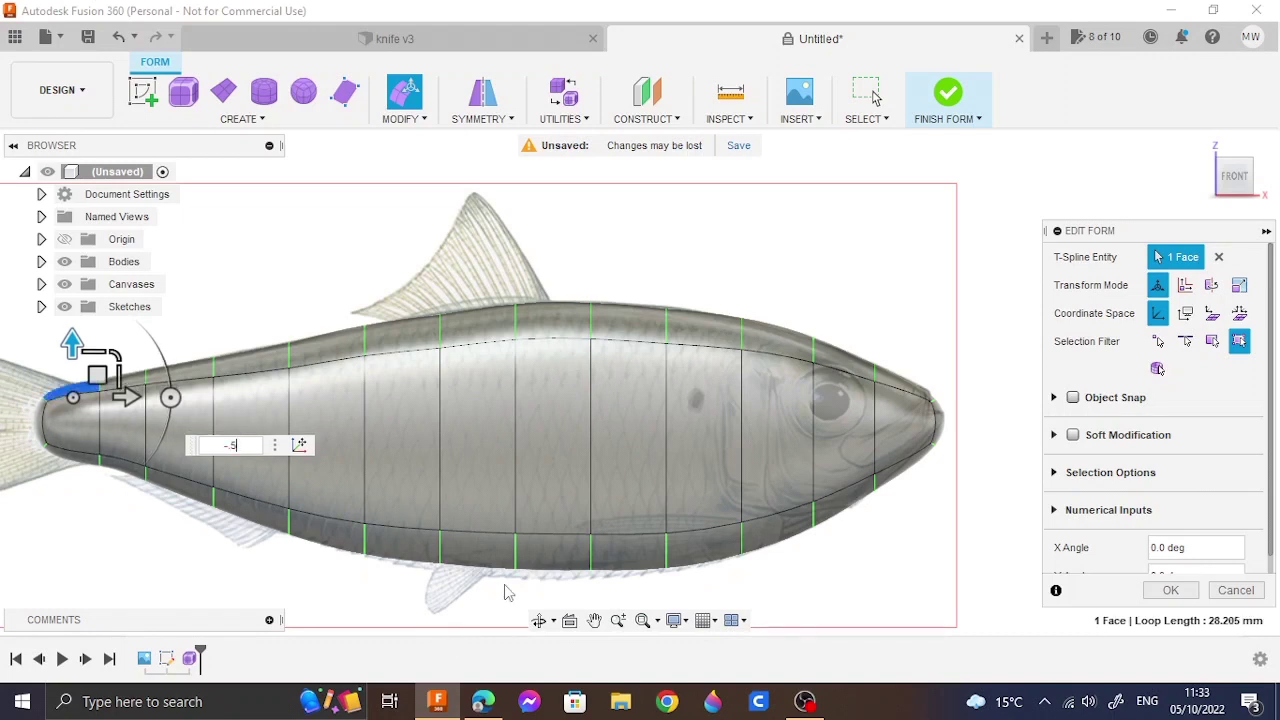
key("Return")
Step: Lower the mid-body belly edges about 1–2 mm to hug the picture's lower outline
left_click(514, 520)
mouse_move(514, 480)
left_mouse_down()
mouse_move(513, 497)
mouse_move(441, 492)
left_mouse_up()
left_click(442, 545)
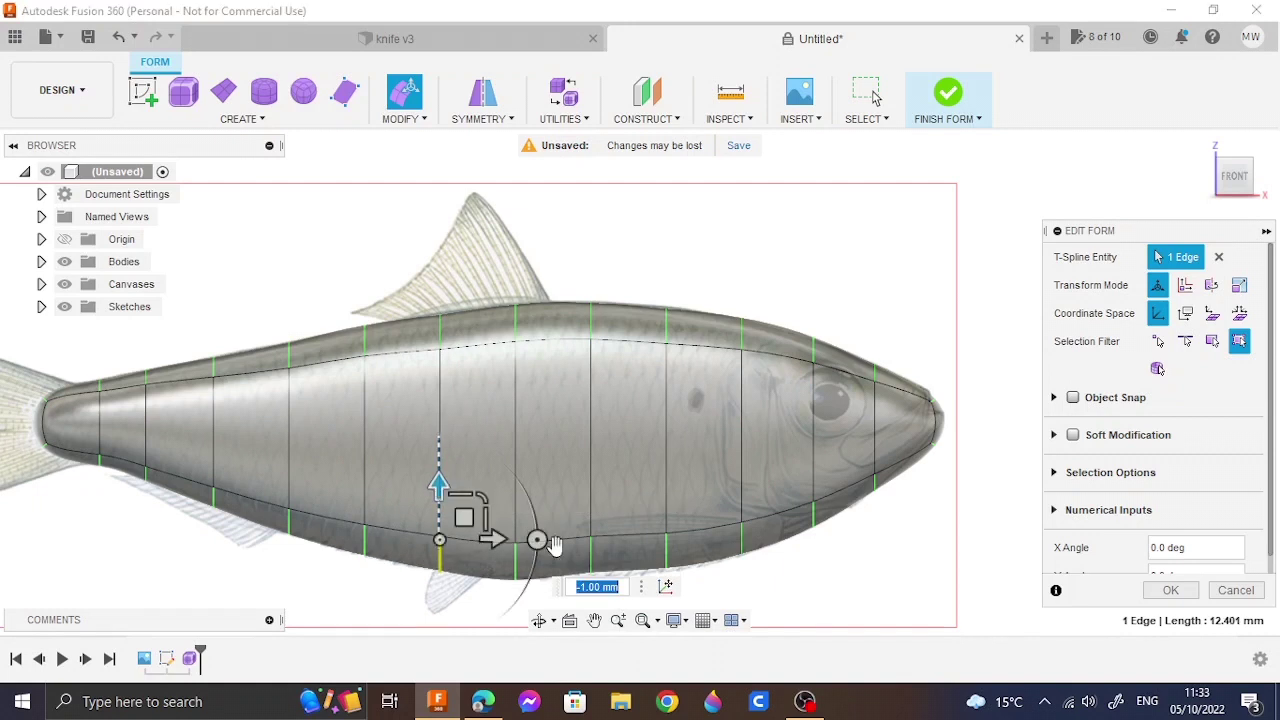
left_click(605, 558)
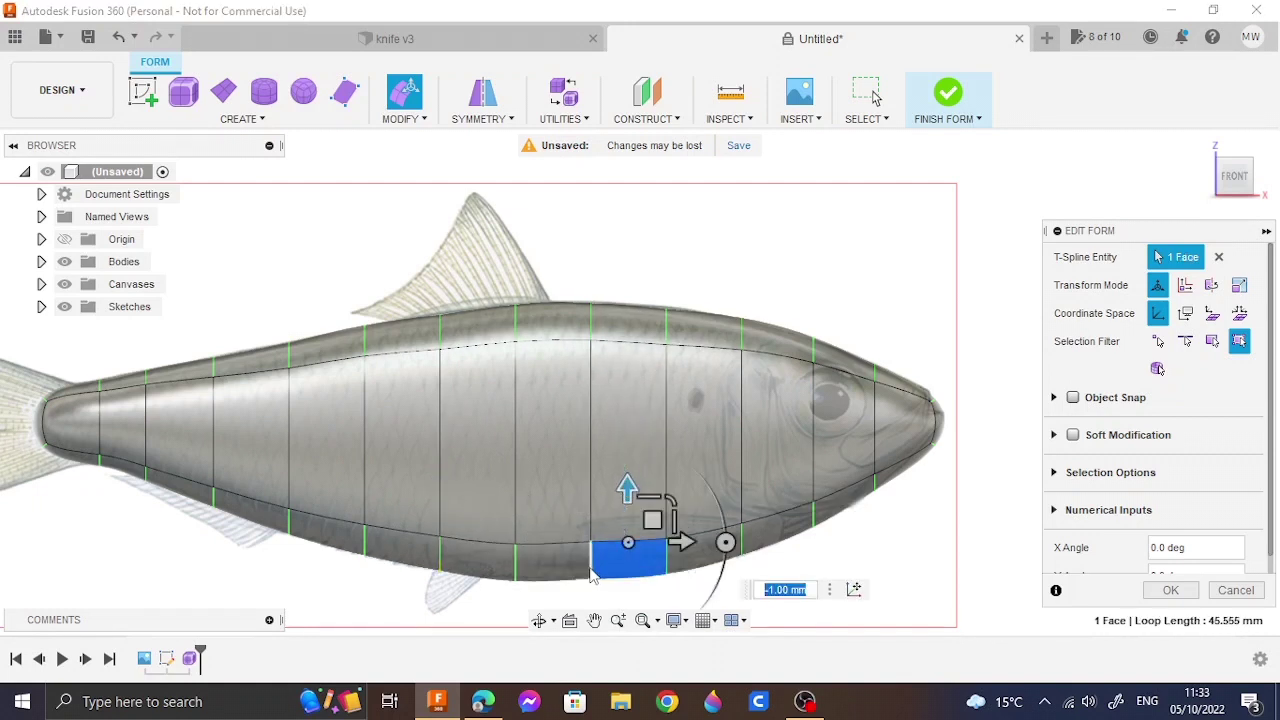
left_click(590, 568)
left_click_drag(589, 484, 589, 495)
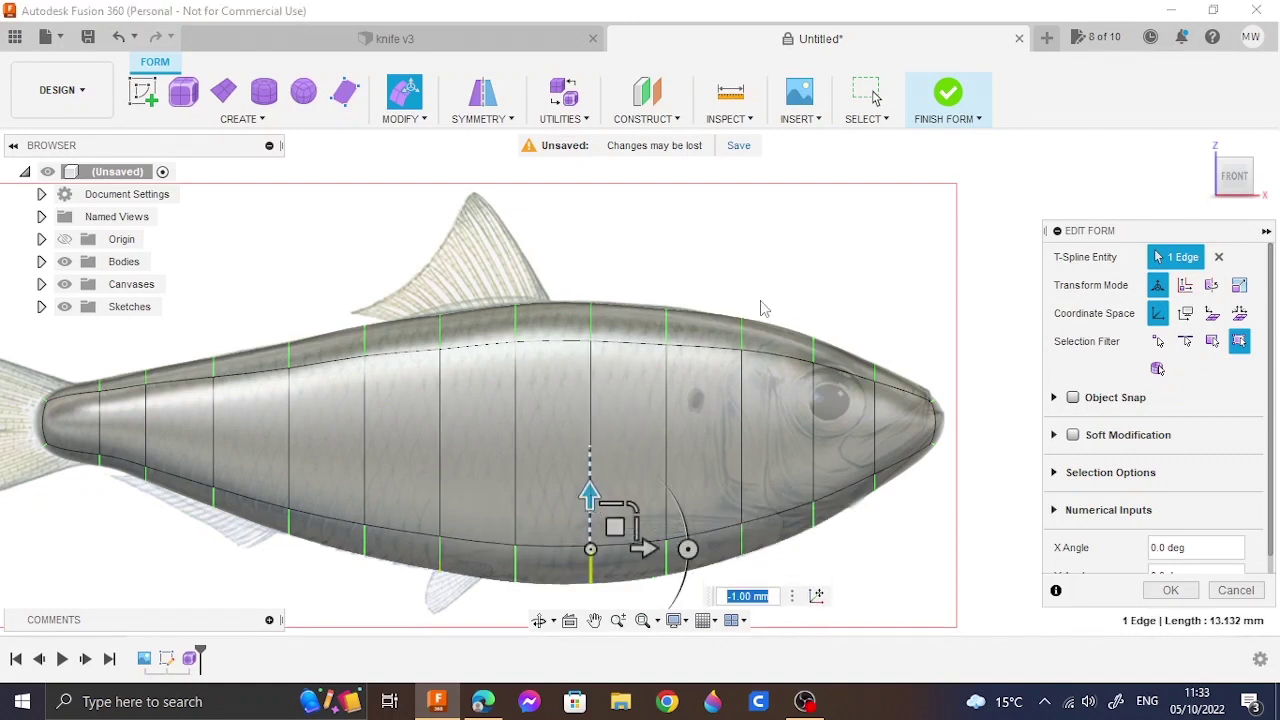
left_click(808, 260)
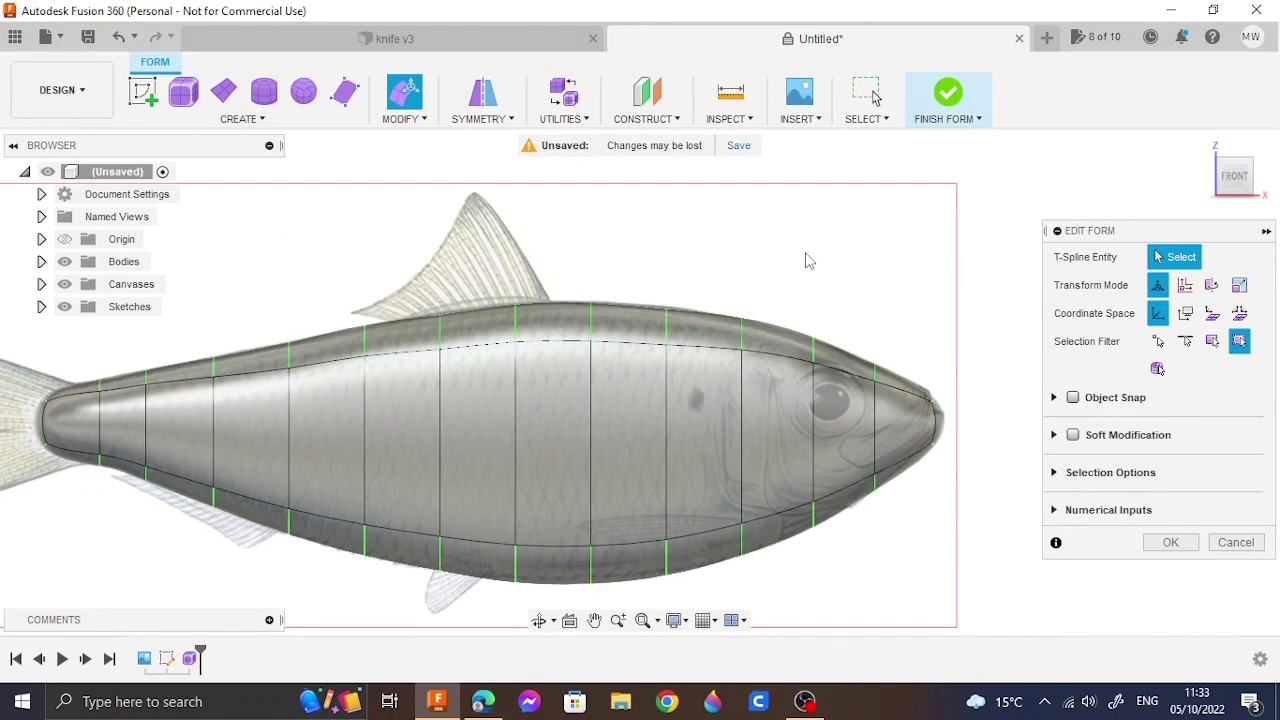
left_click(441, 326)
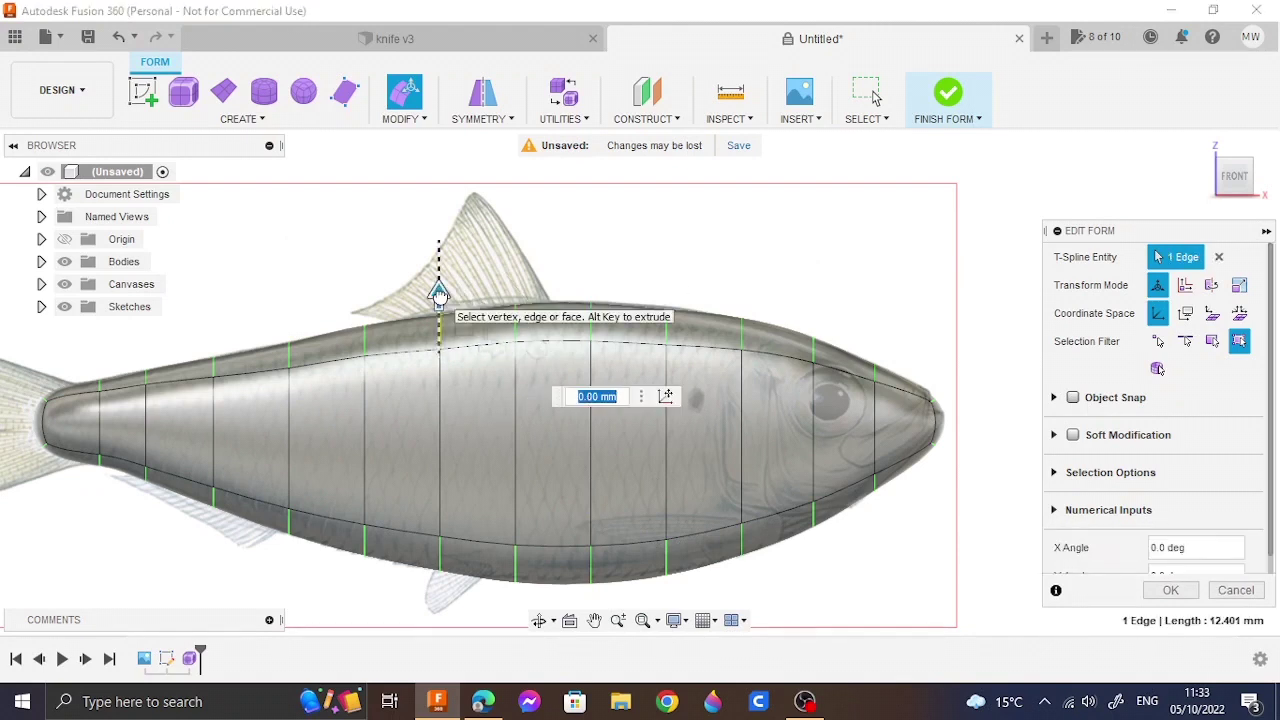
Step: From the top view, widen the body near the head and pinch the head tip and mid-body rings
left_click(1217, 167)
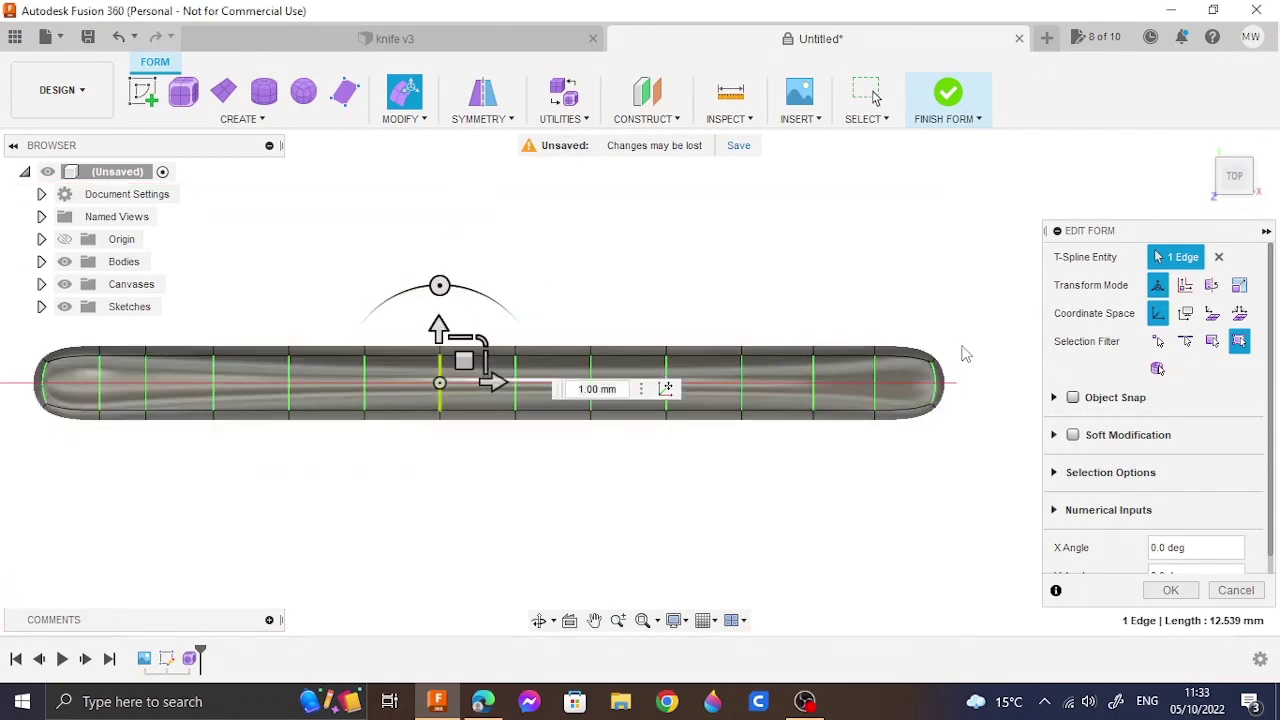
left_click(790, 400)
left_click_drag(777, 362, 777, 368)
left_click(875, 410)
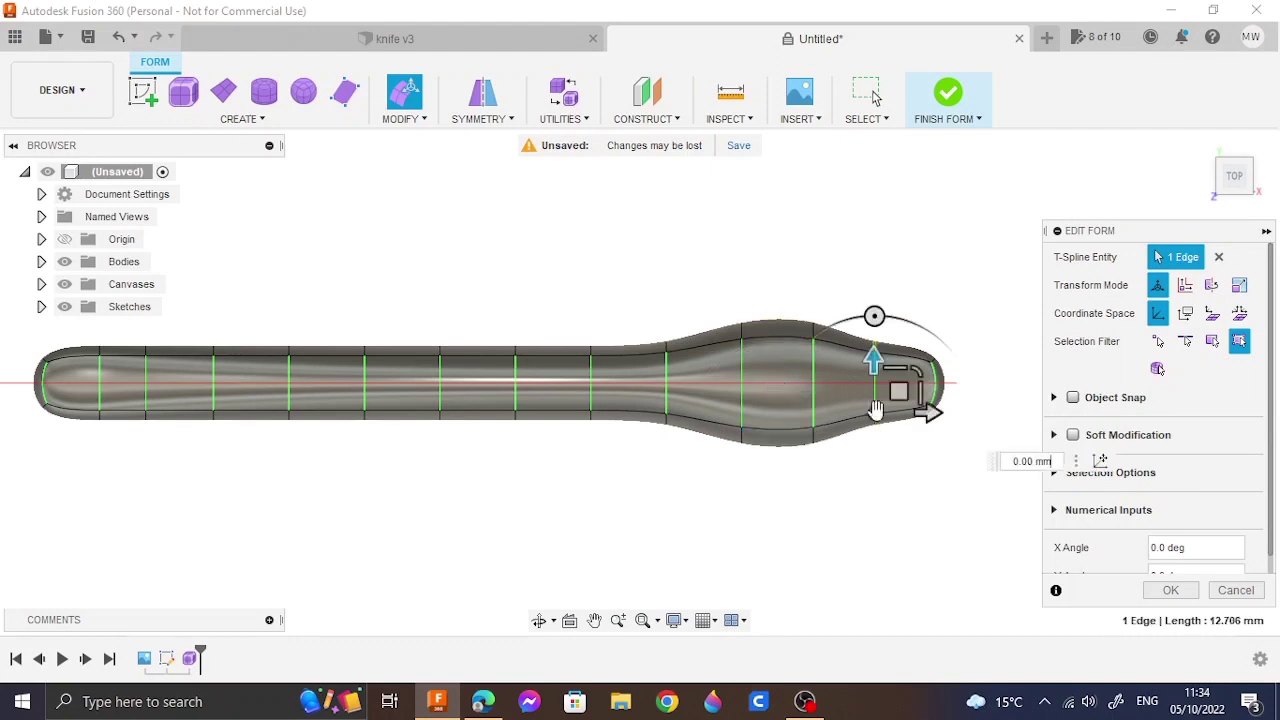
left_click_drag(873, 358, 874, 382)
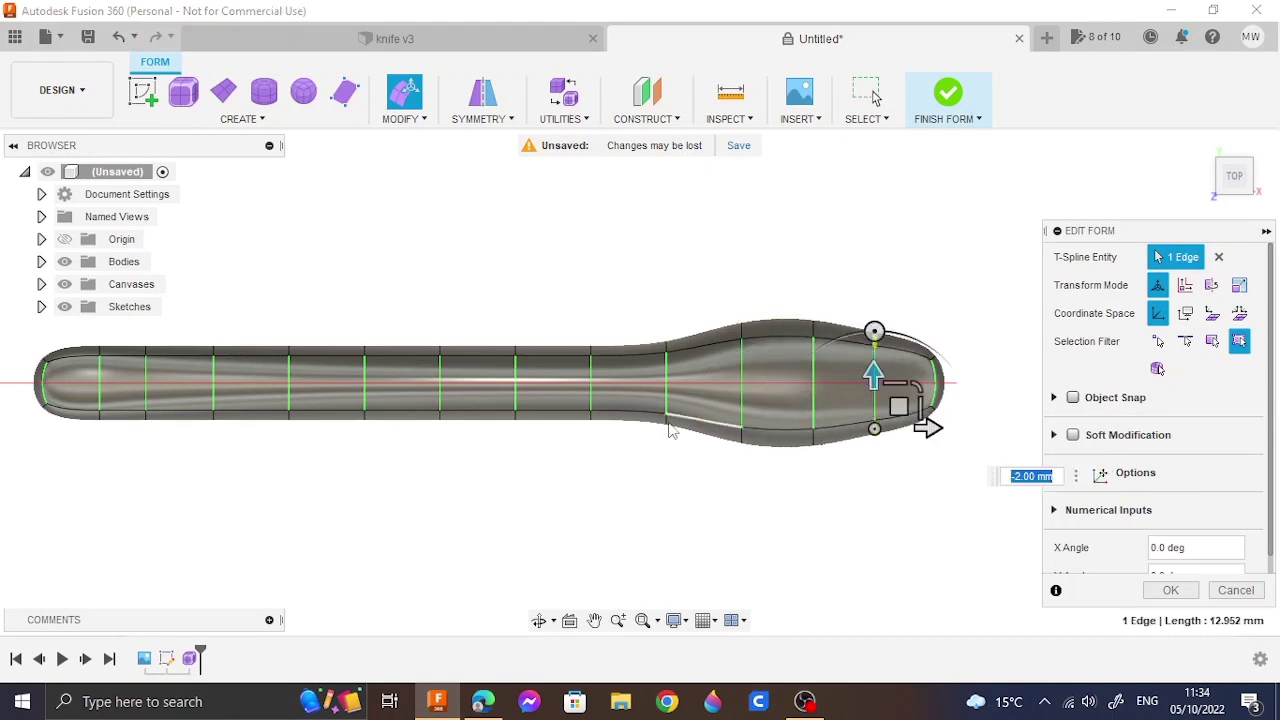
left_click(628, 385)
left_click_drag(624, 360, 624, 382)
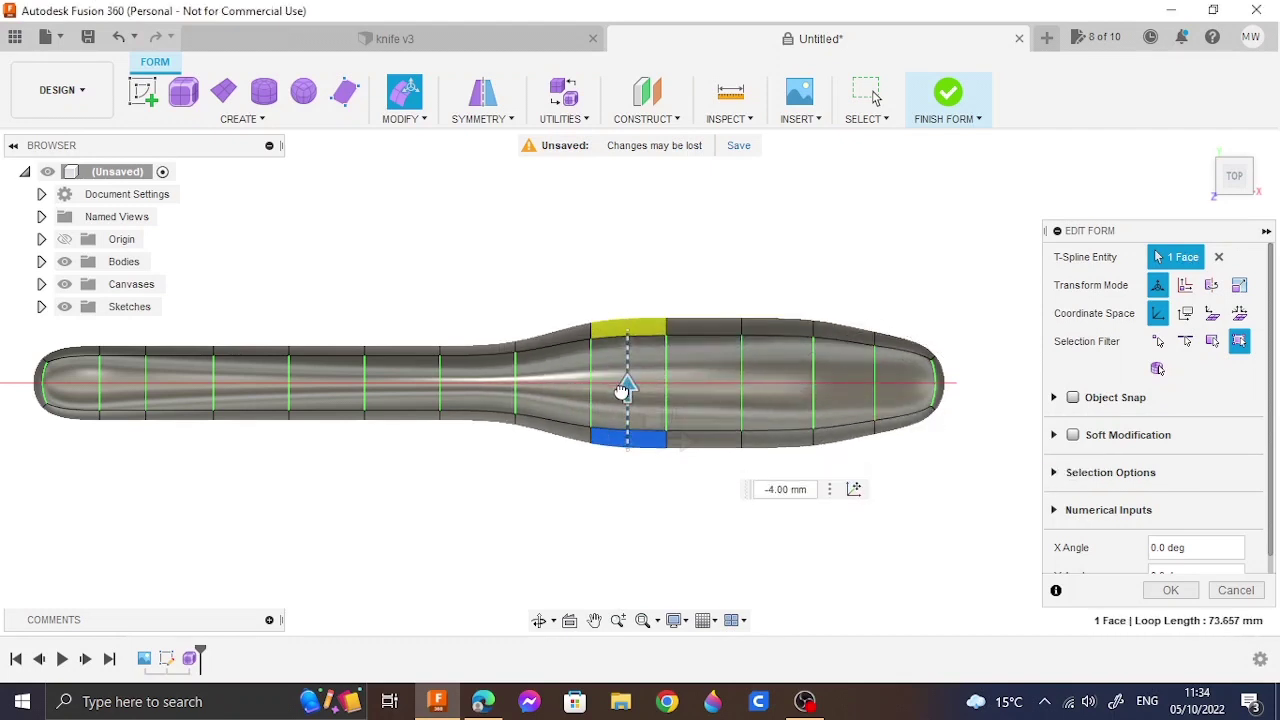
left_click(742, 443)
left_click_drag(740, 380, 740, 392)
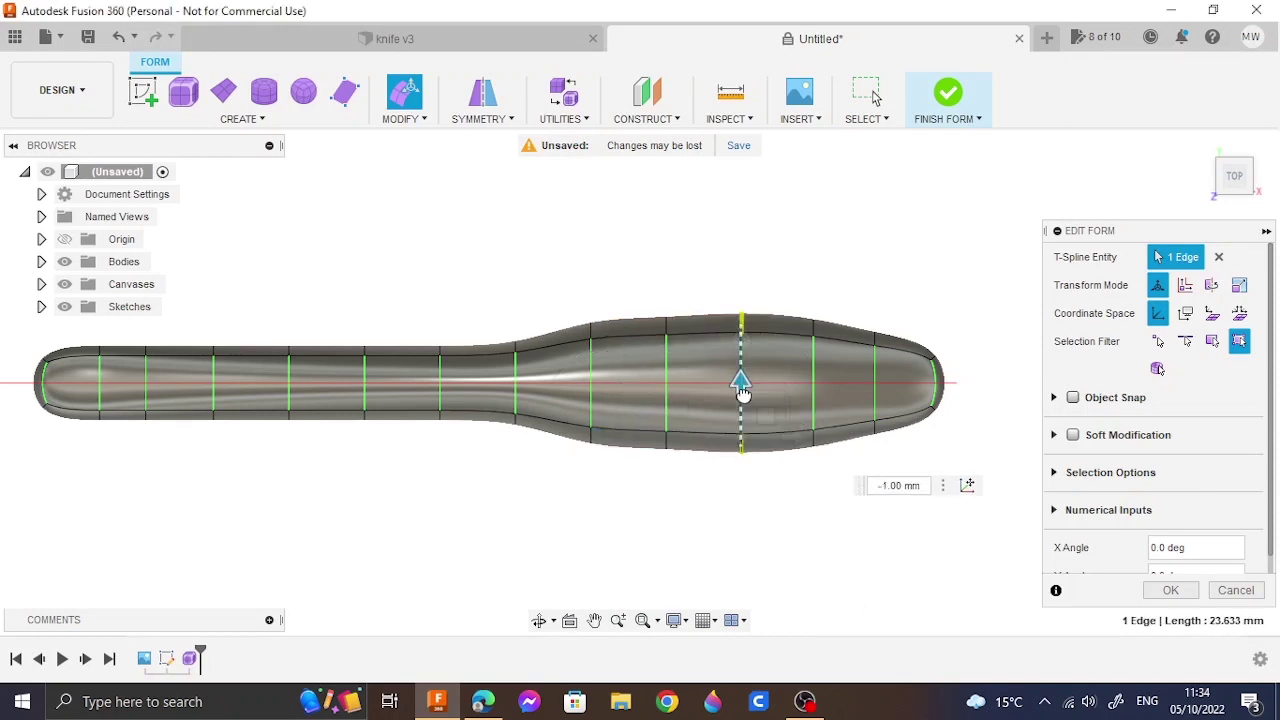
Step: Narrow the edge rings toward the tail, one by about 2 mm
left_click(463, 437)
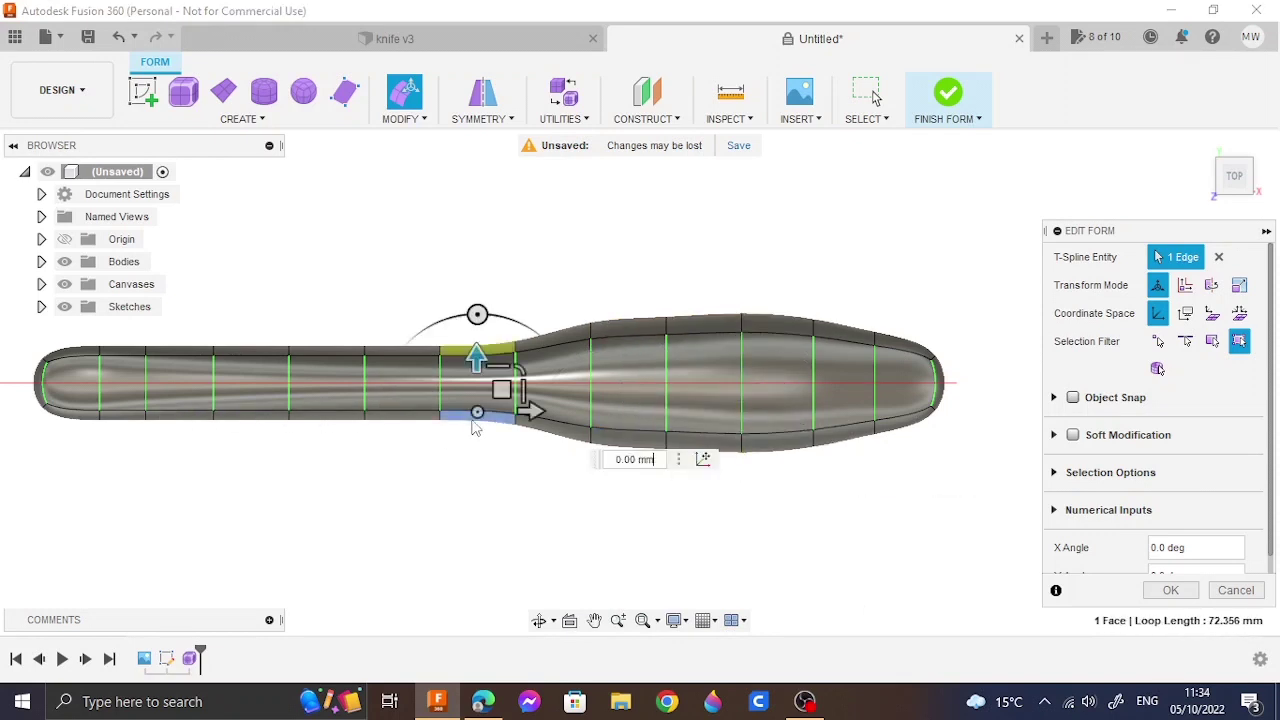
left_click_drag(476, 381, 476, 395)
left_click(338, 425)
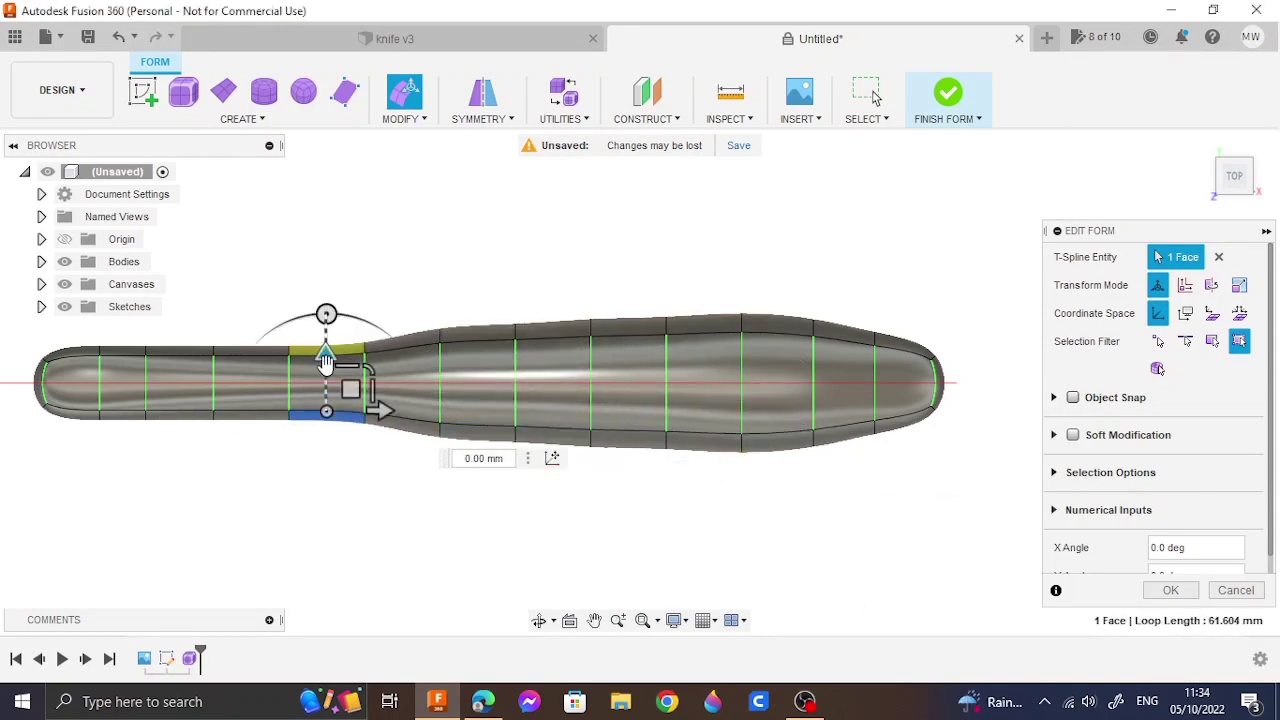
left_click_drag(326, 376, 326, 386)
left_click(174, 416)
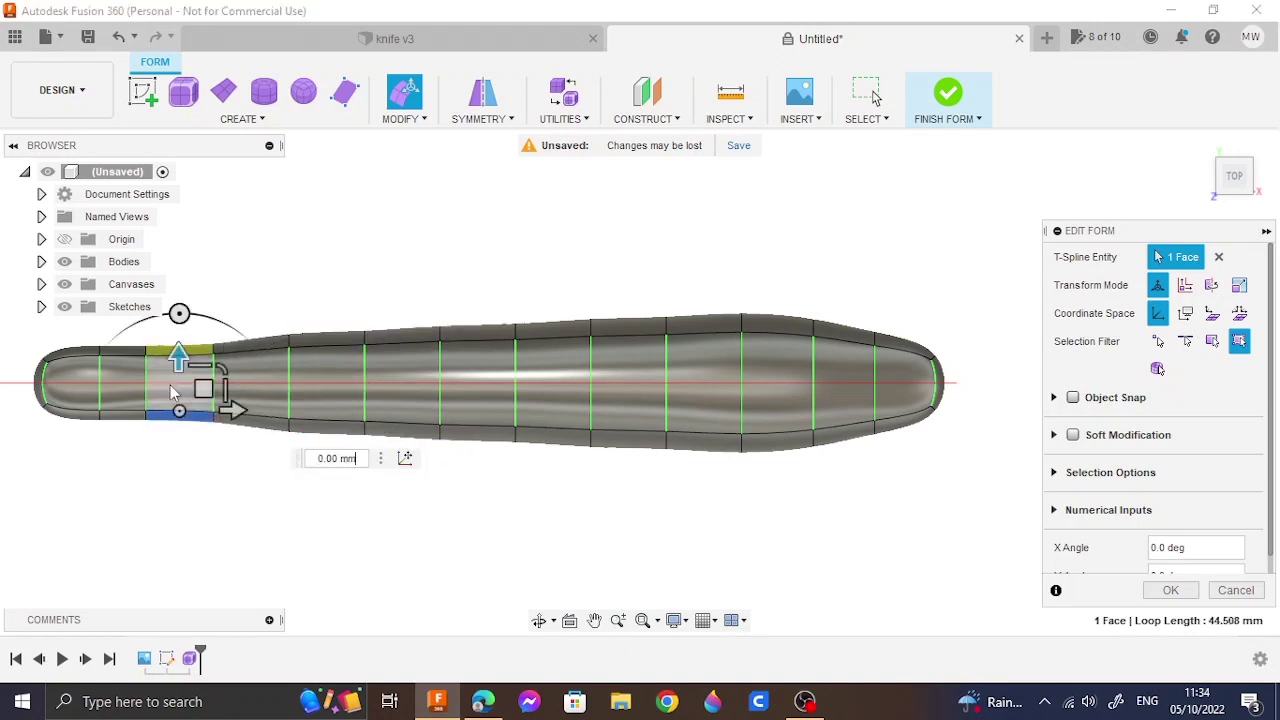
mouse_move(178, 368)
left_mouse_down()
mouse_move(138, 395)
mouse_move(99, 380)
left_mouse_up()
left_click(101, 418)
left_click(65, 424)
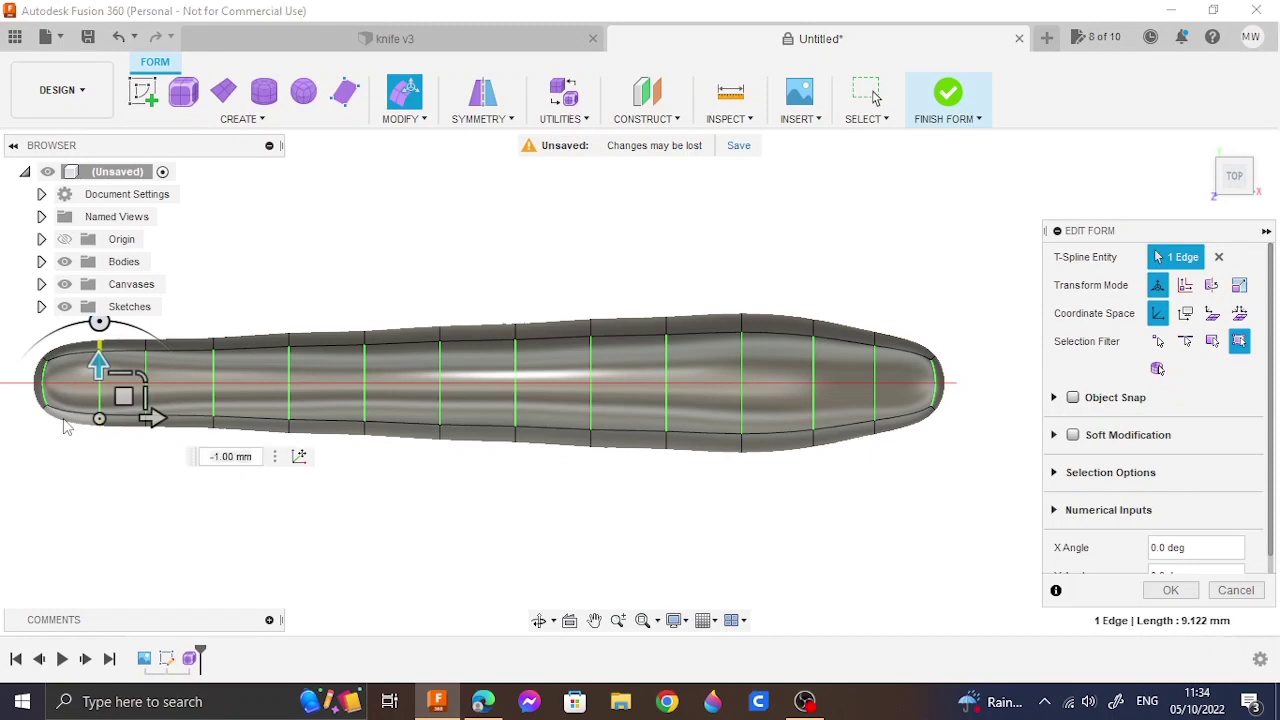
Step: Offset edges by 0.5, -0.5, -0.5, 1 and 1 toward the head, then finish the form
left_click(146, 424)
type(".5")
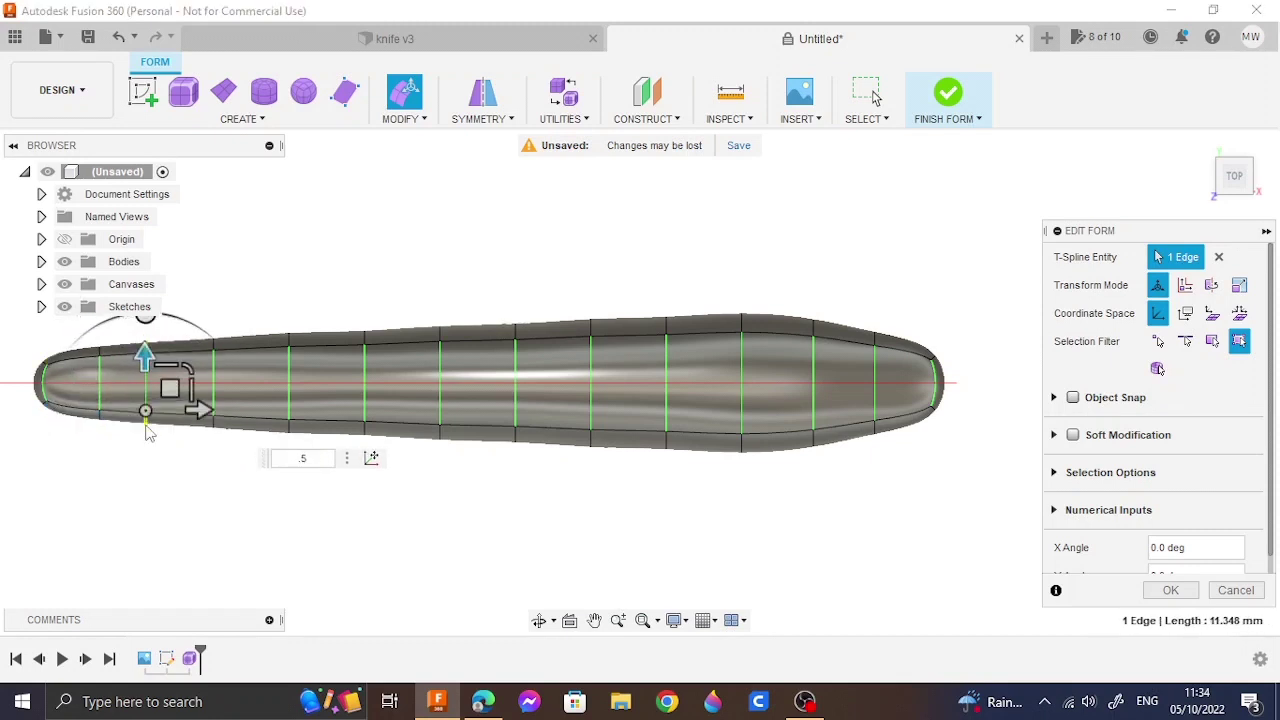
left_click(364, 440)
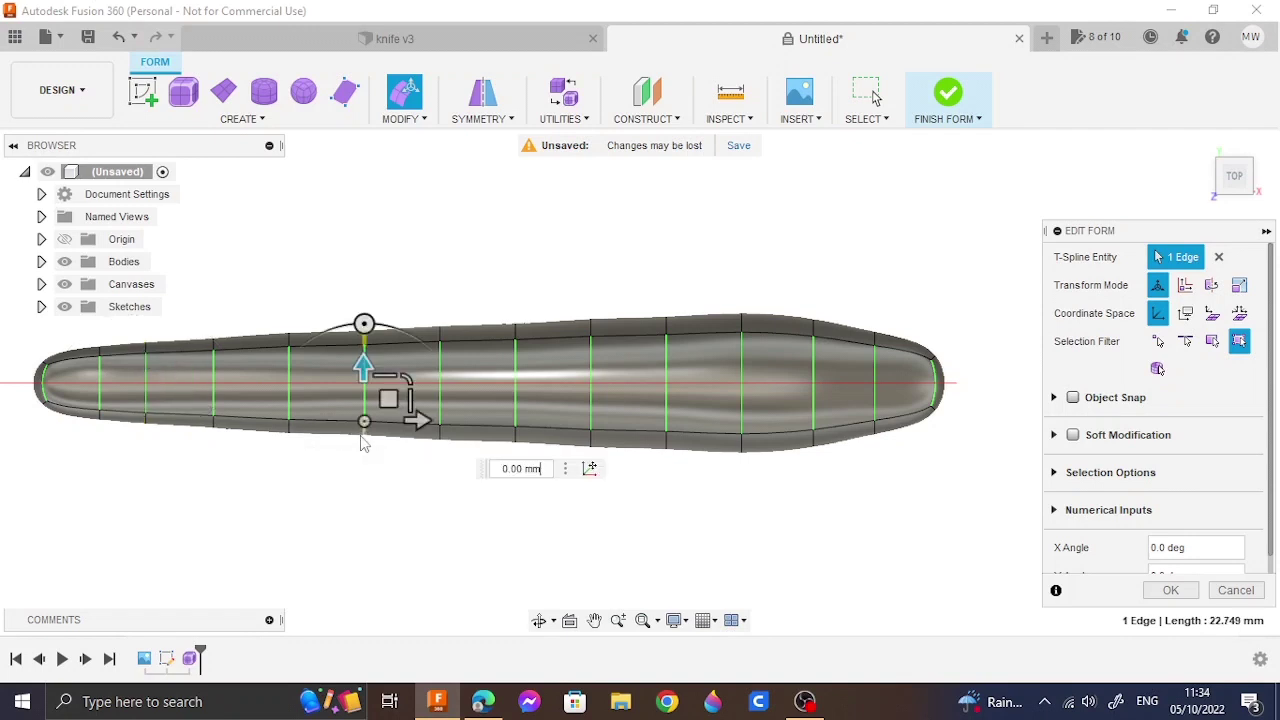
type("-.5")
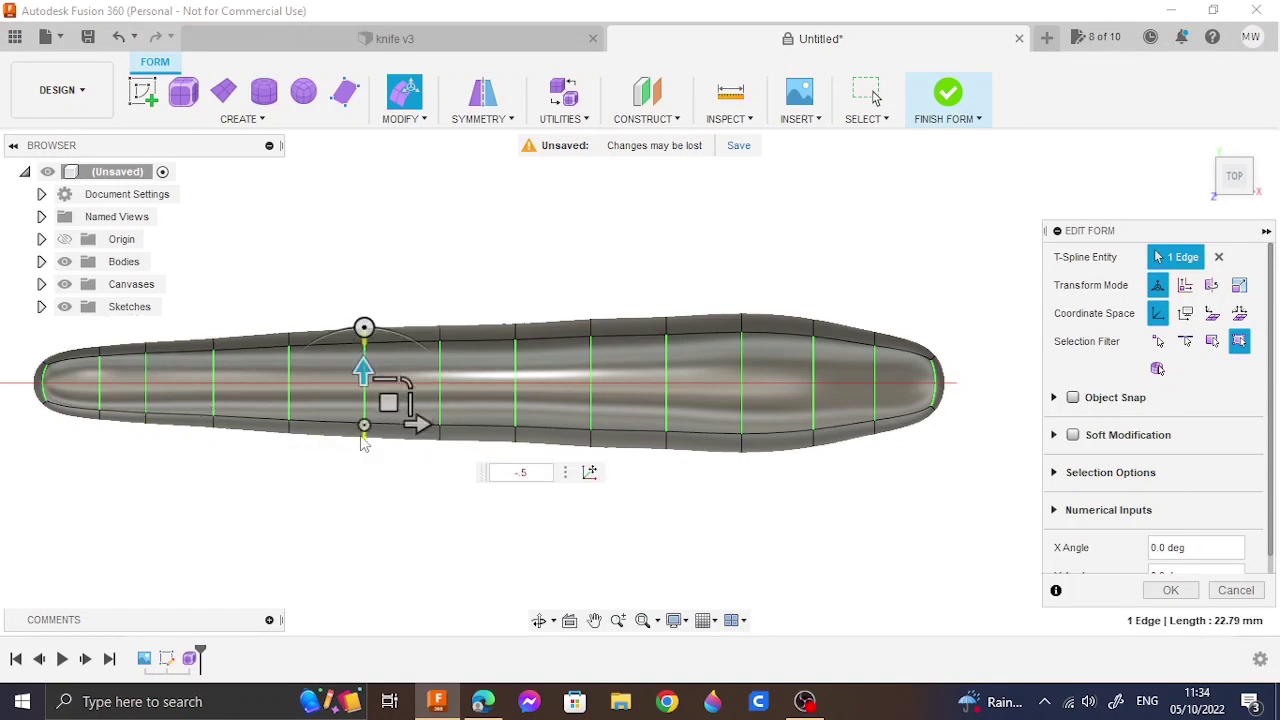
left_click(515, 447)
type("-.5")
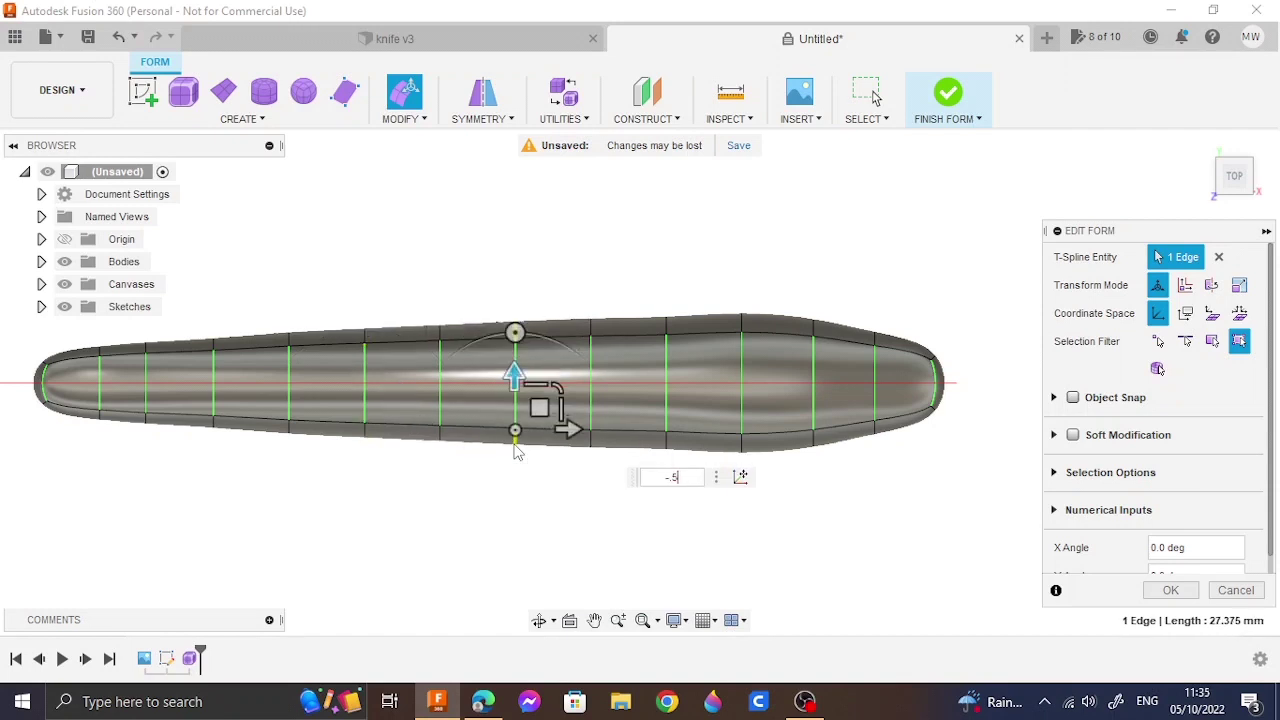
left_click(746, 452)
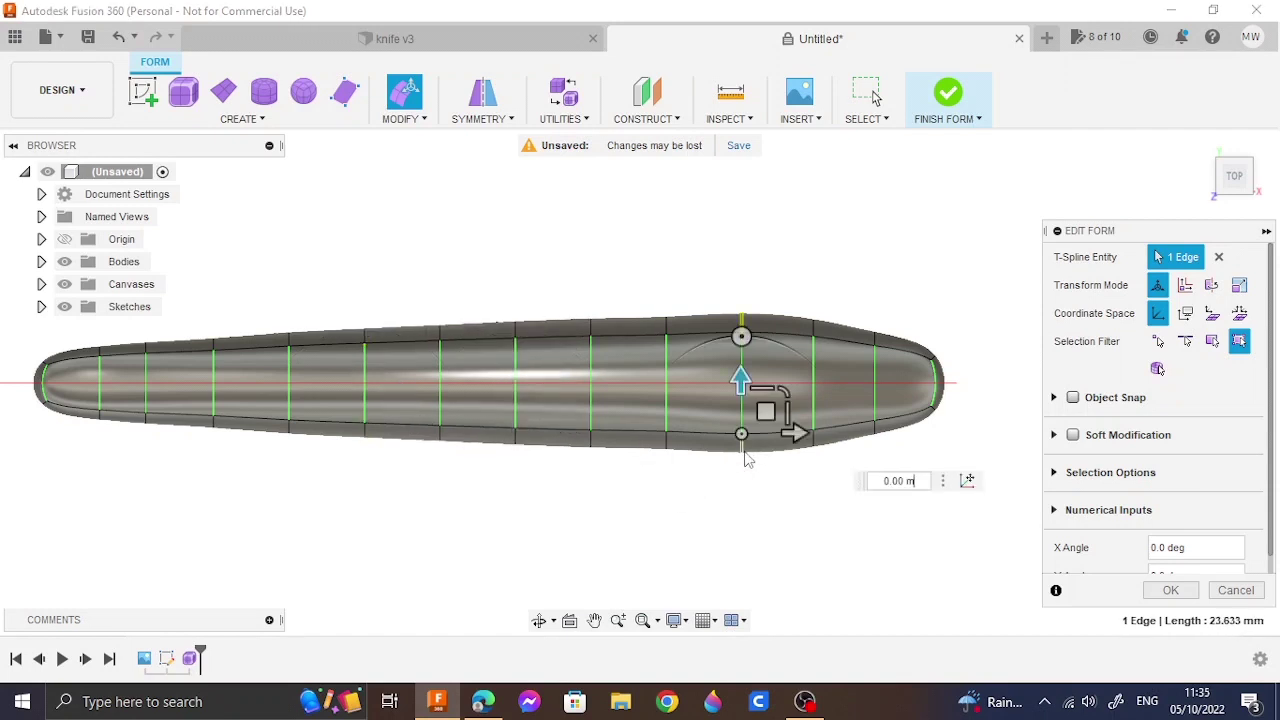
left_click(818, 458)
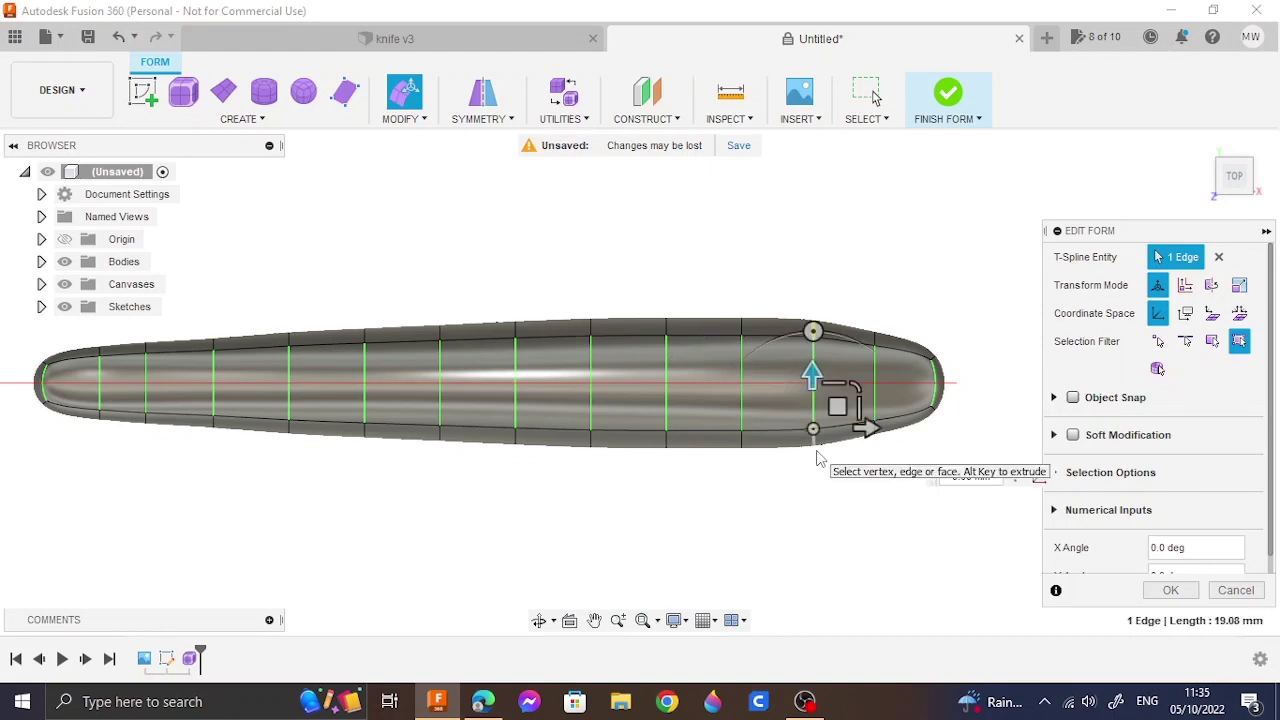
type("1")
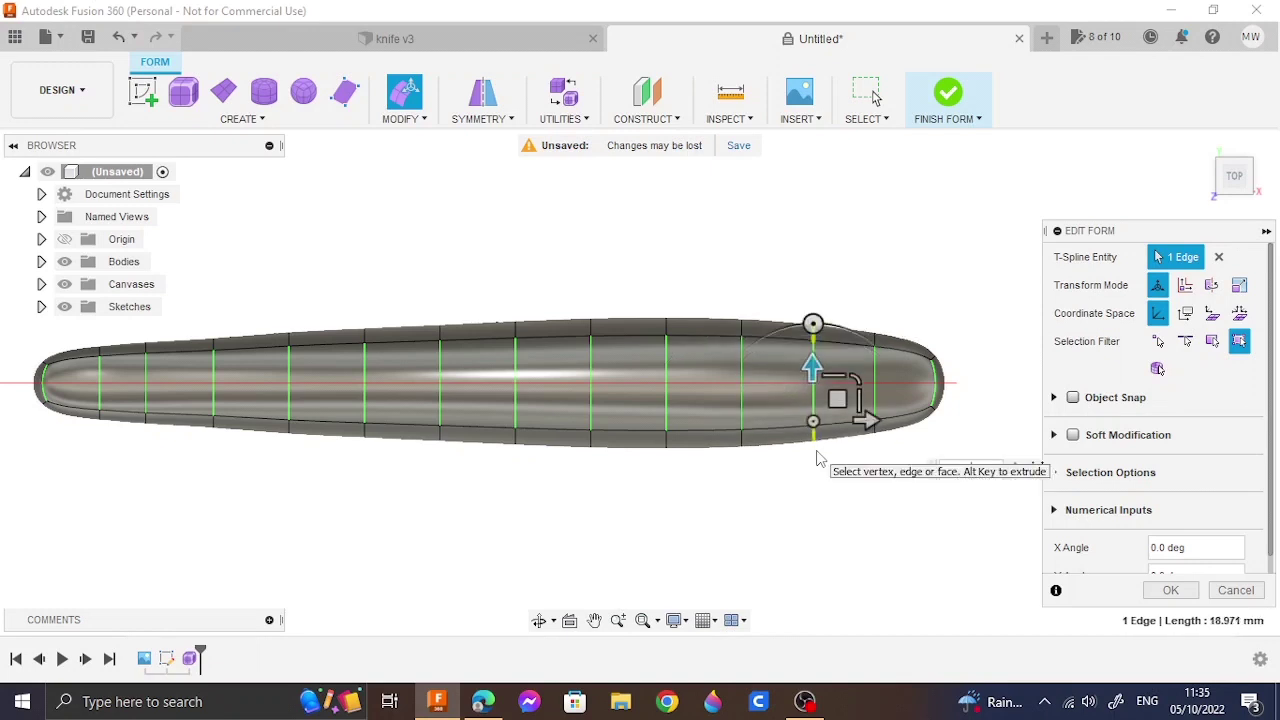
left_click(938, 423)
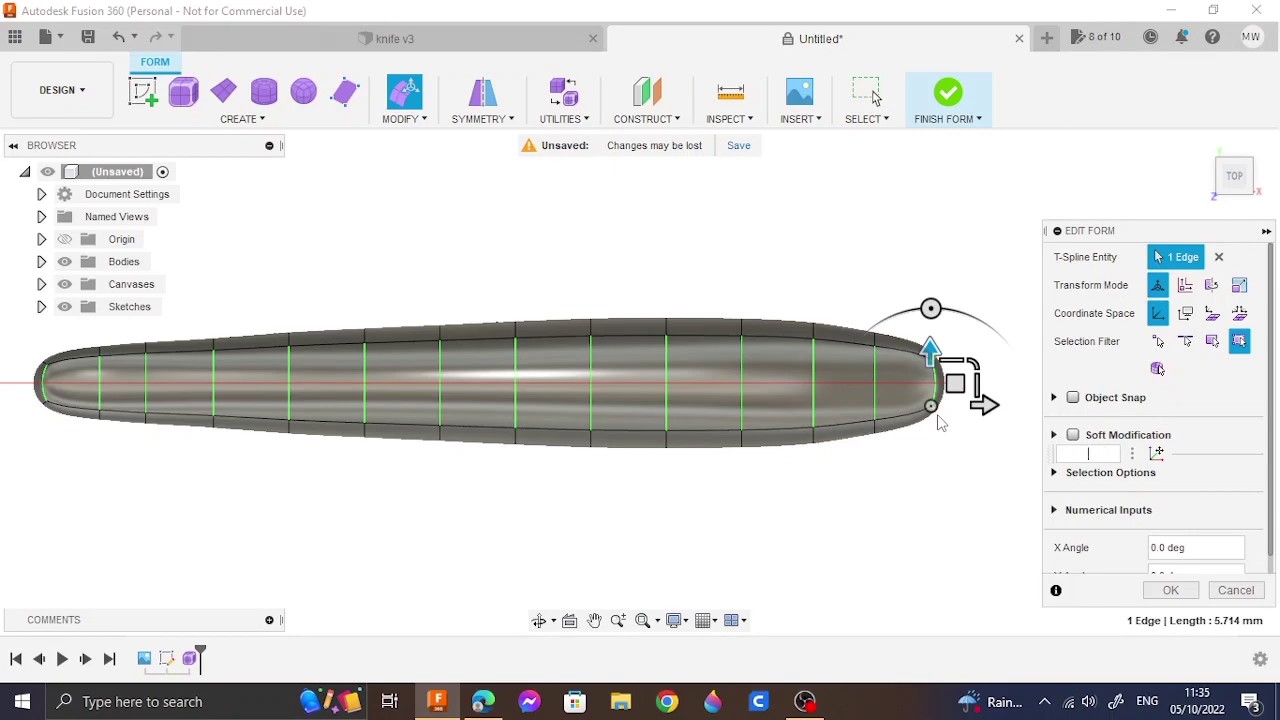
type("1")
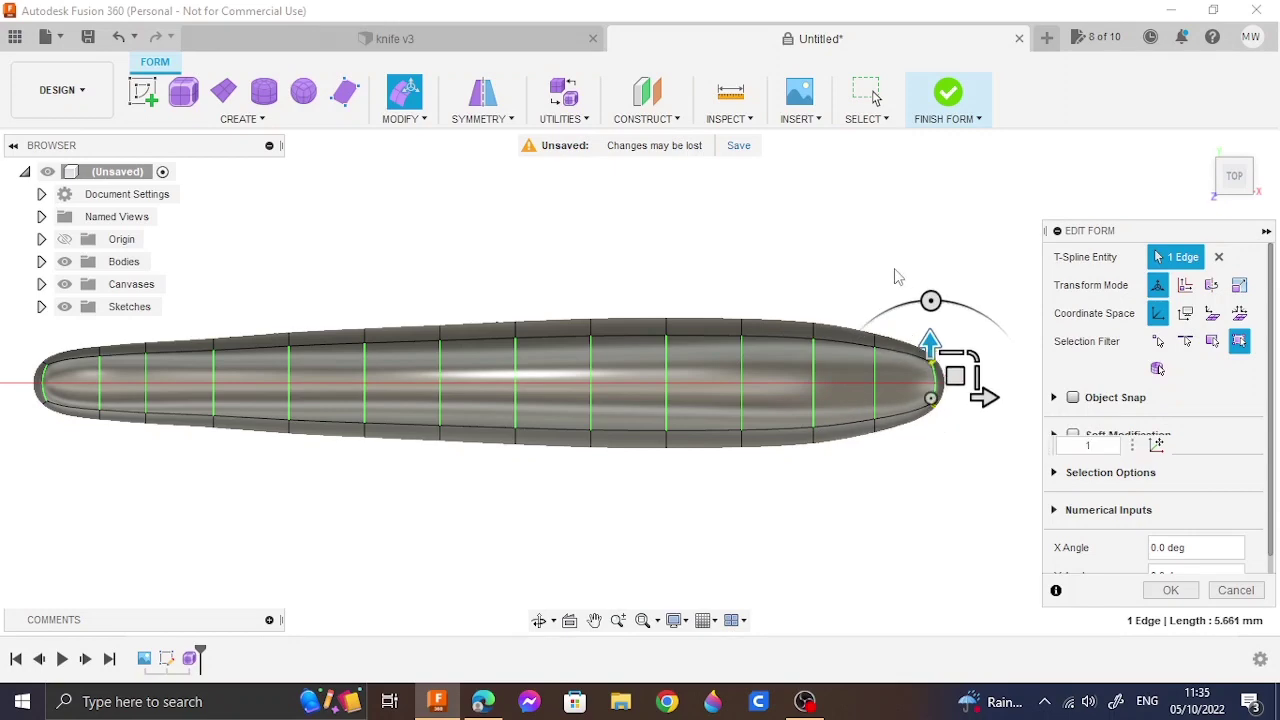
left_click(948, 92)
Step: Create a construction plane offset -30 mm from the XZ plane
left_click(1203, 145)
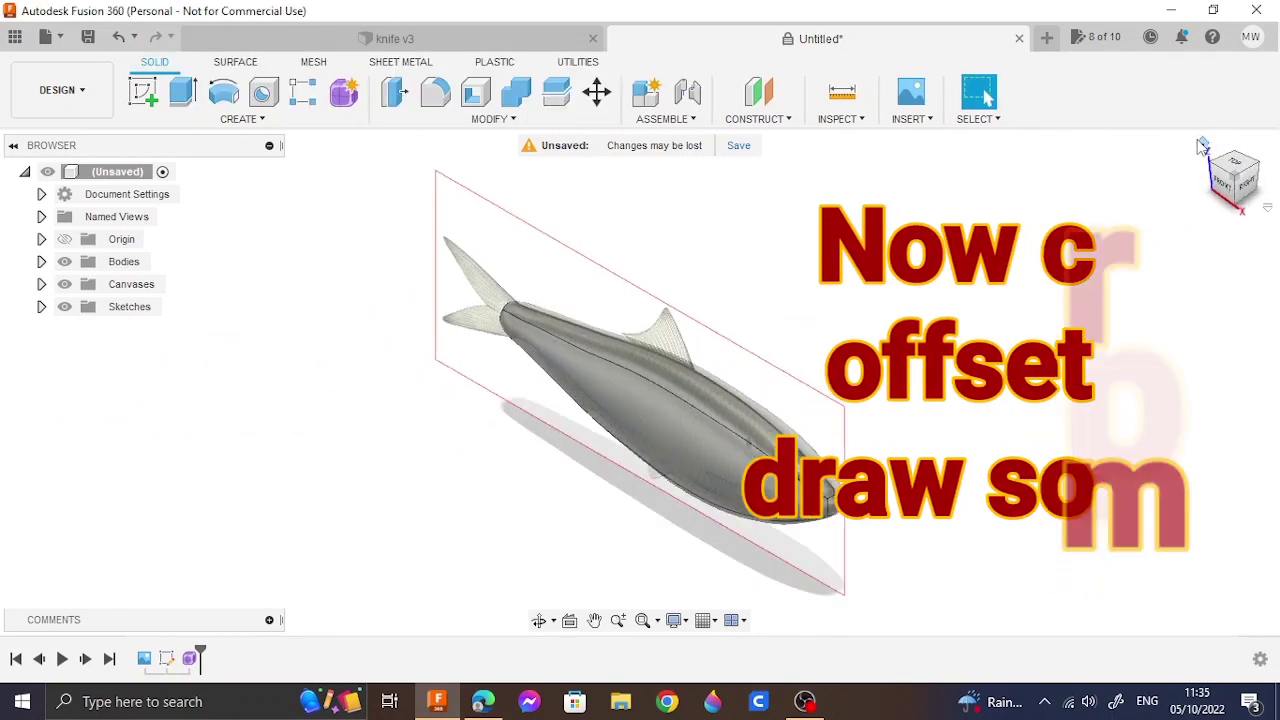
left_click(758, 92)
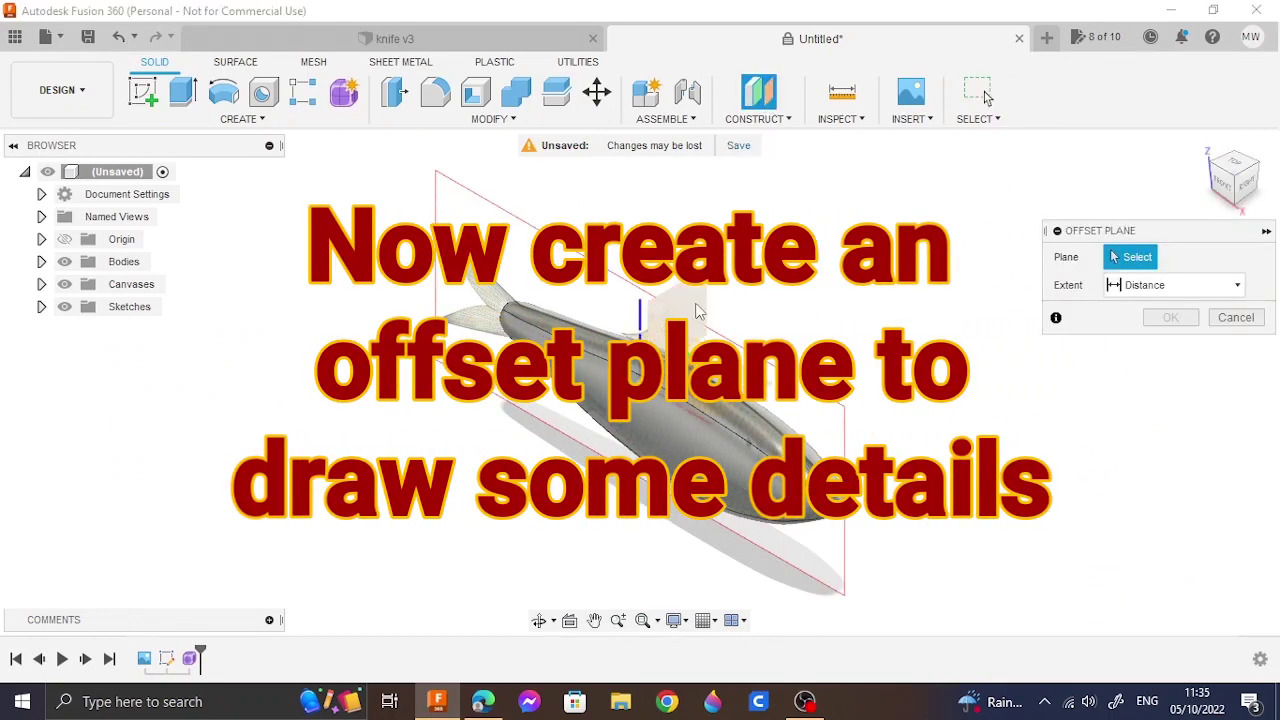
left_click(698, 311)
left_click_drag(645, 365, 627, 421)
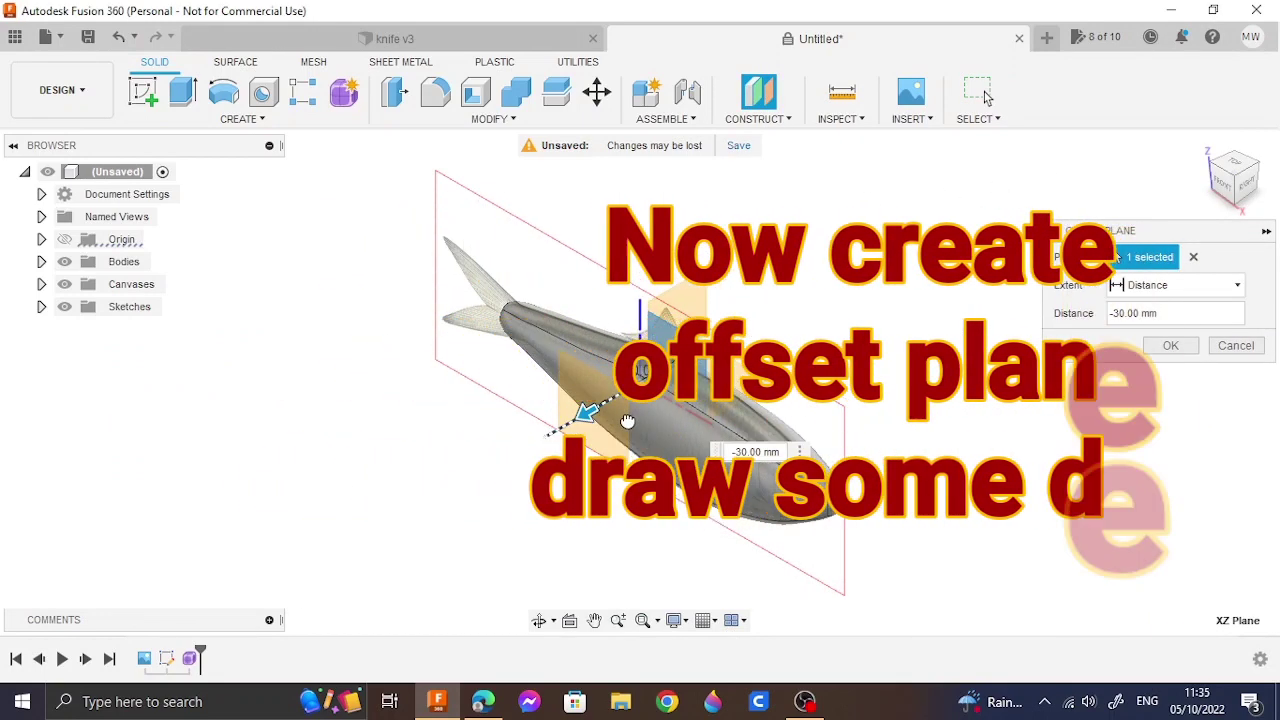
left_click(1170, 345)
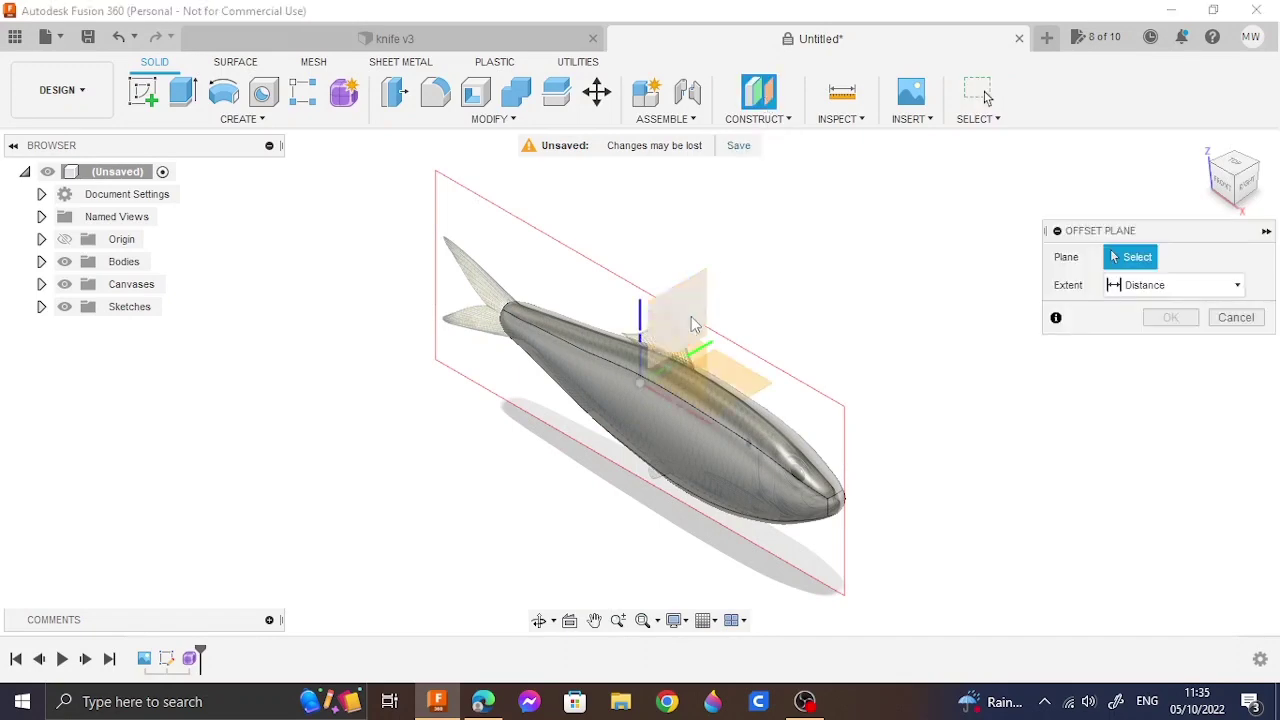
left_click(695, 325)
left_click_drag(690, 355, 586, 414)
left_click(1170, 345)
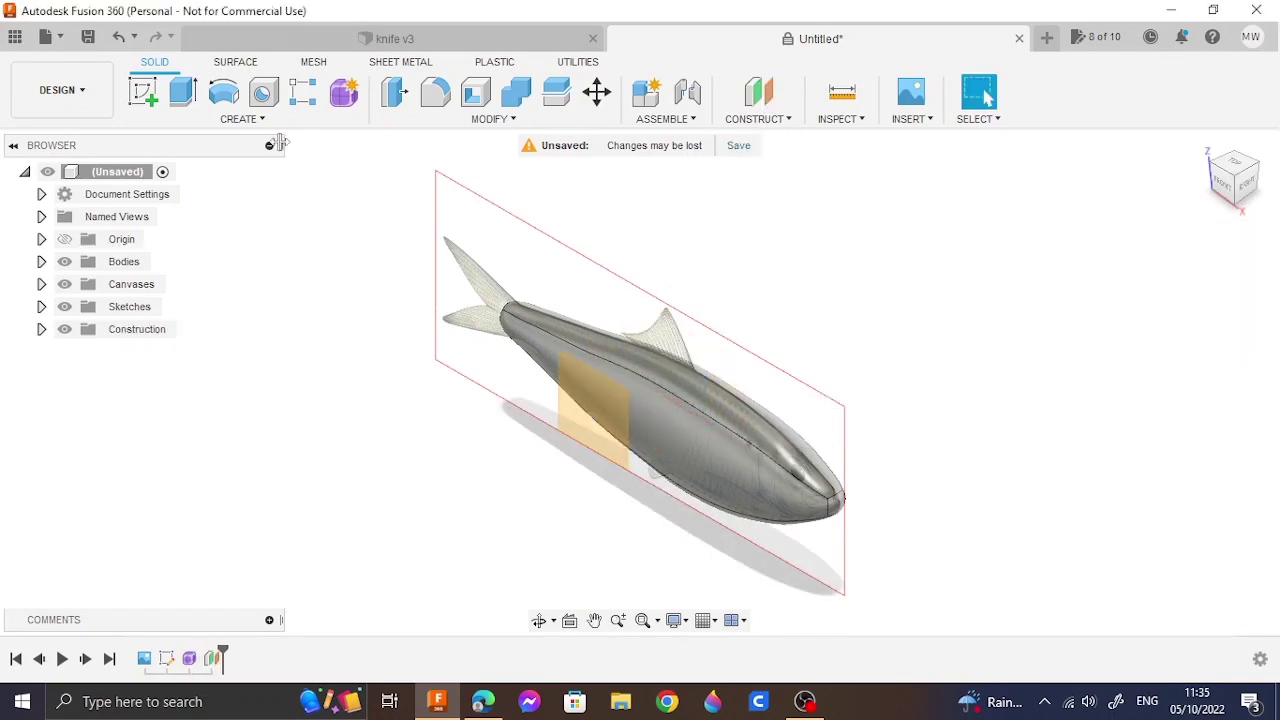
Step: Start a sketch on the -30 mm offset plane, zoomed in on the fish's head
left_click(143, 92)
left_click(605, 426)
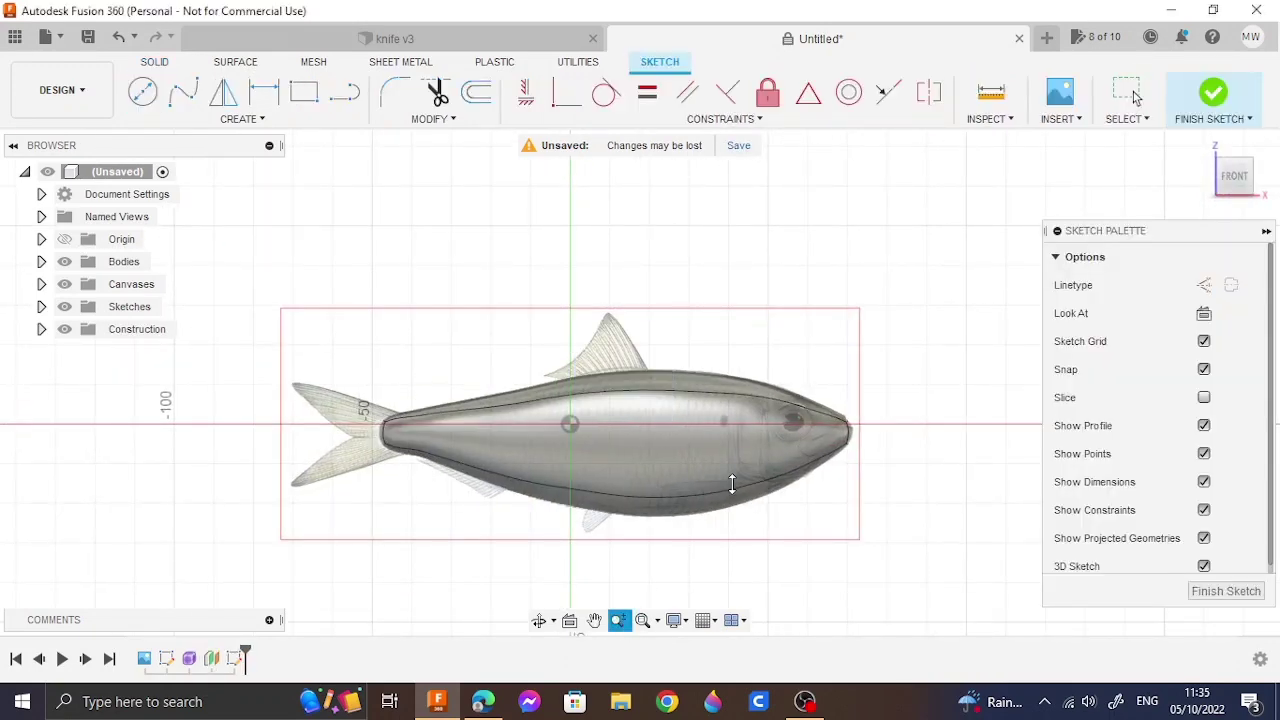
scroll(732, 484, "up", 5)
middle_click_drag(757, 447, 451, 255)
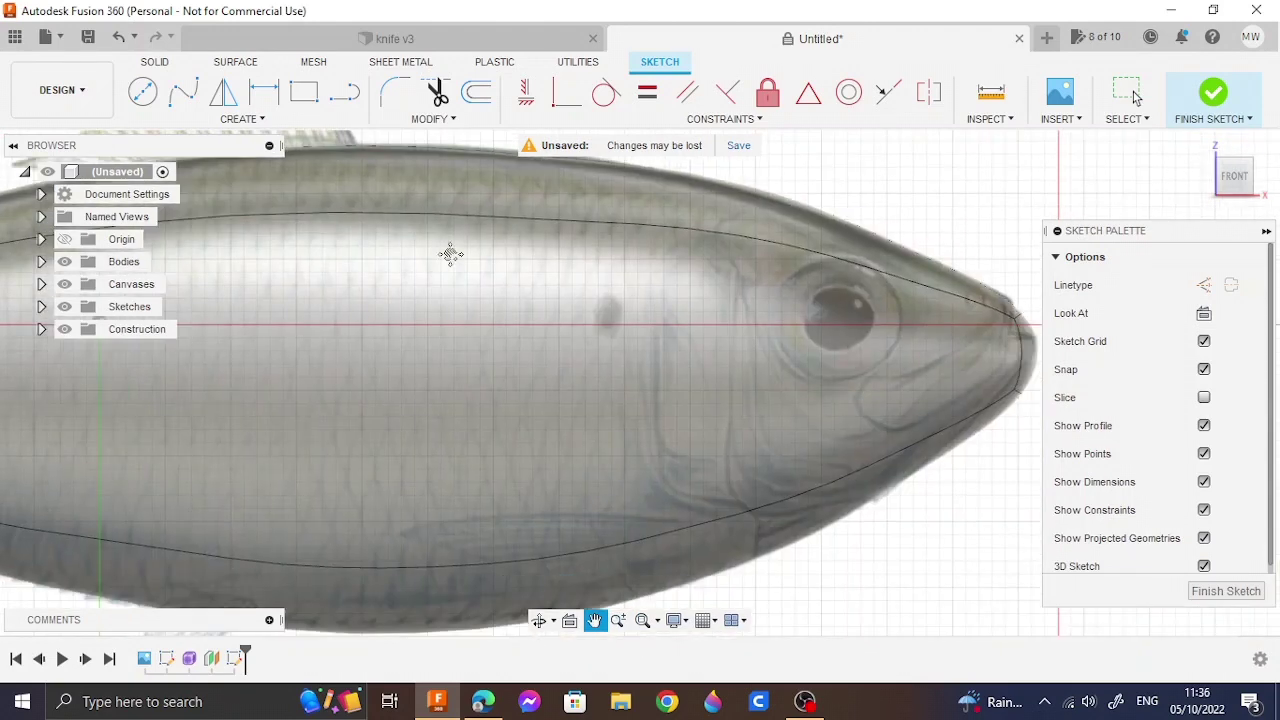
Step: Trace the closed inner gill outline with a fit-point spline behind the eye
left_click(183, 92)
left_click(742, 258)
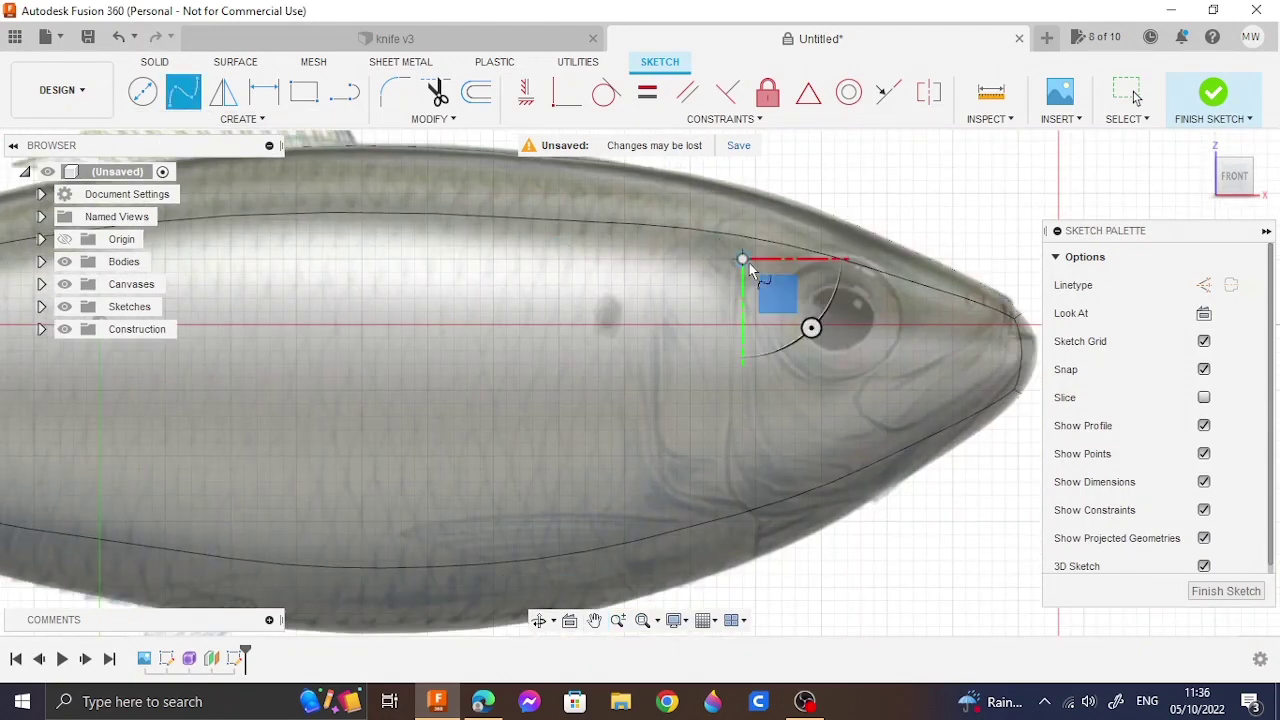
left_click(768, 368)
left_click(808, 415)
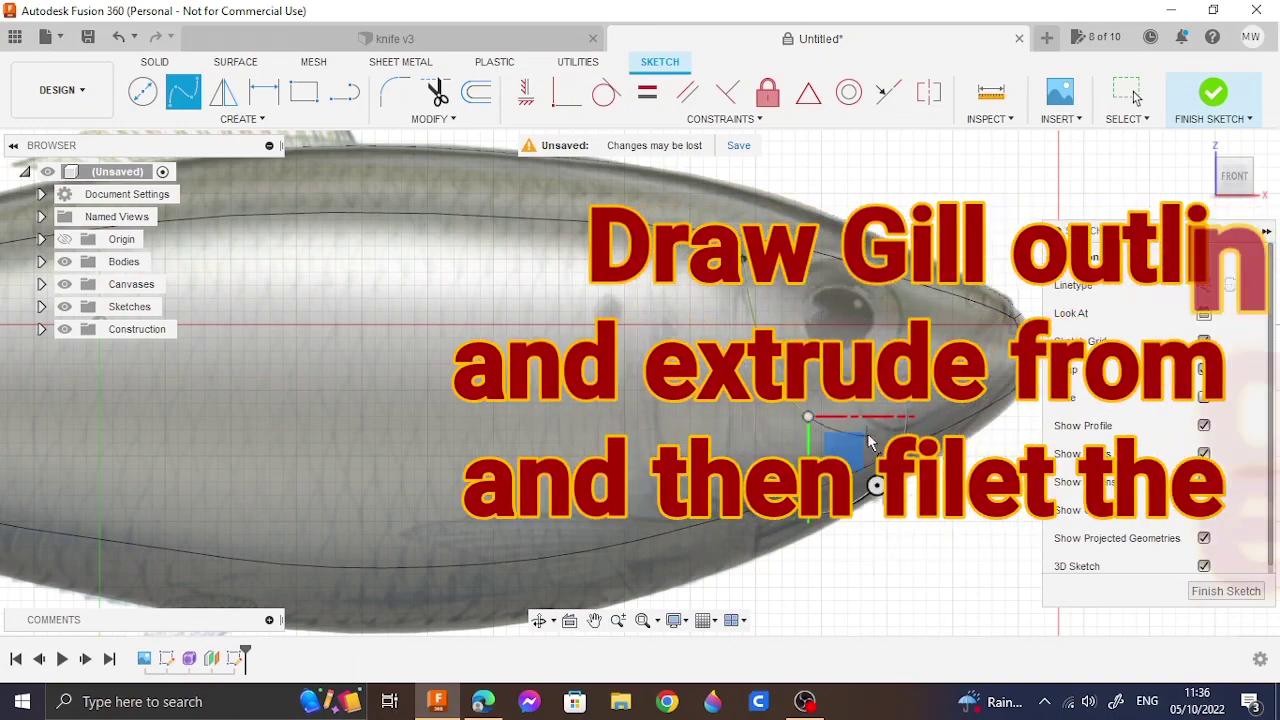
left_click(861, 430)
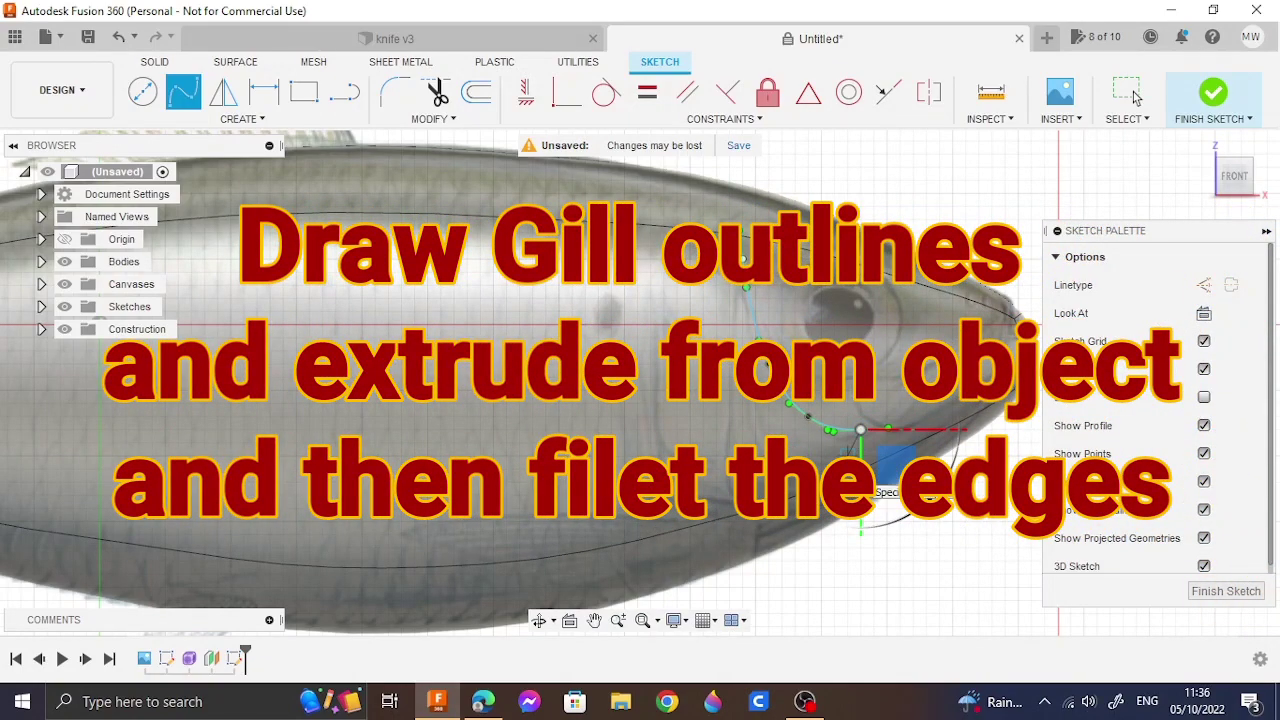
left_click(903, 525)
left_click(729, 469)
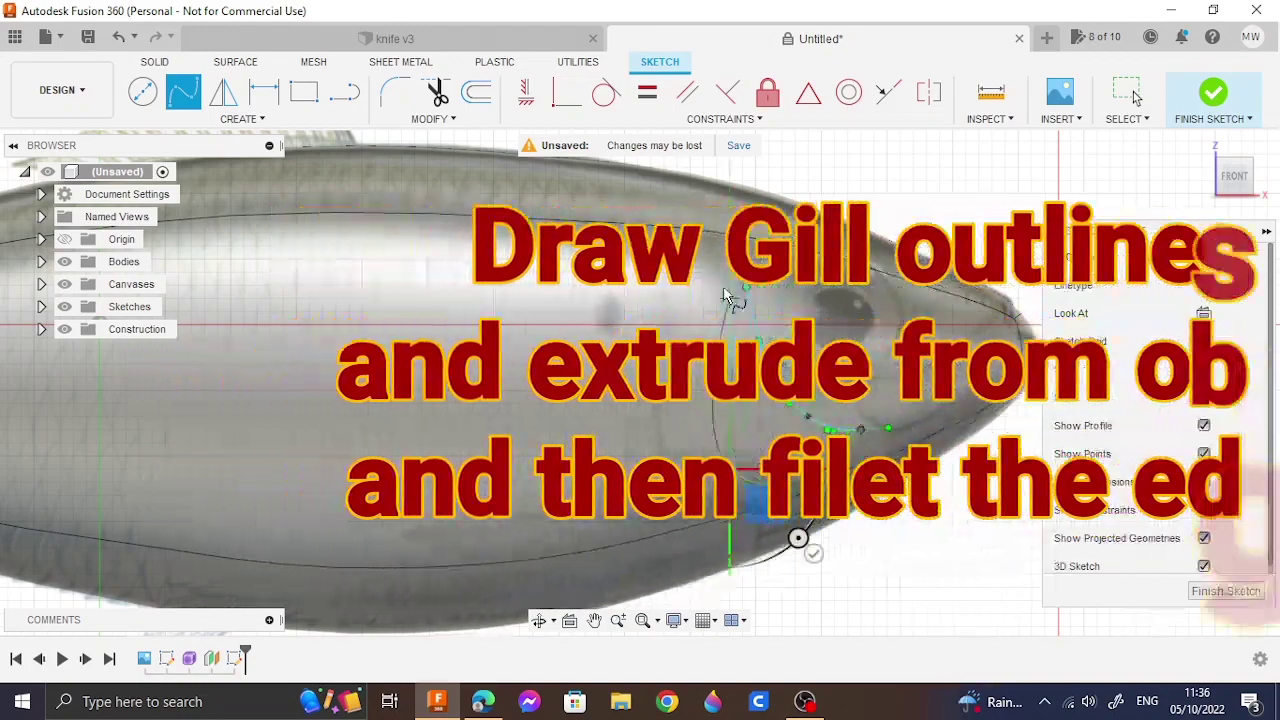
left_click(742, 259)
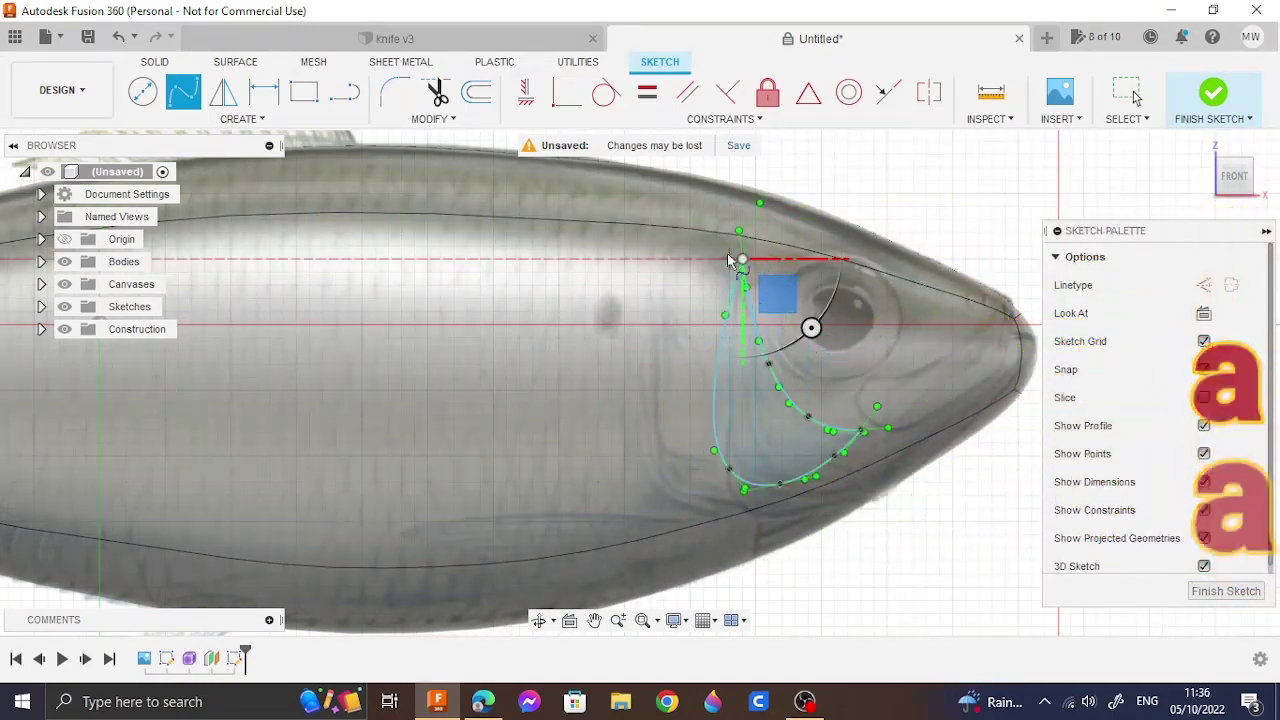
left_click_drag(797, 314, 709, 341)
Step: Draw the second, outer gill outline as a spline around the first
left_click(704, 349)
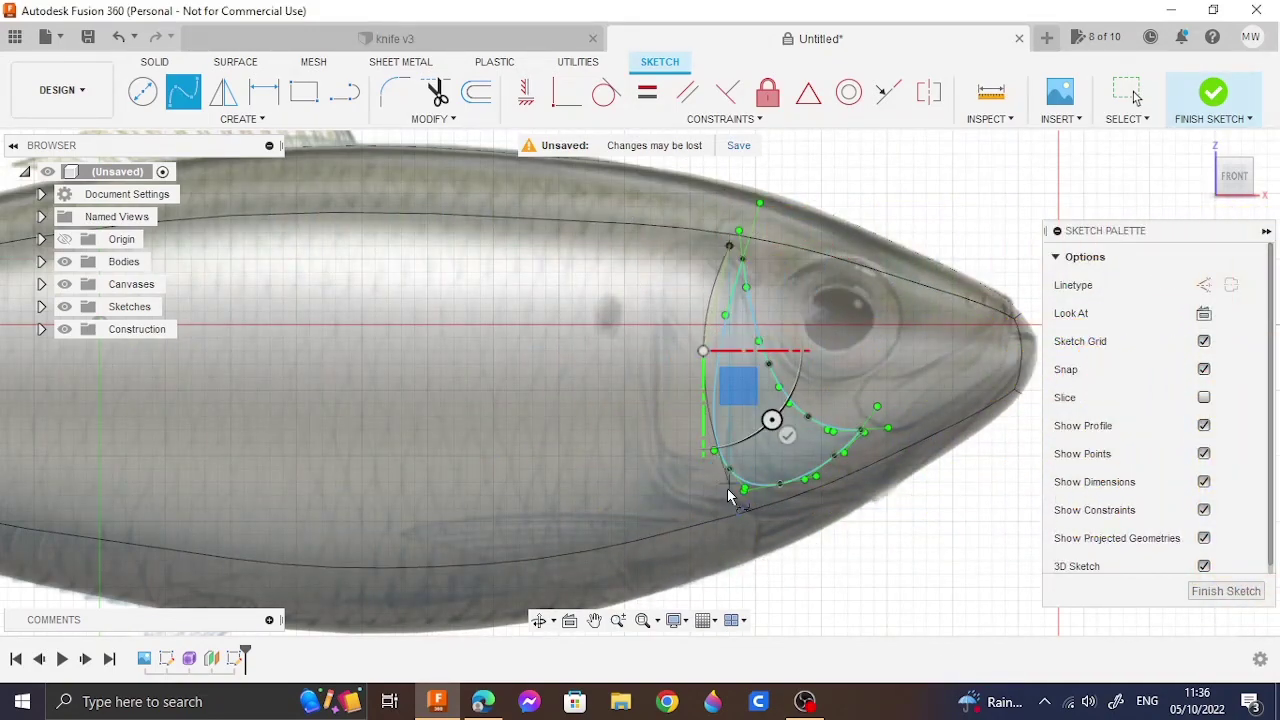
left_click(703, 469)
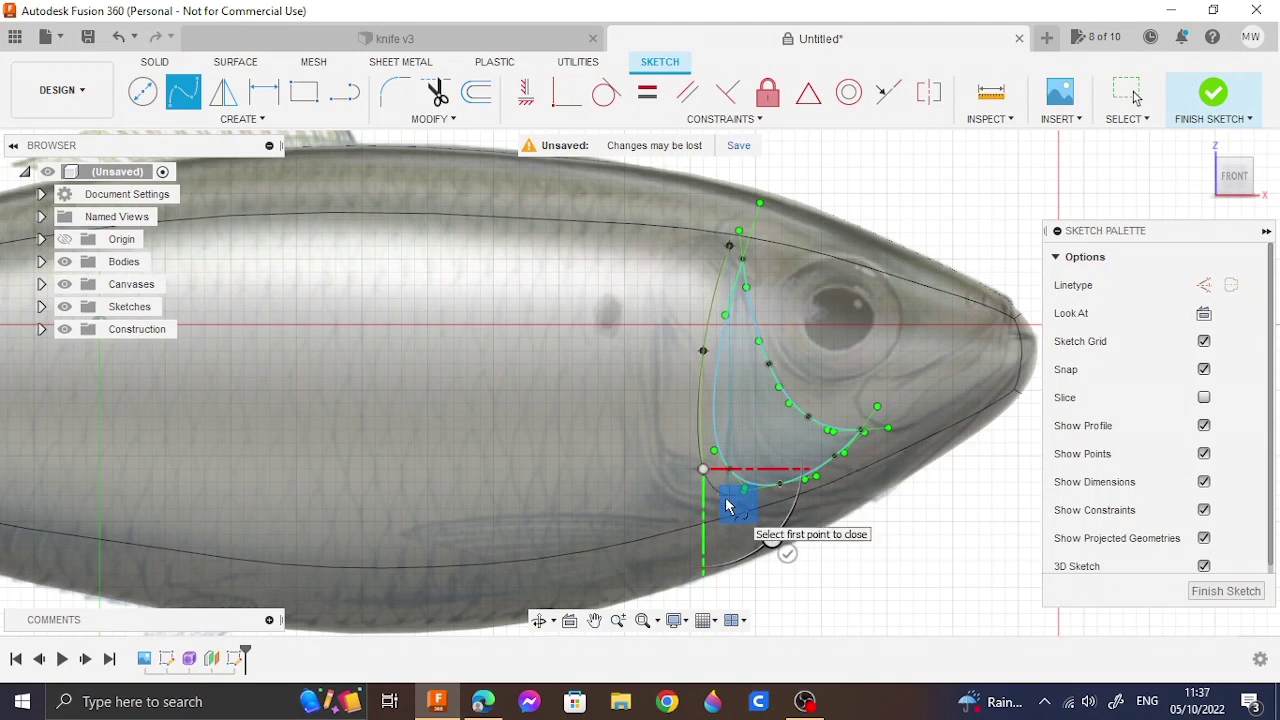
left_click(729, 494)
left_click(677, 495)
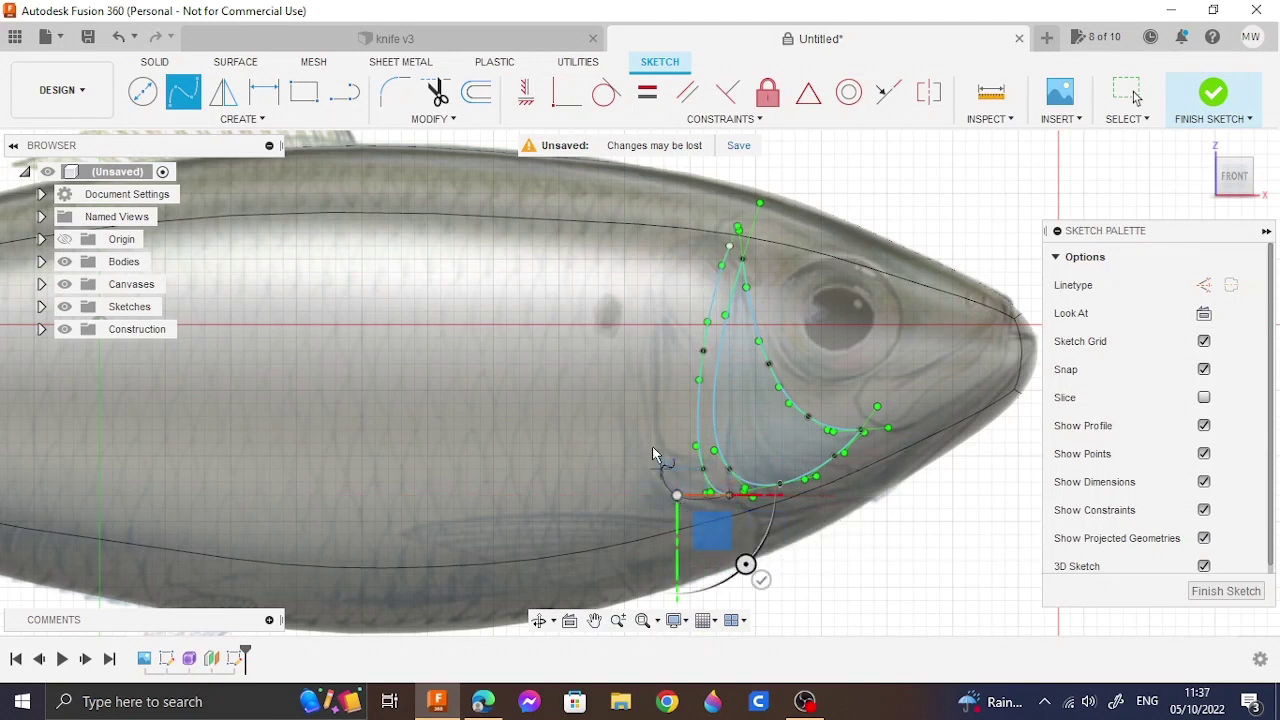
left_click(651, 280)
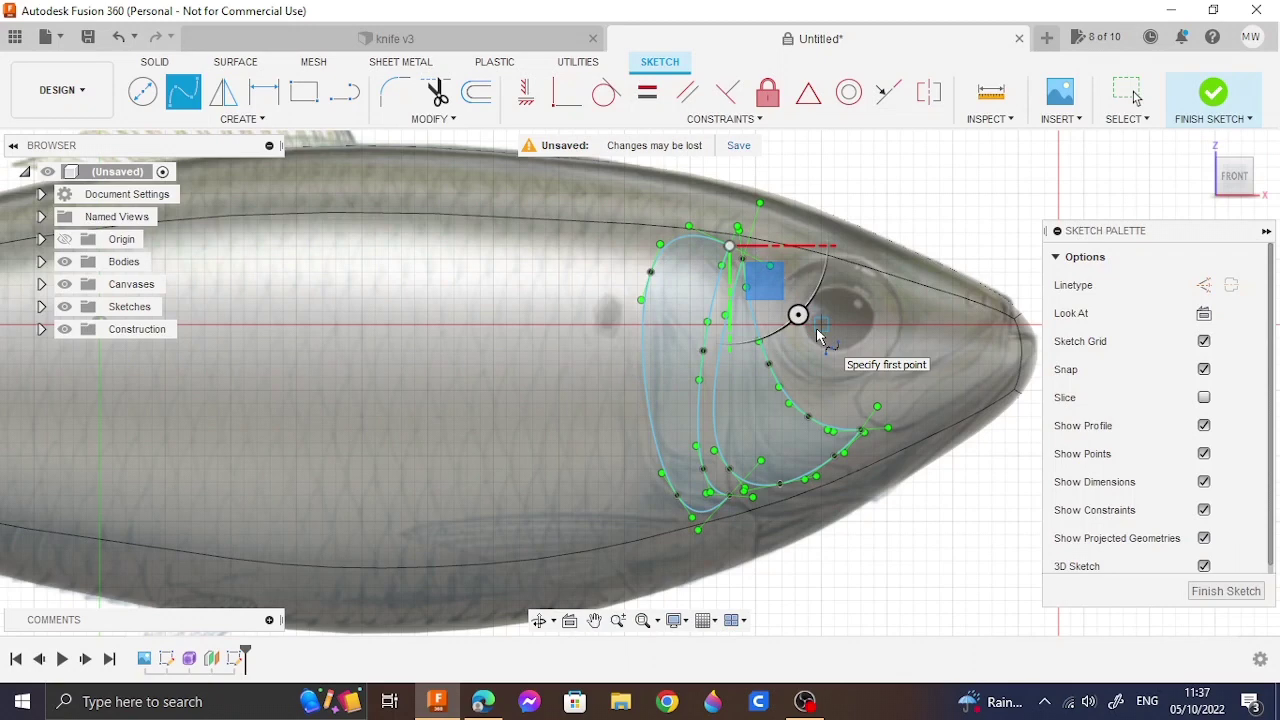
Step: Extrude the two gill profiles 0.6 mm into the body, starting from the body surface
left_click(1213, 92)
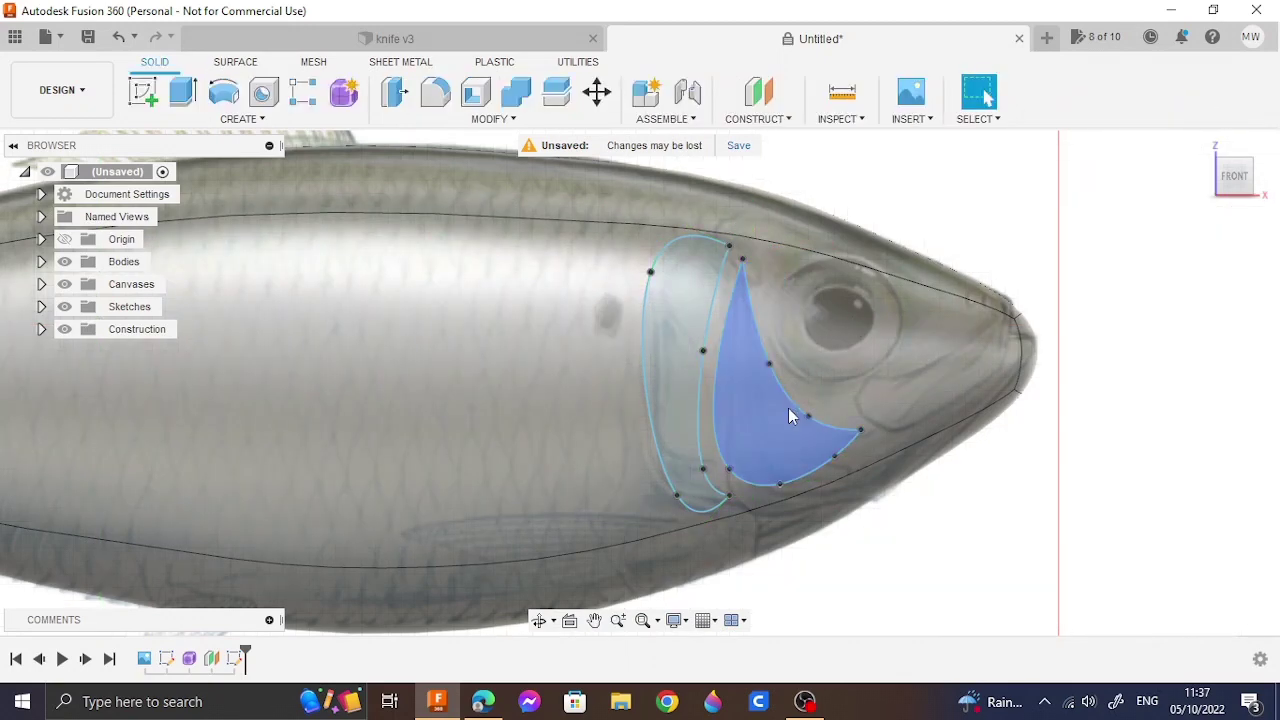
left_click(646, 292)
key("e")
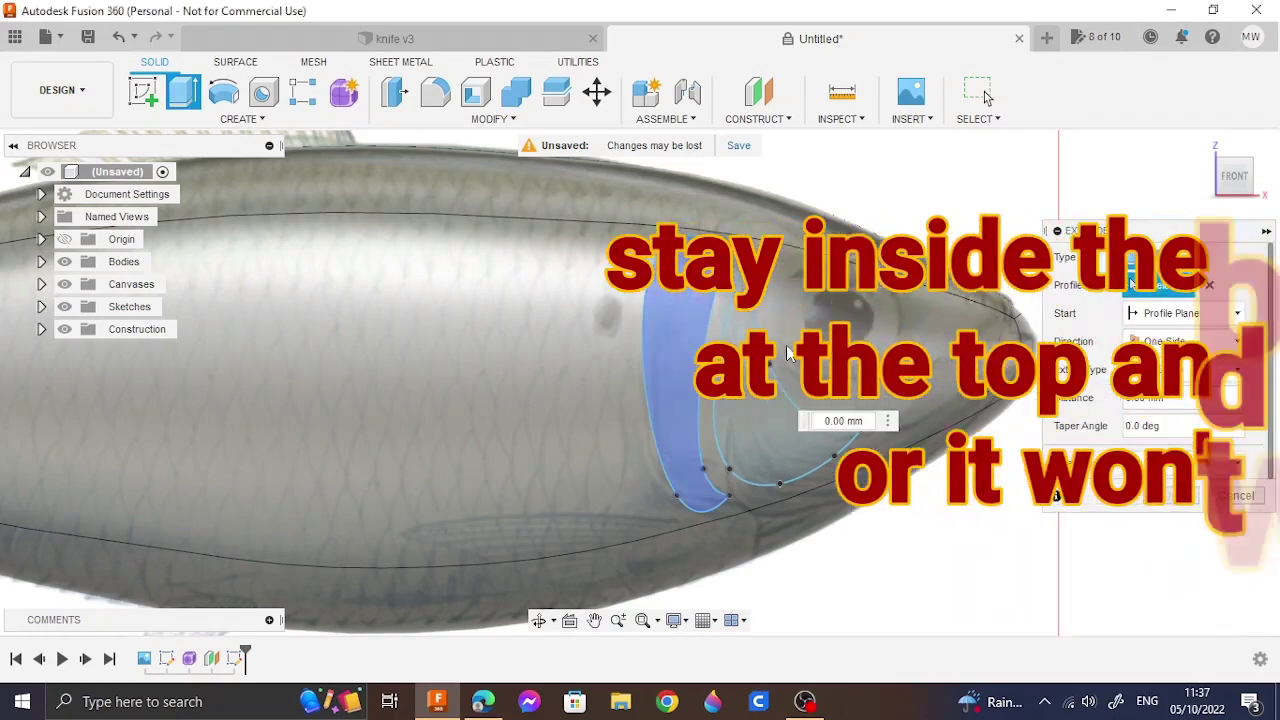
left_click(1185, 313)
left_click(1160, 380)
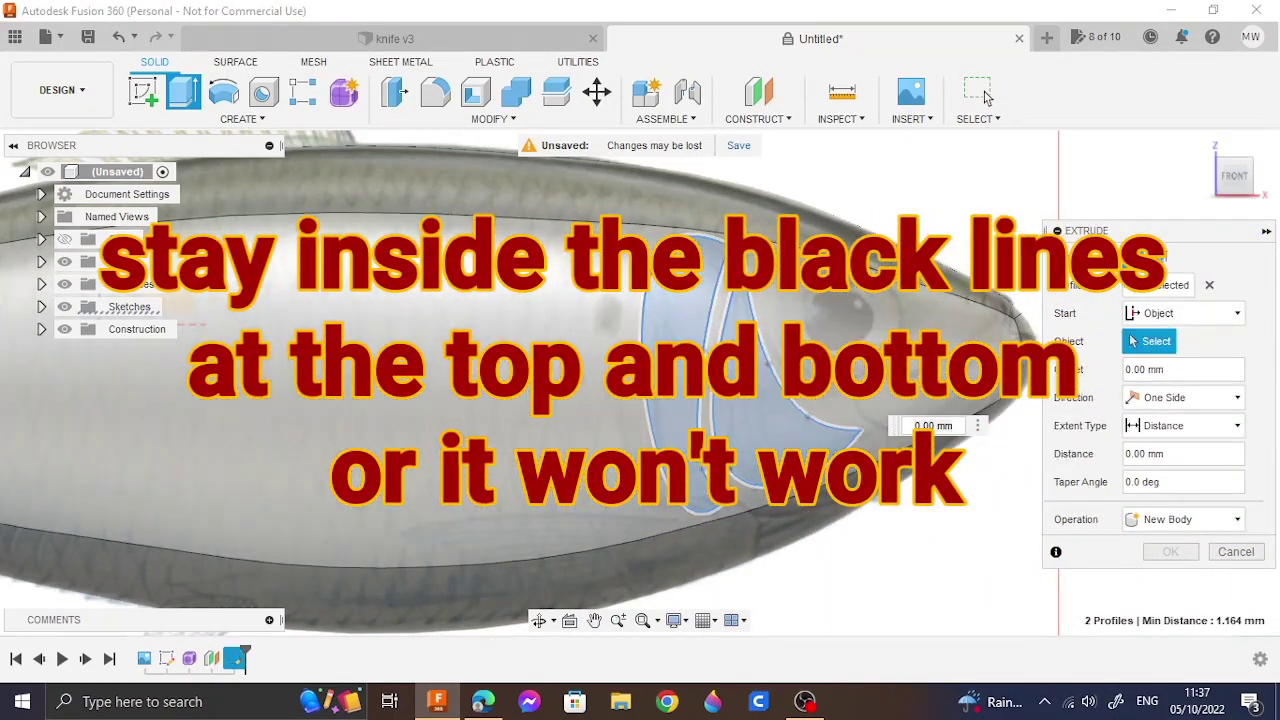
left_click(800, 337)
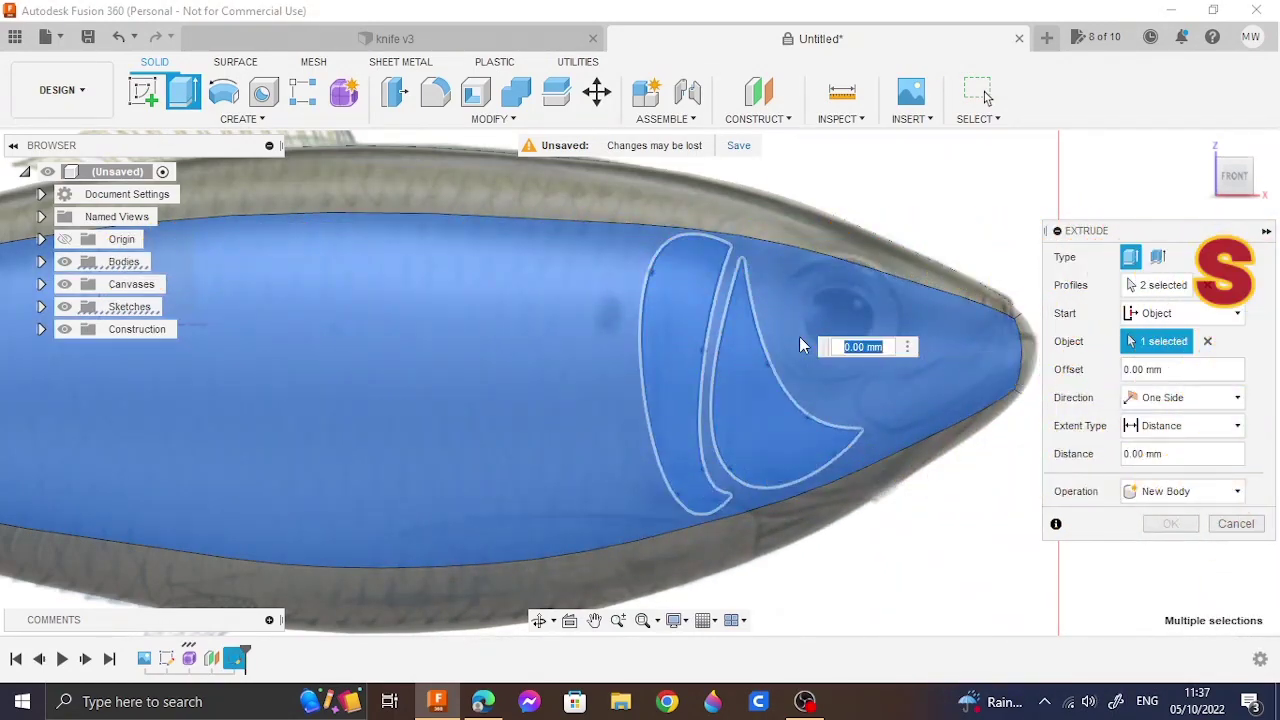
type(".6")
type("-")
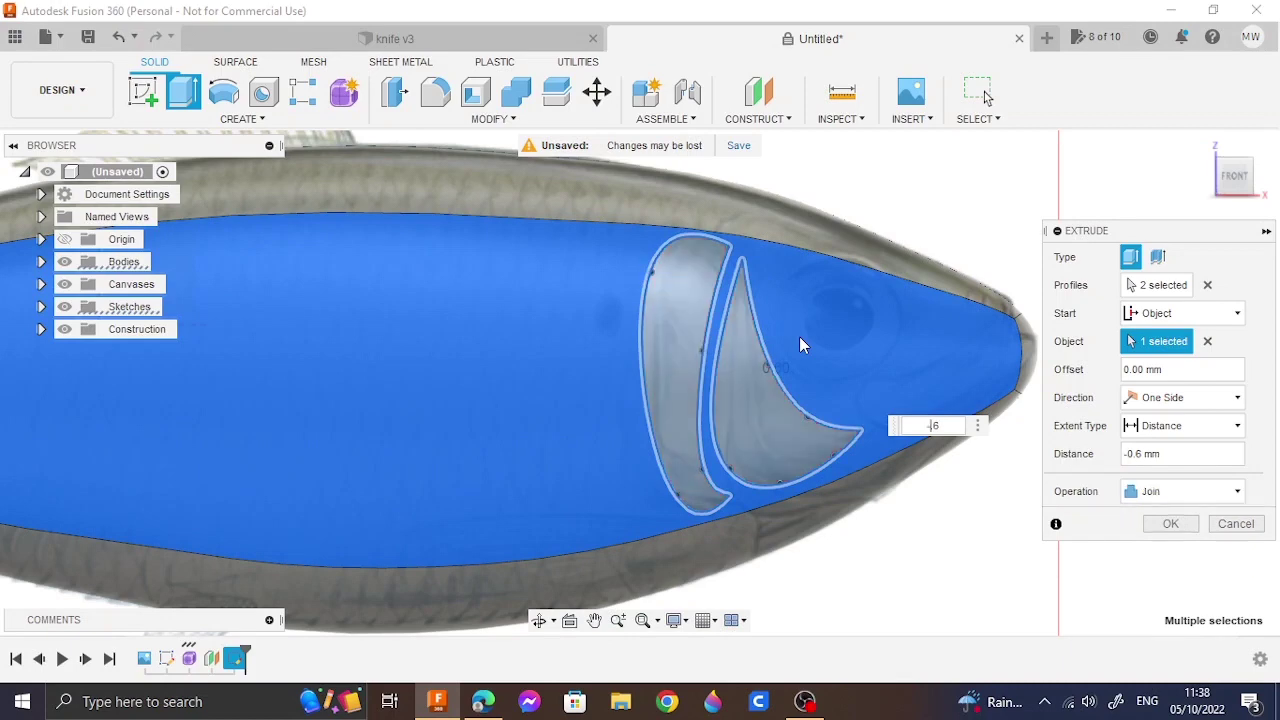
left_click(1172, 524)
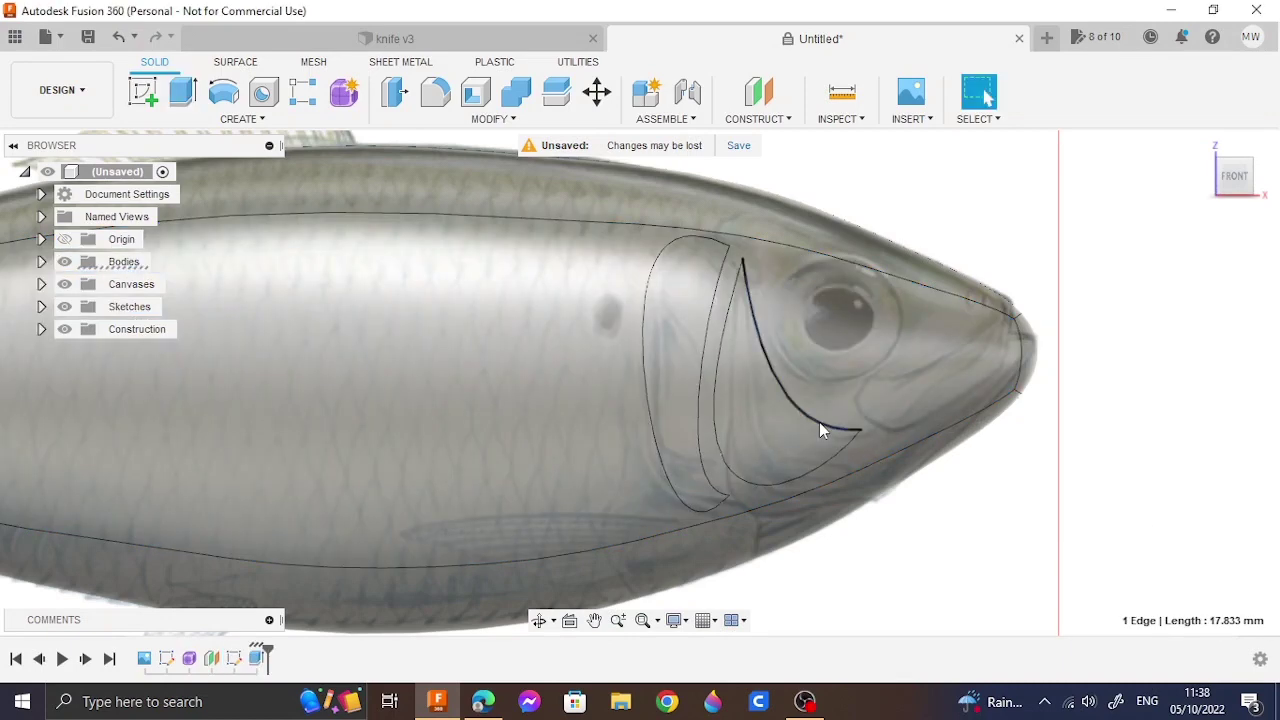
Step: Round the inner and outer gill edges with a 0.6 mm fillet
left_click(701, 450, "ctrl")
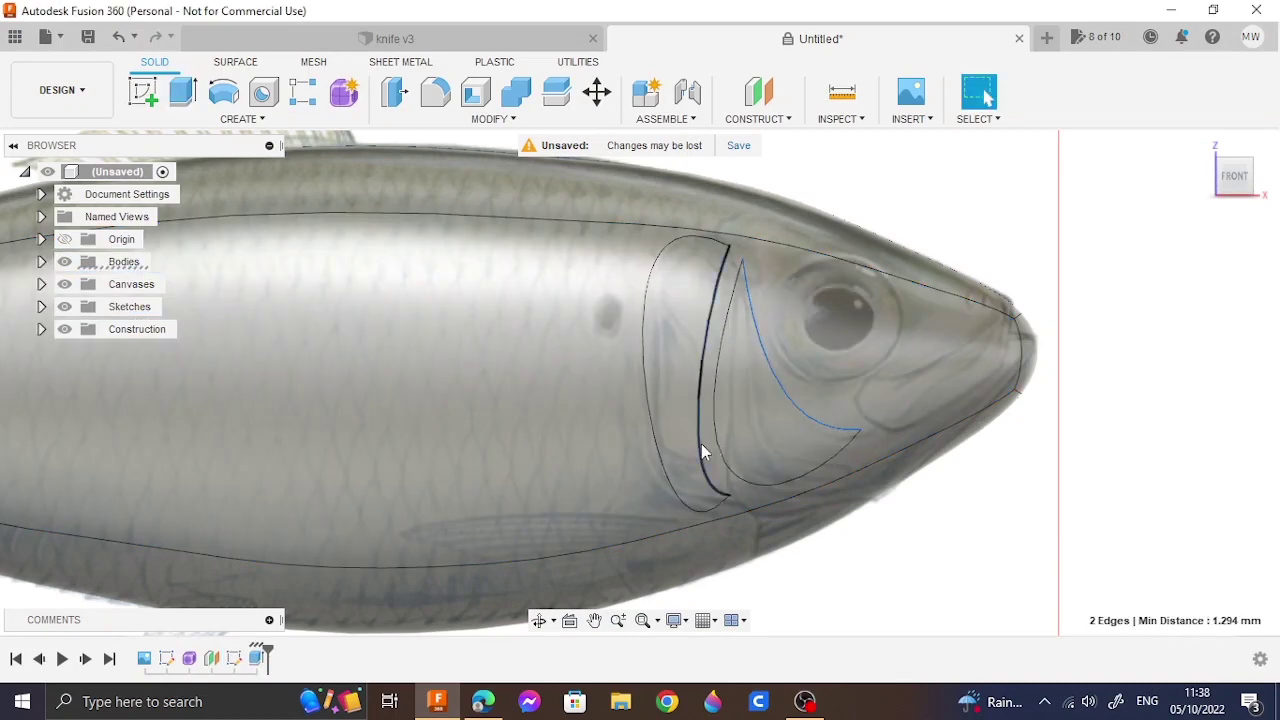
left_click(489, 118)
left_click(469, 158)
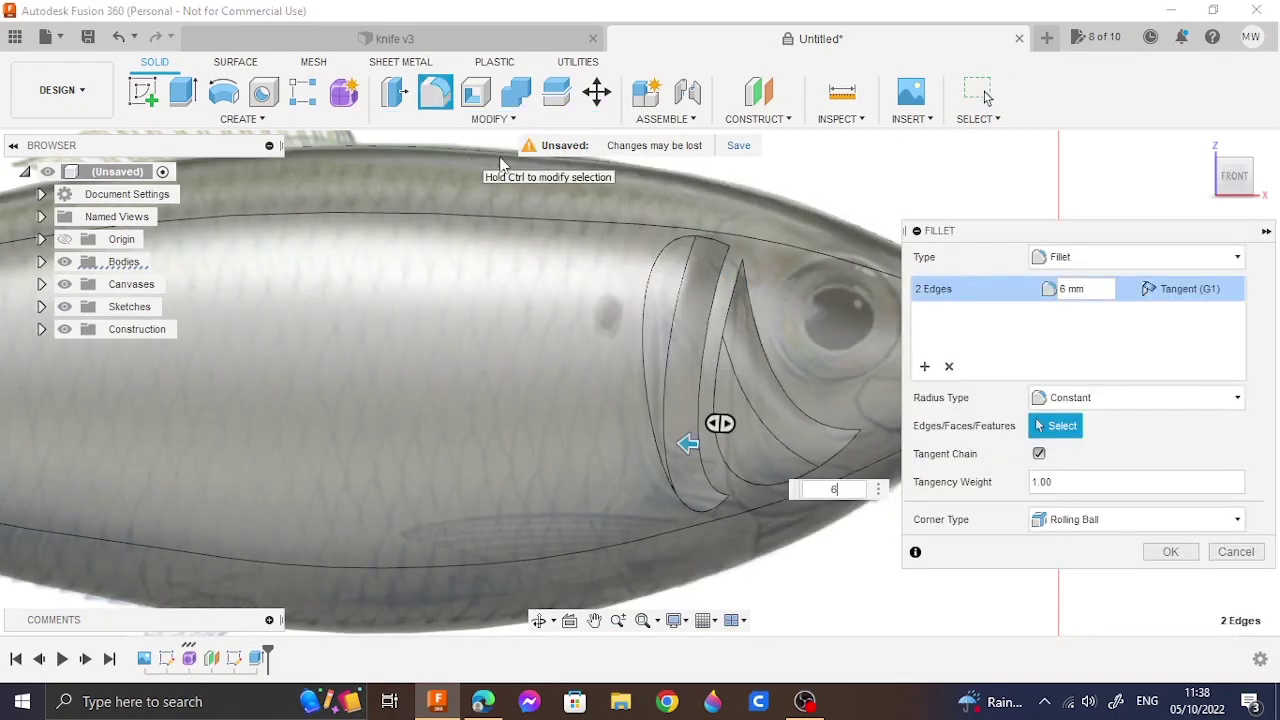
left_click(1170, 551)
left_click(645, 428, "ctrl")
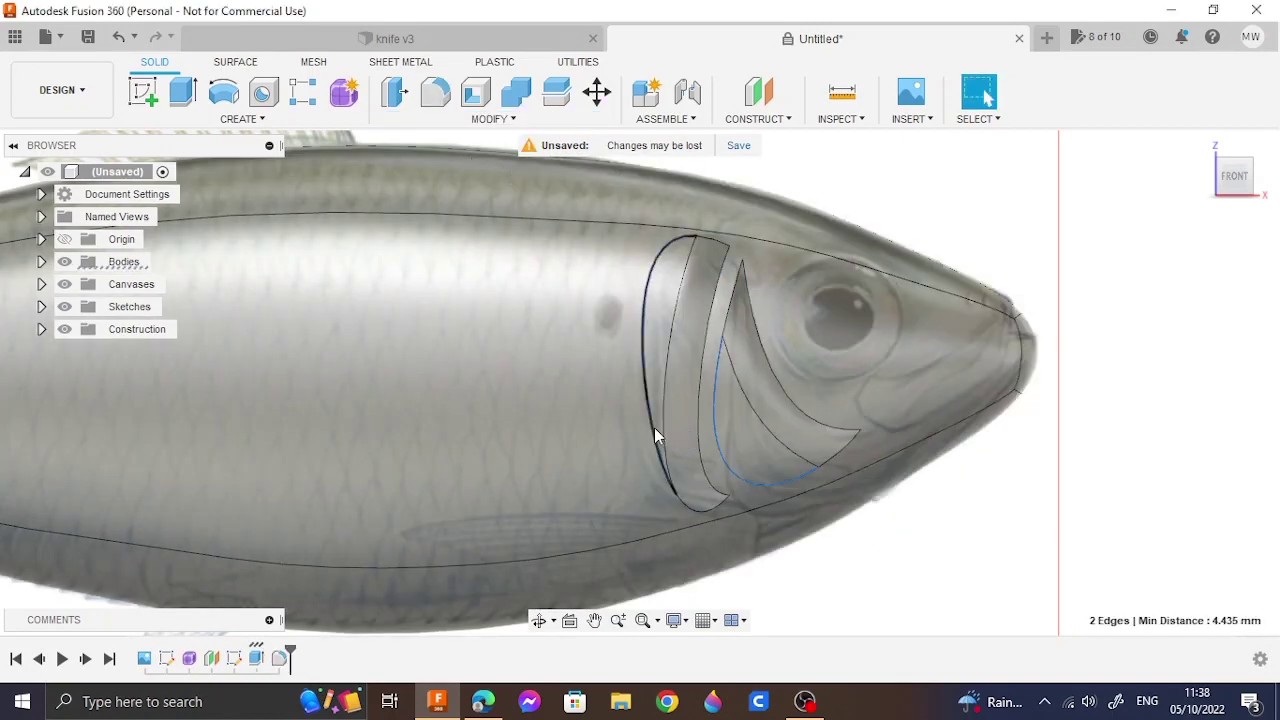
key("f")
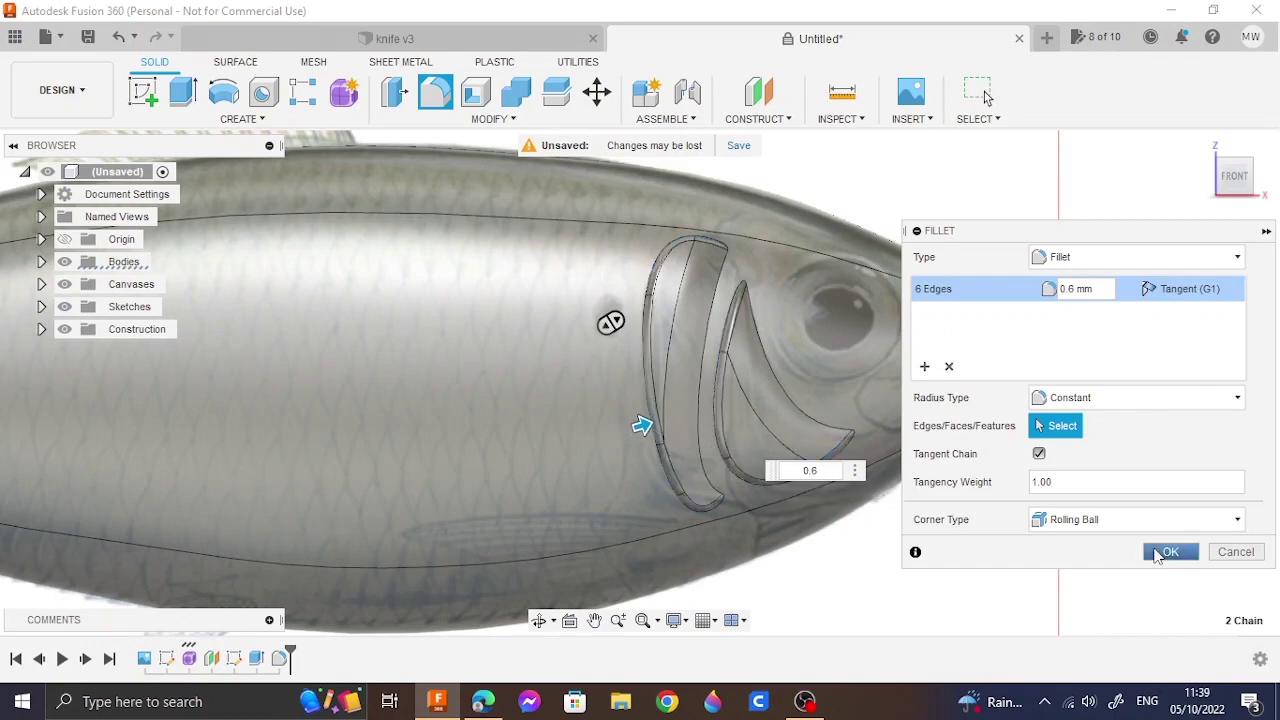
left_click(1163, 552)
left_click(1207, 150)
left_click(758, 92)
Step: Add a negative offset plane from XZ and start a sketch on it, zoomed on the fish
left_click(697, 350)
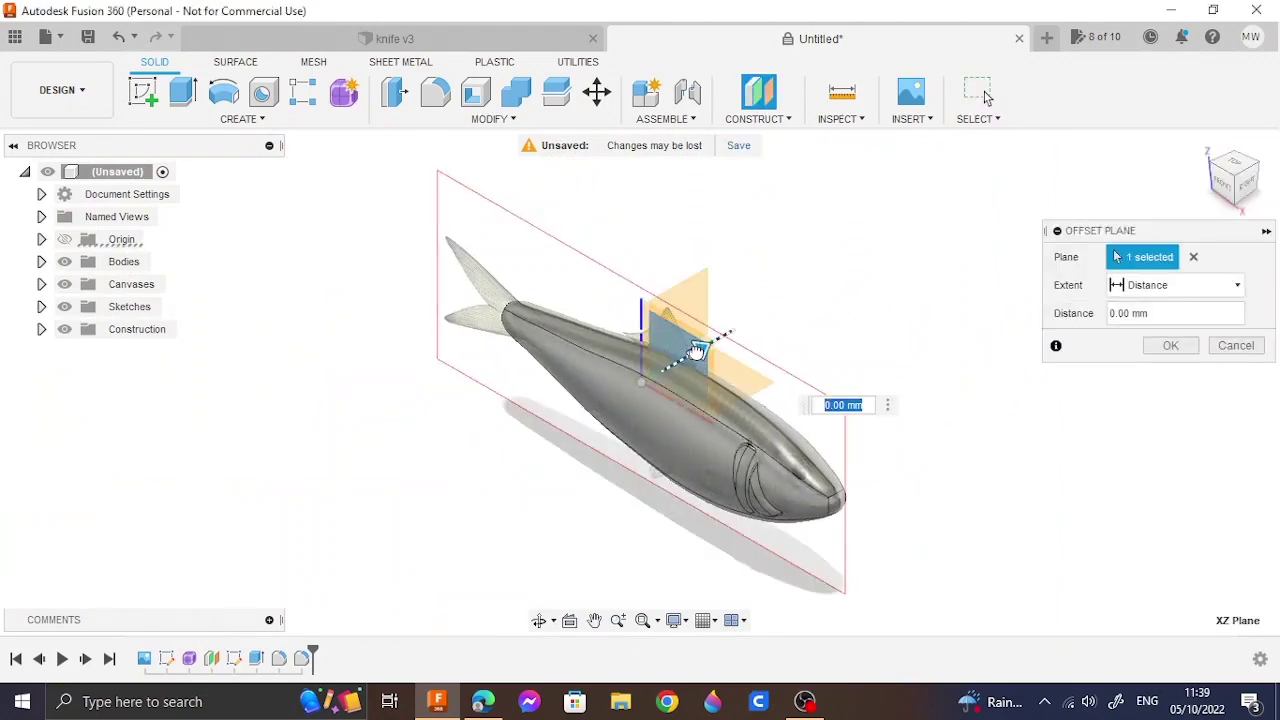
left_click_drag(697, 350, 640, 380)
left_click(1164, 348)
left_click(143, 92)
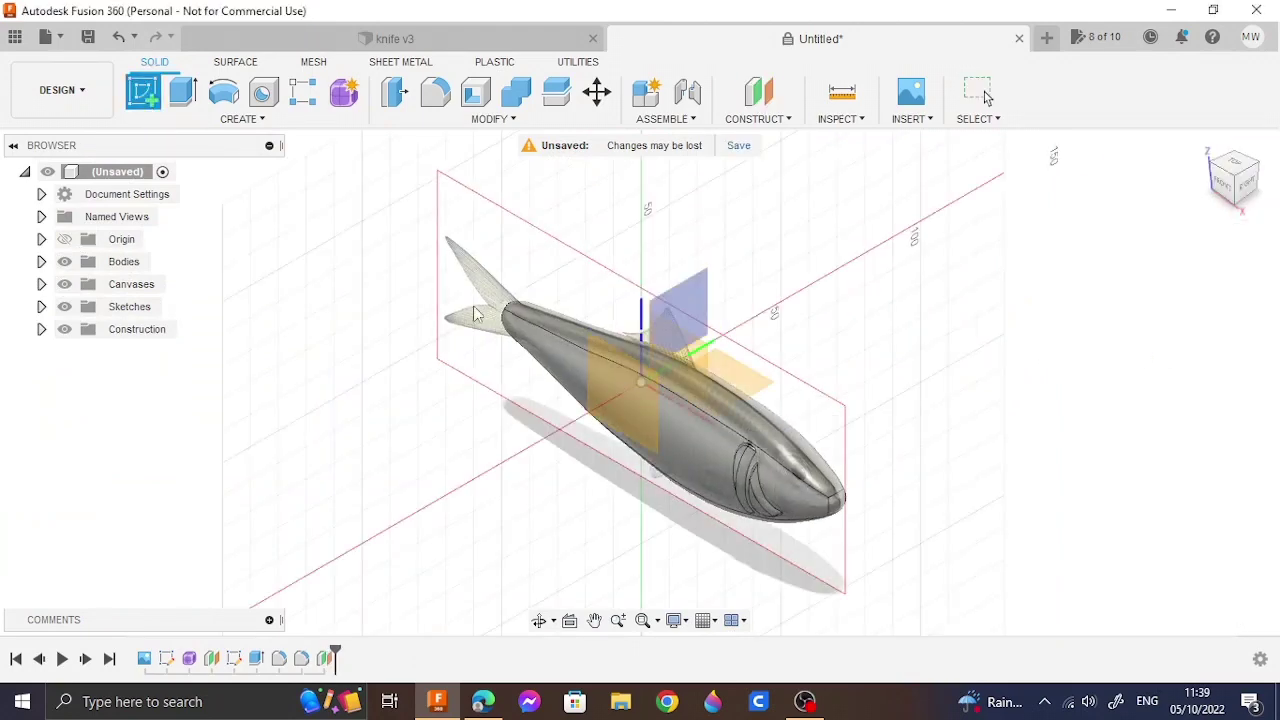
left_click(680, 310)
left_click(617, 620)
left_click_drag(600, 400, 596, 628)
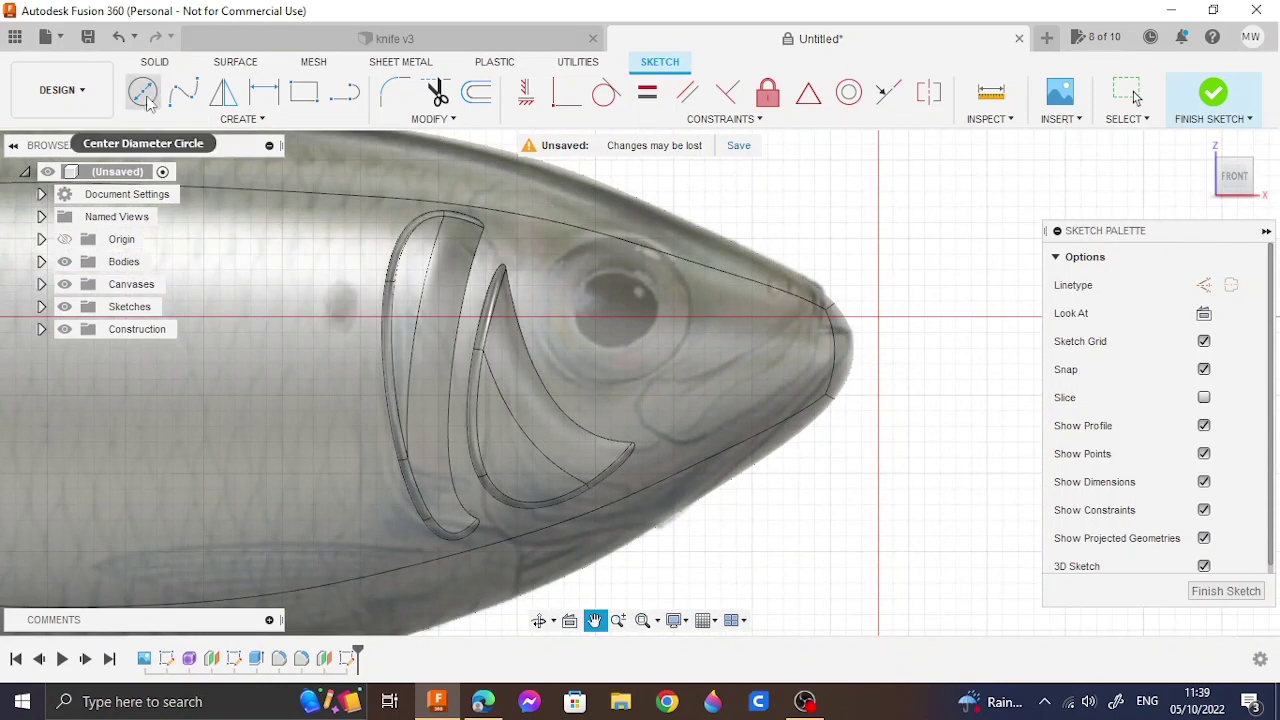
Step: Sketch a center-diameter circle covering the fish's eye
left_click(143, 92)
left_click(611, 318)
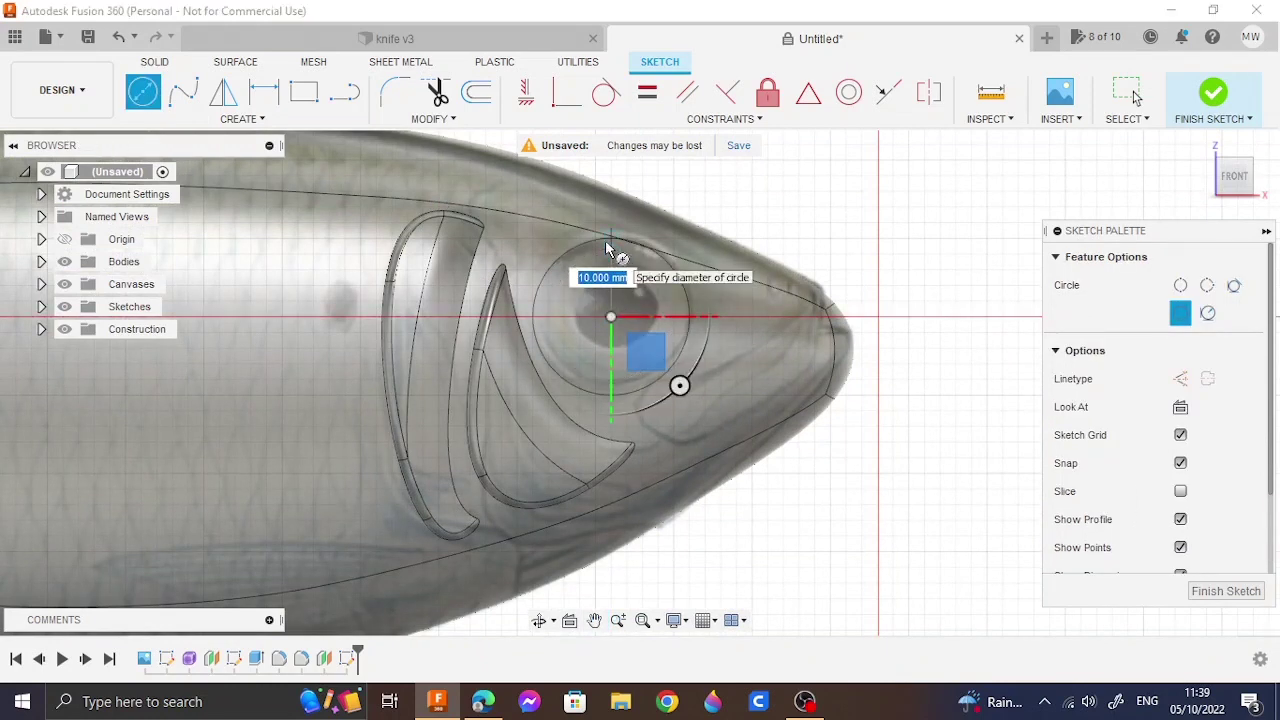
left_click(608, 252)
left_click(1211, 100)
Step: Cut the eye circle 2 mm into the head, extruding from the body surface
key("e")
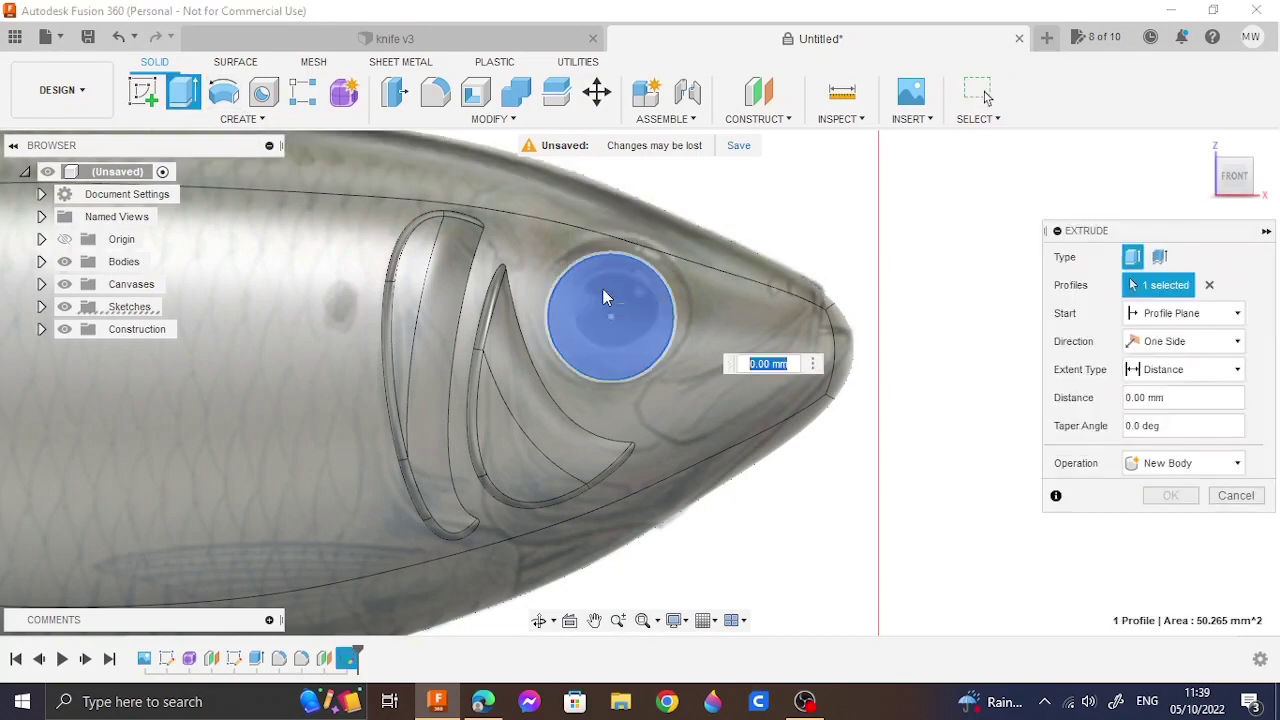
left_click(695, 400)
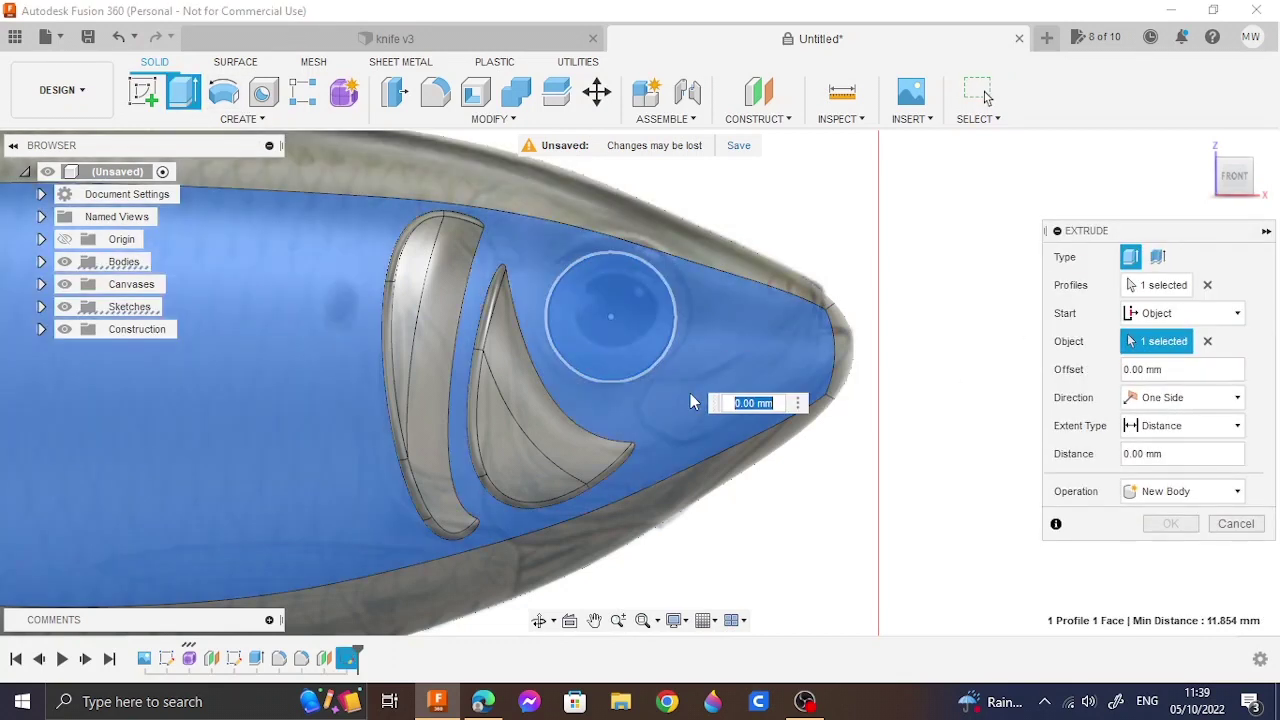
type("-2")
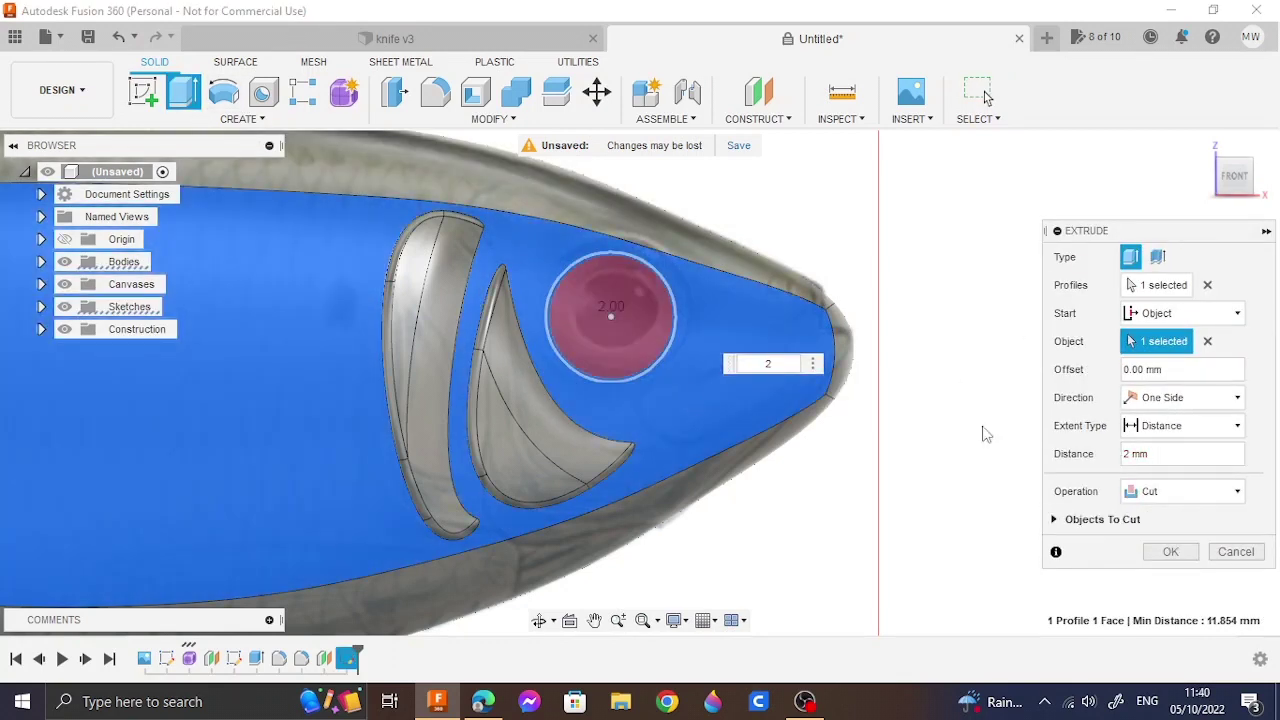
left_click(1170, 552)
left_click(1205, 145)
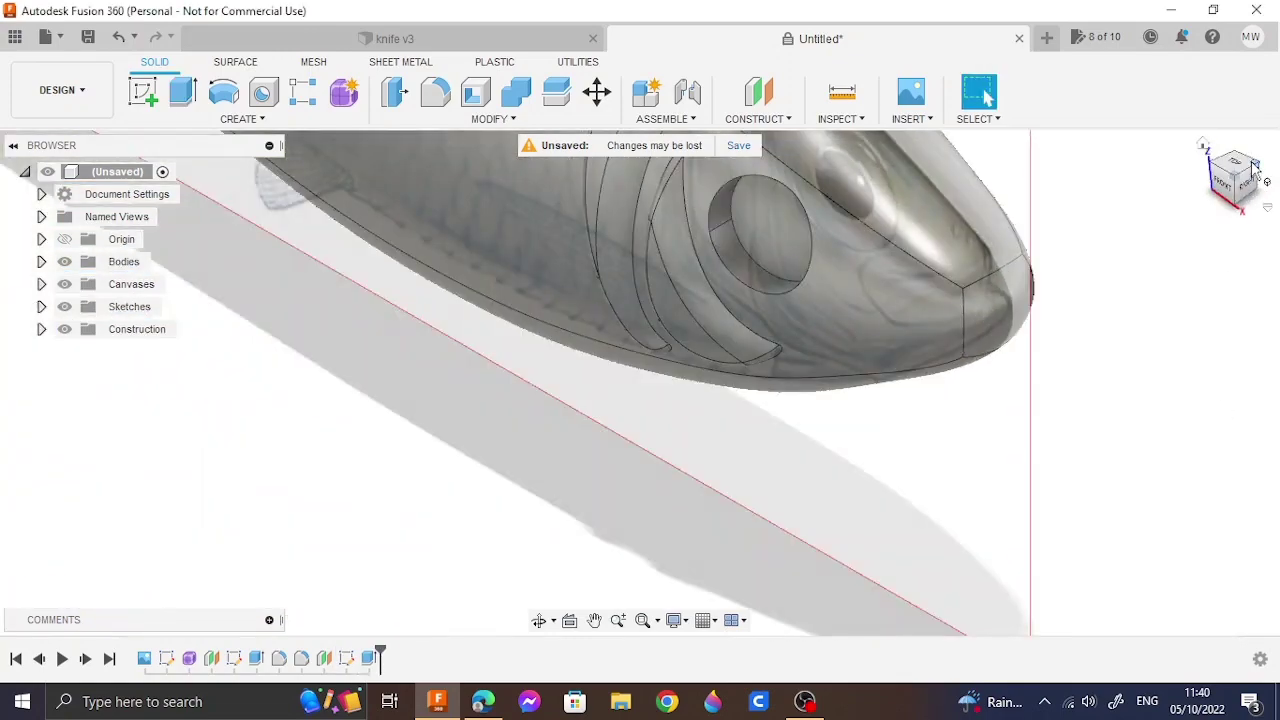
Step: Create a plane offset 20 mm from XZ and start a sketch on it
left_click(758, 118)
left_click(745, 143)
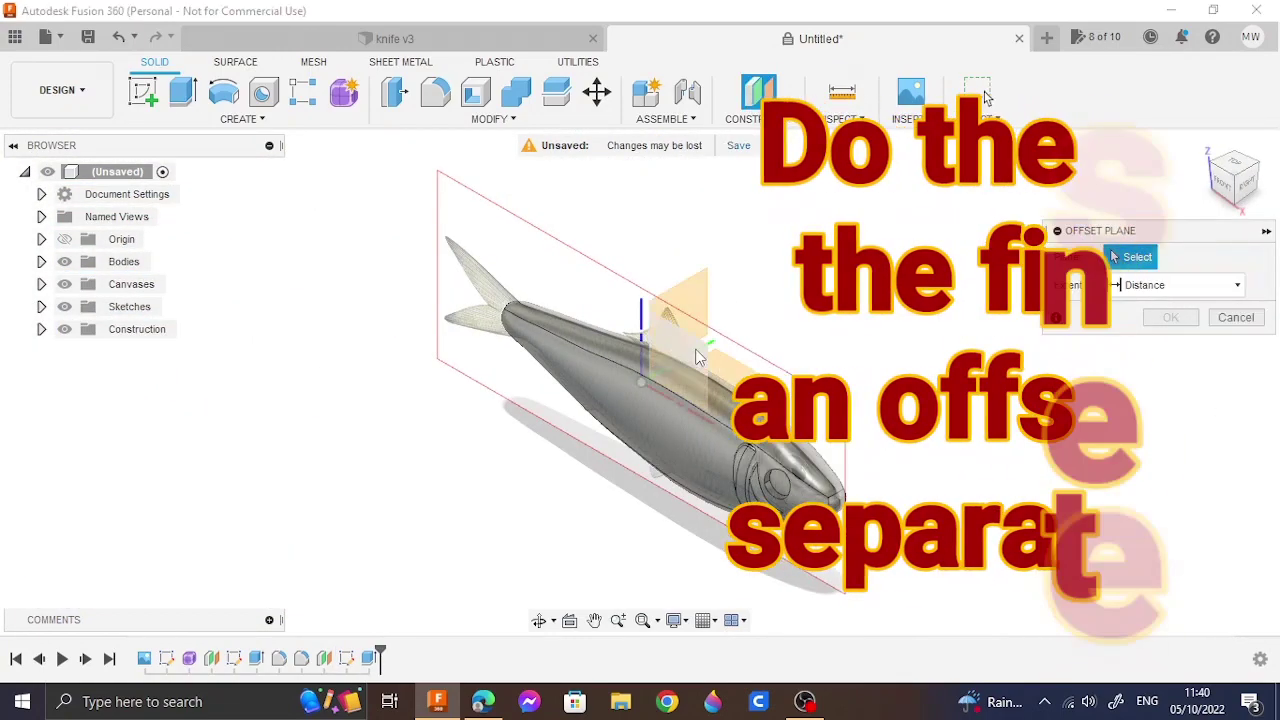
left_click(697, 347)
type("20")
left_click(1170, 345)
left_click(143, 90)
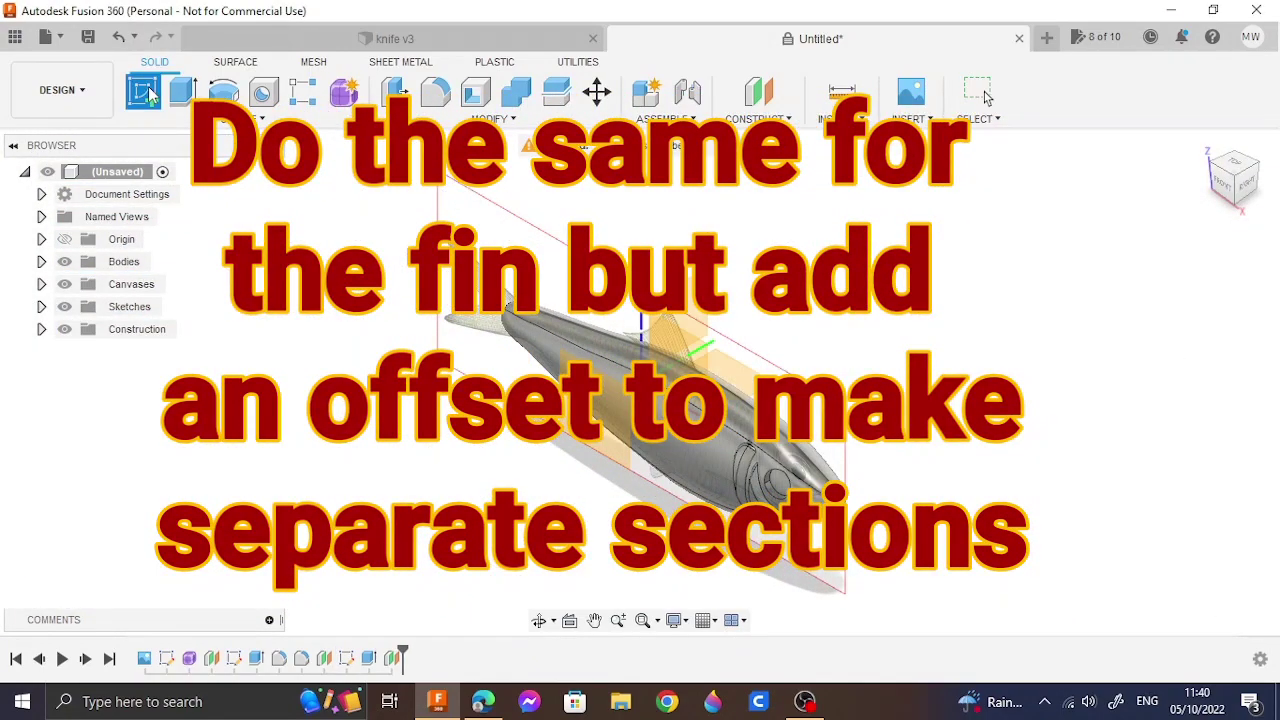
left_click(700, 340)
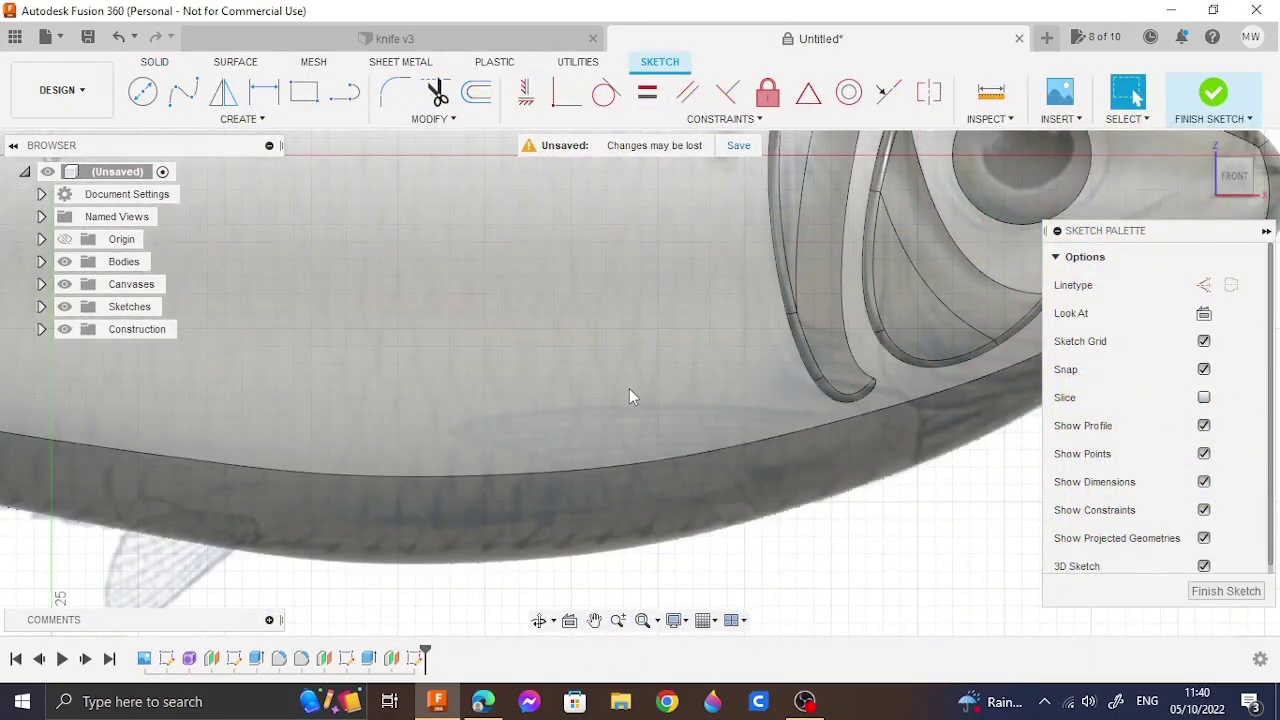
Step: Draw the closed pectoral fin outline as a fit-point spline behind the gill
left_click(183, 91)
left_click(813, 397)
left_click(657, 346)
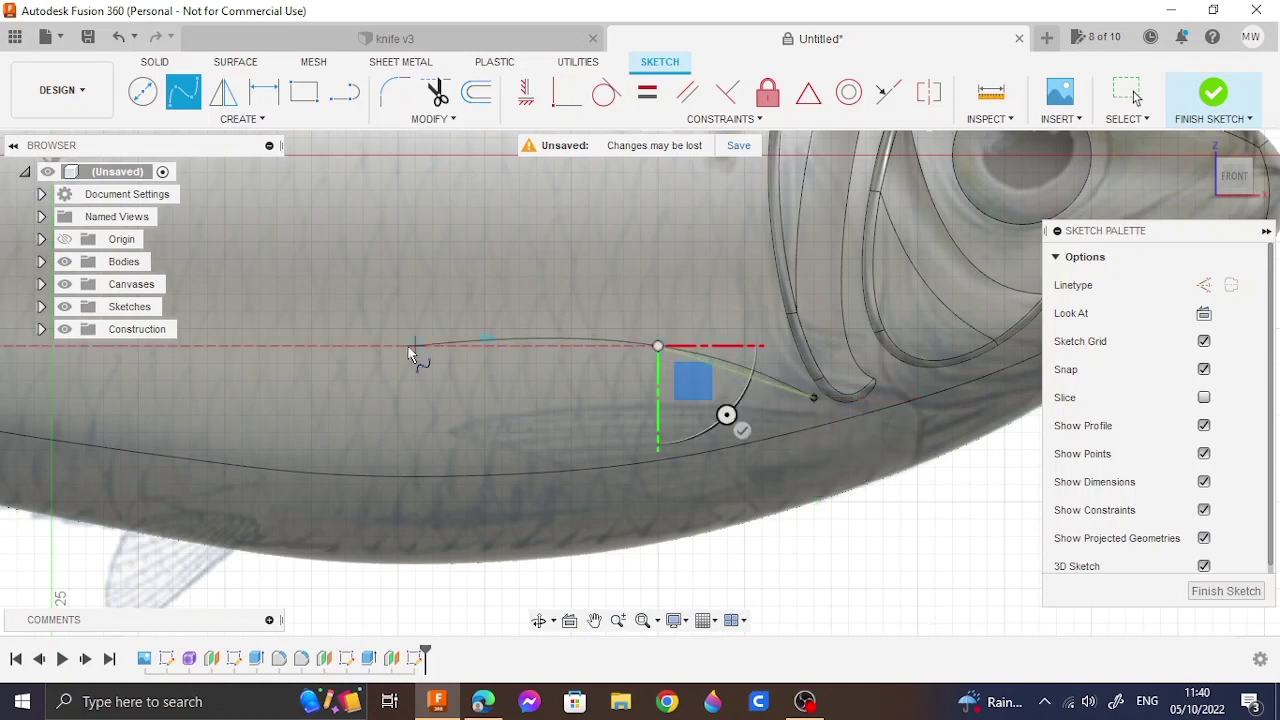
left_click(432, 329)
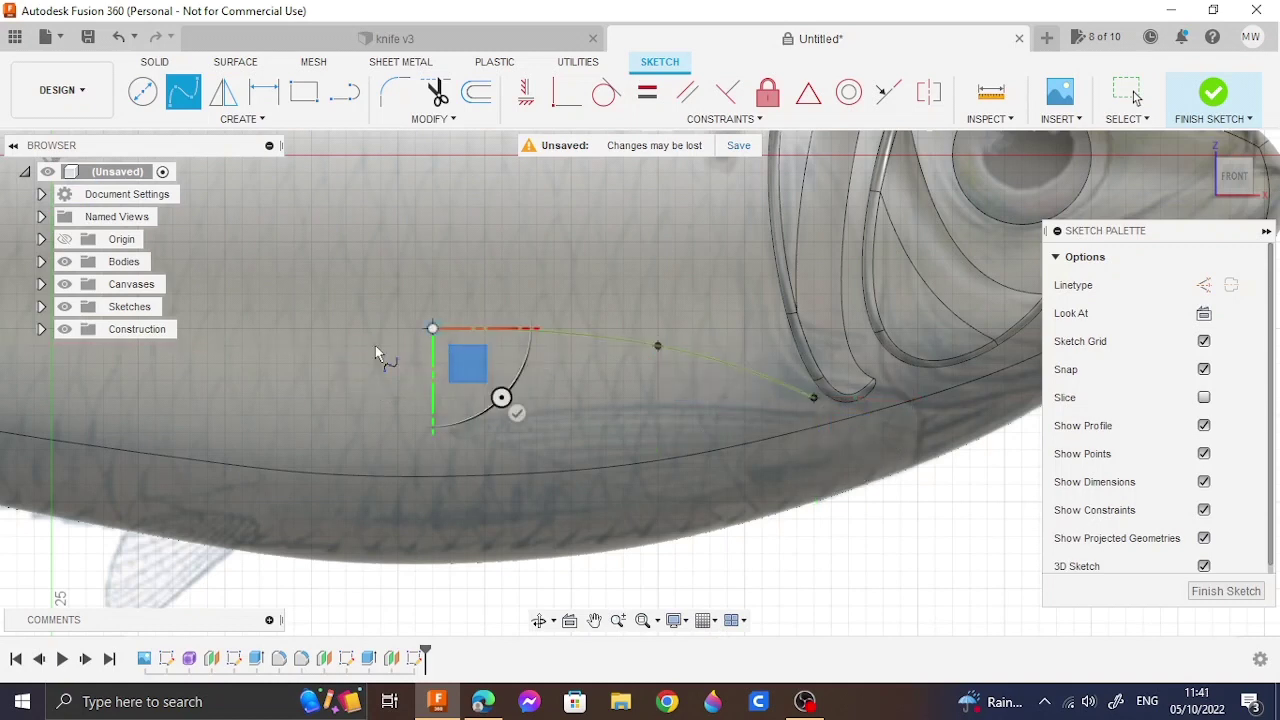
left_click(309, 362)
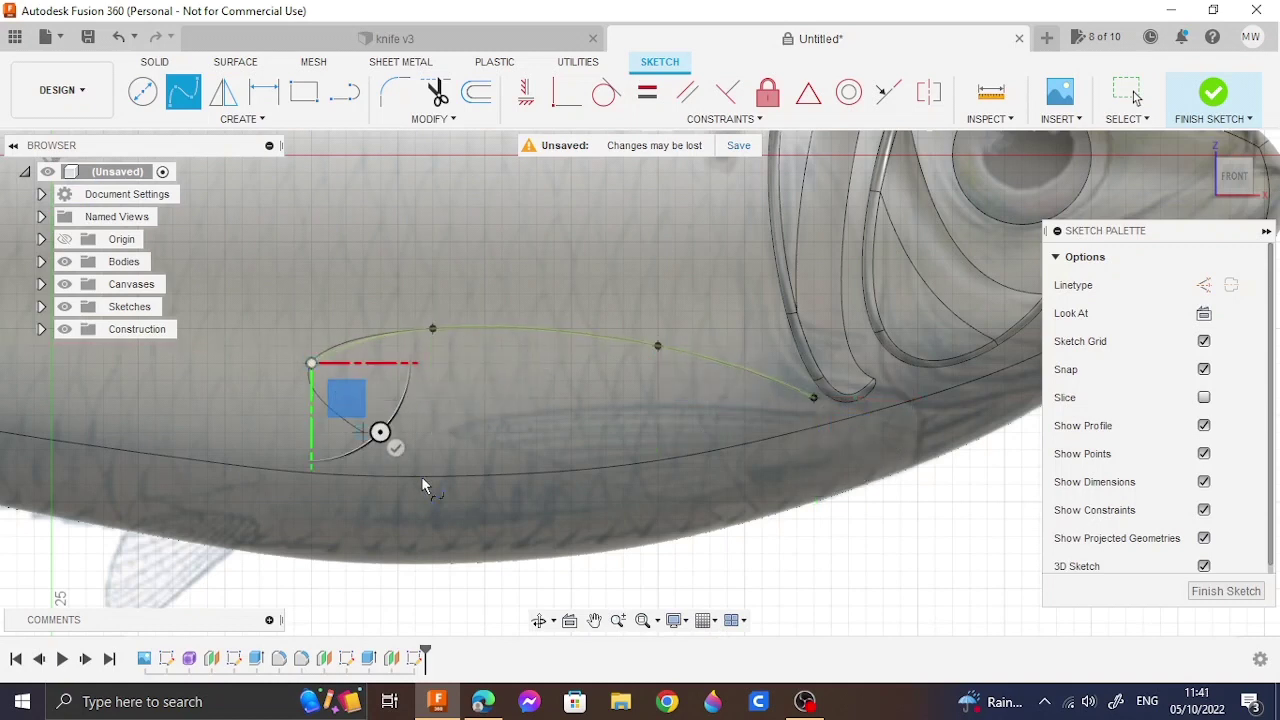
left_click(415, 413)
left_click(467, 450)
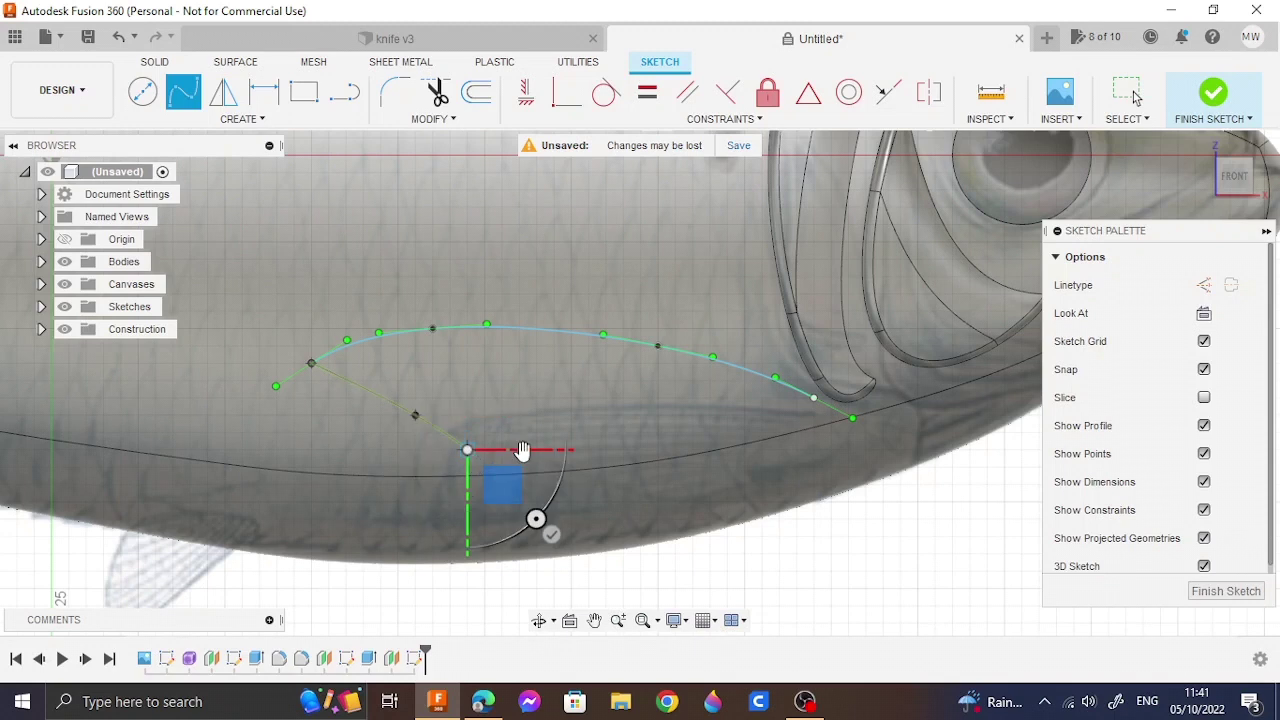
left_click(813, 401)
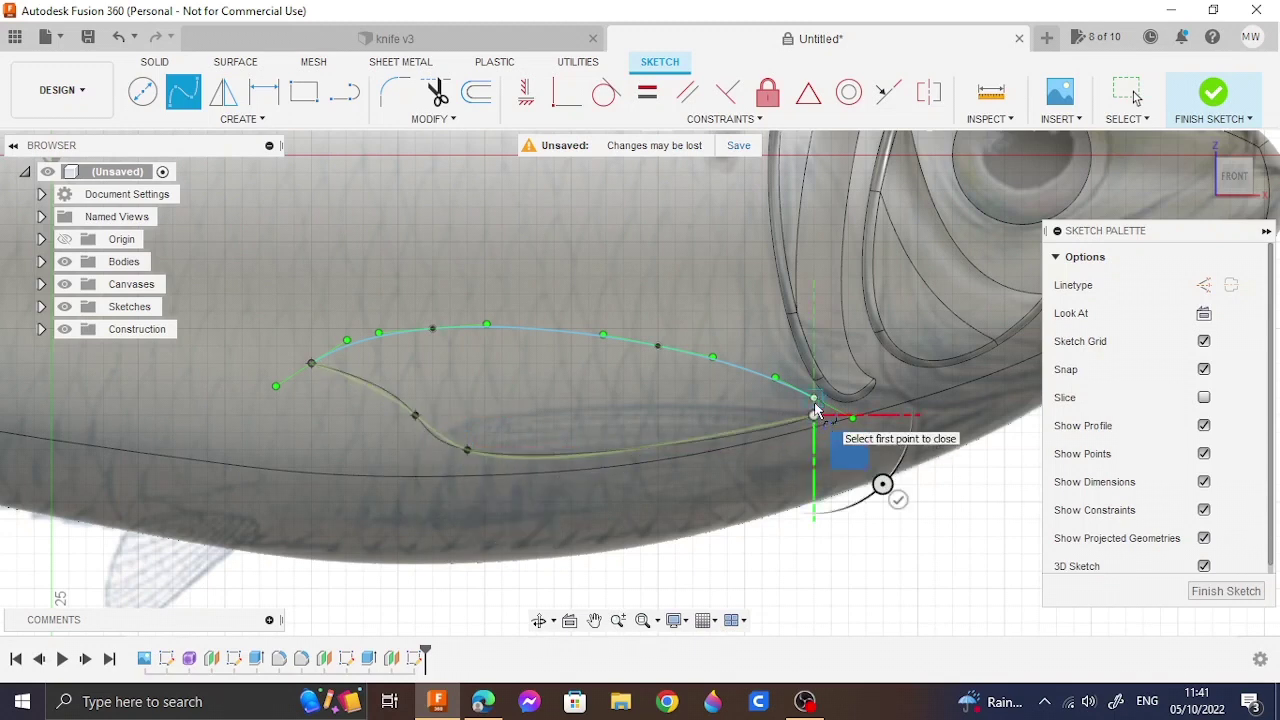
left_click(899, 481)
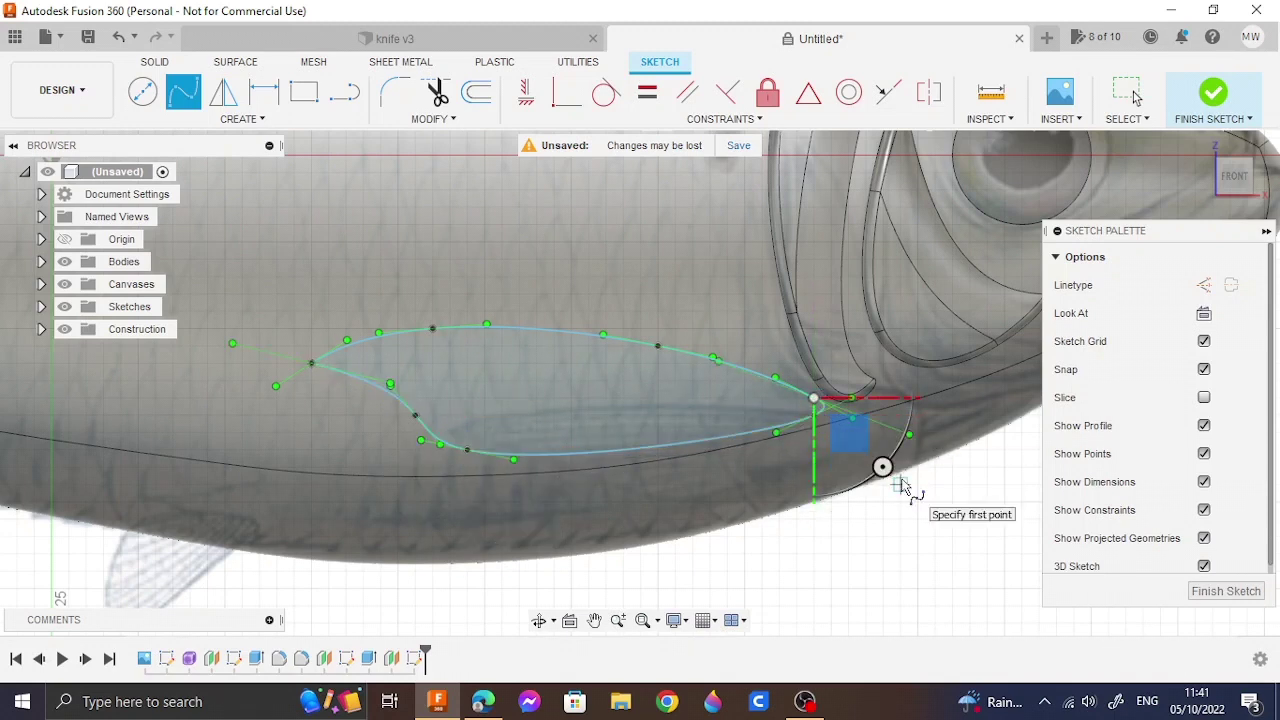
Step: Draw the first two fin-ray splines from the fin base toward the tip
left_click(846, 414)
left_click(657, 362)
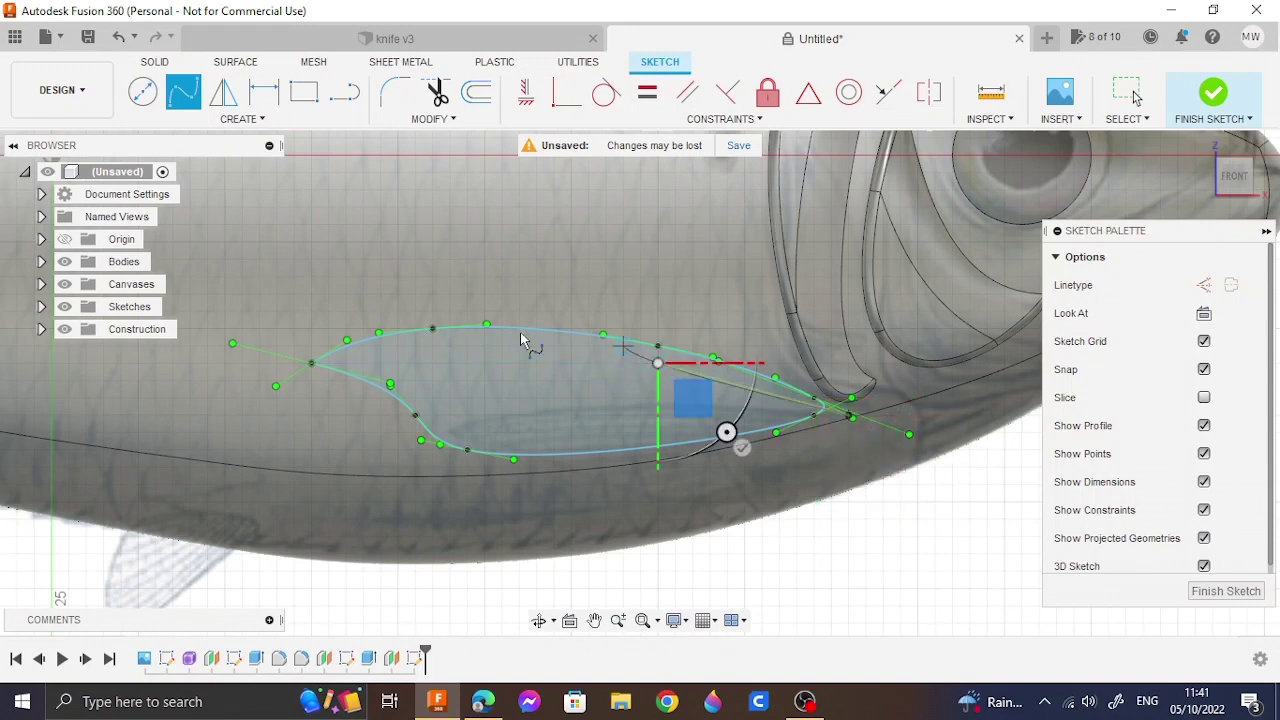
left_click(432, 346)
left_click(298, 388)
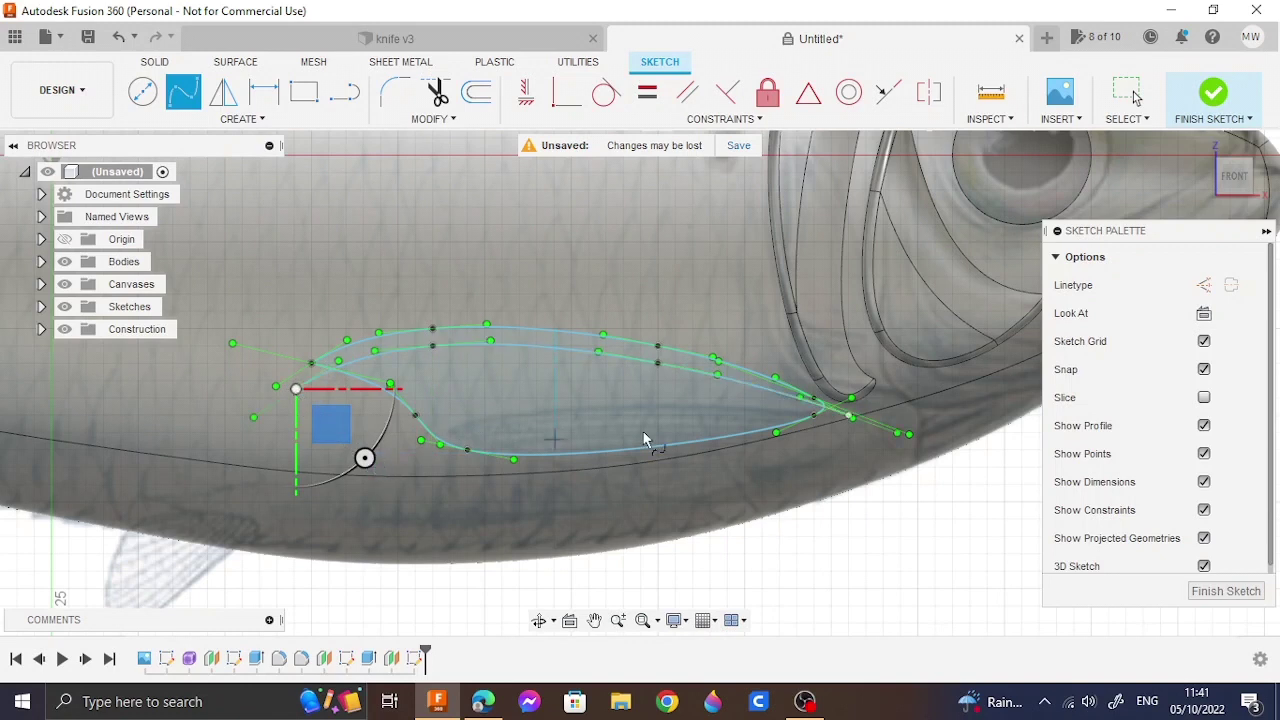
left_click(848, 414)
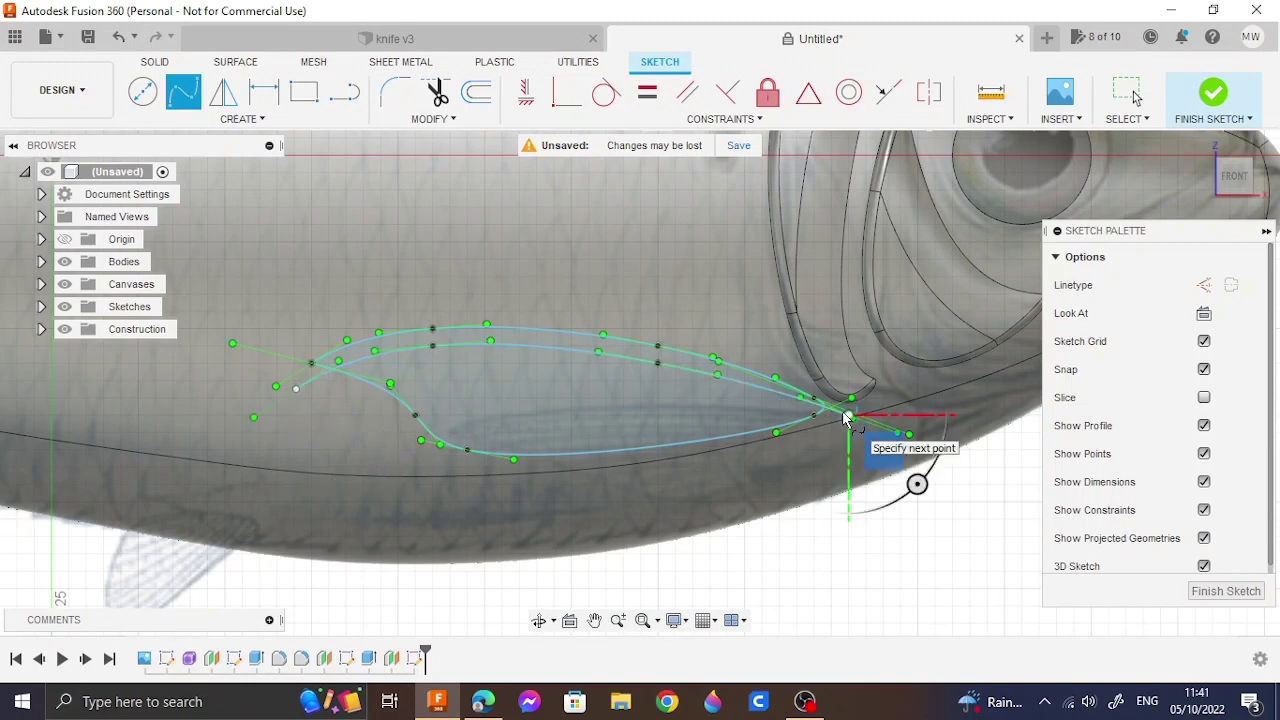
left_click(641, 379)
left_click(484, 363)
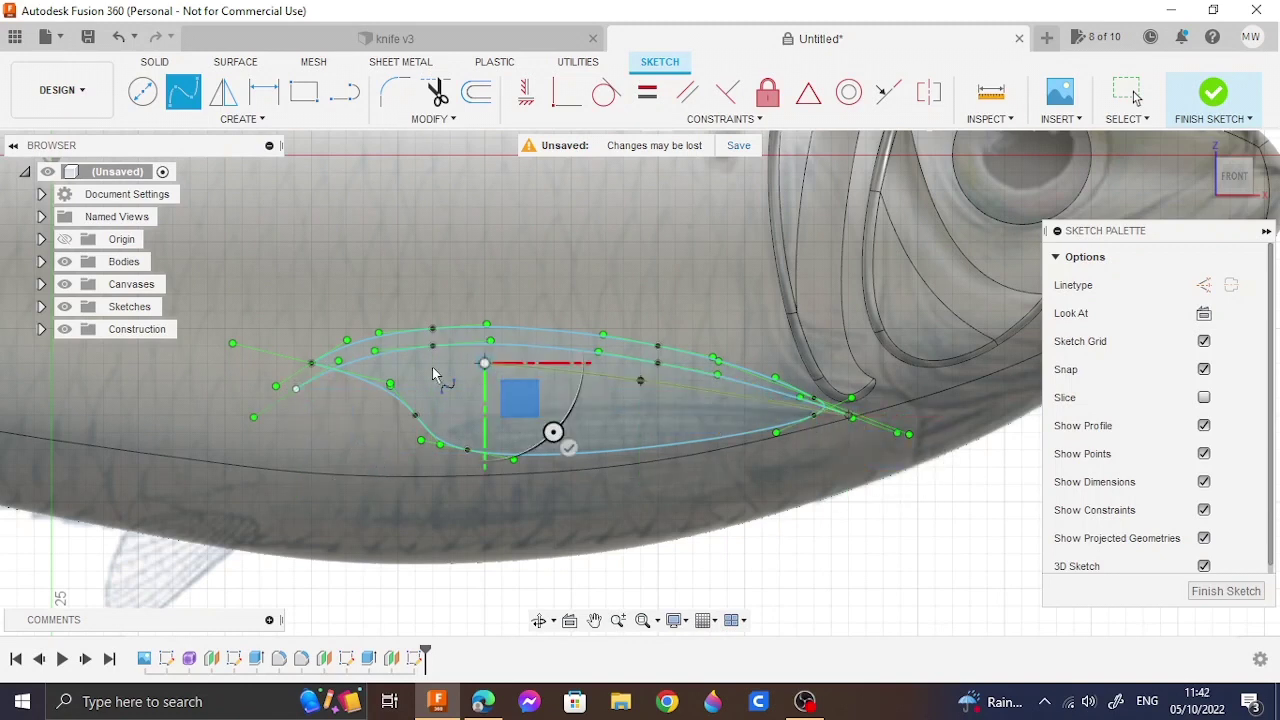
double_click(329, 398)
Step: Add the third and fourth fin-ray splines and begin a curve near the lower edge
left_click(848, 414)
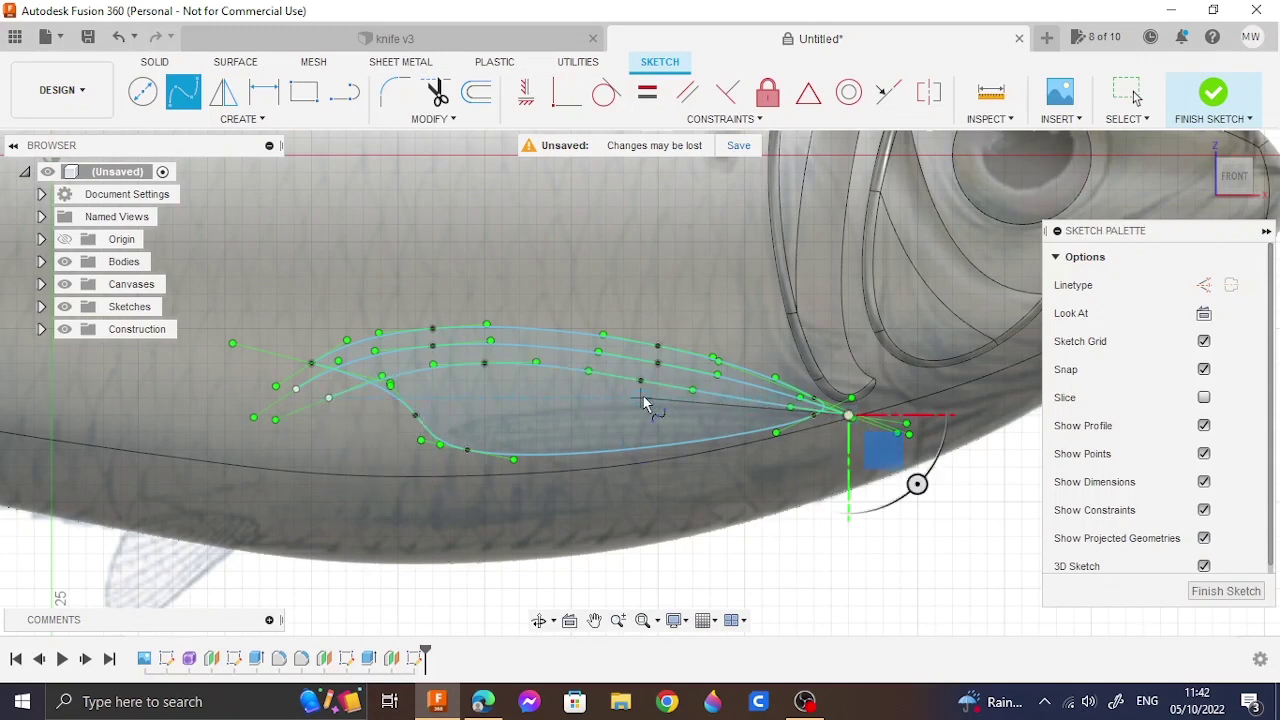
left_click(641, 399)
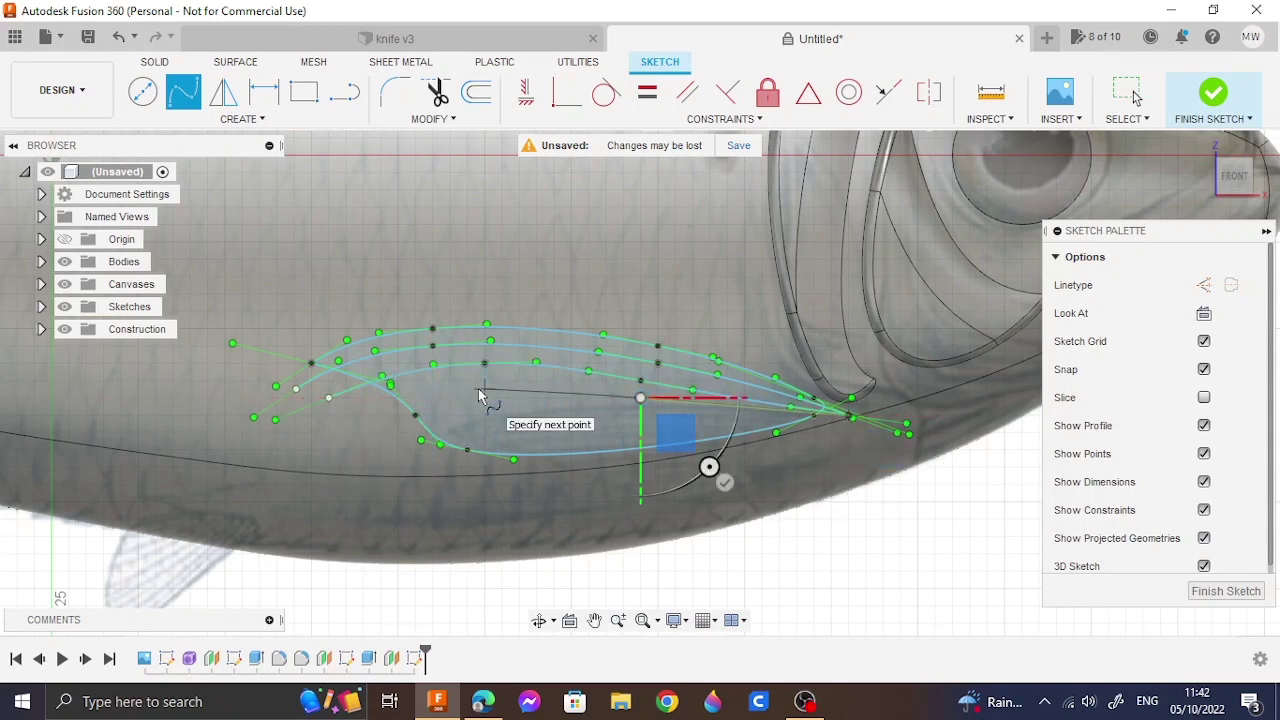
left_click(482, 389)
left_click(380, 414)
left_click(465, 503)
left_click(848, 414)
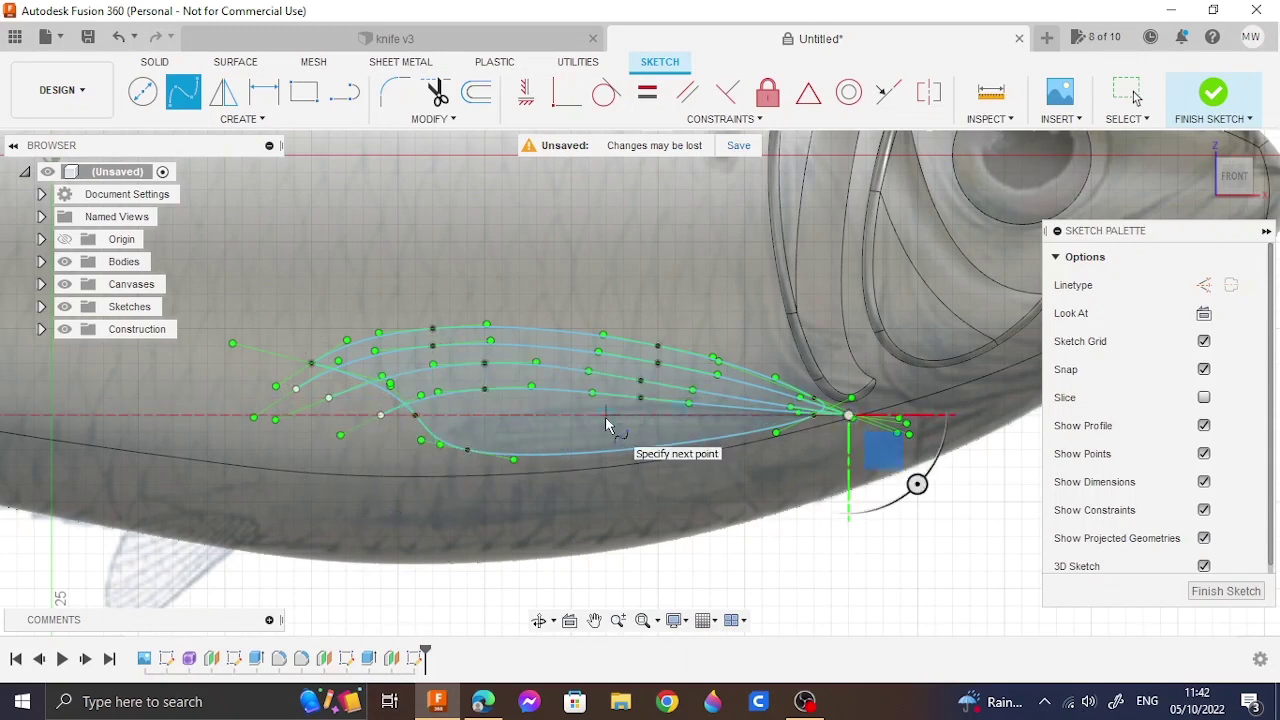
left_click(605, 414)
left_click(484, 414)
left_click(408, 441)
left_click(848, 414)
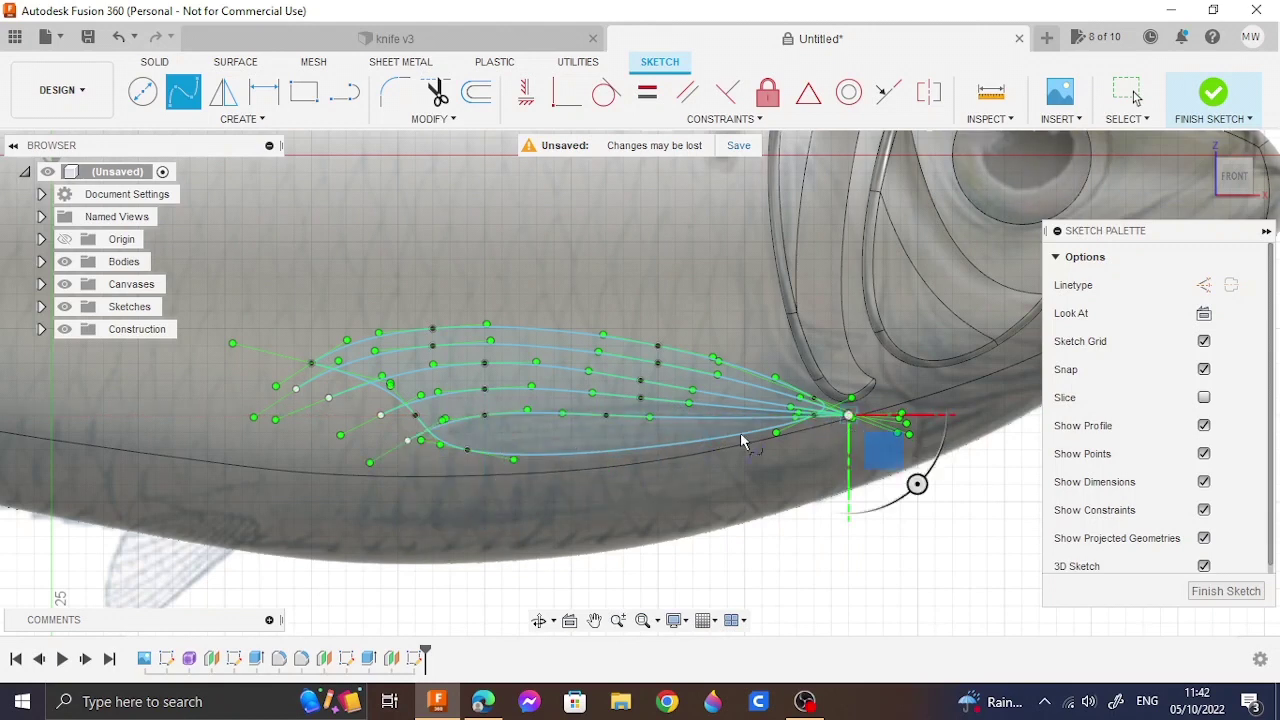
left_click(542, 441)
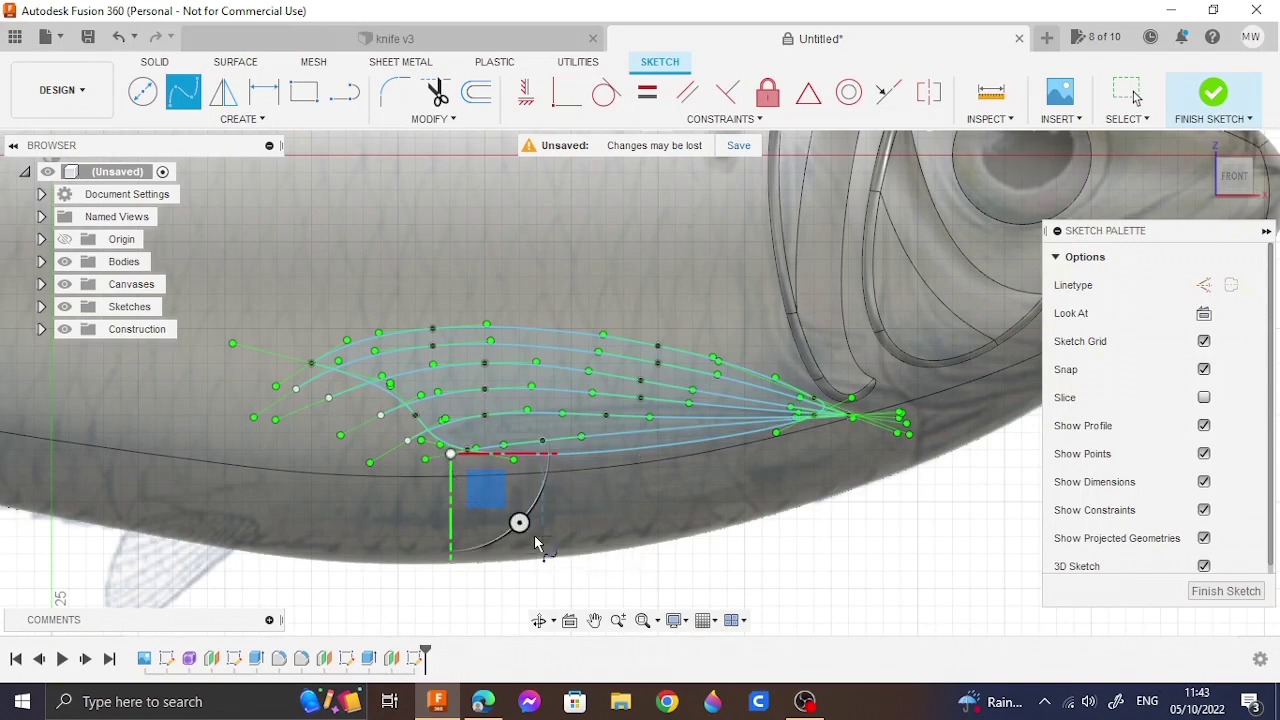
Step: Offset the top three fin-ray curves by 0.2 mm
key("o")
left_click(562, 358)
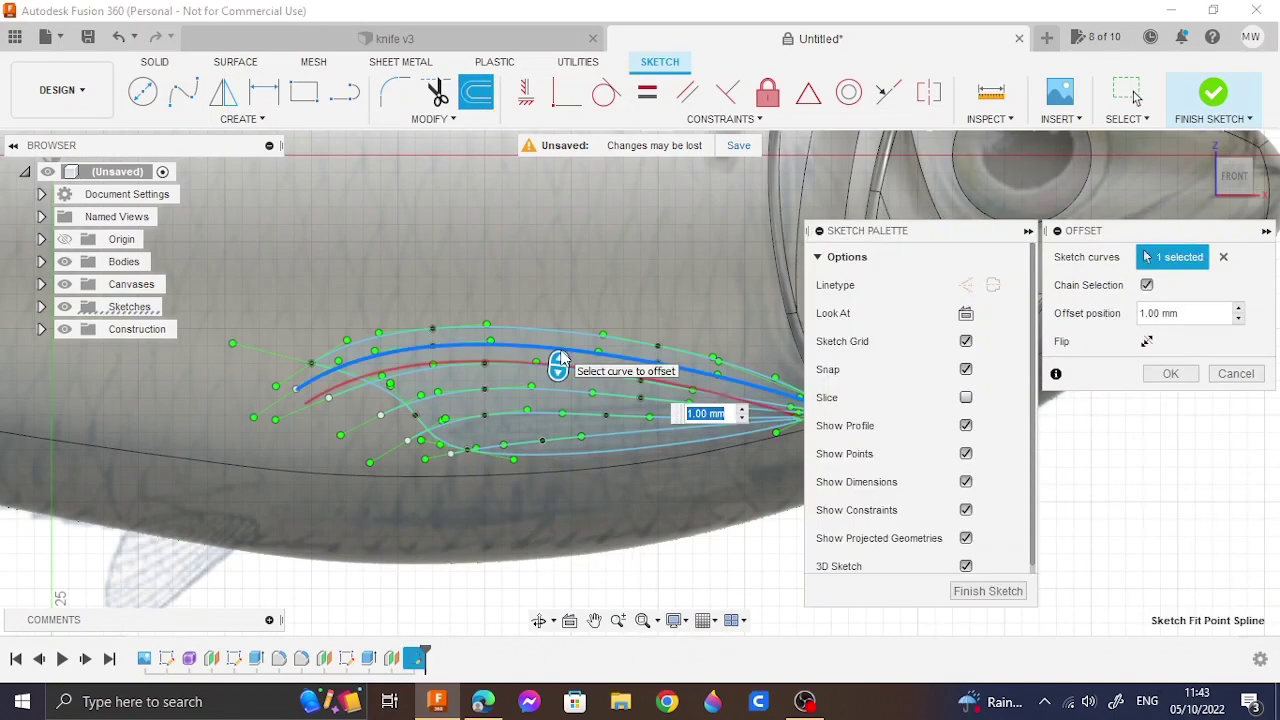
type("0.2")
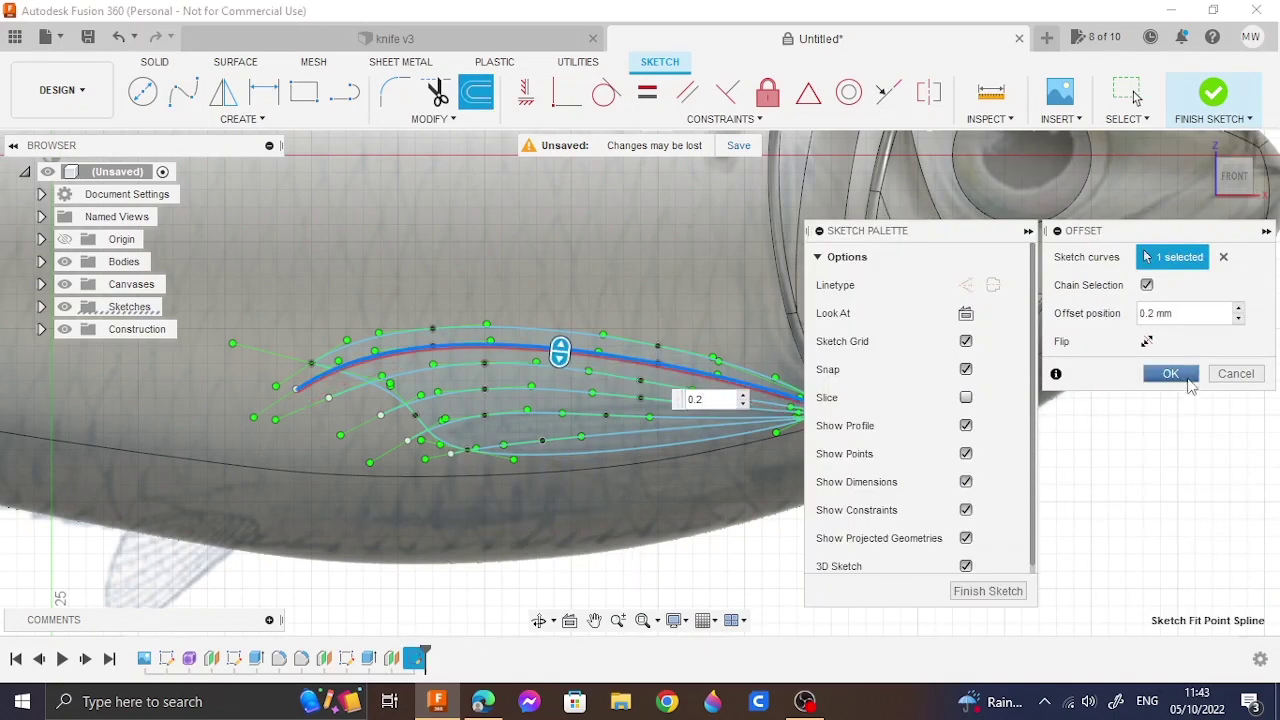
left_click(1170, 373)
key("o")
left_click(562, 368)
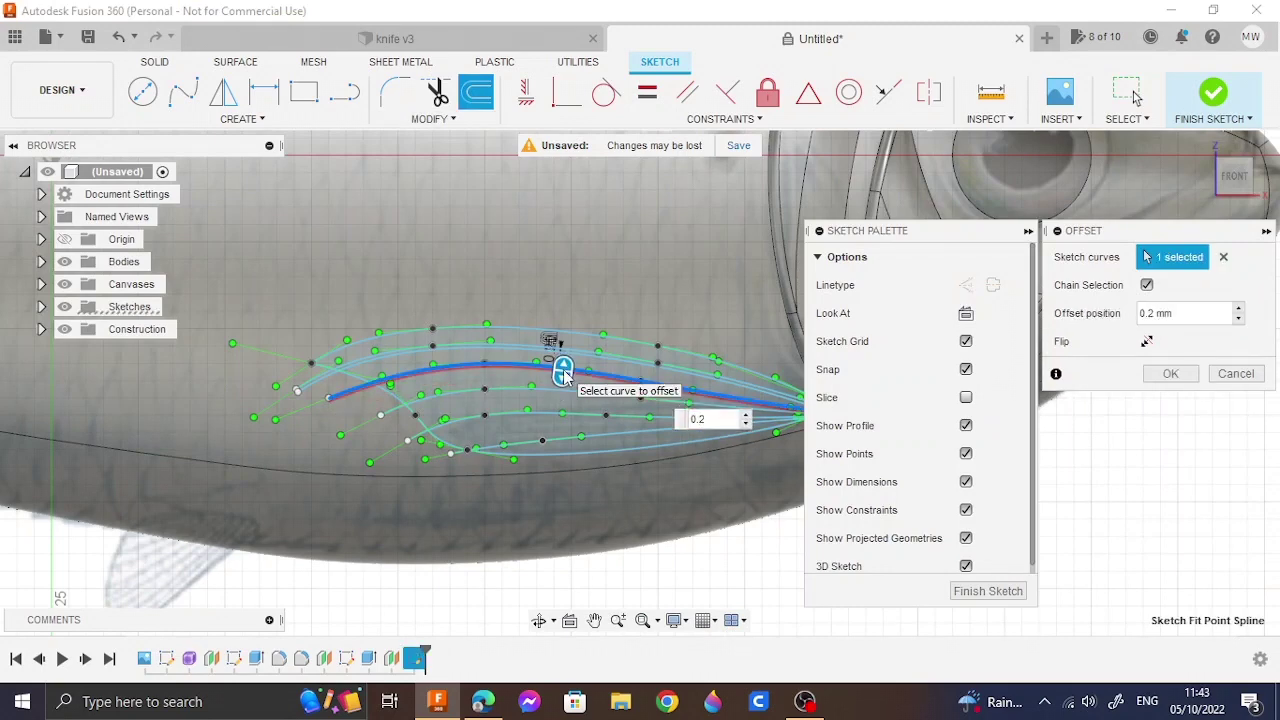
left_click(1188, 383)
key("o")
left_click(544, 388)
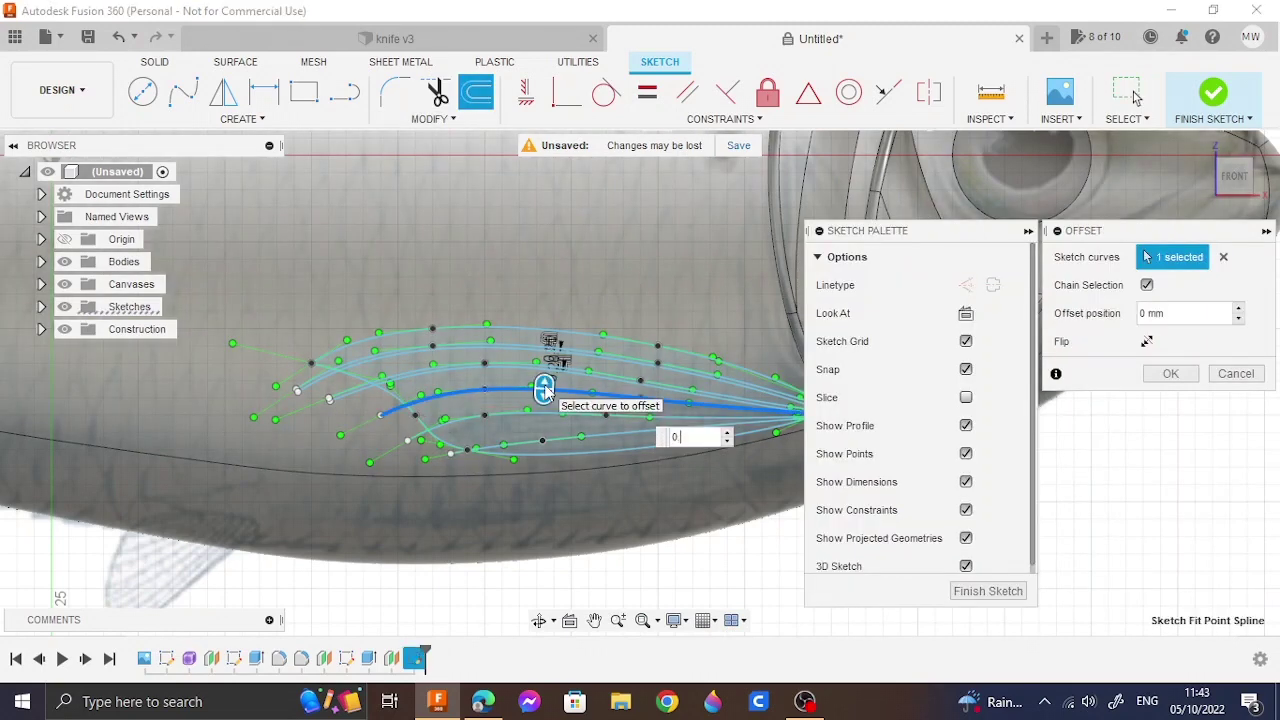
left_click(1170, 373)
Step: Offset the two lowest fin-ray curves by 0.2 mm and finish the fin sketch
key("o")
left_click(521, 418)
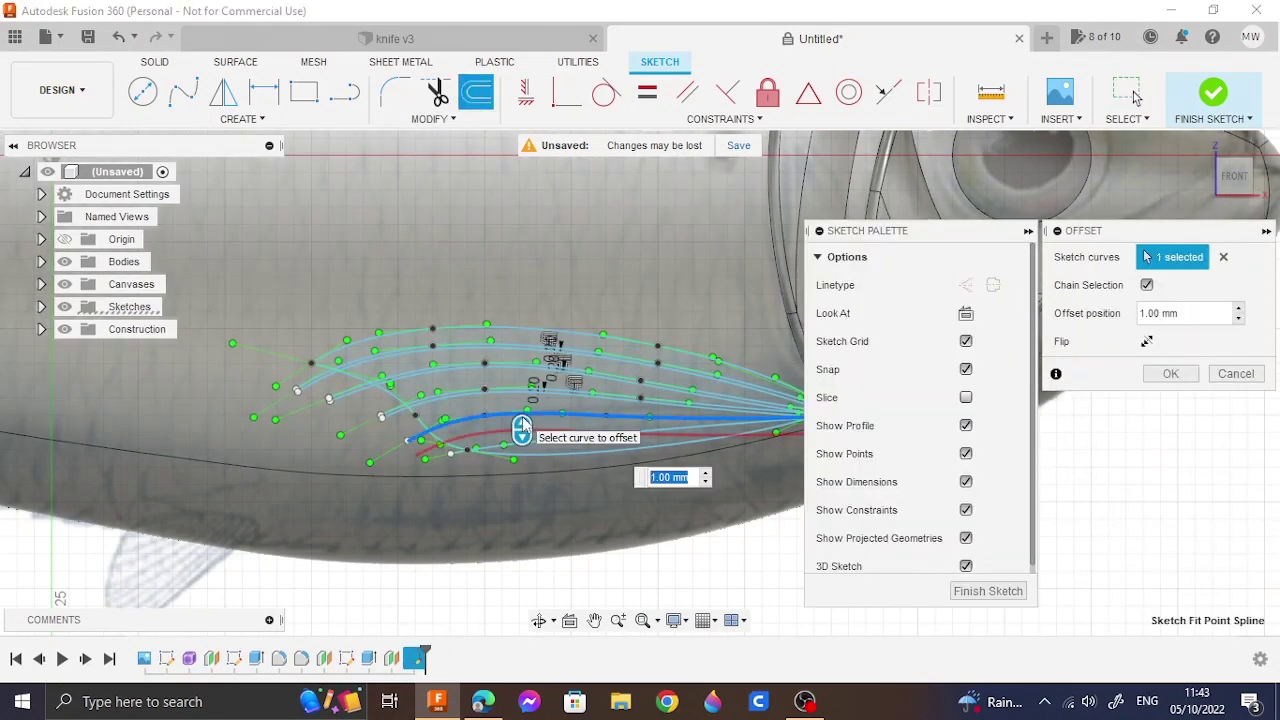
key("Return")
key("o")
left_click(587, 437)
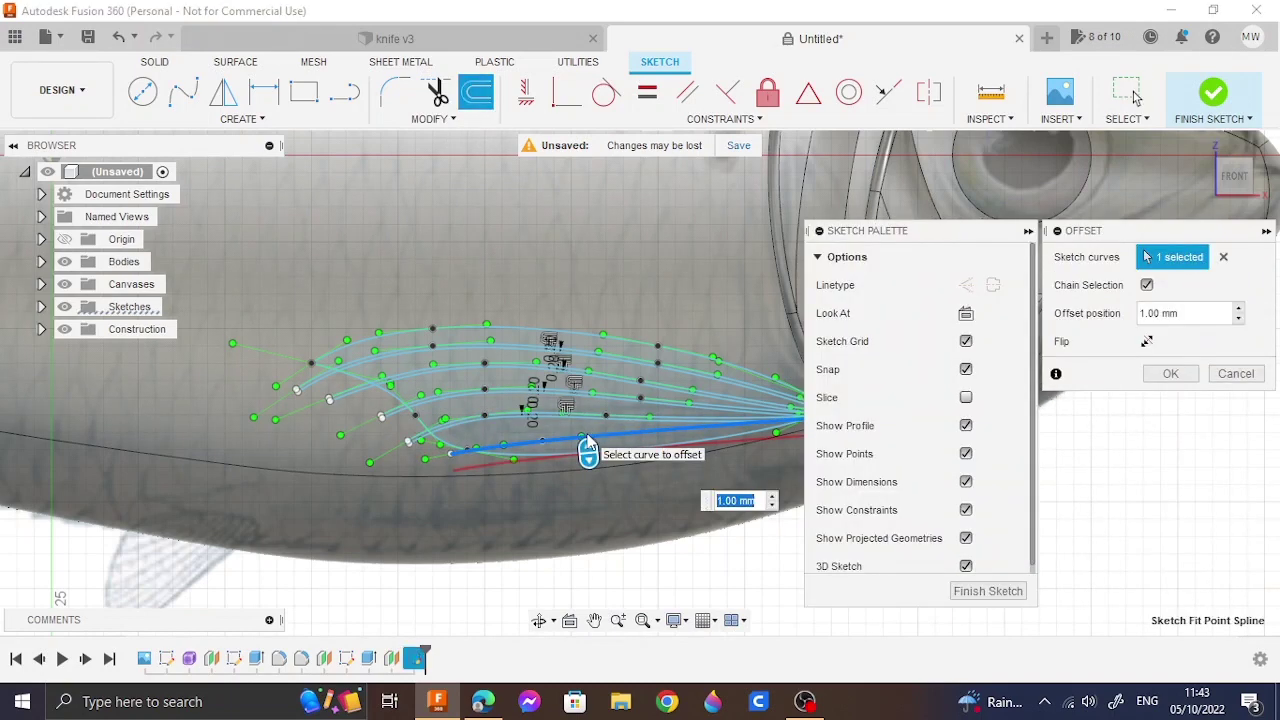
type("0.2")
left_click(1170, 373)
left_click(1213, 92)
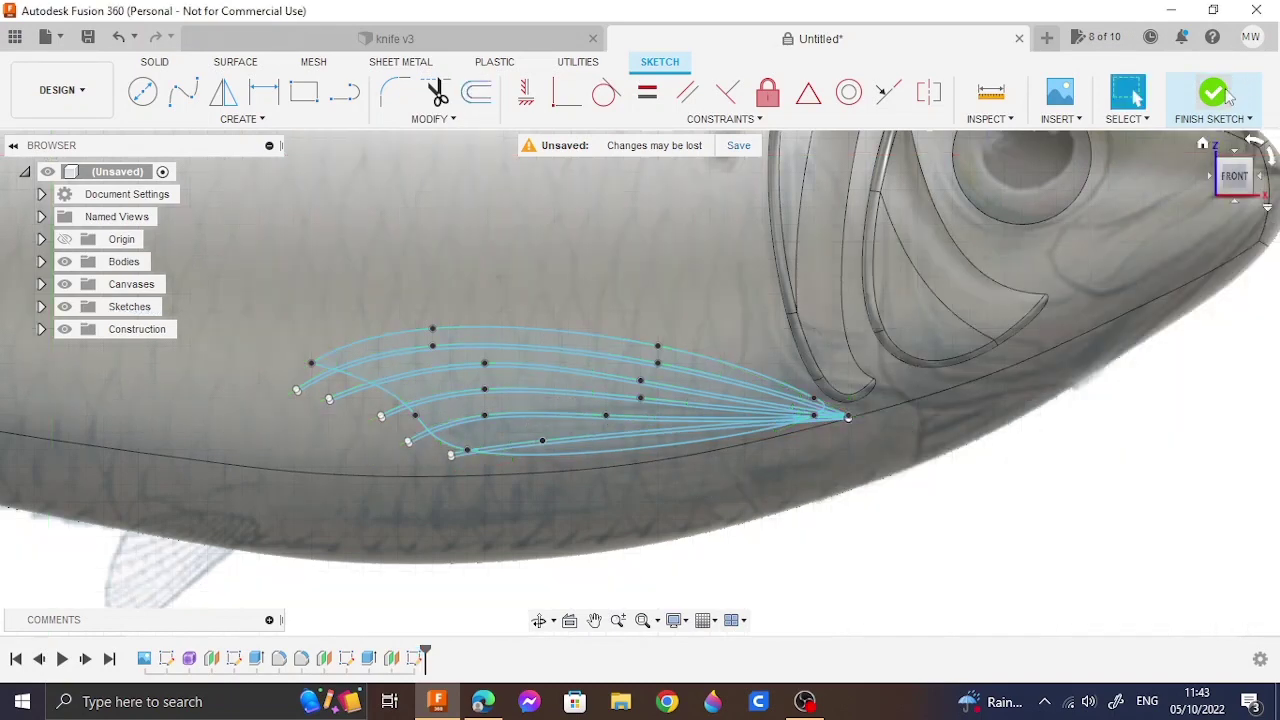
Step: Extrude the six fin strips from the body surface with distance 4, joined to the body
left_click(632, 351)
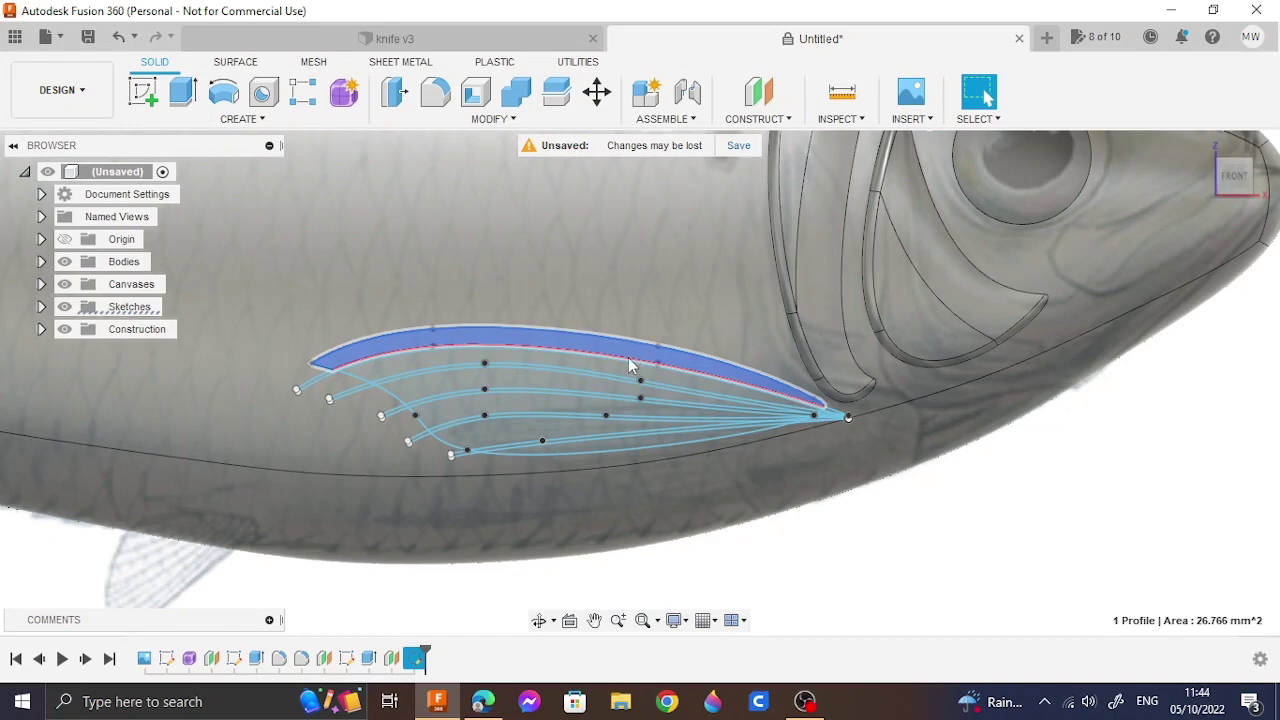
left_click(628, 376, "shift")
left_click(620, 395, "shift")
left_click(608, 420, "shift")
left_click(592, 442, "shift")
left_click(587, 452, "shift")
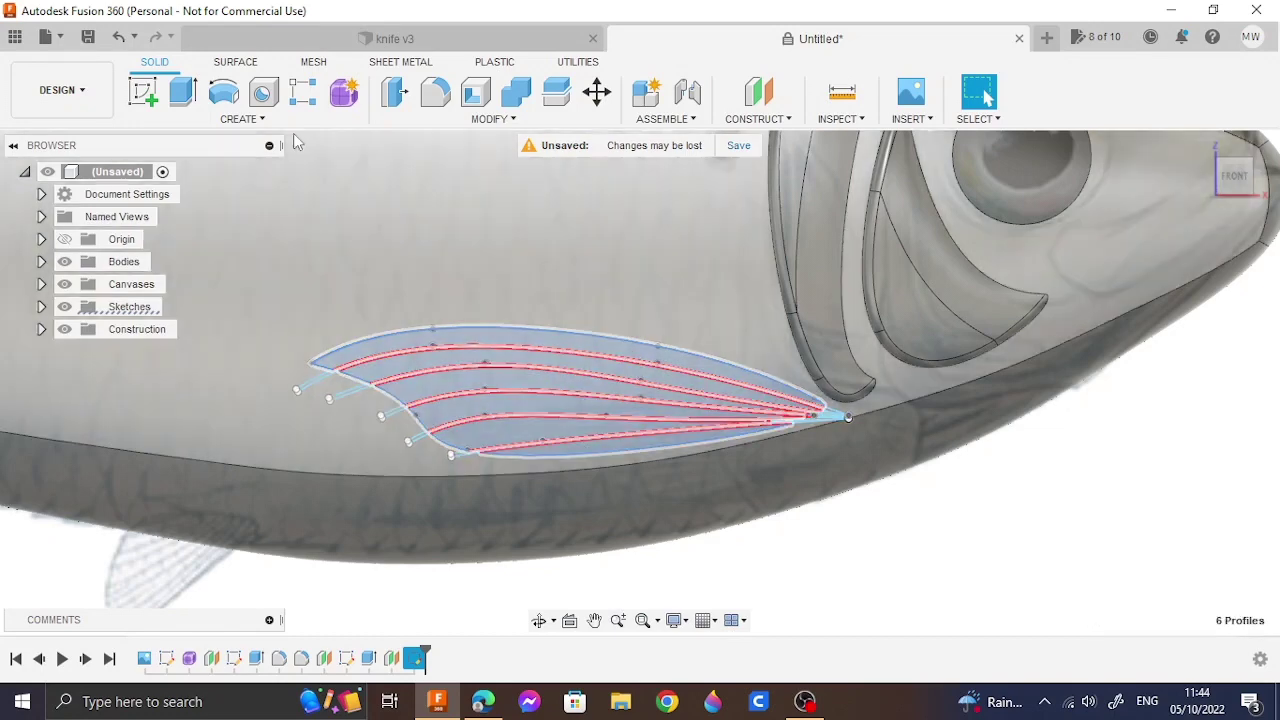
key("e")
left_click(1190, 313)
left_click(1160, 384)
left_click(679, 268)
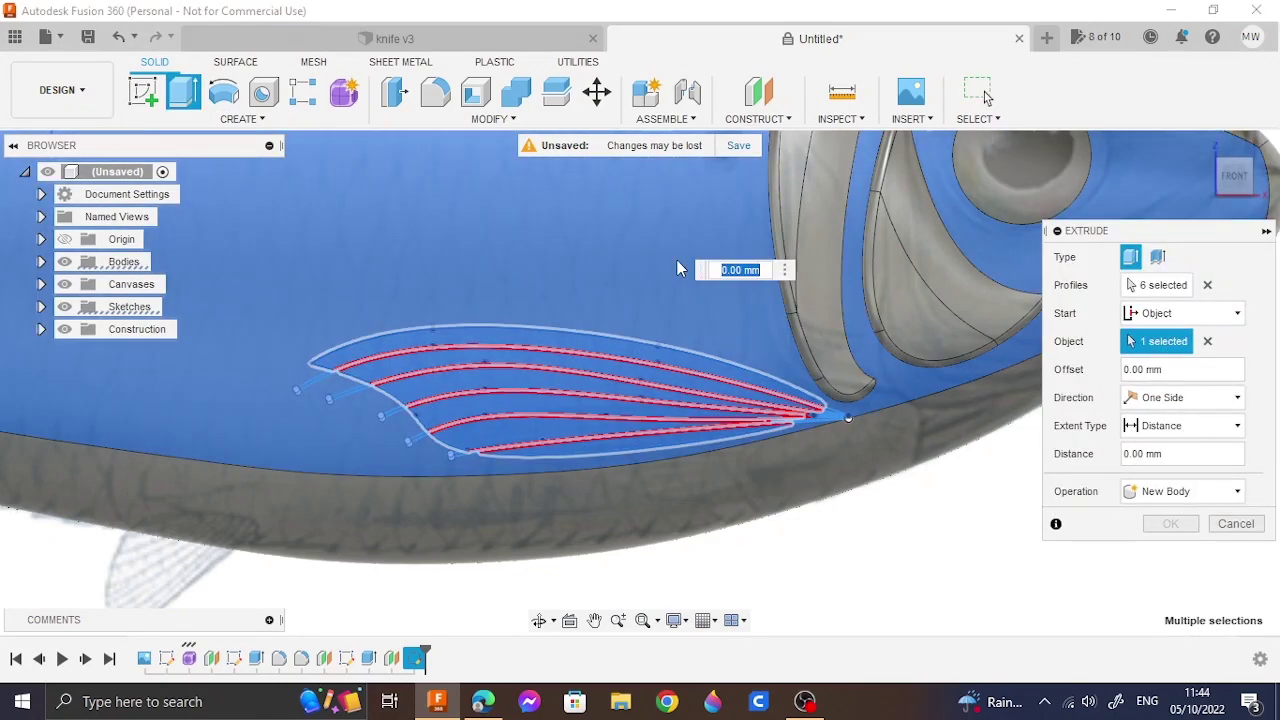
type("4")
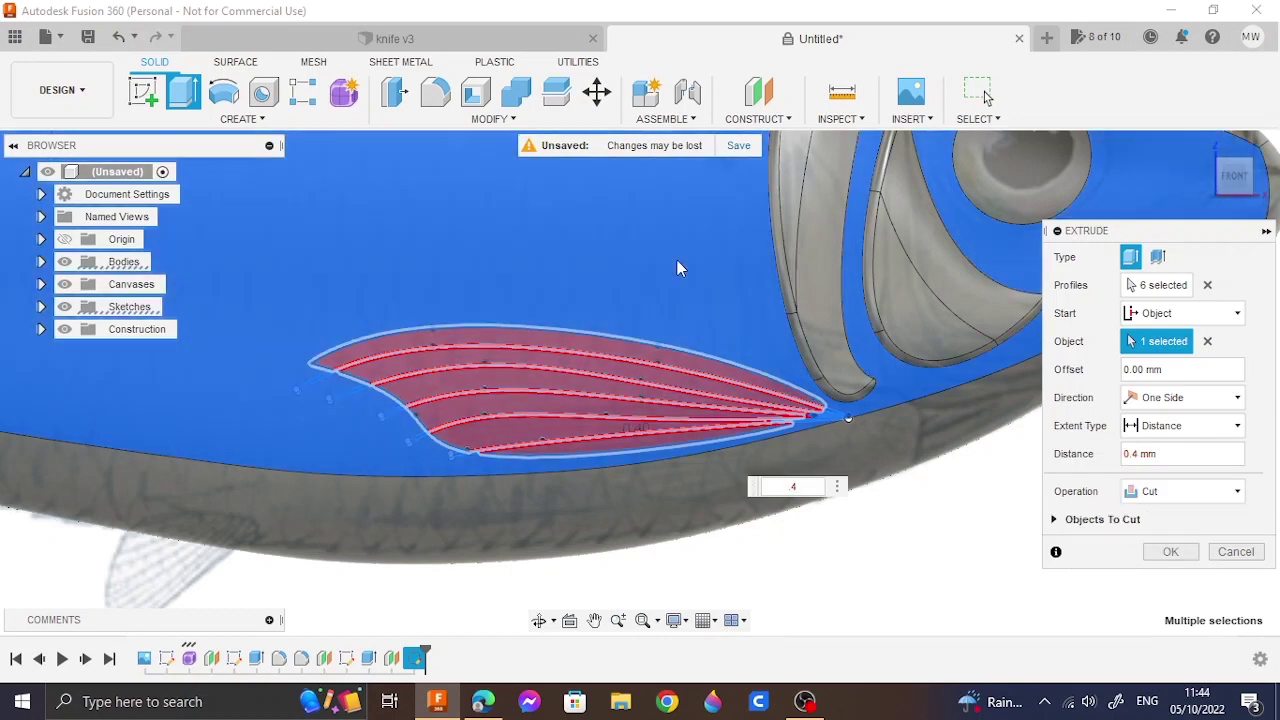
left_click(1180, 491)
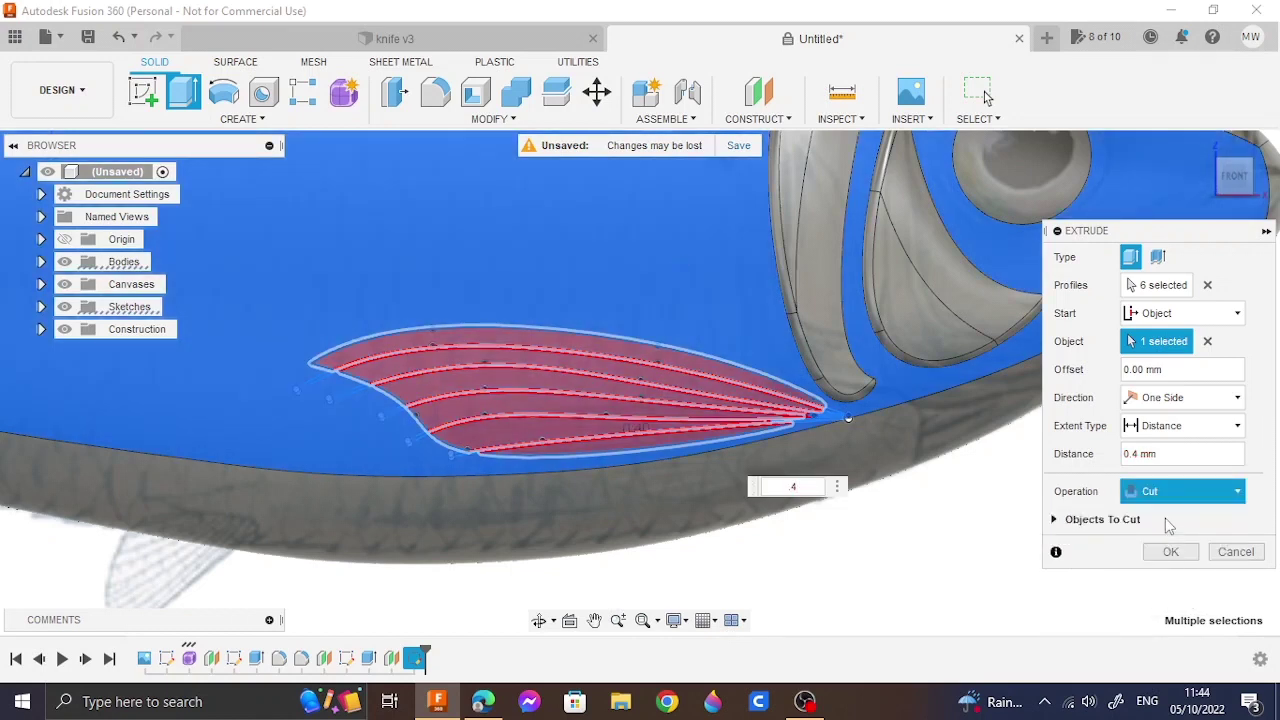
left_click(1165, 518)
left_click(1170, 524)
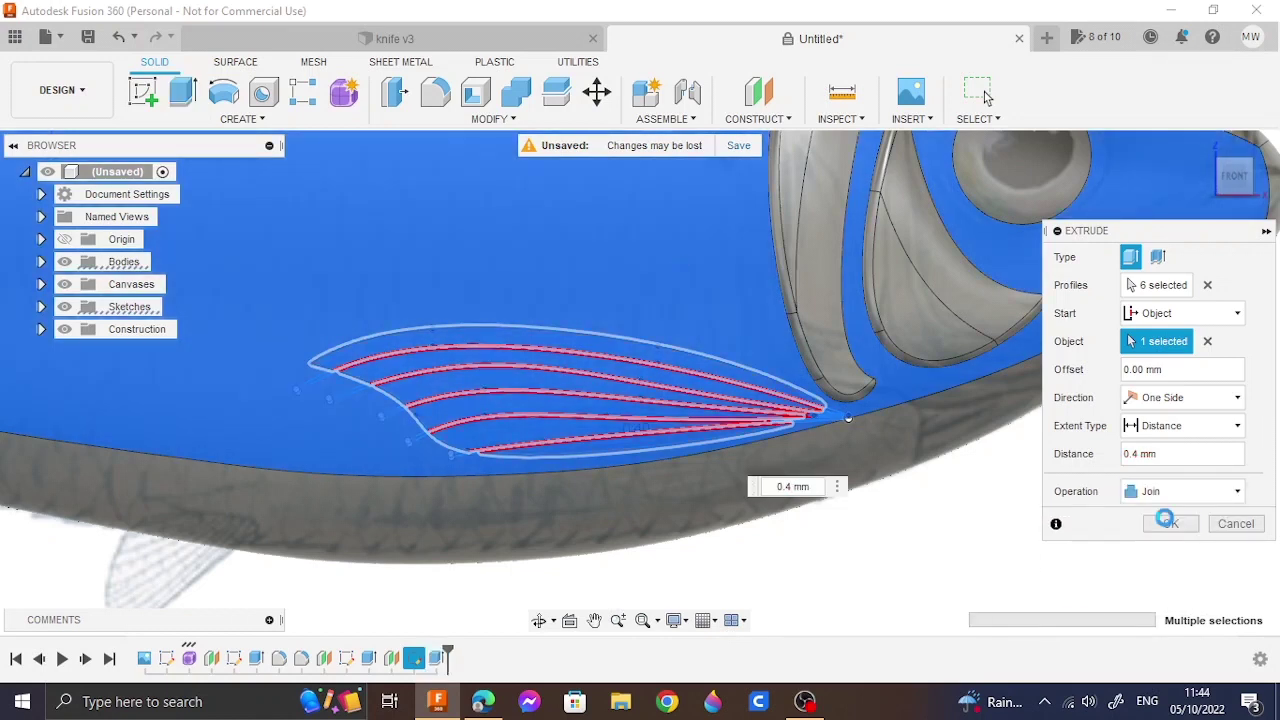
Step: Undo that and re-extrude the fin strips -0.4 mm from the body surface as a join
left_click(119, 37)
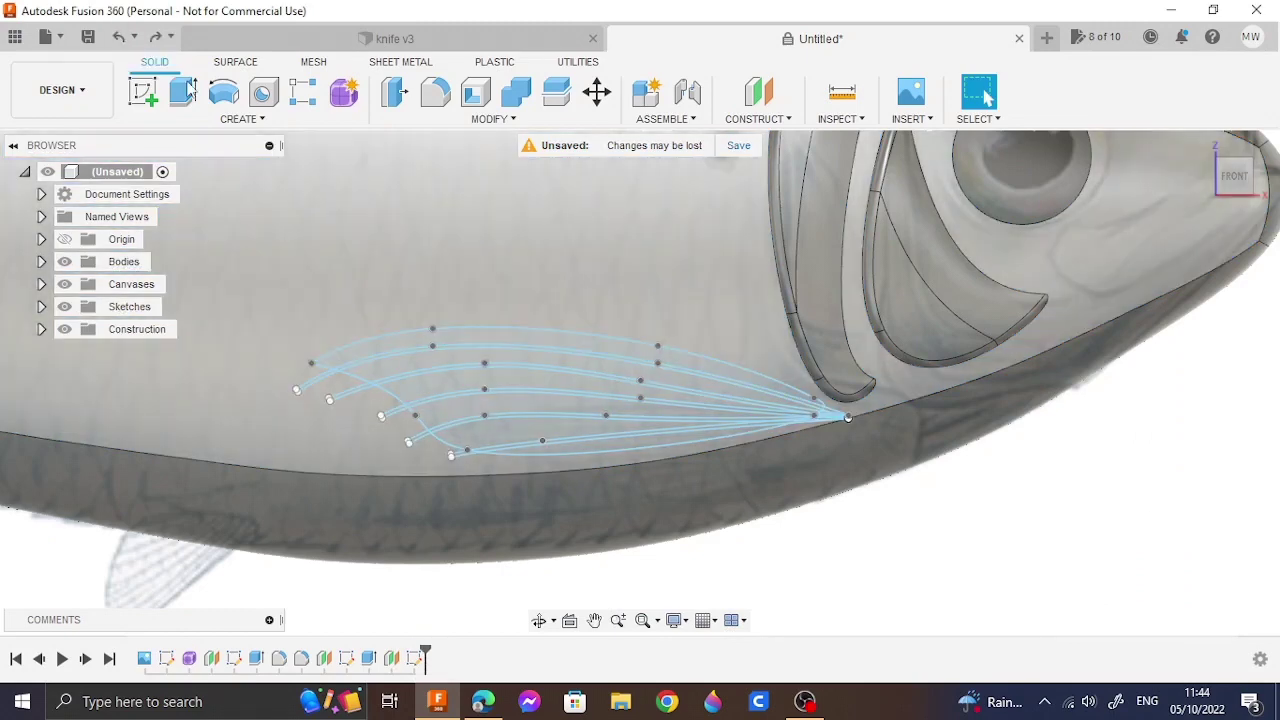
key("e")
left_click(613, 348)
left_click(600, 375)
left_click(592, 402)
left_click(585, 435)
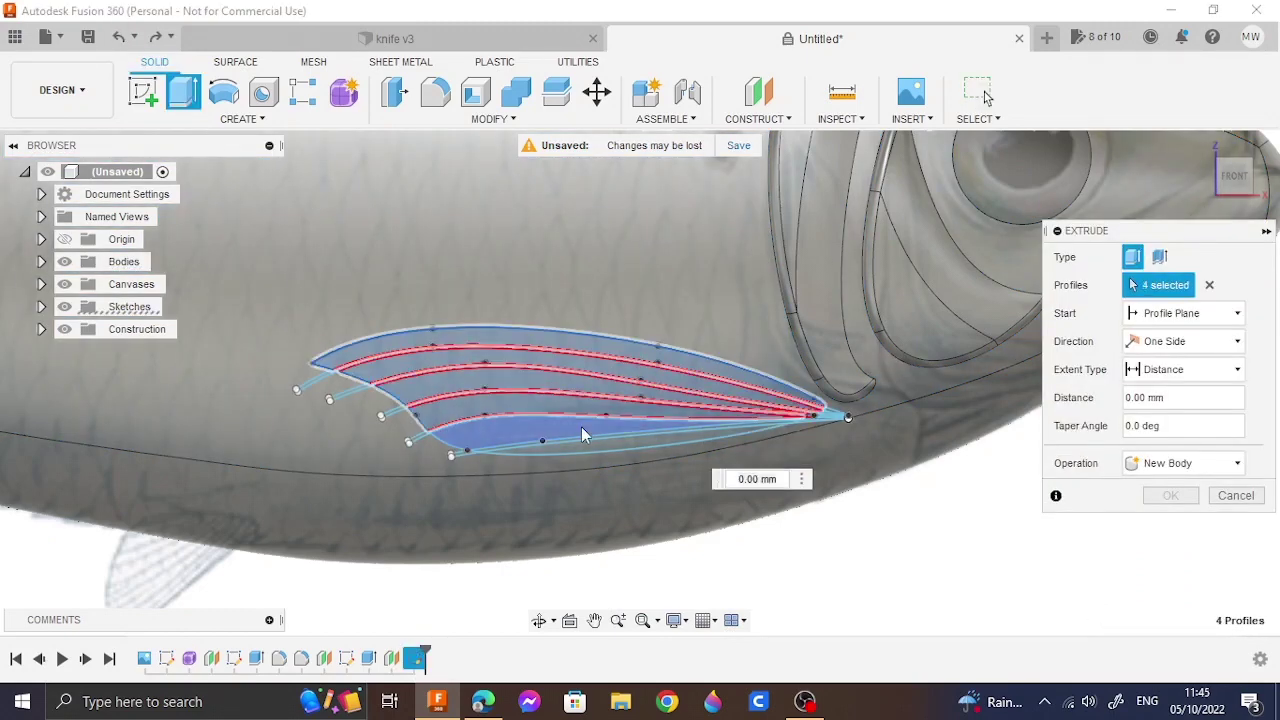
left_click(1237, 313)
left_click(1170, 385)
left_click(698, 308)
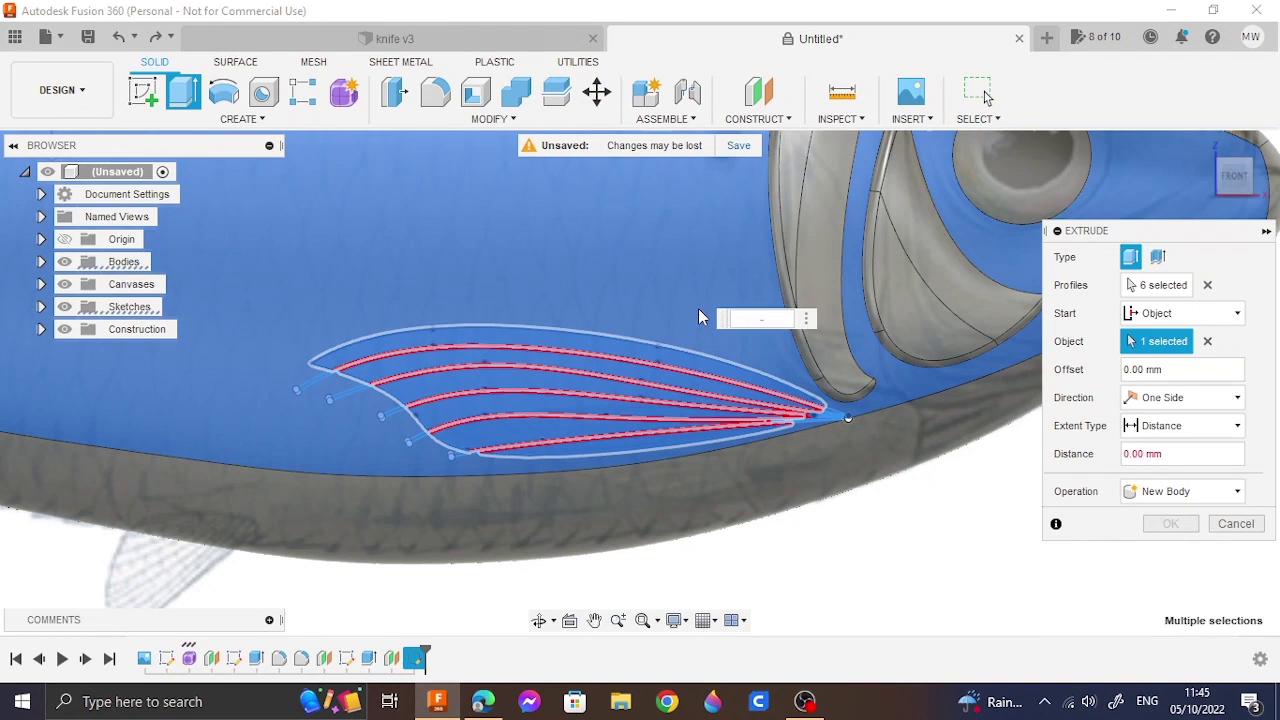
type("-0.4")
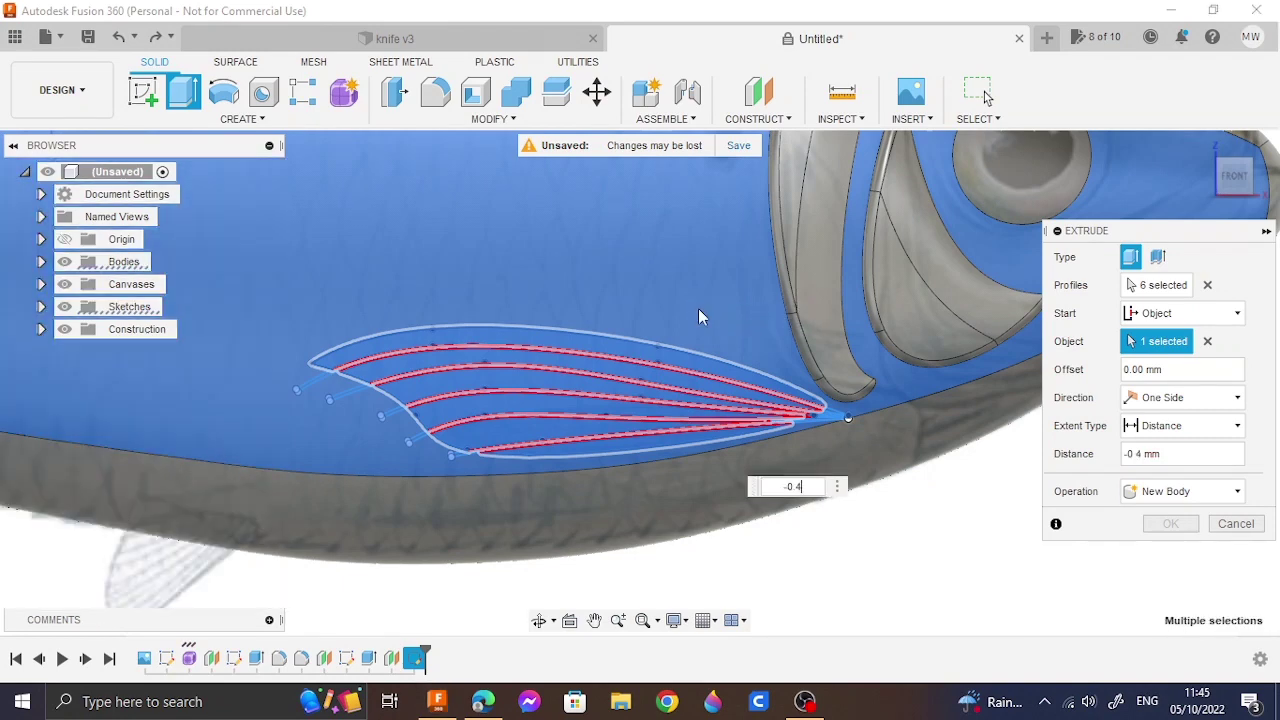
left_click(1160, 525)
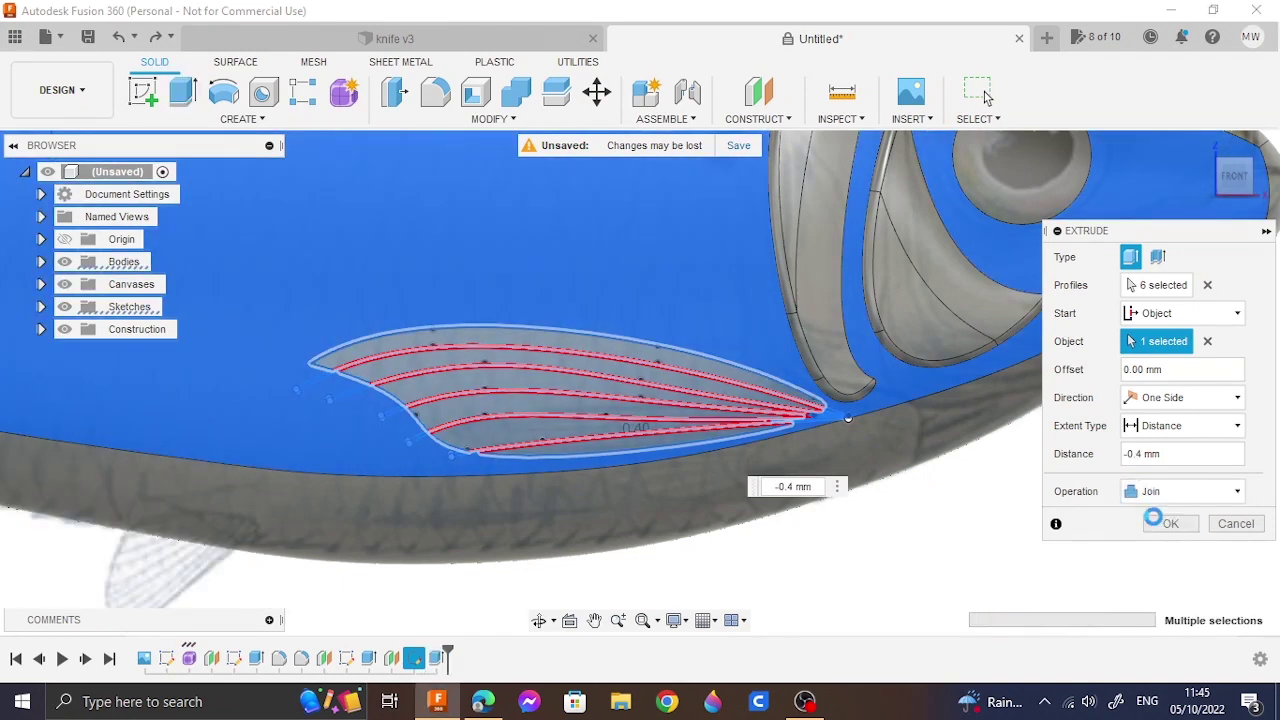
Step: Fillet the six upper and lower fin-ray strips at 0.4 mm, then show the whole fish from the front
key("f")
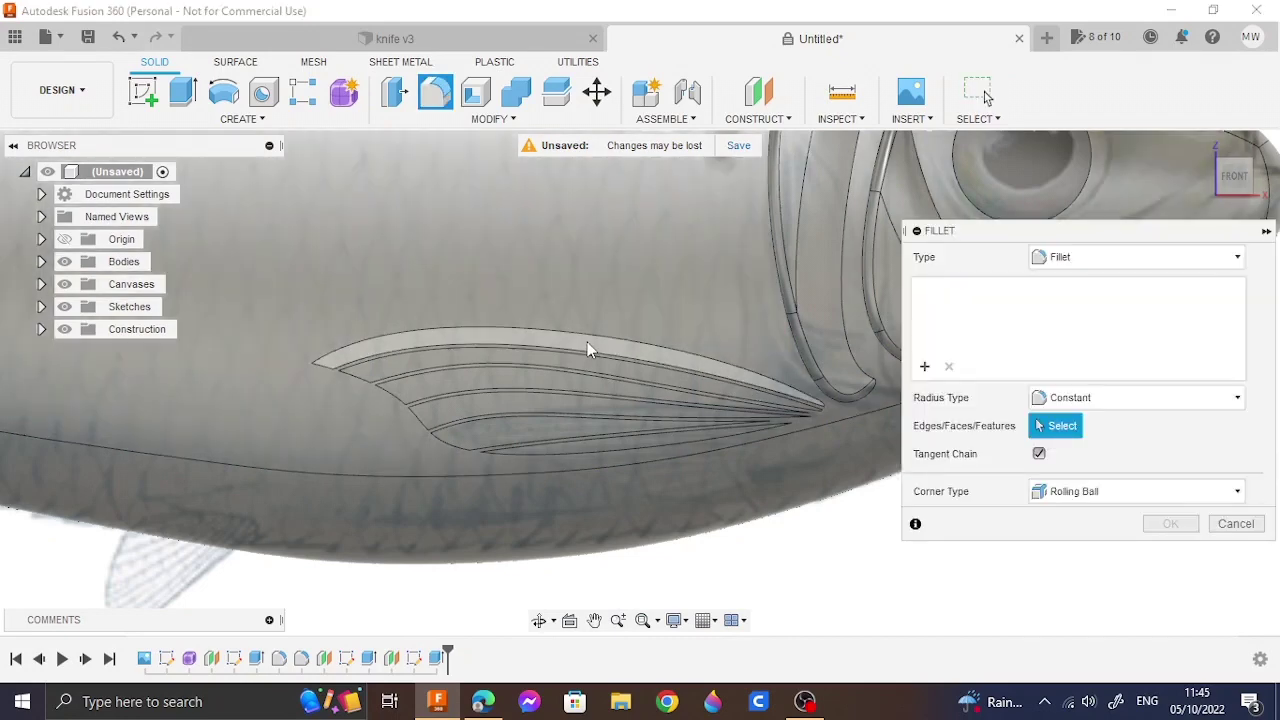
left_click(584, 388)
left_click(578, 436)
type("0.4")
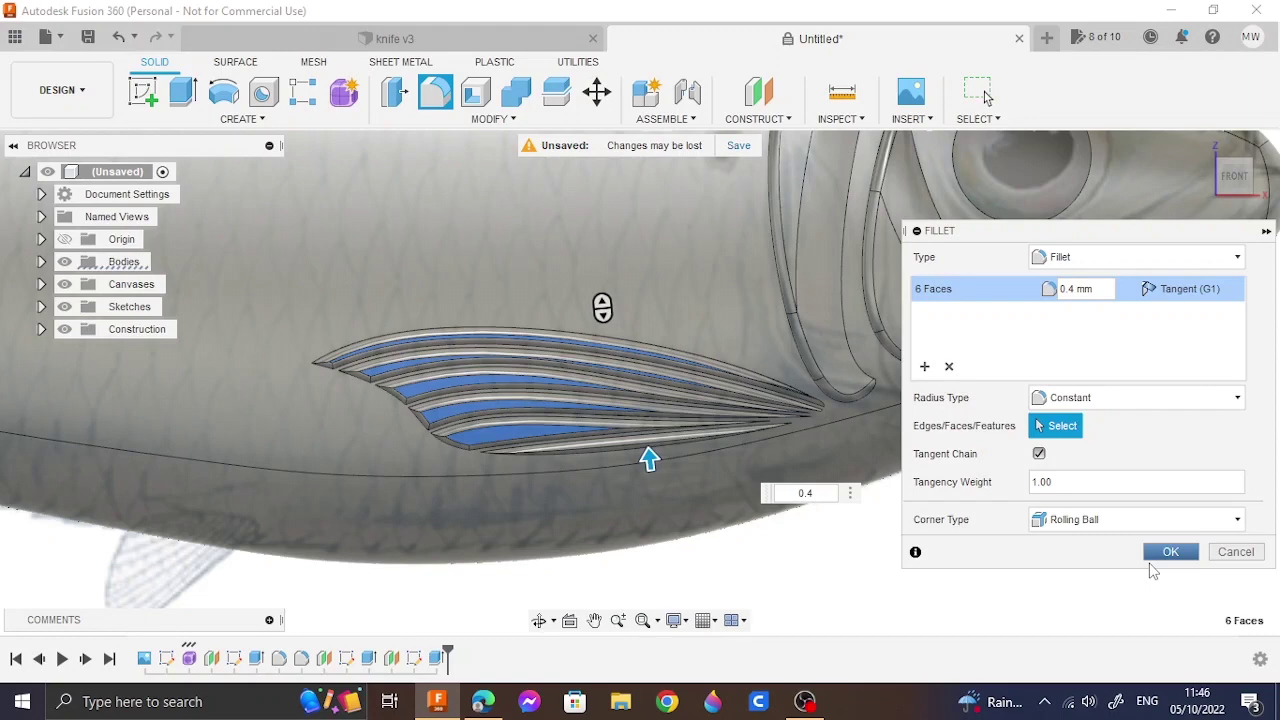
left_click(1166, 552)
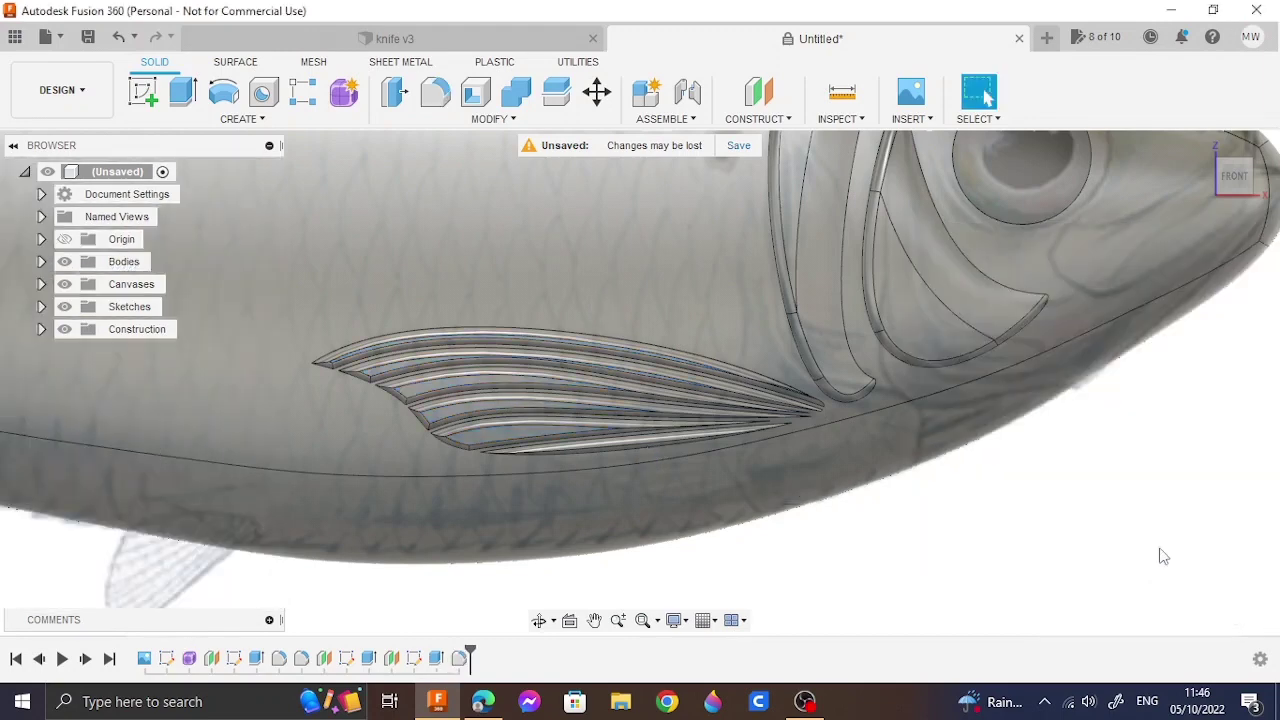
left_click(1210, 145)
left_click(1228, 178)
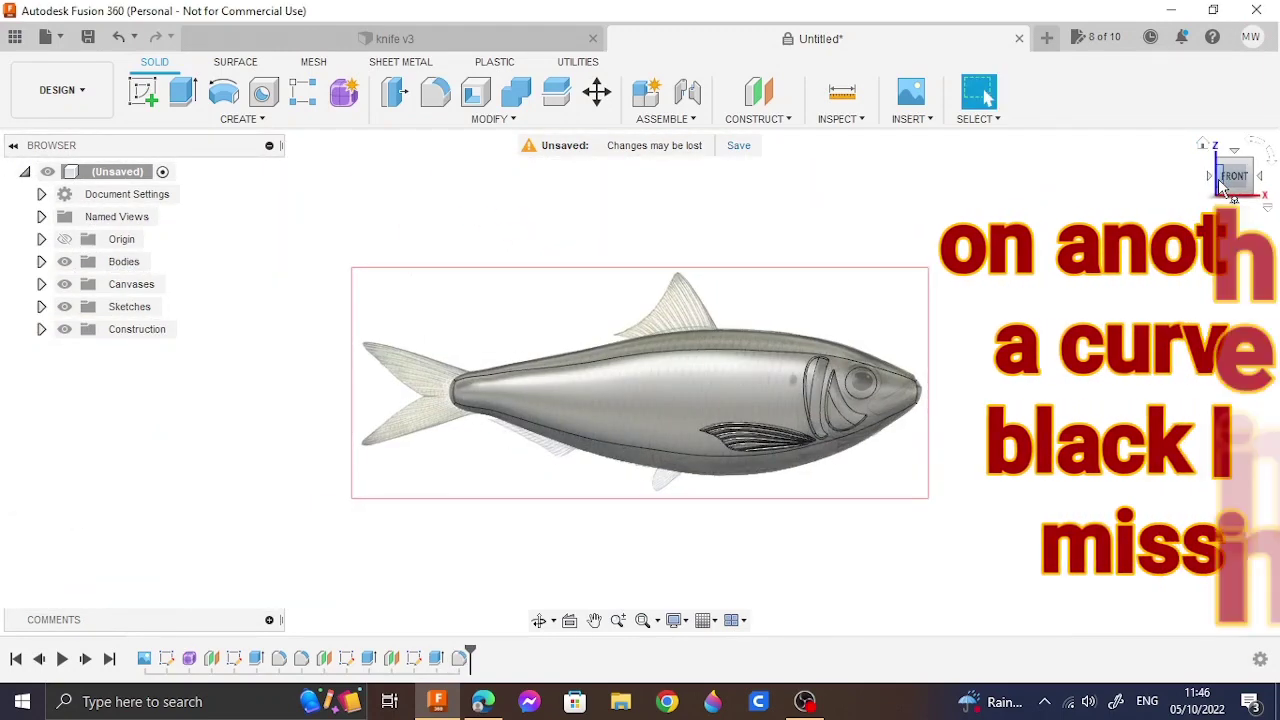
Step: Start a new sketch on the offset plane with the Spline tool, framing the body's tail end
left_click(1203, 145)
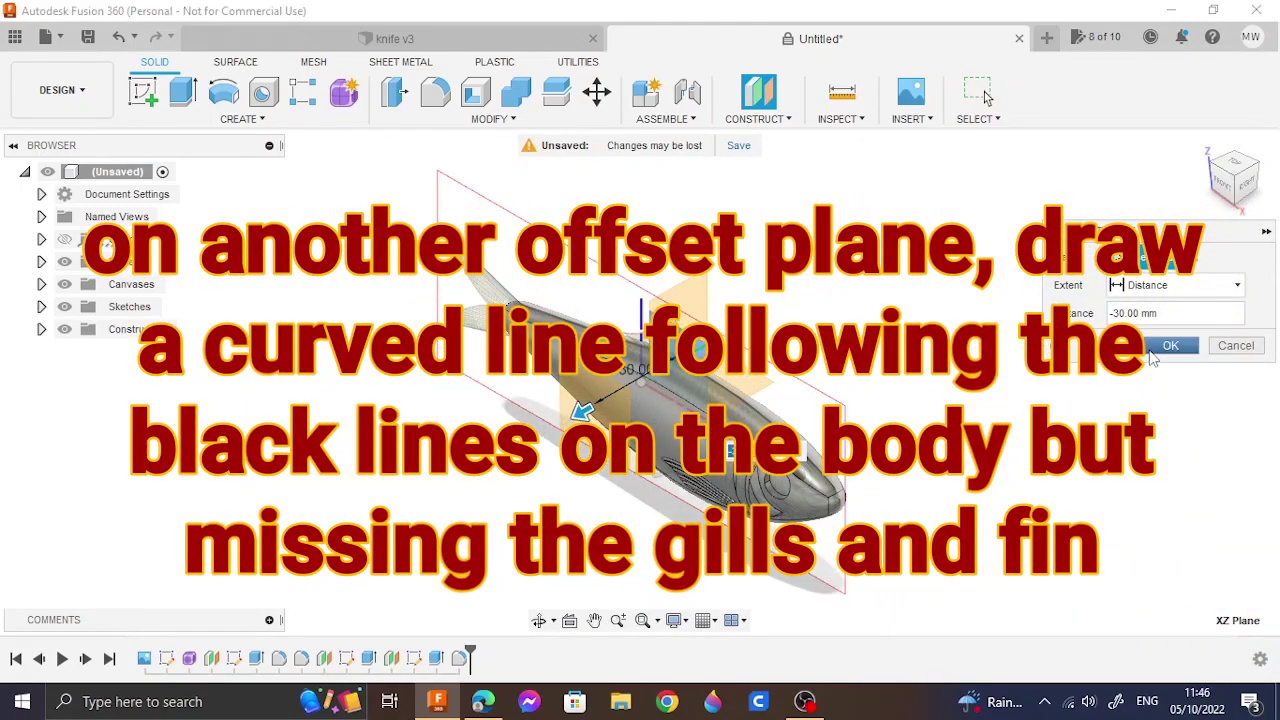
left_click(1150, 347)
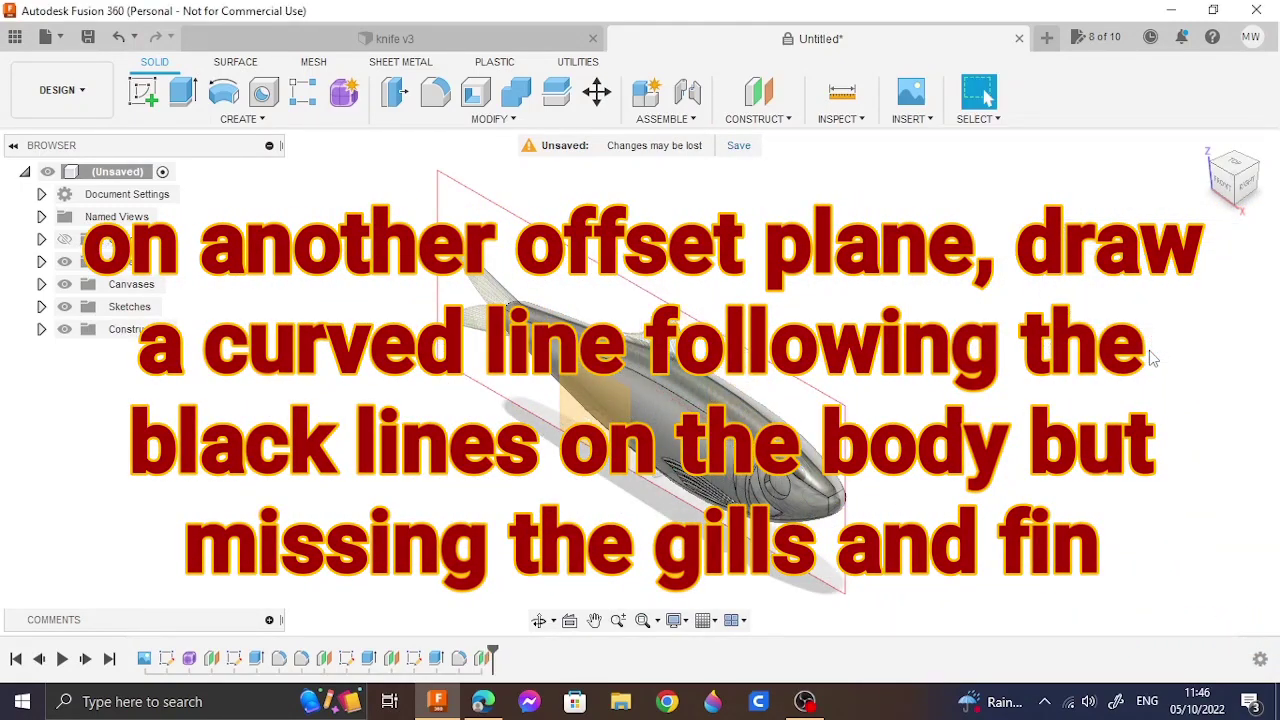
left_click(143, 91)
left_click(595, 415)
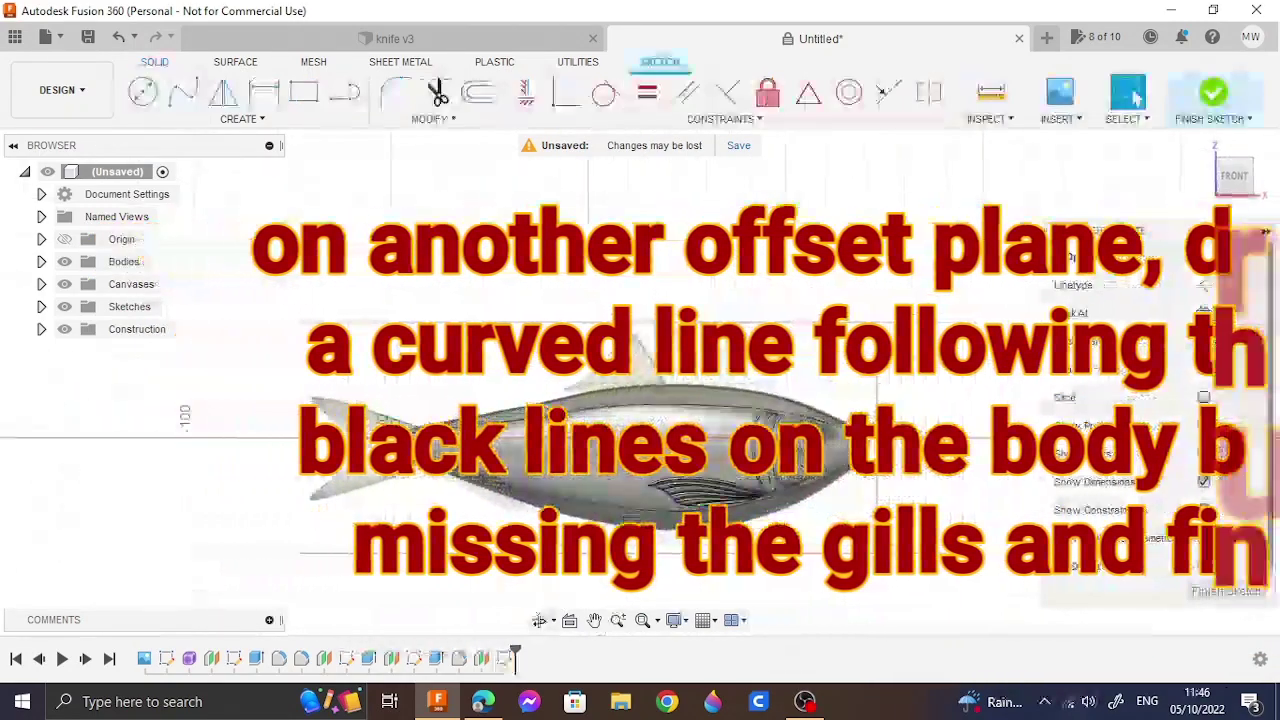
left_click(240, 118)
left_click(290, 203)
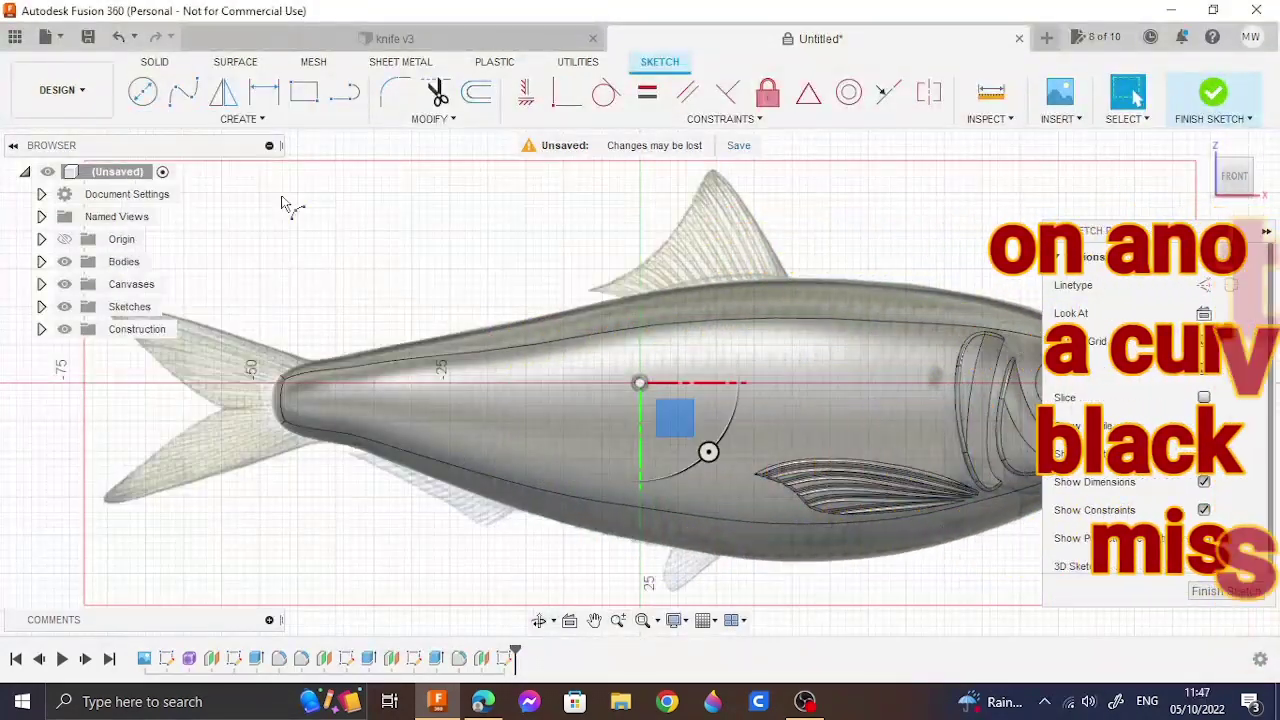
key("Escape")
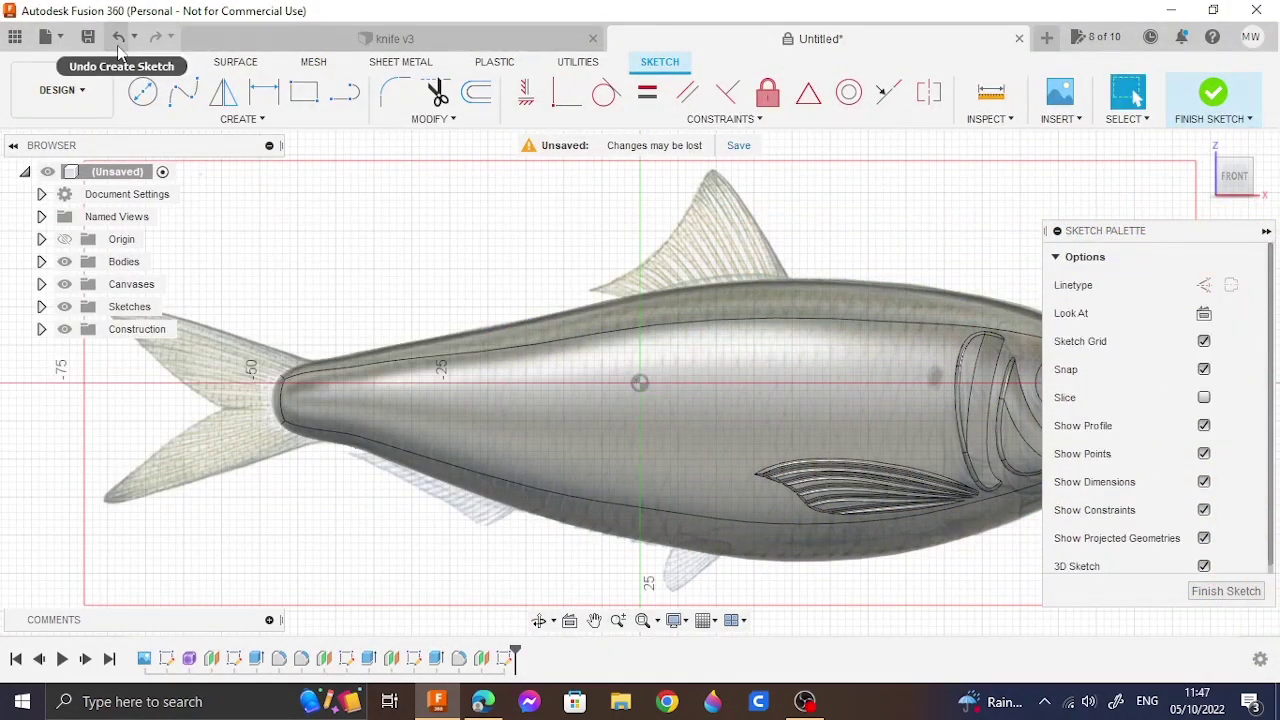
left_click(174, 91)
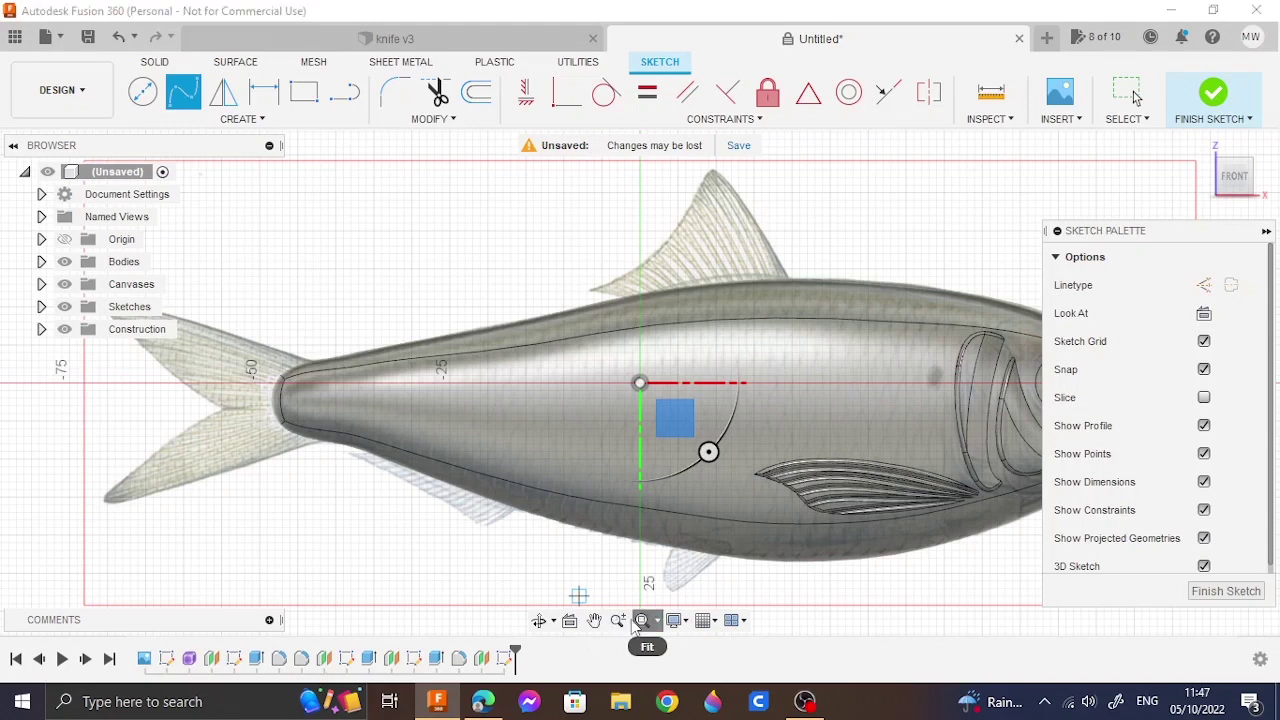
left_click(594, 620)
scroll(617, 500, "up", 5)
left_click_drag(603, 323, 290, 342)
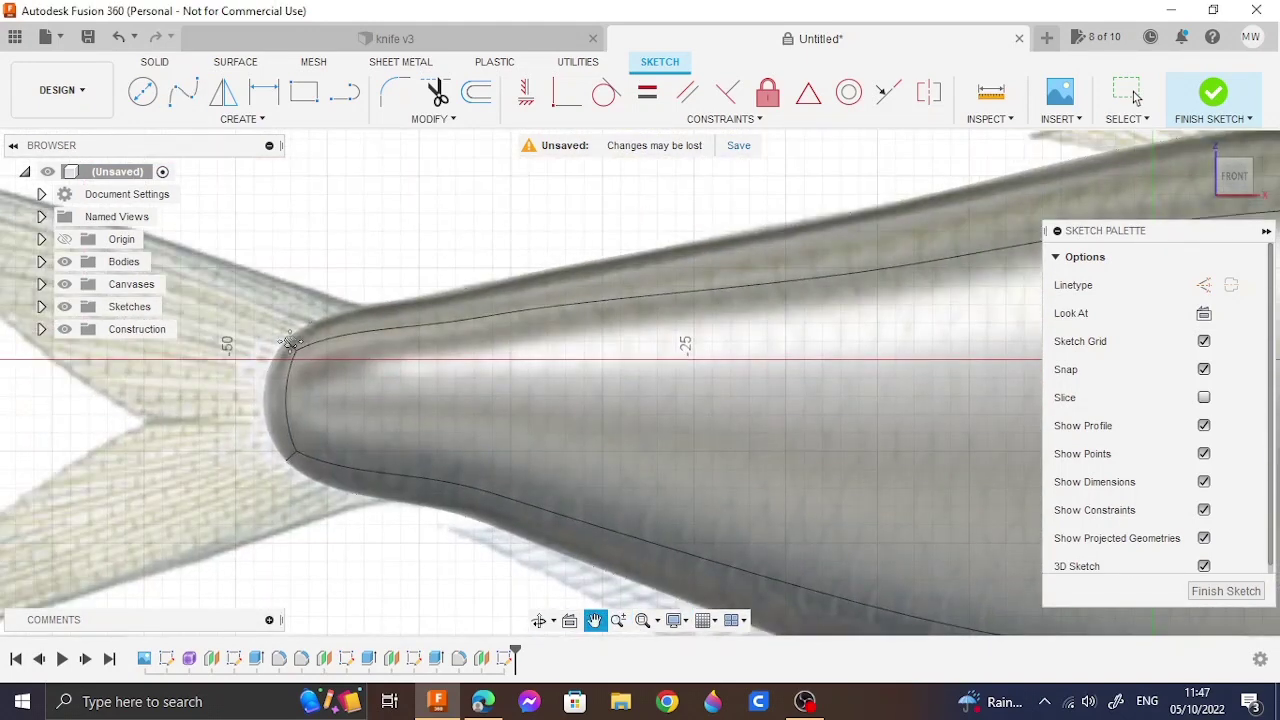
Step: Trace spline points from the tail along the upper body line past the gills and down the back
left_click(308, 376)
left_click(327, 358)
left_click(528, 322)
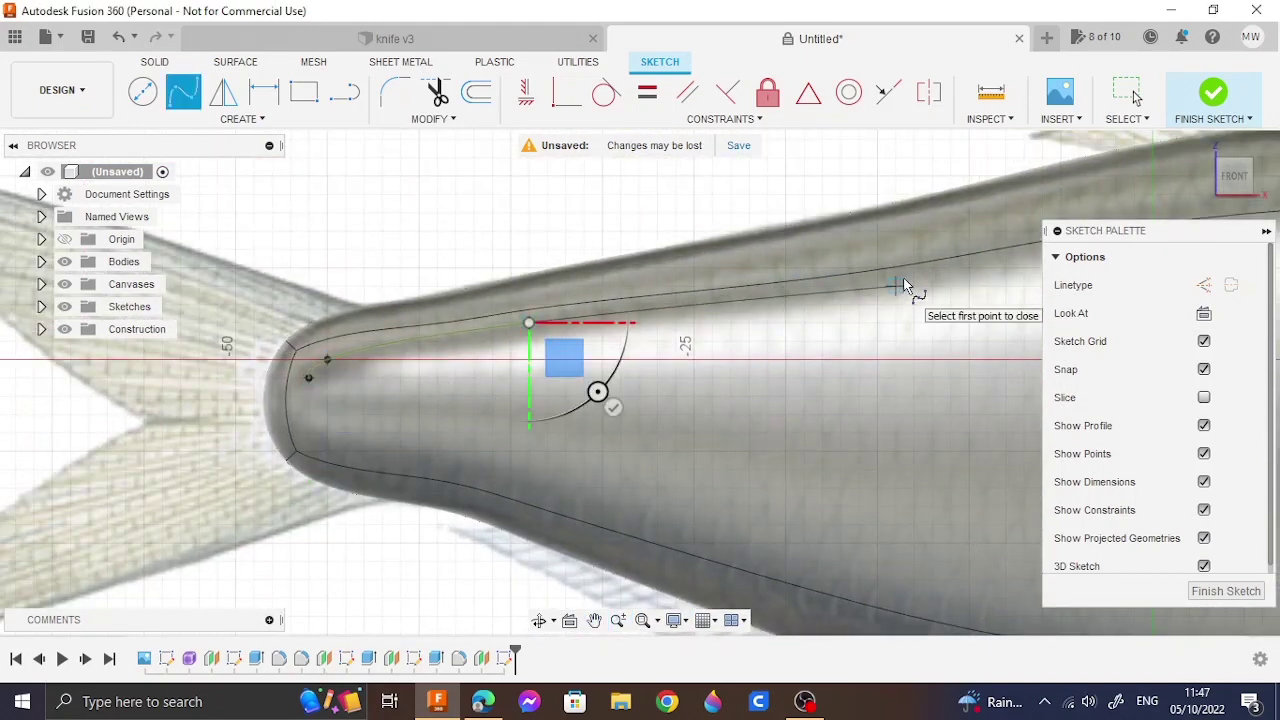
left_click(950, 268)
middle_click_drag(678, 560, 408, 318)
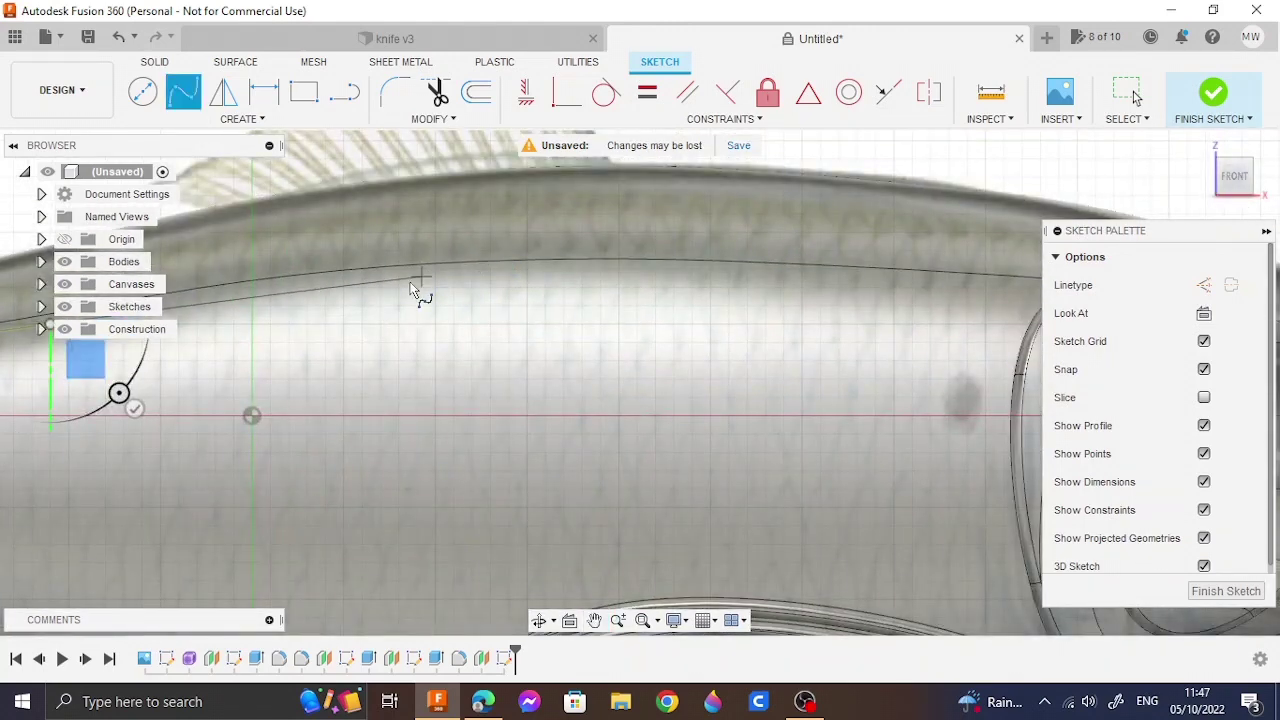
left_click(343, 287)
left_click(710, 269)
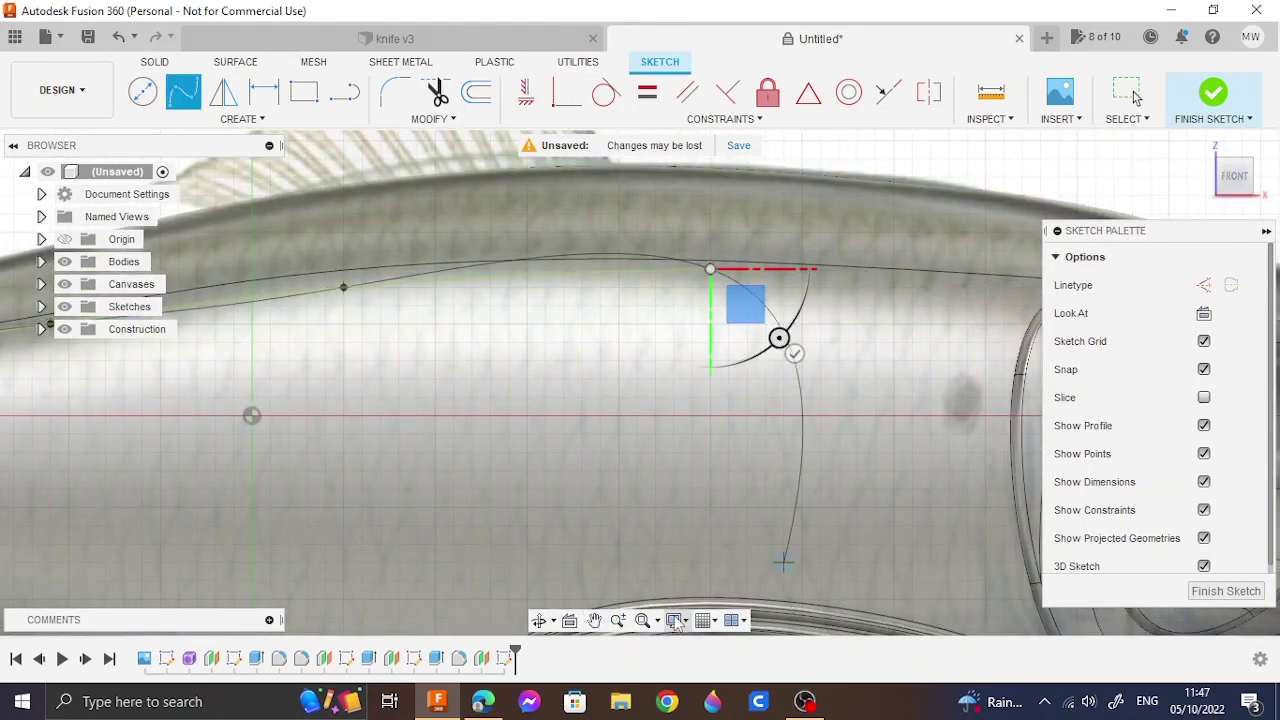
middle_click_drag(1042, 298, 822, 278)
left_click(821, 269)
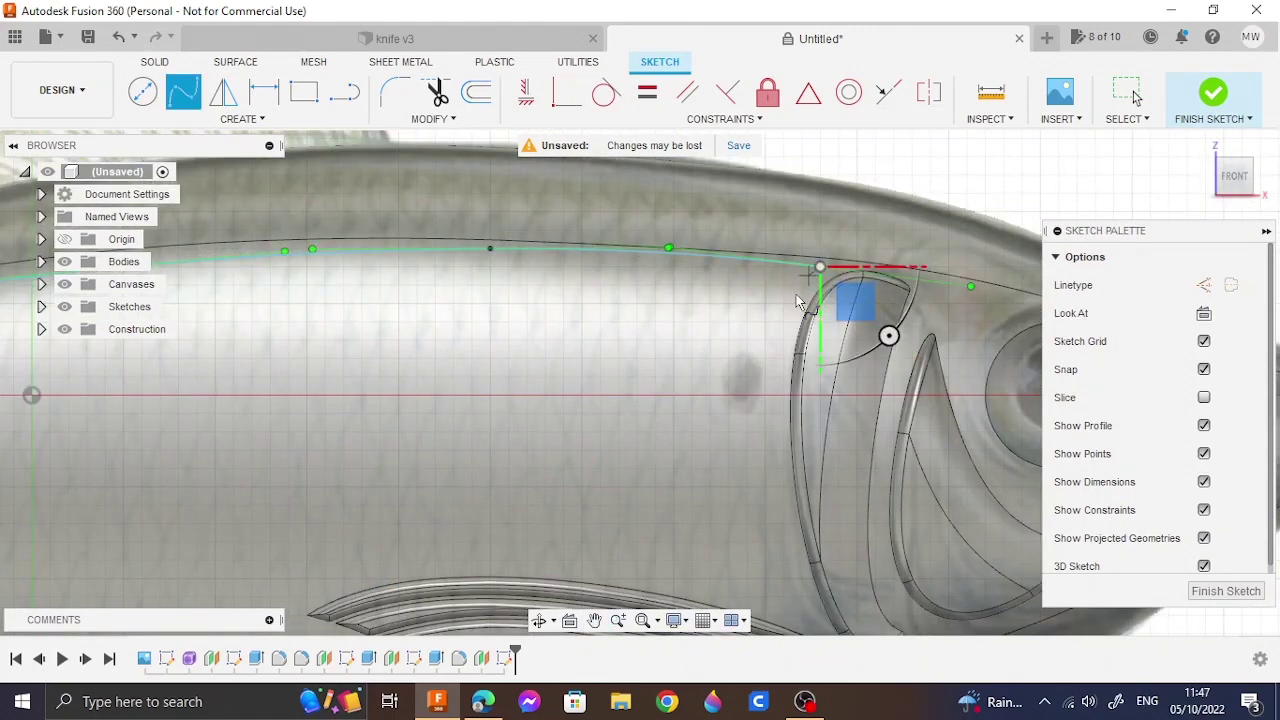
left_click(783, 322)
left_click(783, 478)
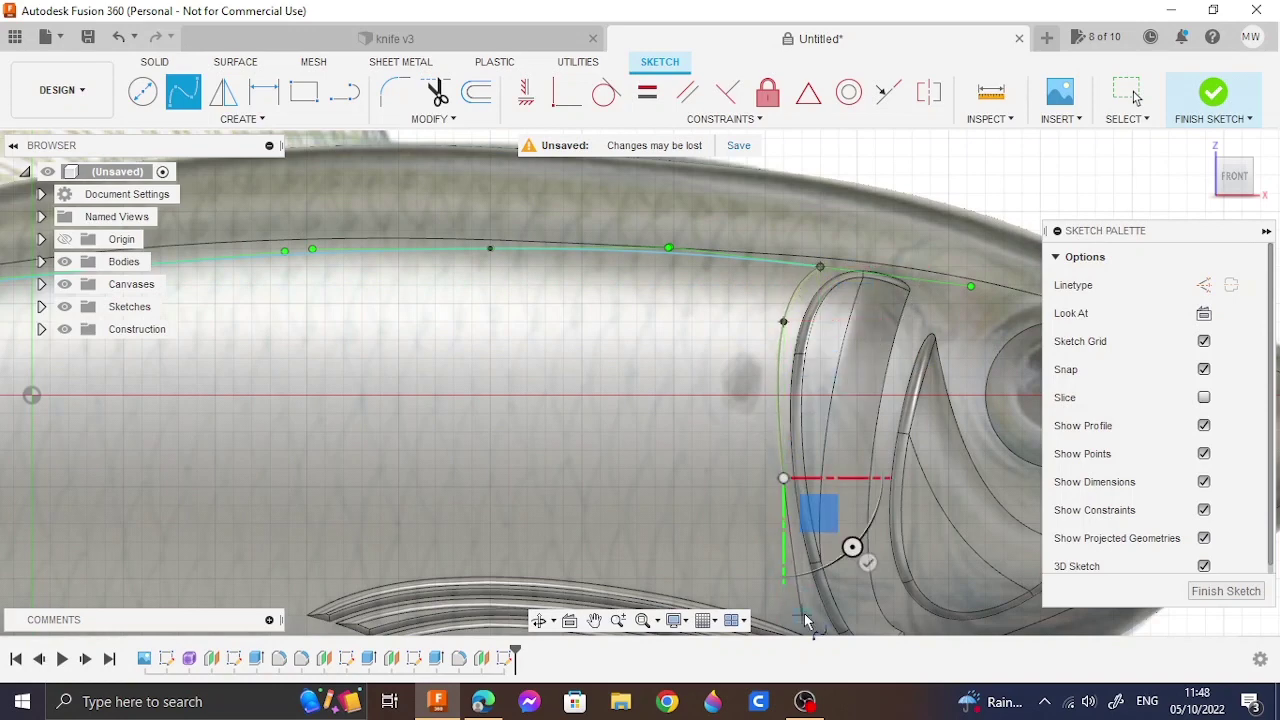
Step: Continue the spline around the fin tip and along the belly, closing it on the start point
middle_click_drag(628, 556, 558, 416)
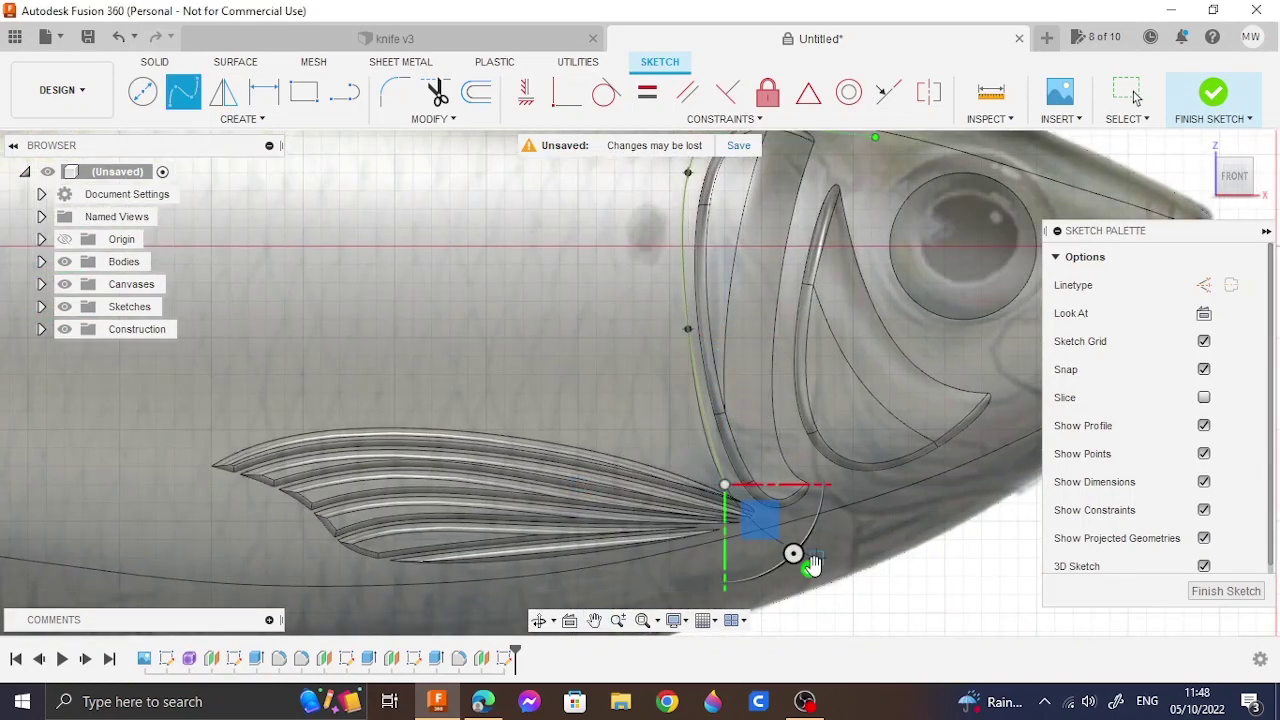
left_click(559, 430)
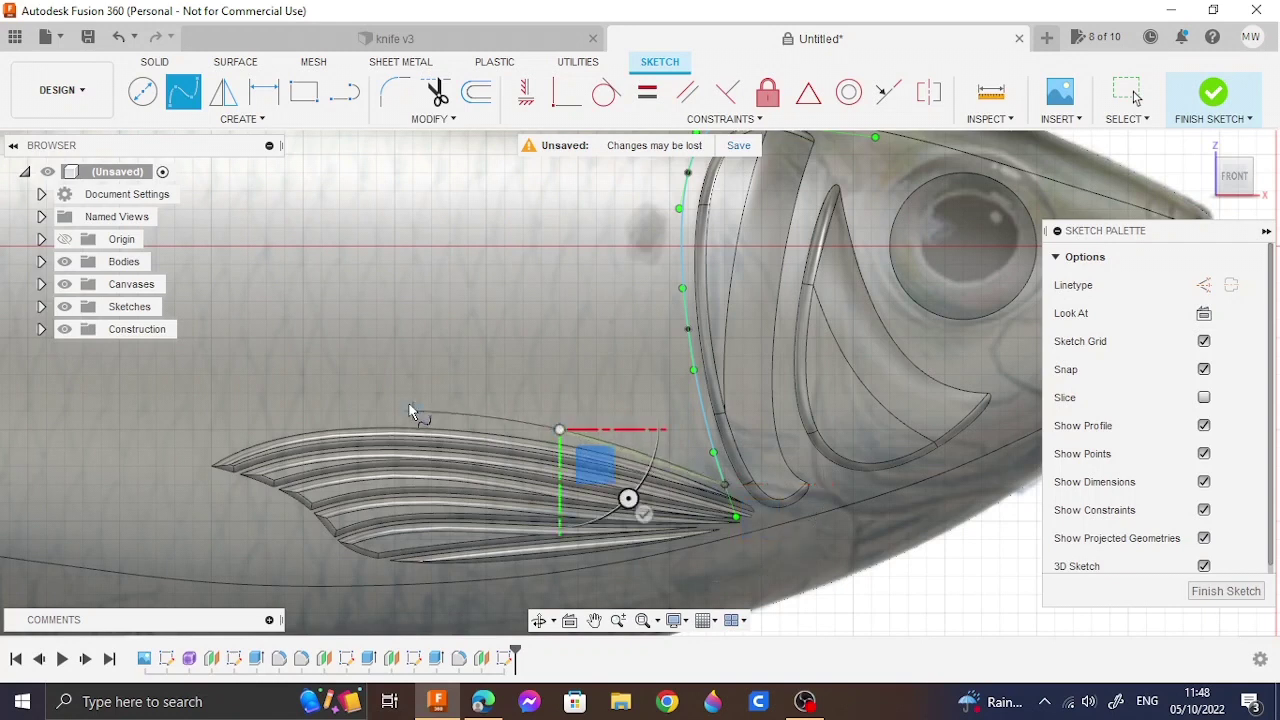
left_click(350, 417)
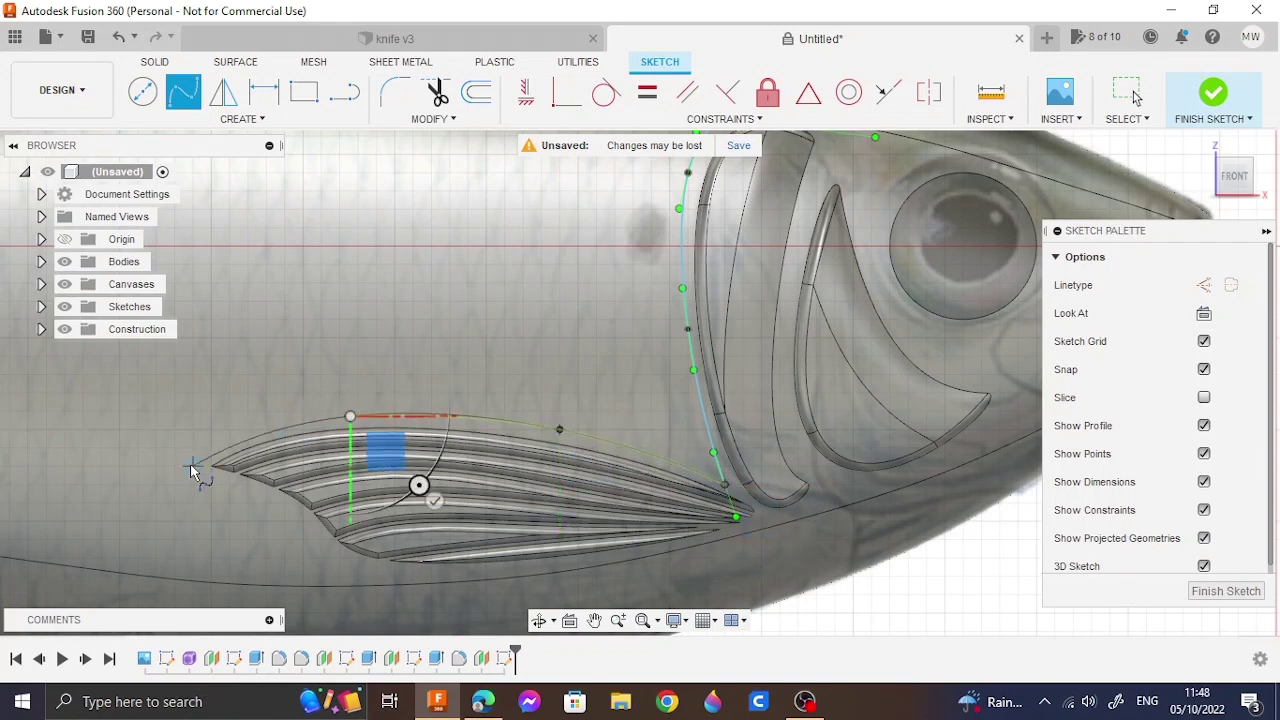
left_click(193, 466)
left_click(229, 485)
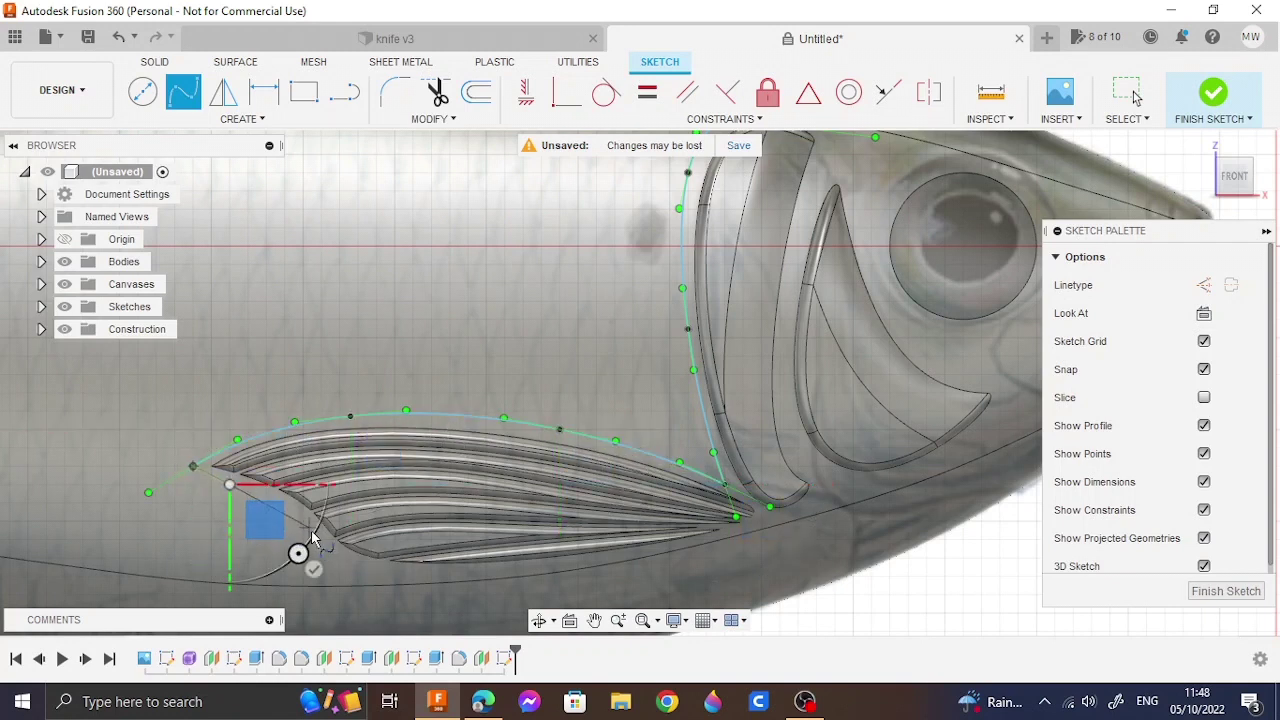
middle_click_drag(323, 573, 817, 477)
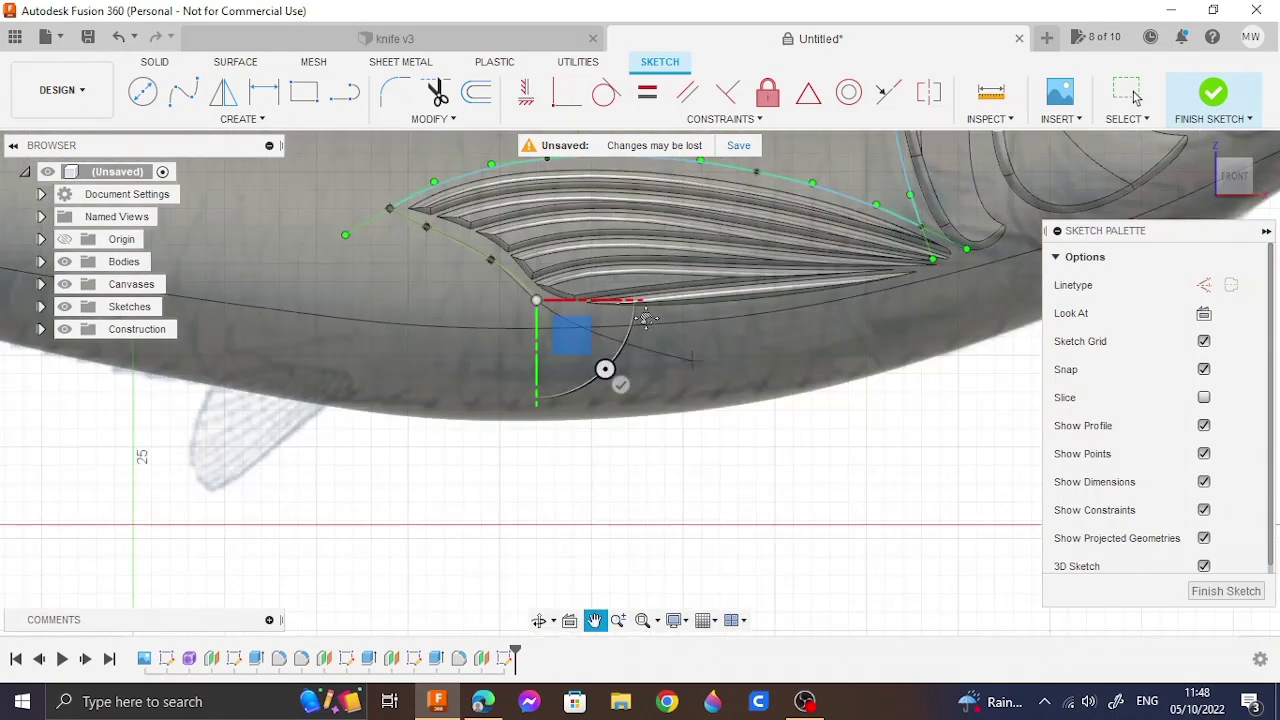
left_click(668, 408)
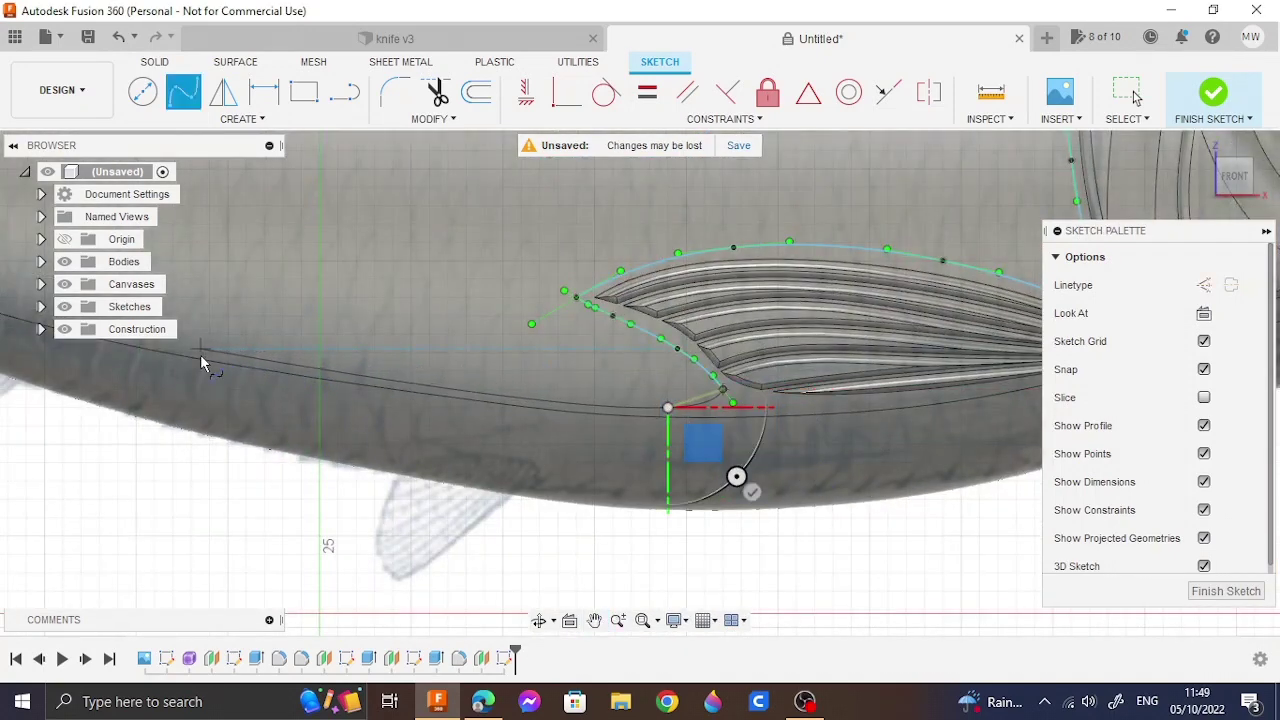
left_click(203, 357)
middle_click_drag(352, 290, 1095, 480)
left_click(372, 385)
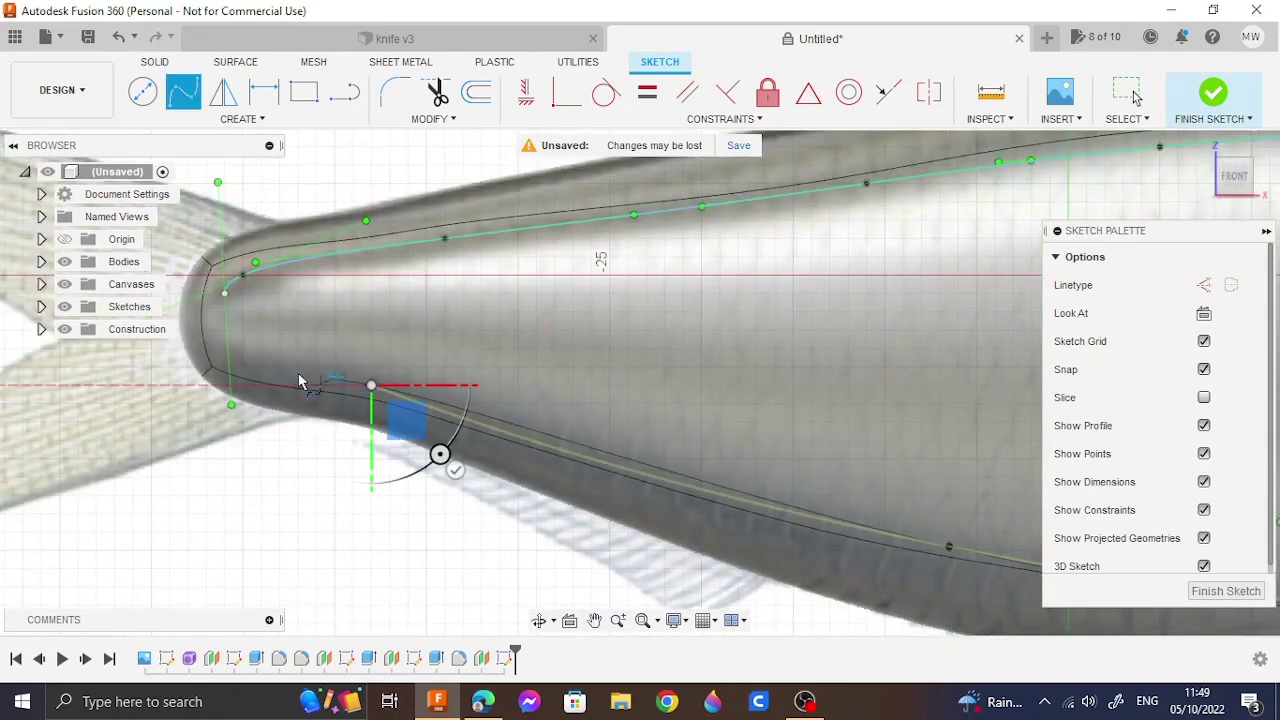
left_click(242, 367)
left_click(223, 297)
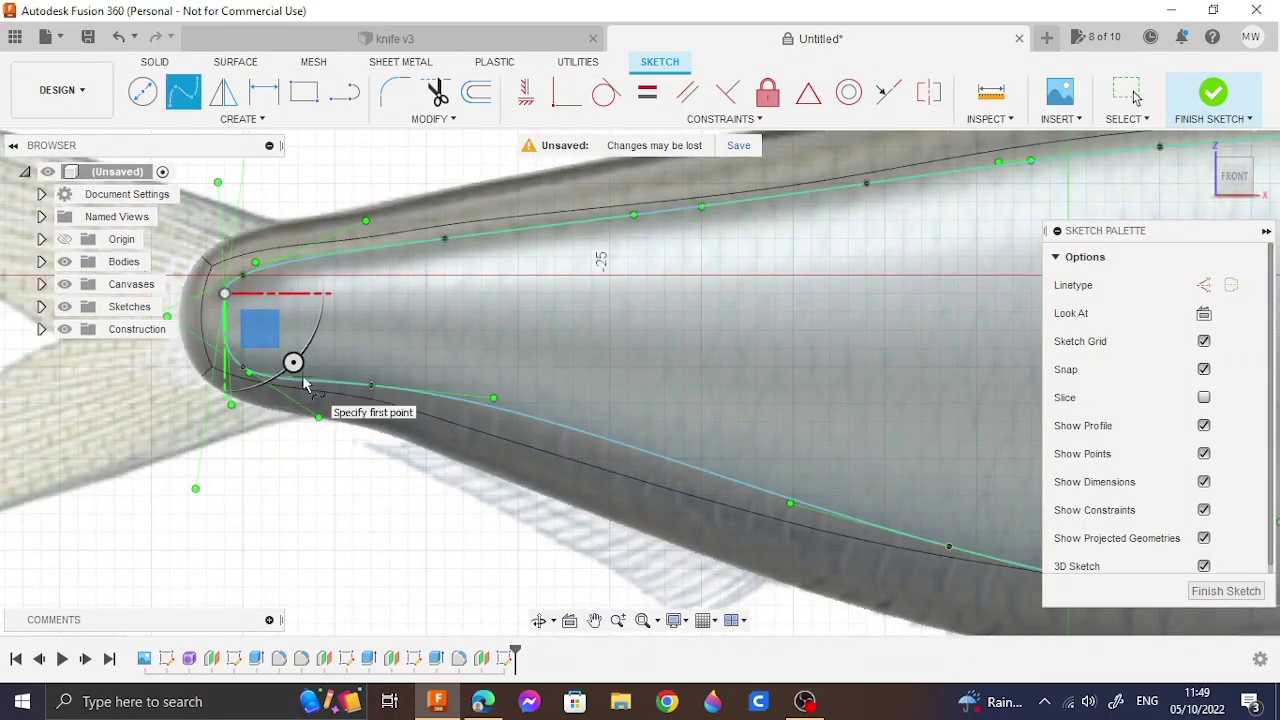
Step: Finish the outline spline and undo the accidental reshape of its lower-left fit points
left_click(1100, 86)
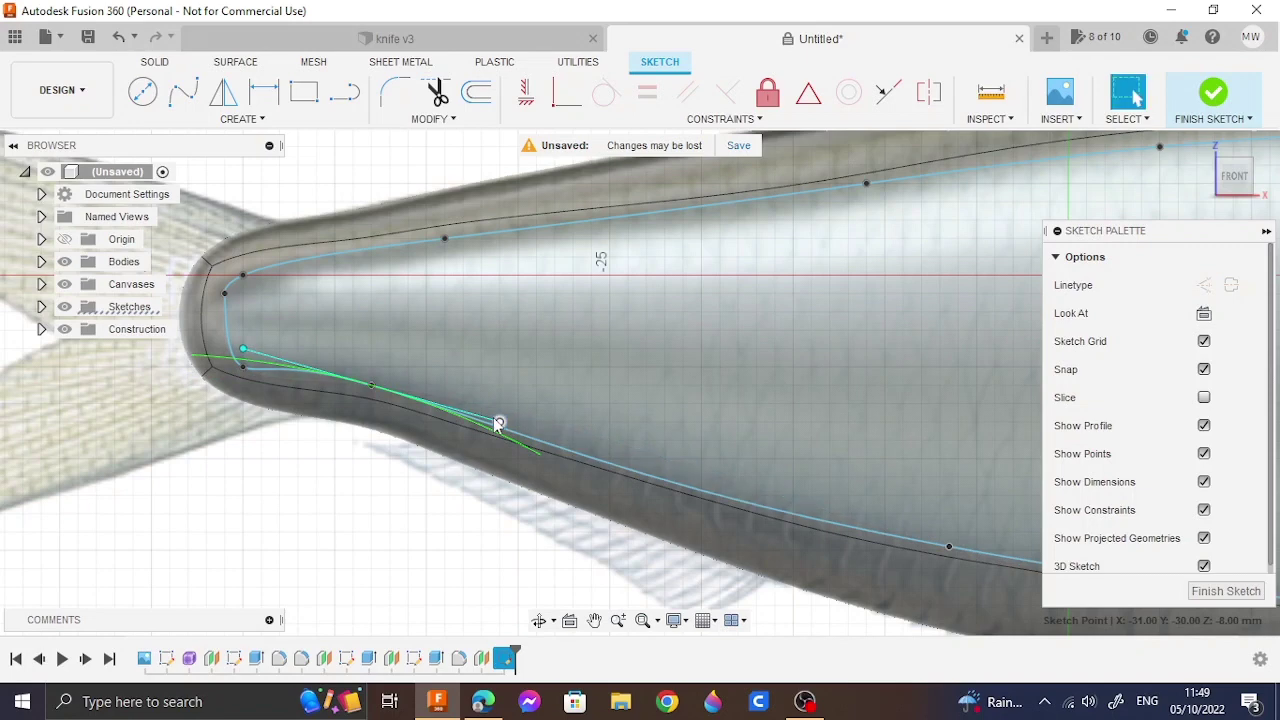
left_click_drag(371, 390, 350, 390)
left_click_drag(241, 368, 228, 362)
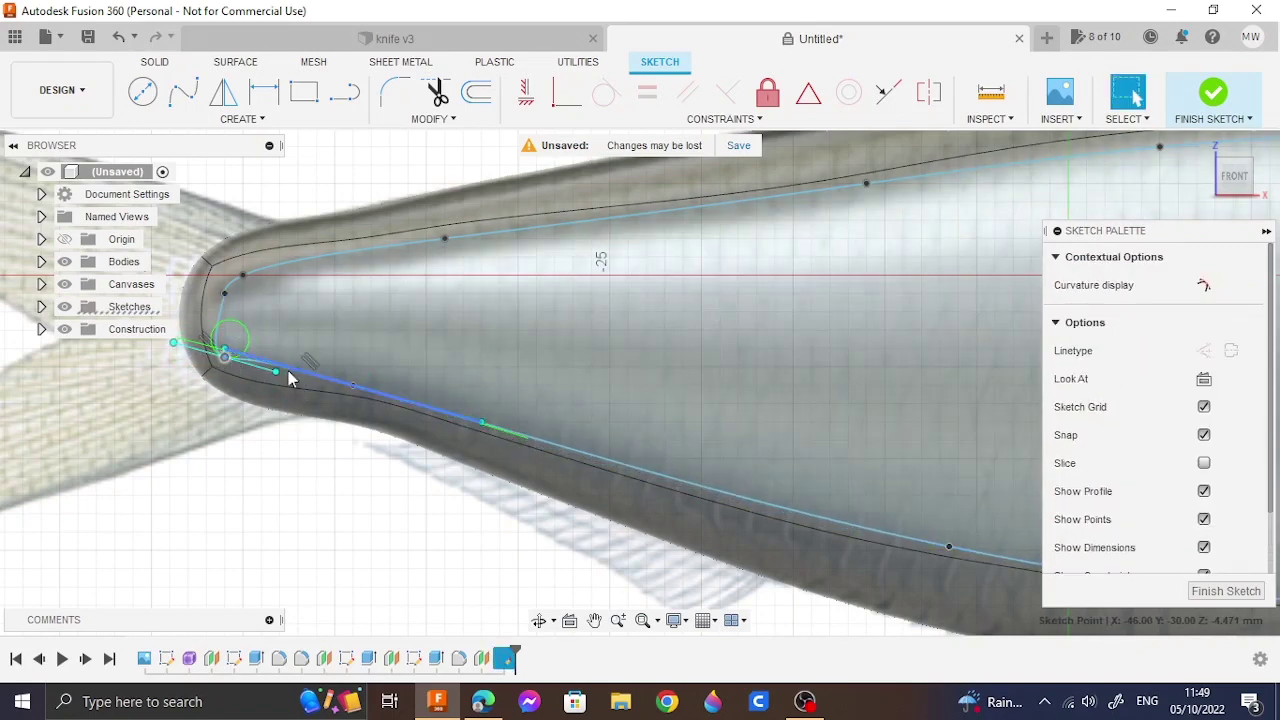
left_click(390, 490)
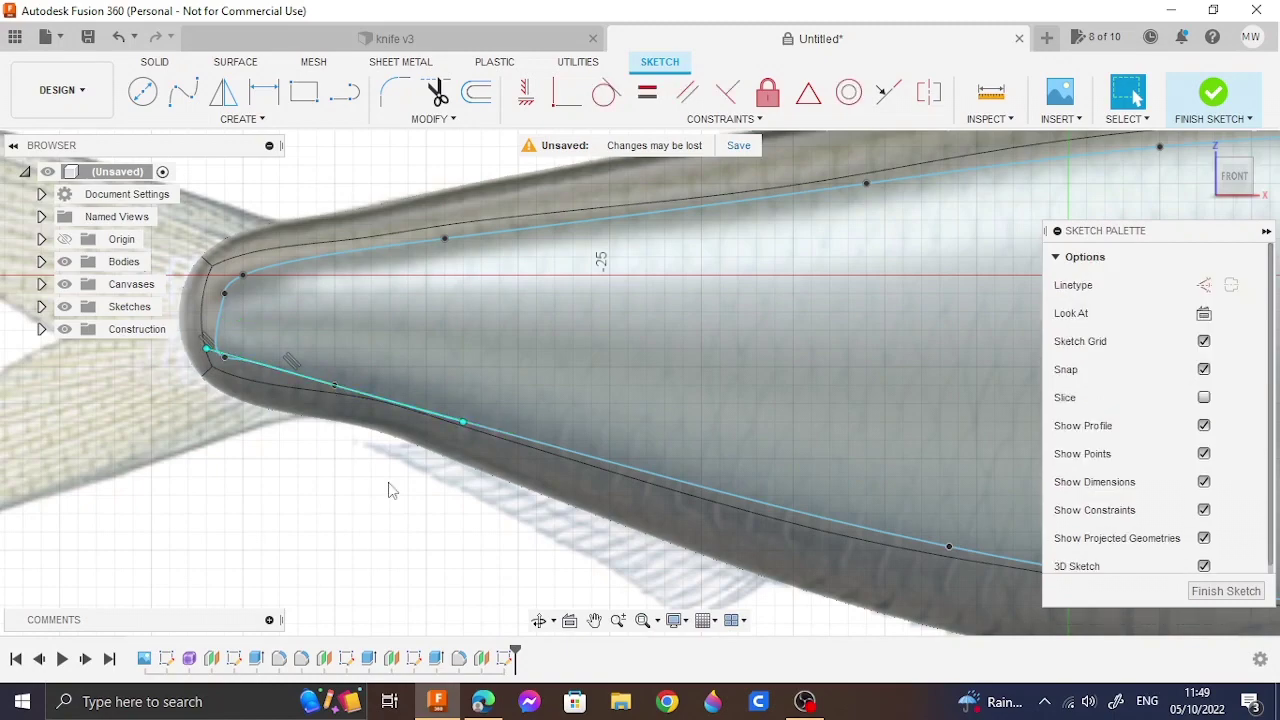
key("ctrl+z")
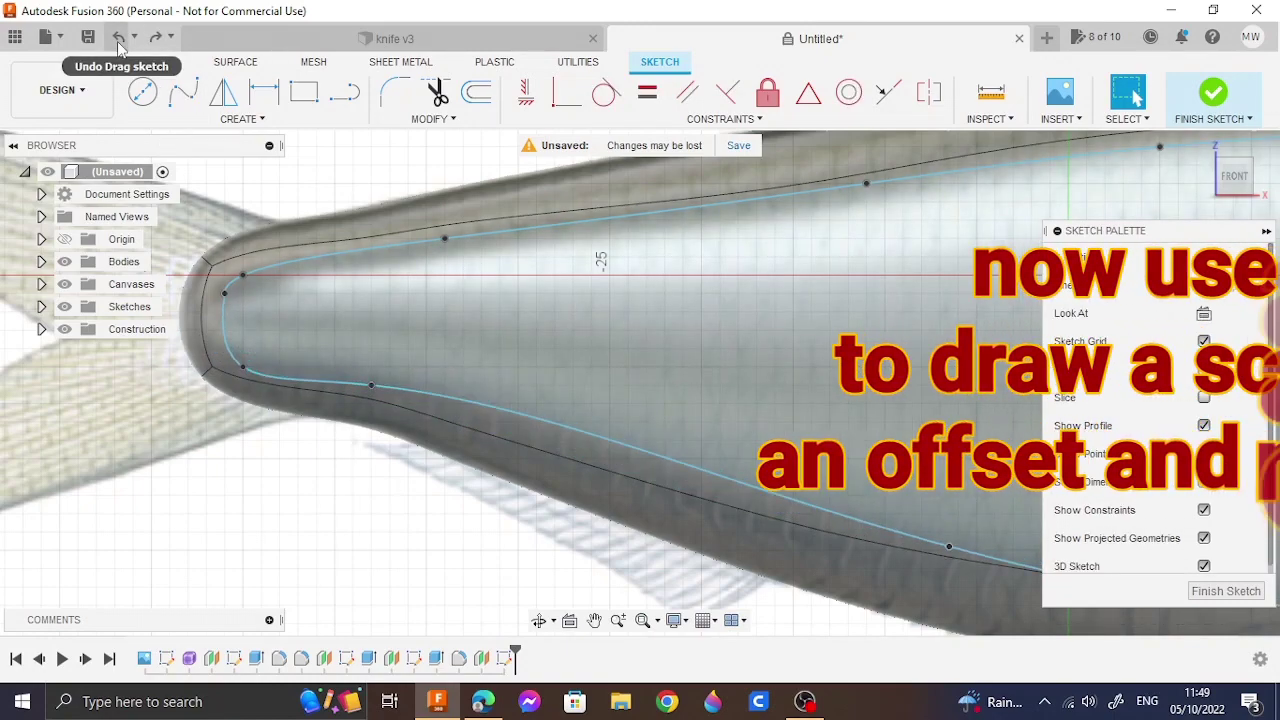
Step: Fit the fish in view, choose the 3-Point Arc tool, and zoom to the tail area
left_click(791, 517)
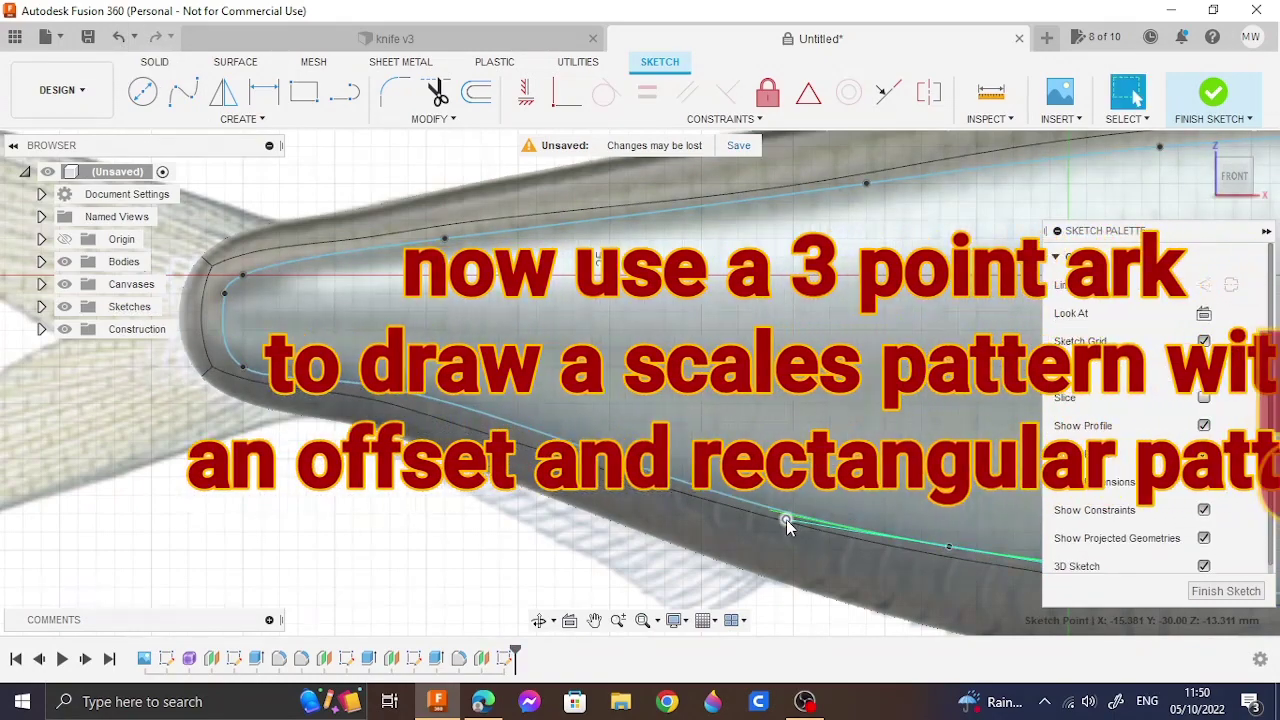
scroll(786, 519, "down", 5)
left_click(594, 620)
left_click(641, 620)
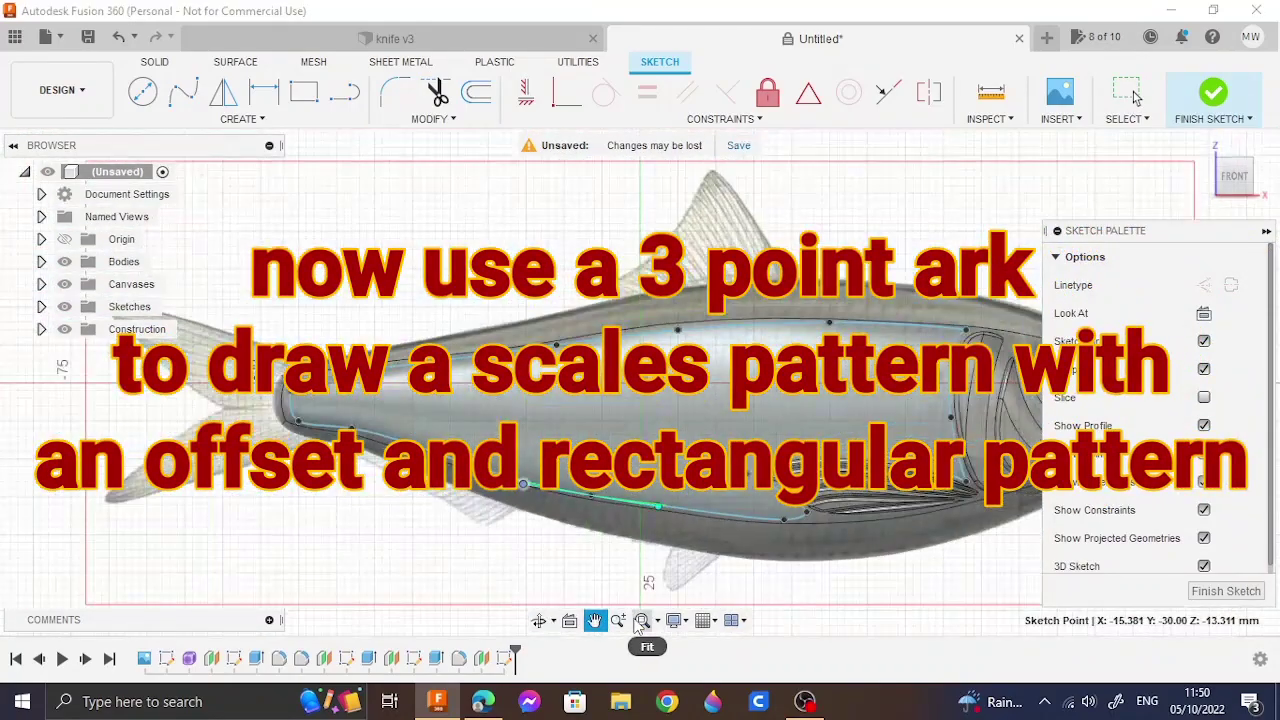
left_click(238, 119)
mouse_move(152, 201)
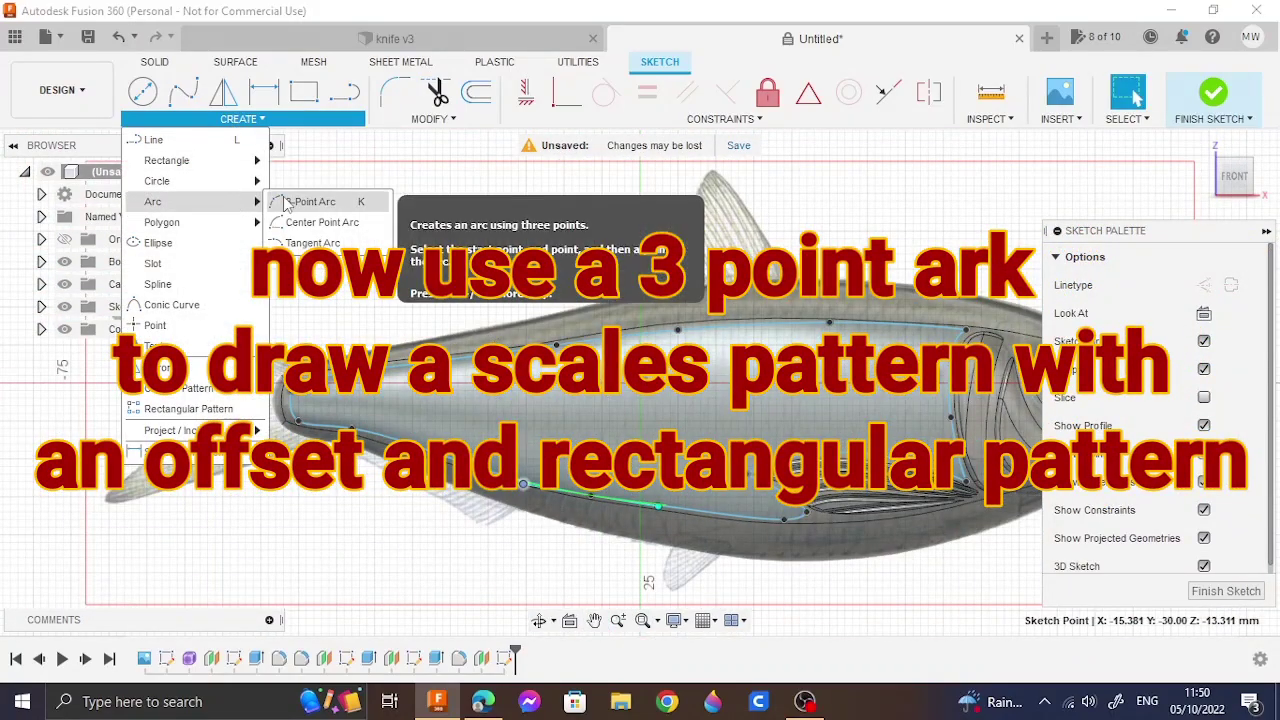
left_click(288, 204)
scroll(600, 560, "up", 5)
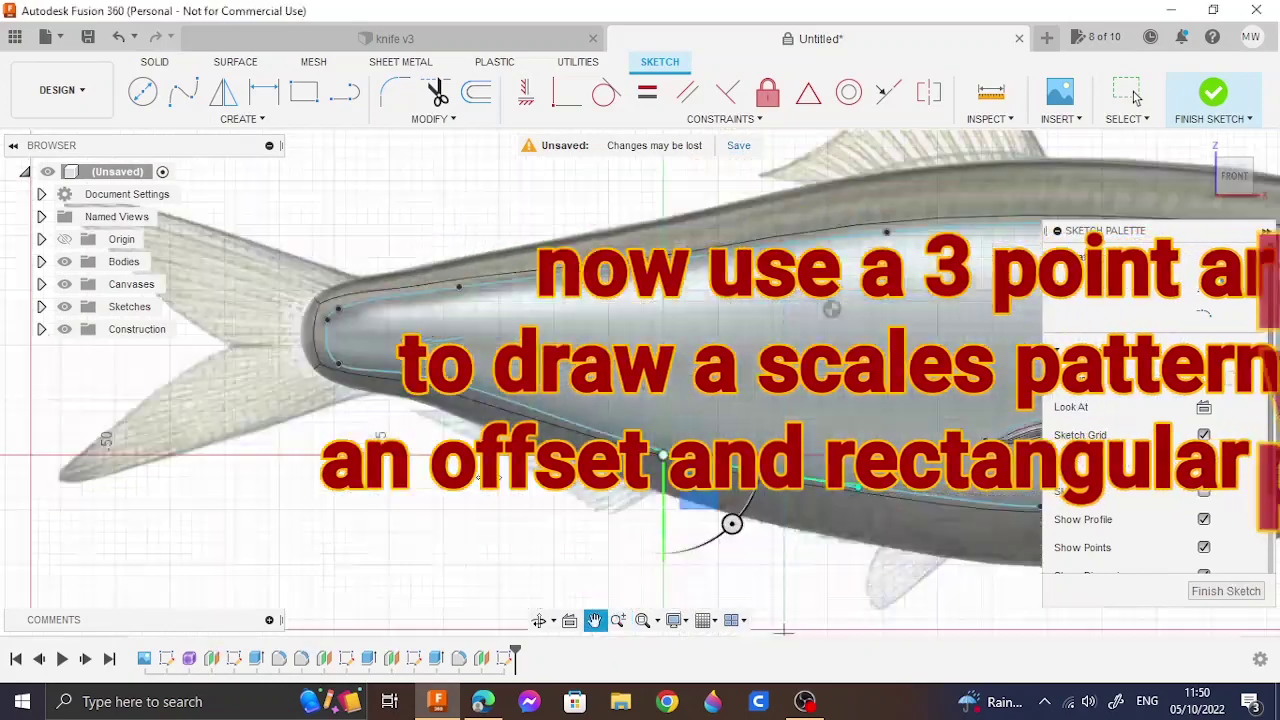
left_click_drag(667, 488, 796, 575)
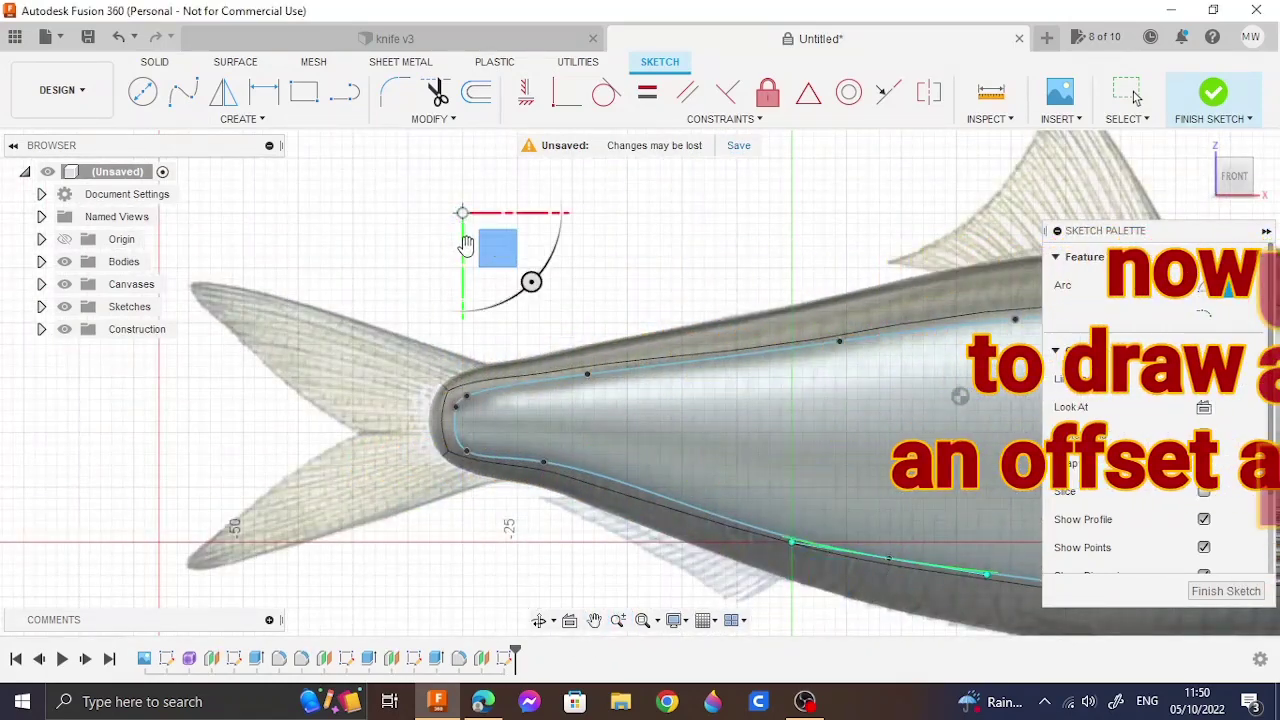
Step: Chain three right-bulging scallop arcs down above the tail, cancelling the unwanted fourth arc
left_click(462, 213)
left_click(462, 257)
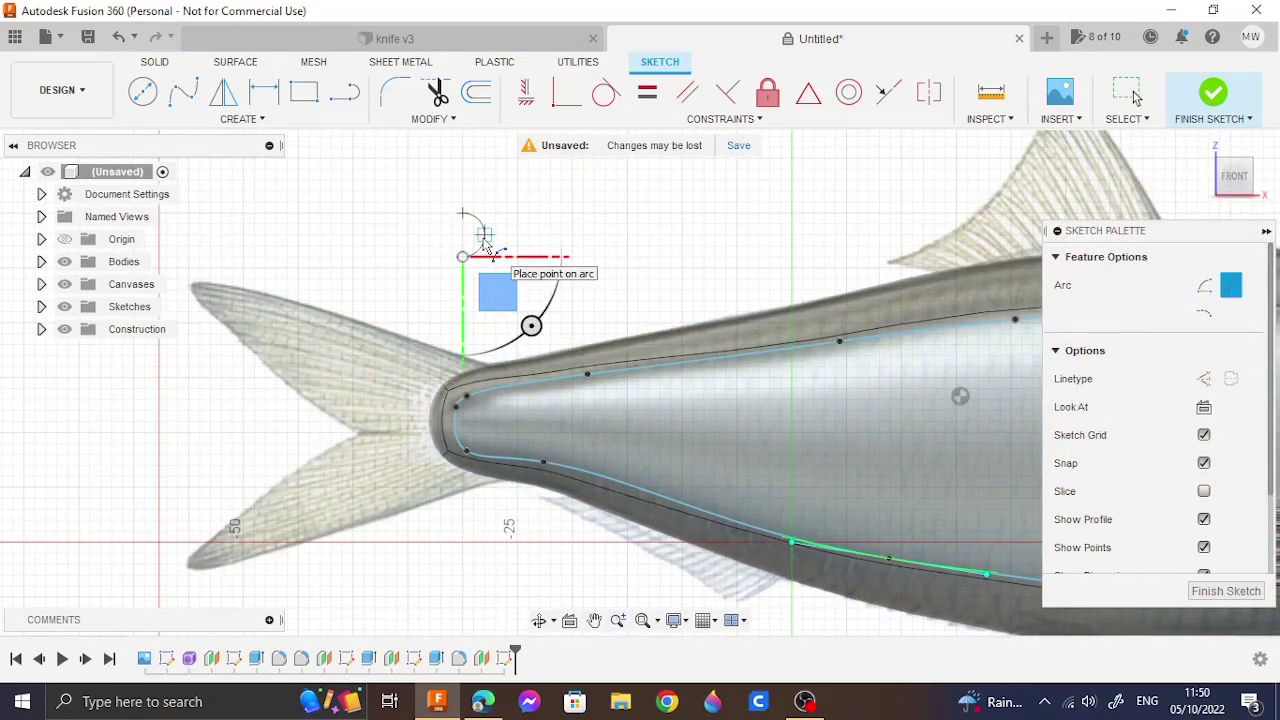
left_click(484, 235)
left_click(462, 257)
left_click(462, 300)
left_click(484, 279)
left_click(462, 300)
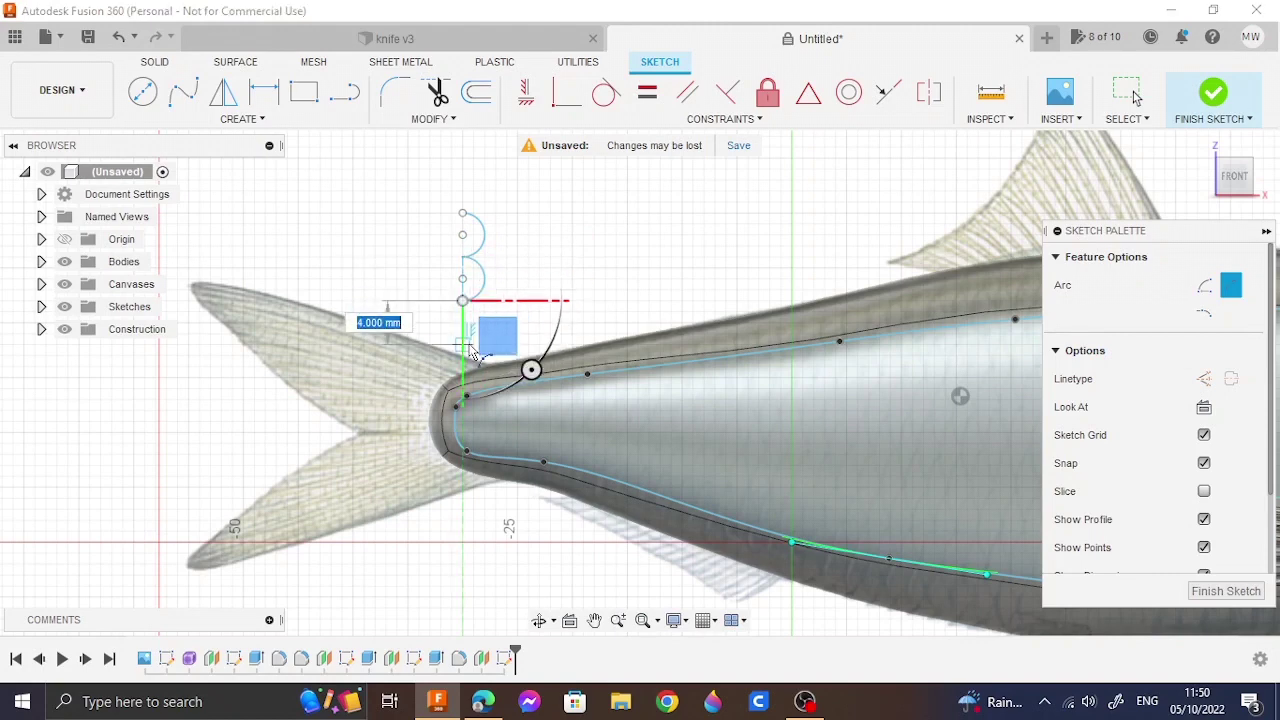
left_click(462, 345)
left_click(484, 322)
left_click(462, 345)
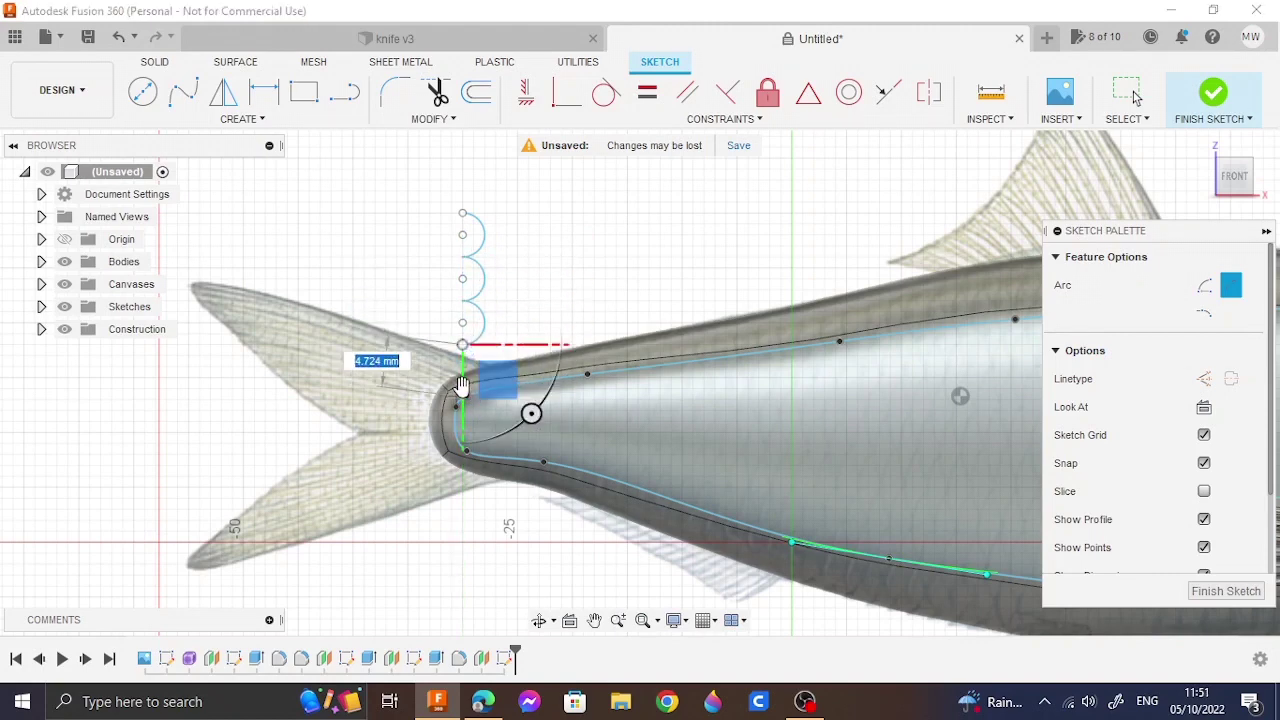
key("ctrl+z")
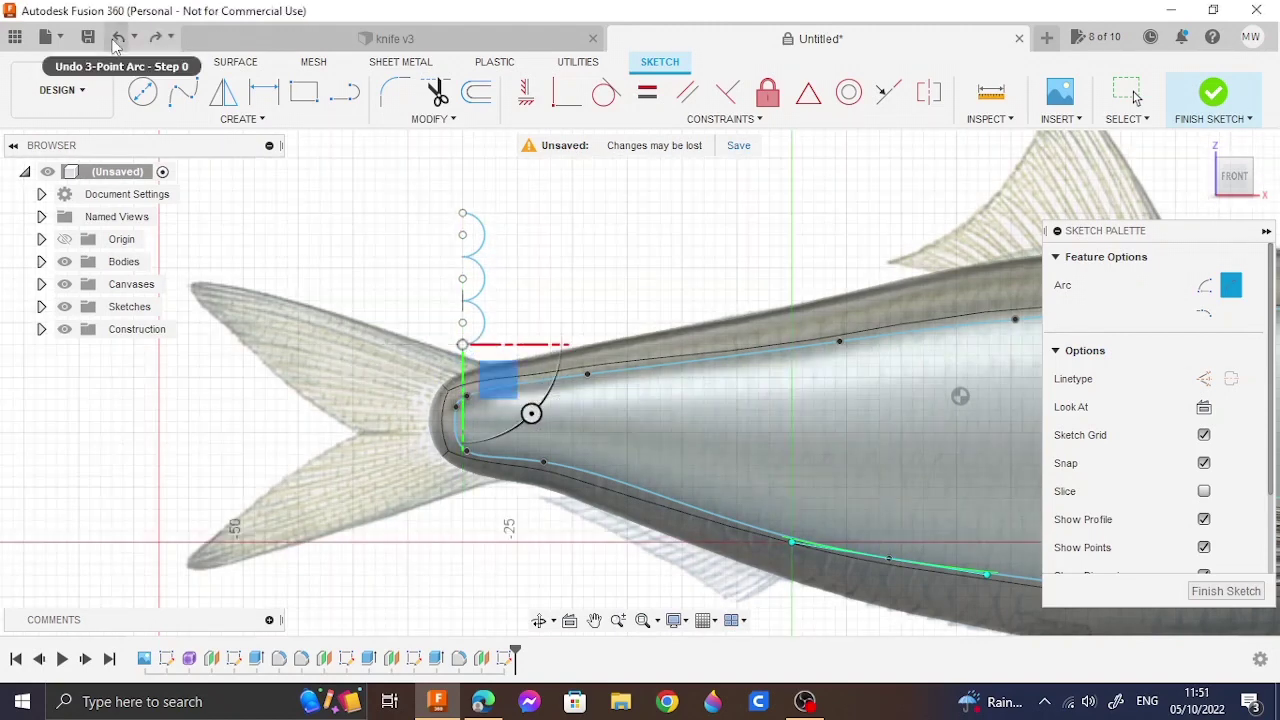
Step: Restart the 3-point arc and start a new arc with its end fixed 4 mm below
left_click(463, 346)
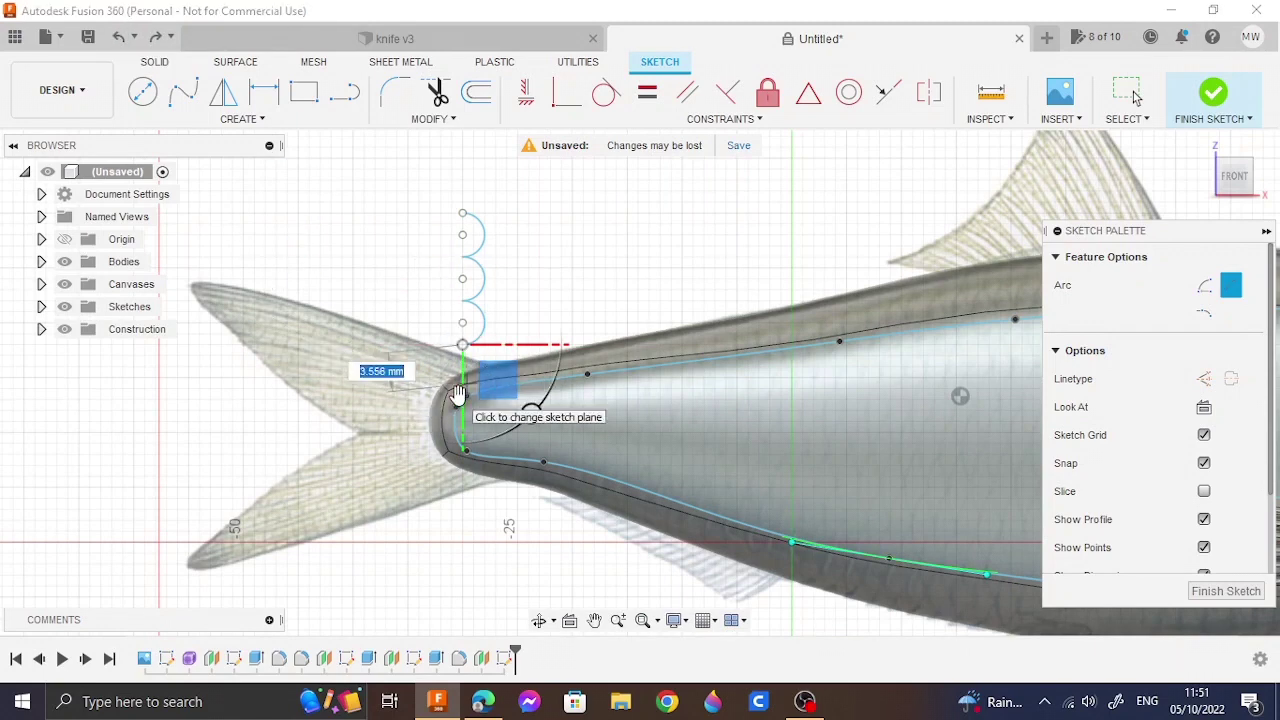
scroll(460, 400, "up", 5)
scroll(600, 400, "down", 3)
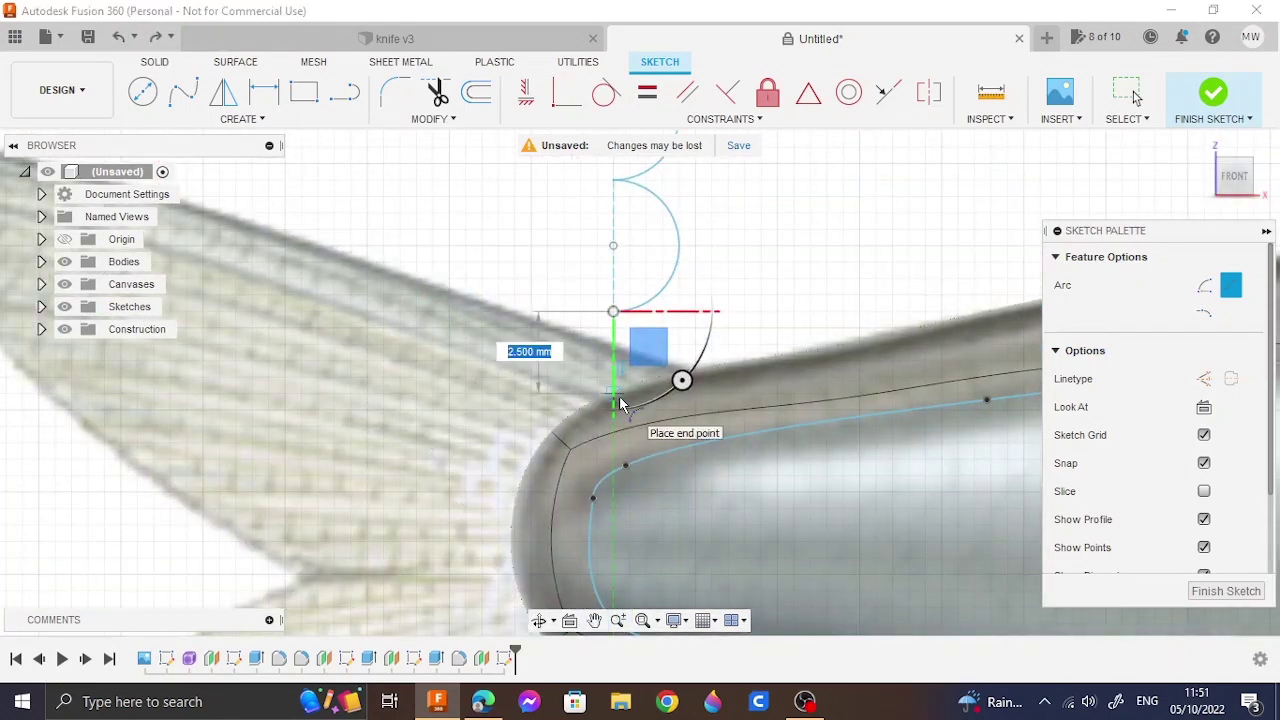
left_click(238, 118)
left_click(309, 200)
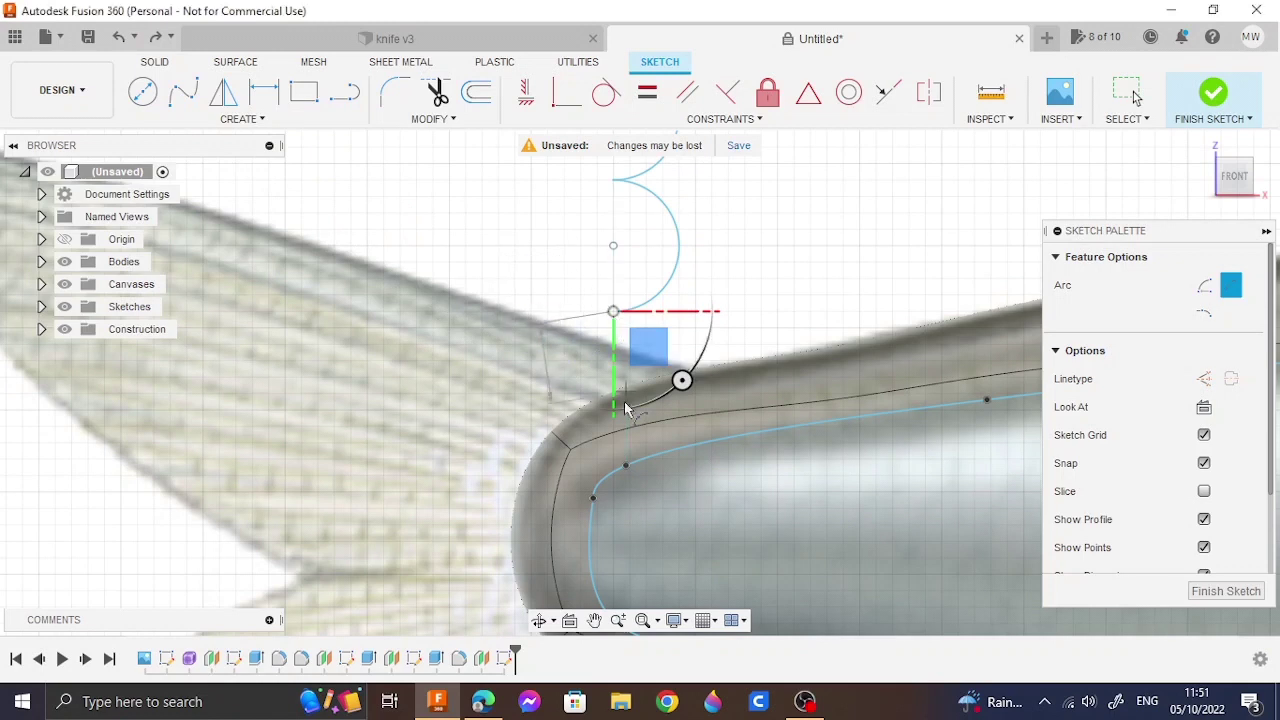
type("4")
key("Return")
left_click(614, 443)
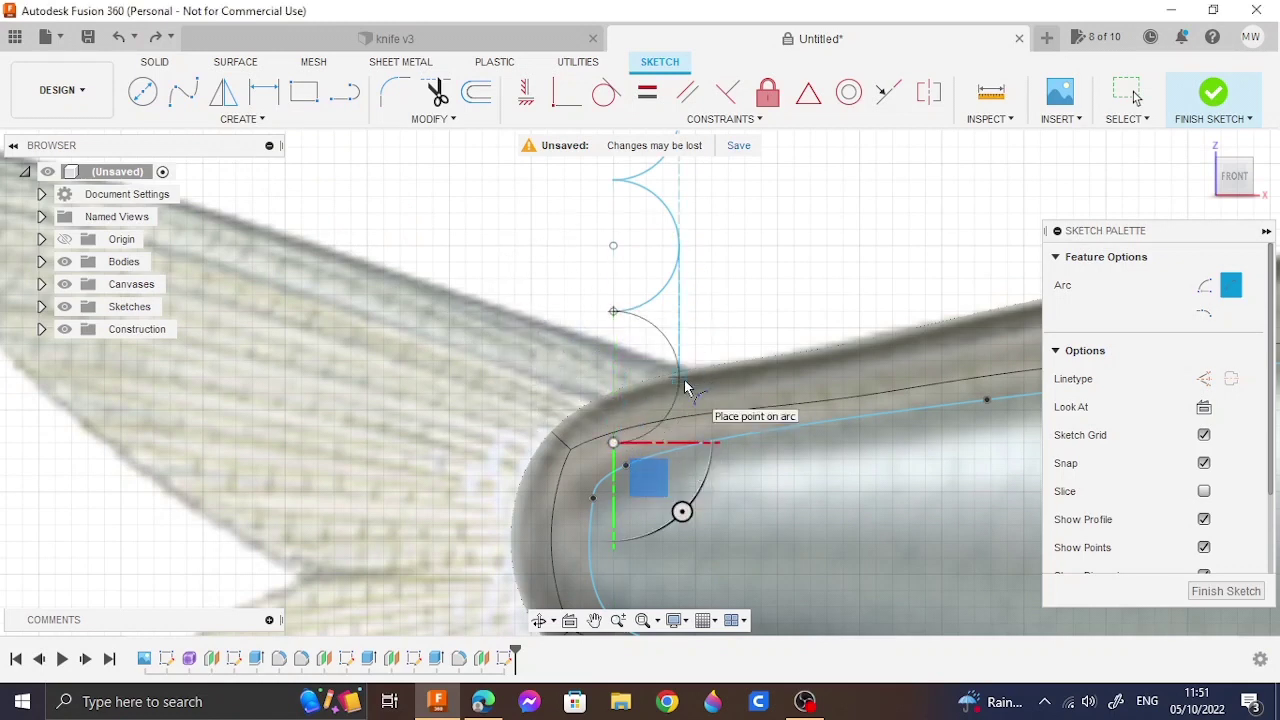
type("4")
key("Return")
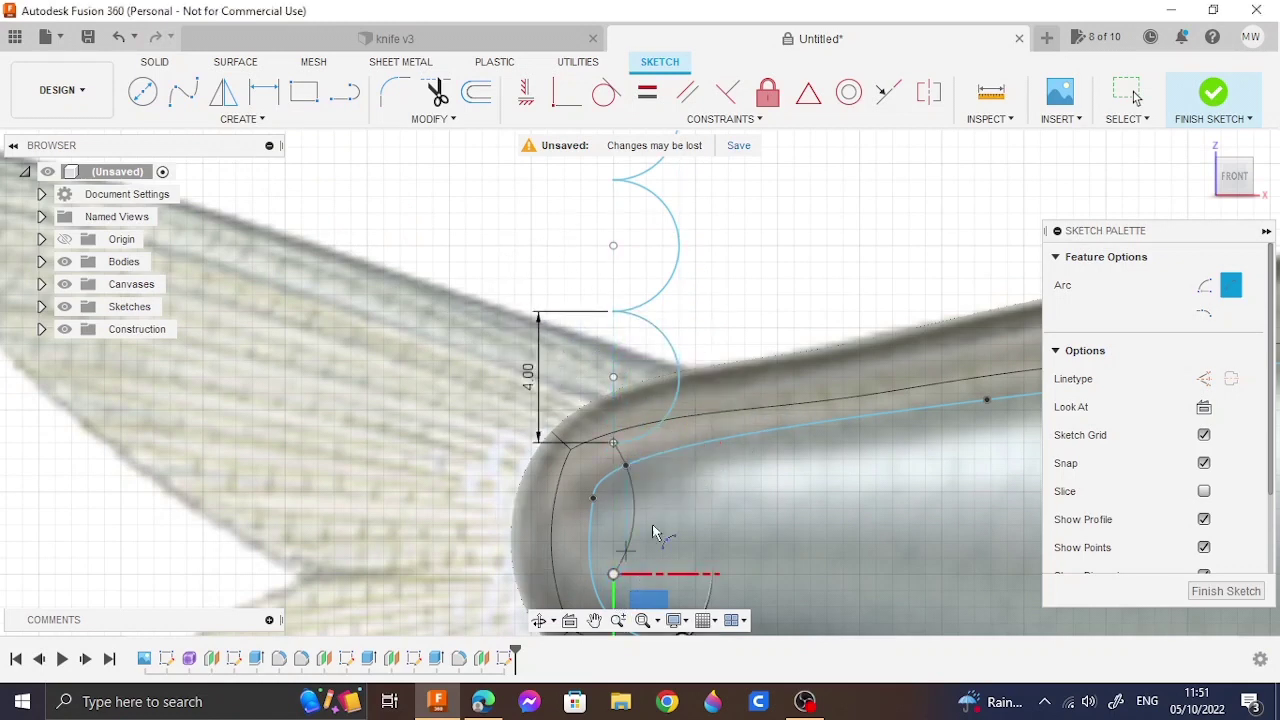
middle_click_drag(594, 570, 568, 315)
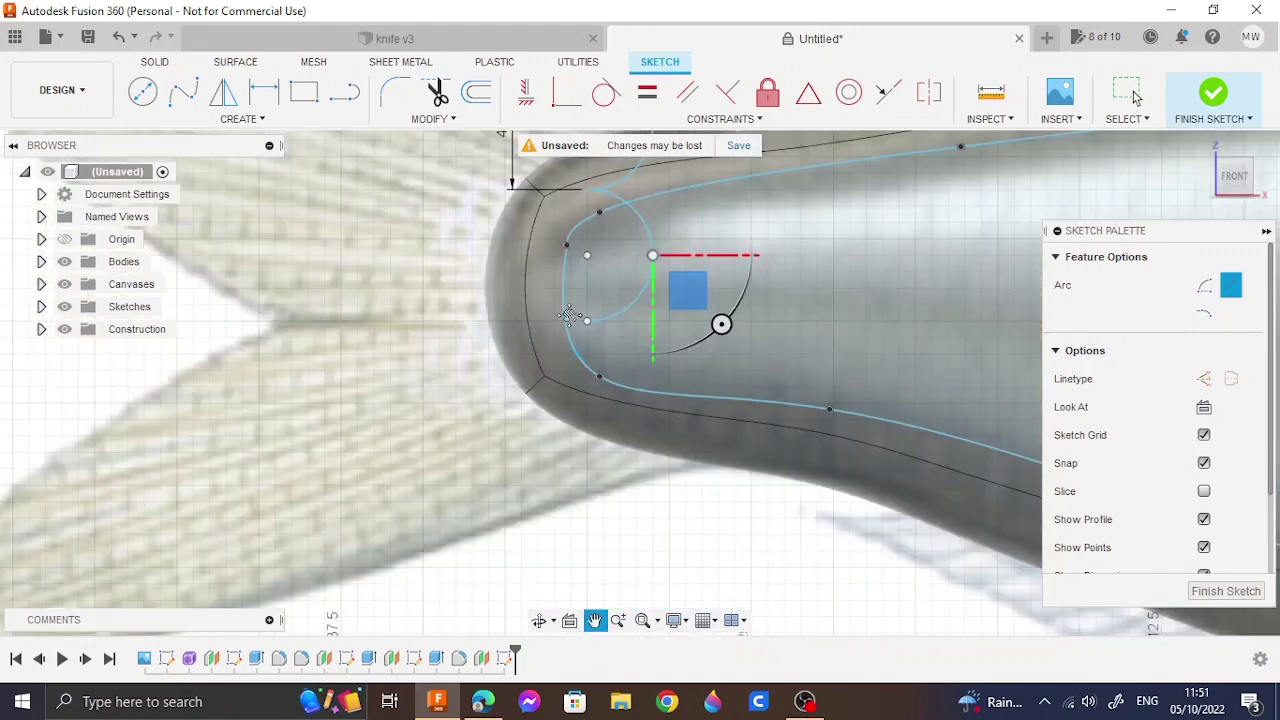
left_click(619, 621)
left_click_drag(600, 540, 598, 468)
Step: Complete the 4 mm arc and extend the first scallop column further down the tail
left_click(645, 345)
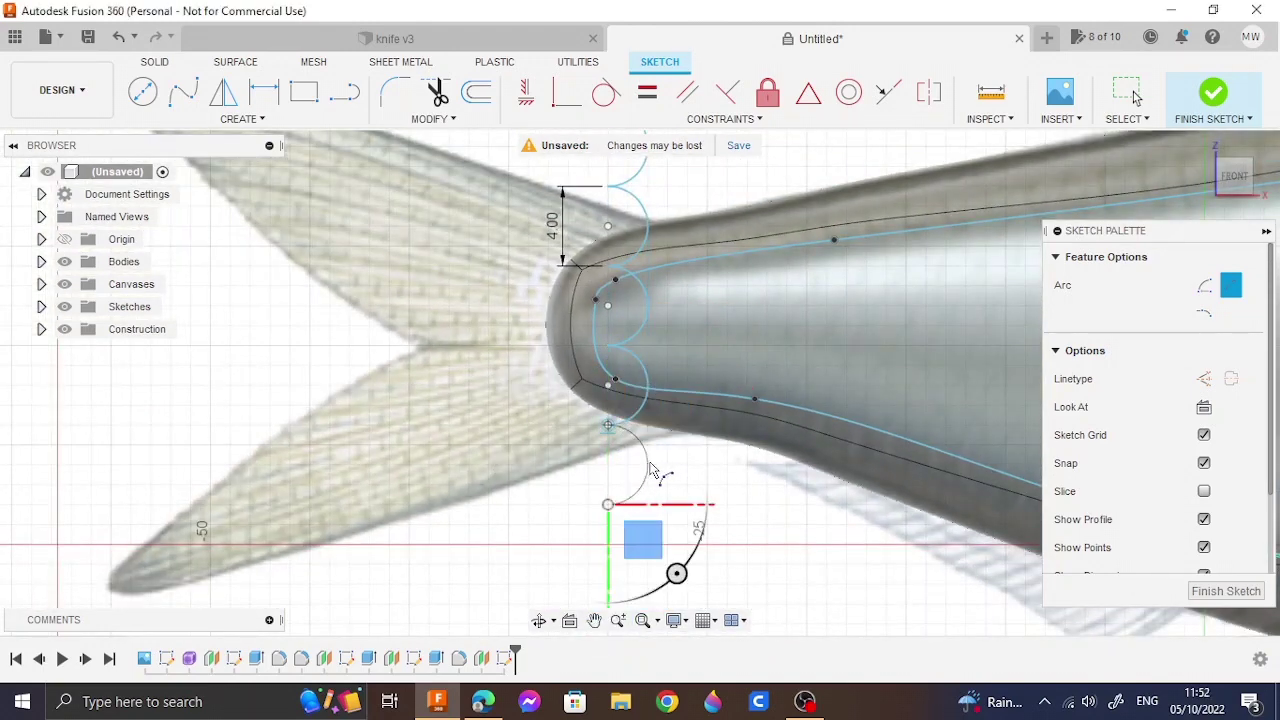
left_click(607, 544)
left_click(607, 584)
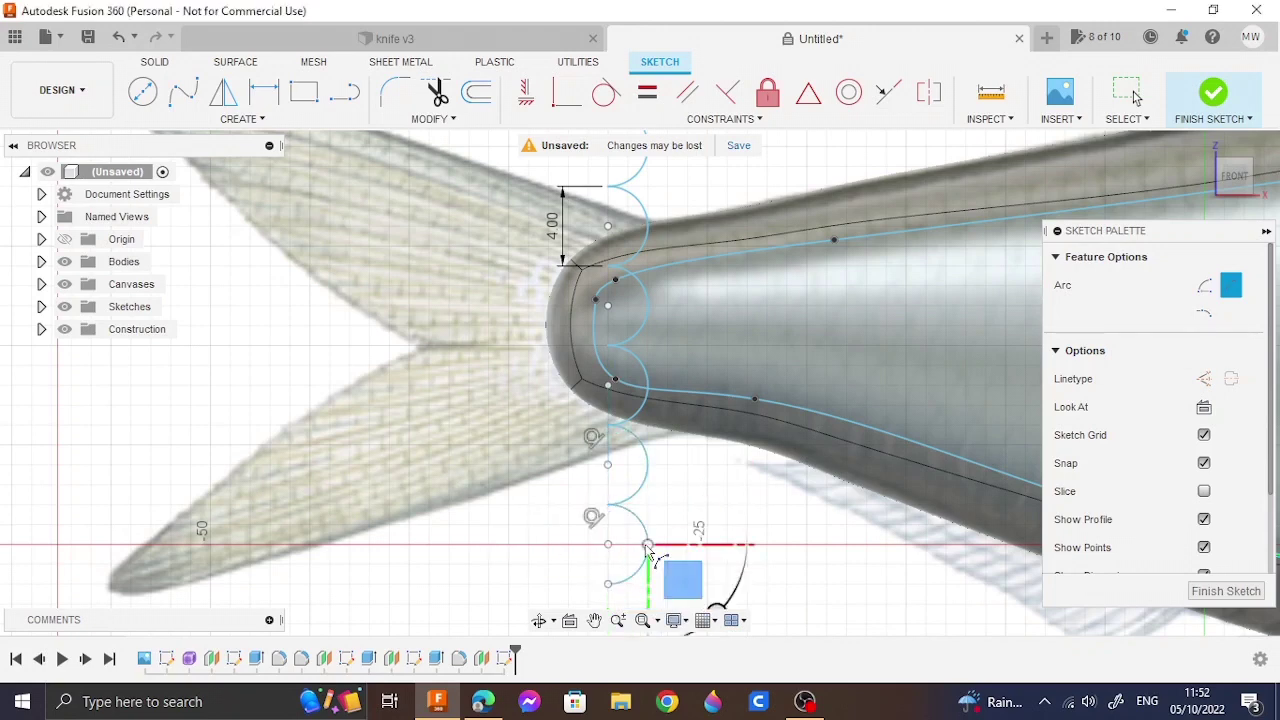
left_click(594, 620)
left_click_drag(586, 578, 503, 400)
left_click(524, 444)
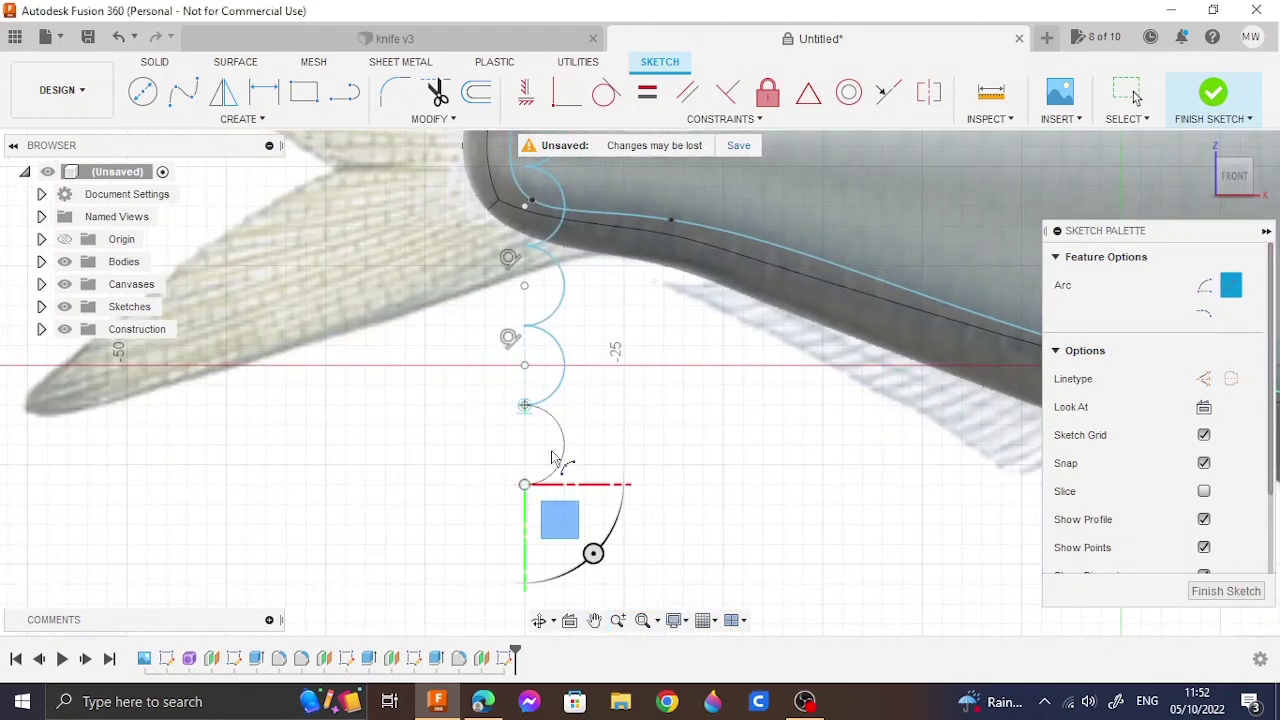
left_click(526, 486)
left_click(564, 524)
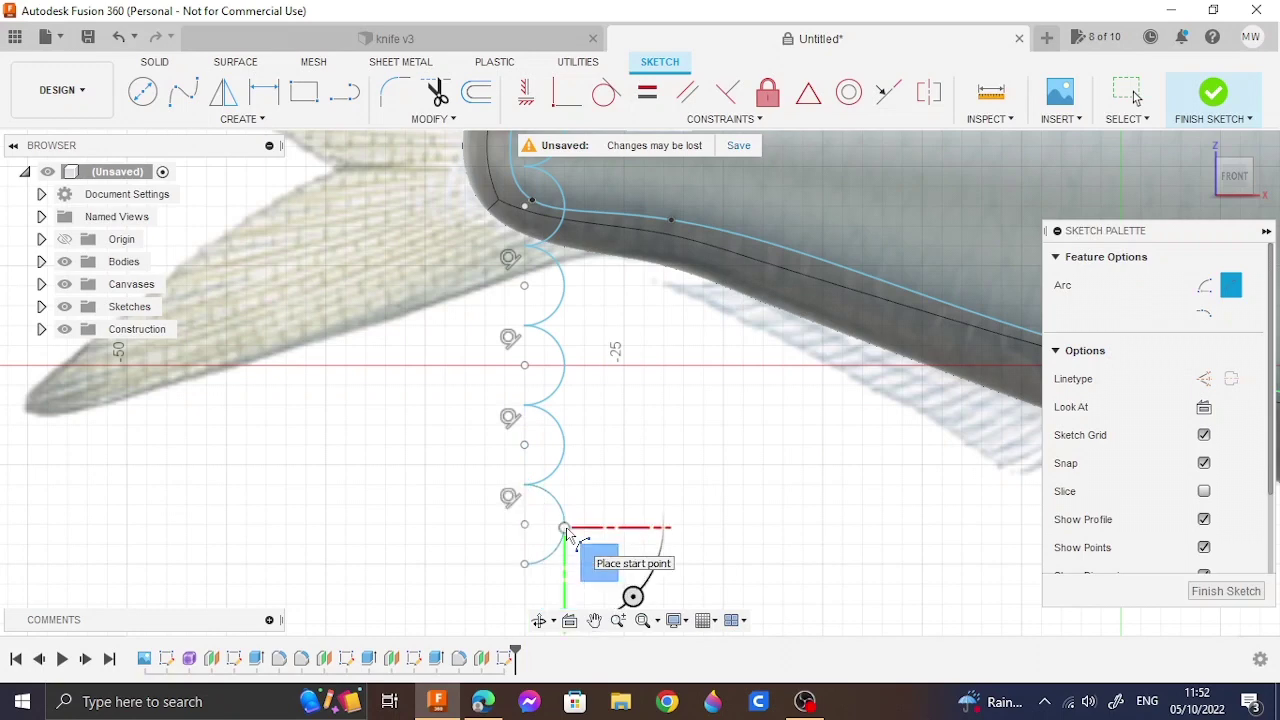
left_click(618, 620)
left_click_drag(600, 580, 465, 577)
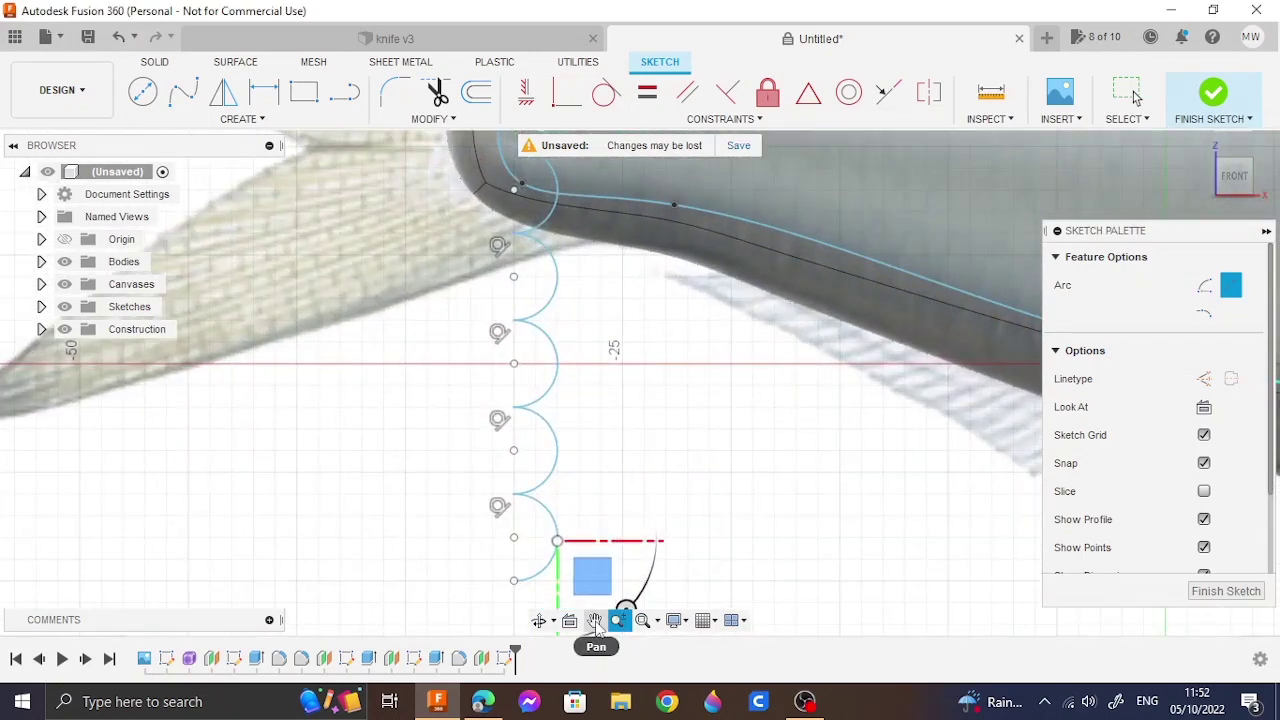
Step: Start a staggered left column, chaining 4 mm scallop arcs upward beside the first
left_click(470, 537)
left_click(470, 450)
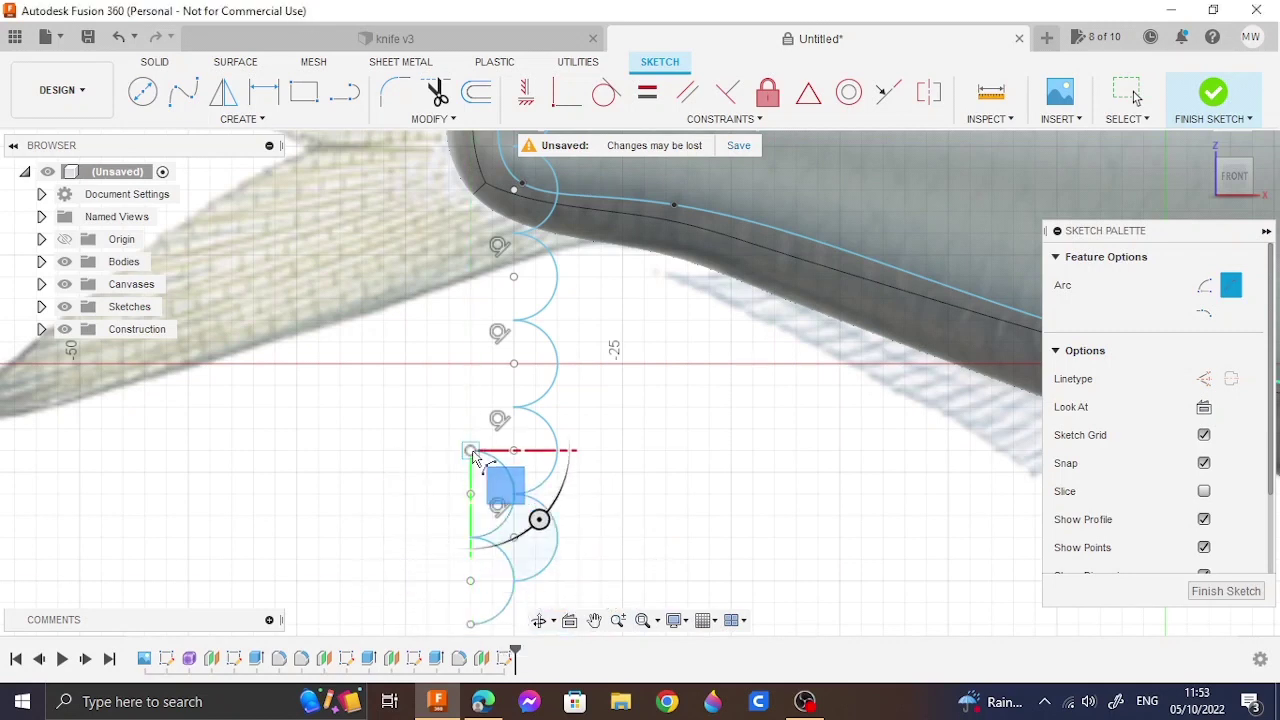
left_click(470, 363)
left_click(513, 407)
left_click(470, 277)
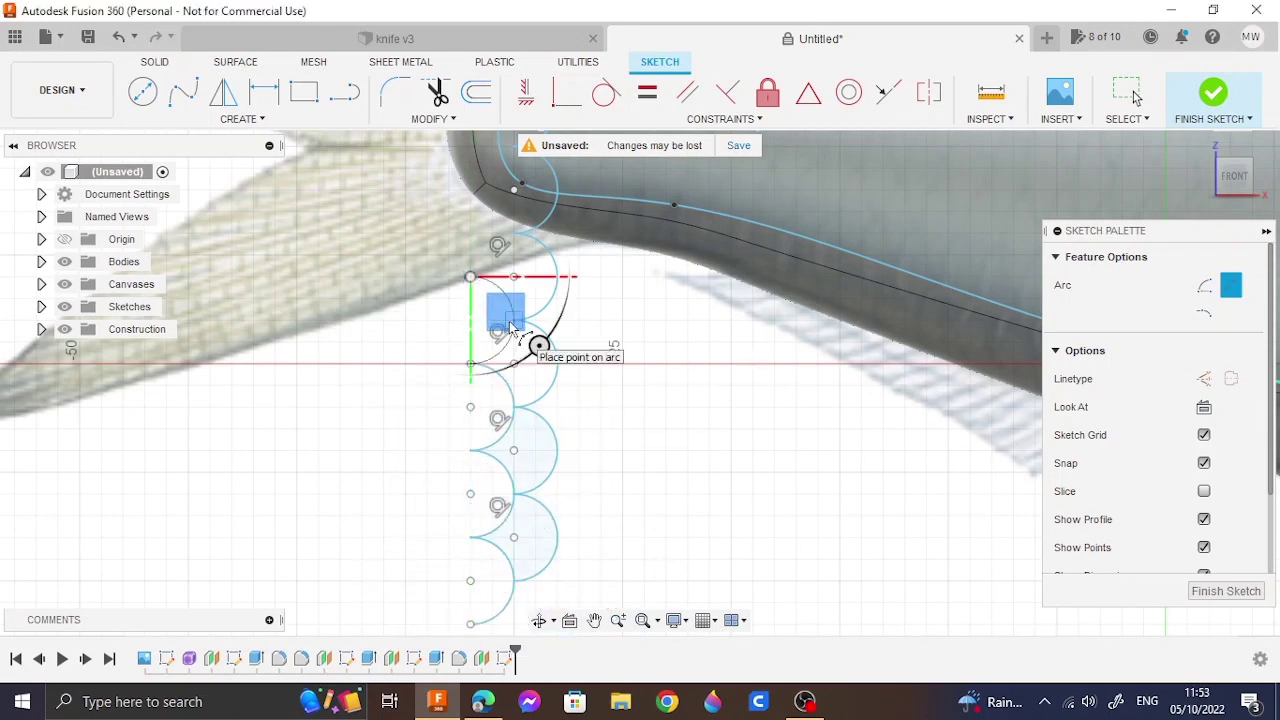
left_click(513, 320)
left_click(470, 190)
left_click(512, 234)
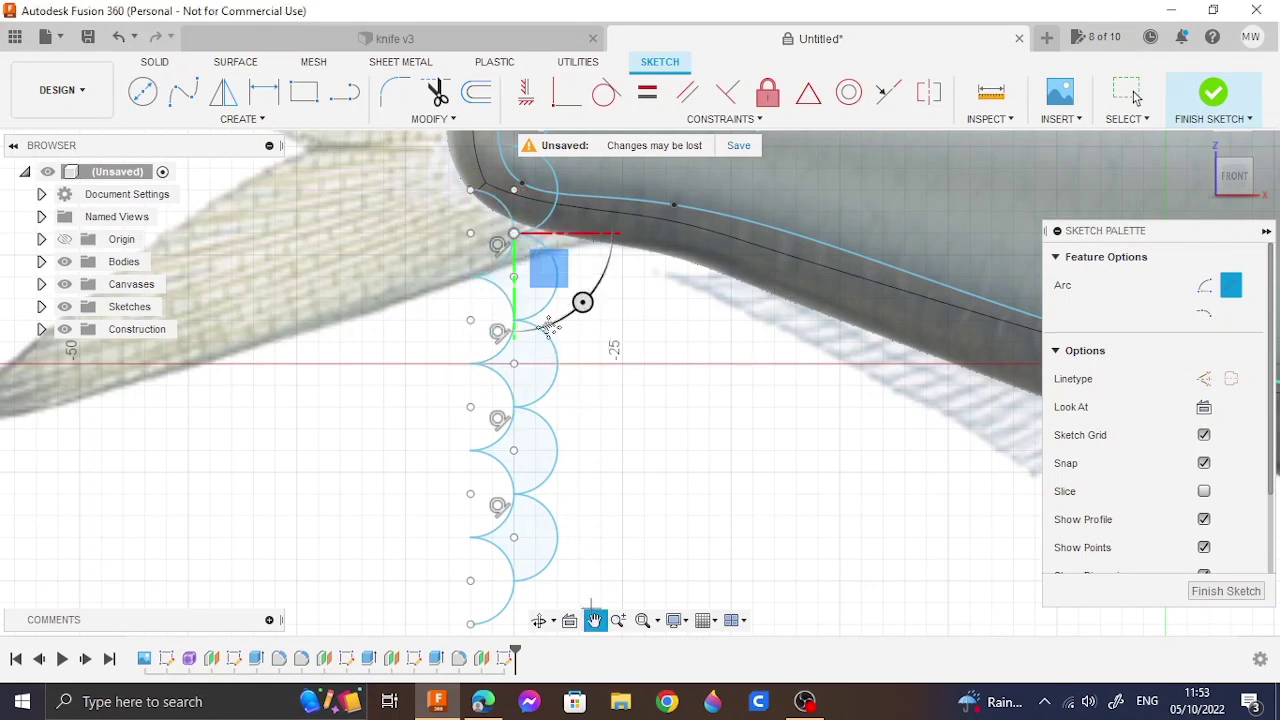
Step: Extend the left column with more scallop arcs up to the top of the body
middle_click_drag(548, 326, 554, 479)
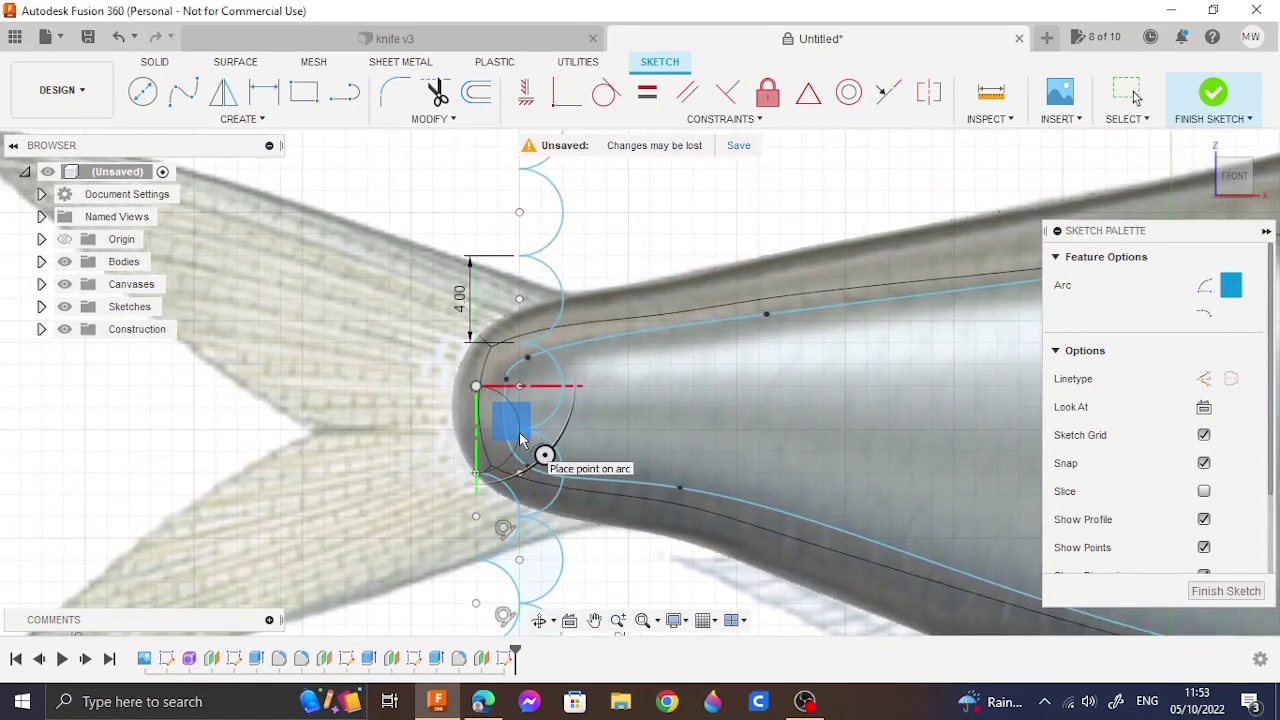
left_click(520, 440)
left_click(476, 300)
left_click(476, 212)
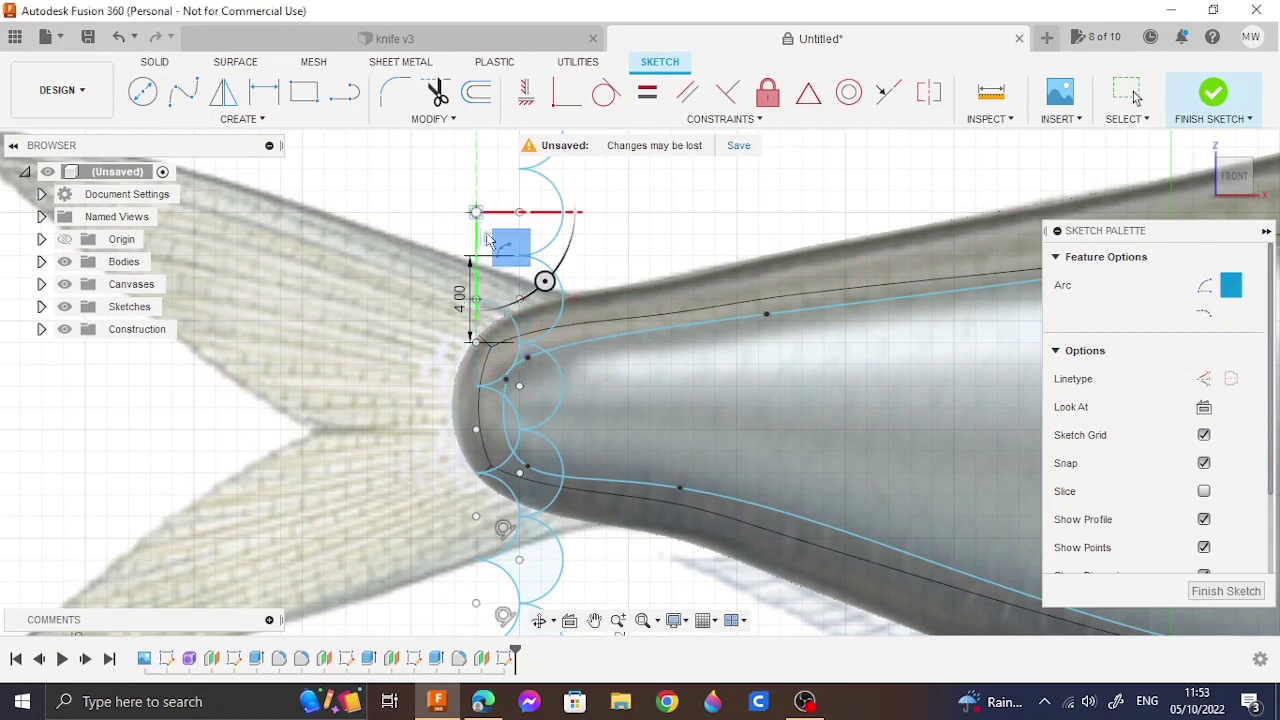
middle_click_drag(483, 143, 497, 347)
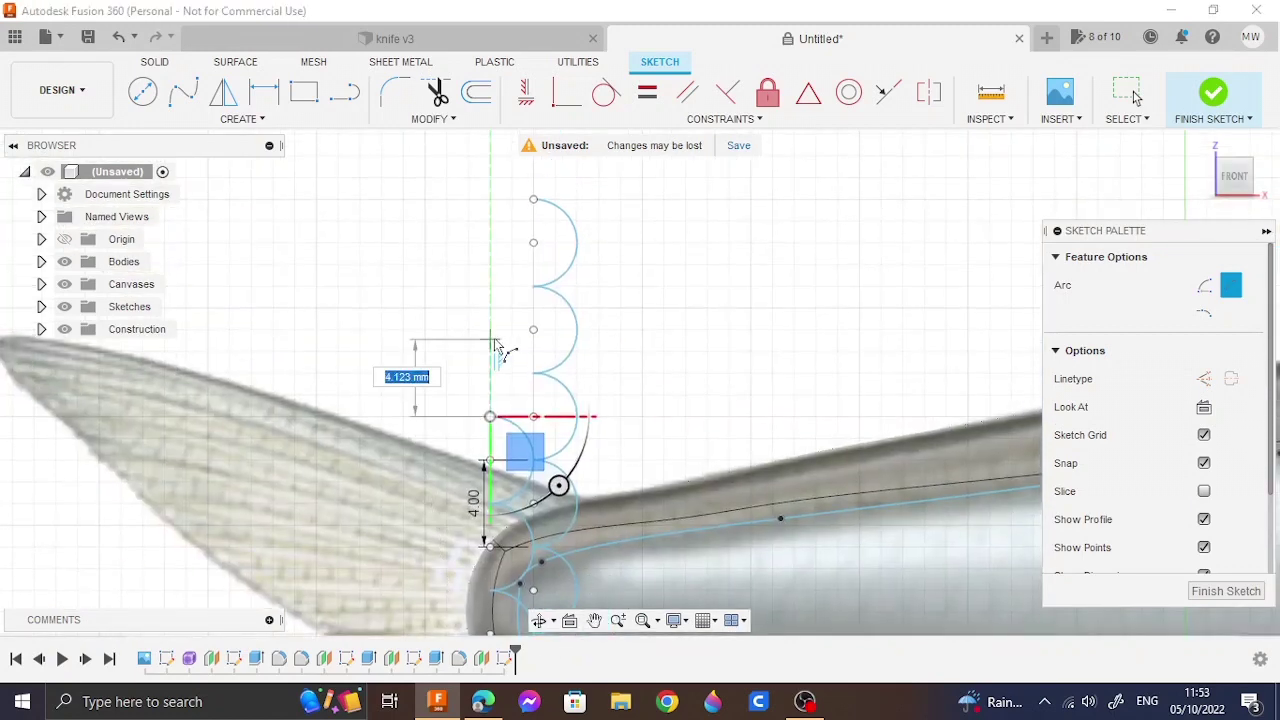
left_click(490, 329)
left_click(490, 286)
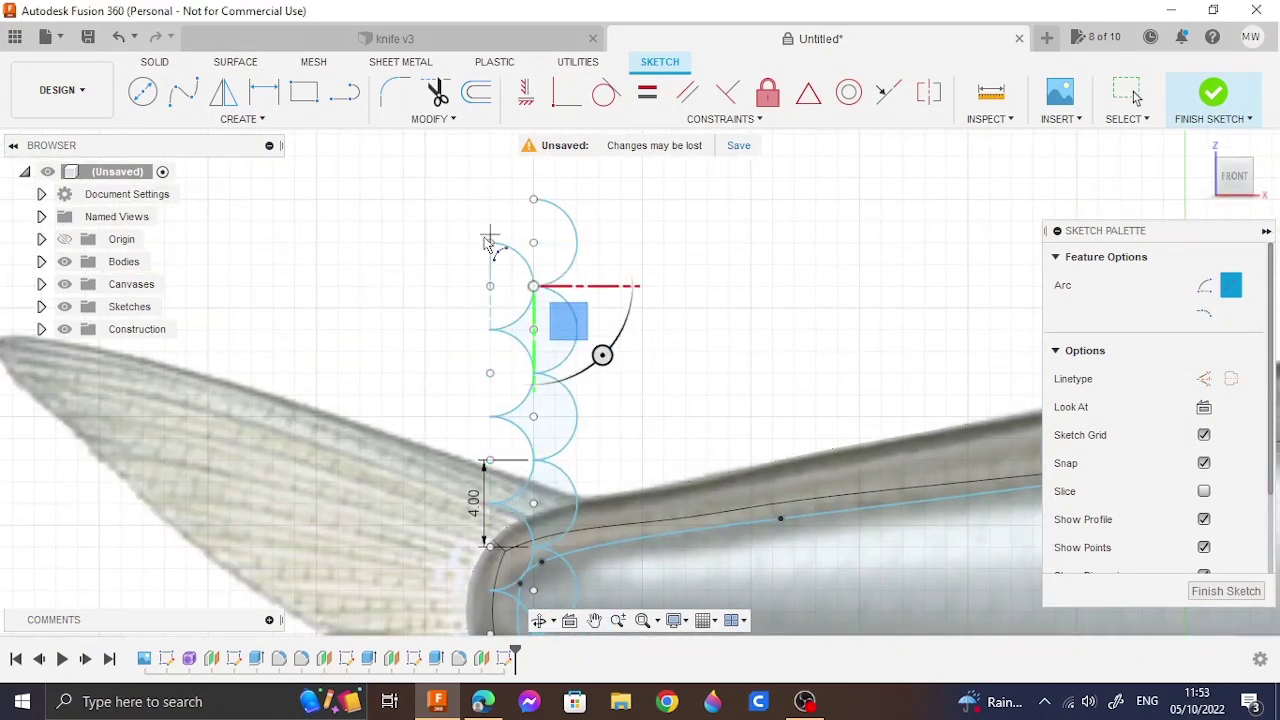
left_click(490, 243)
Step: Finish the left arc column and offset both scallop chains by 0.4 mm
left_click(490, 199)
left_click(490, 155)
key("o")
left_click(515, 170)
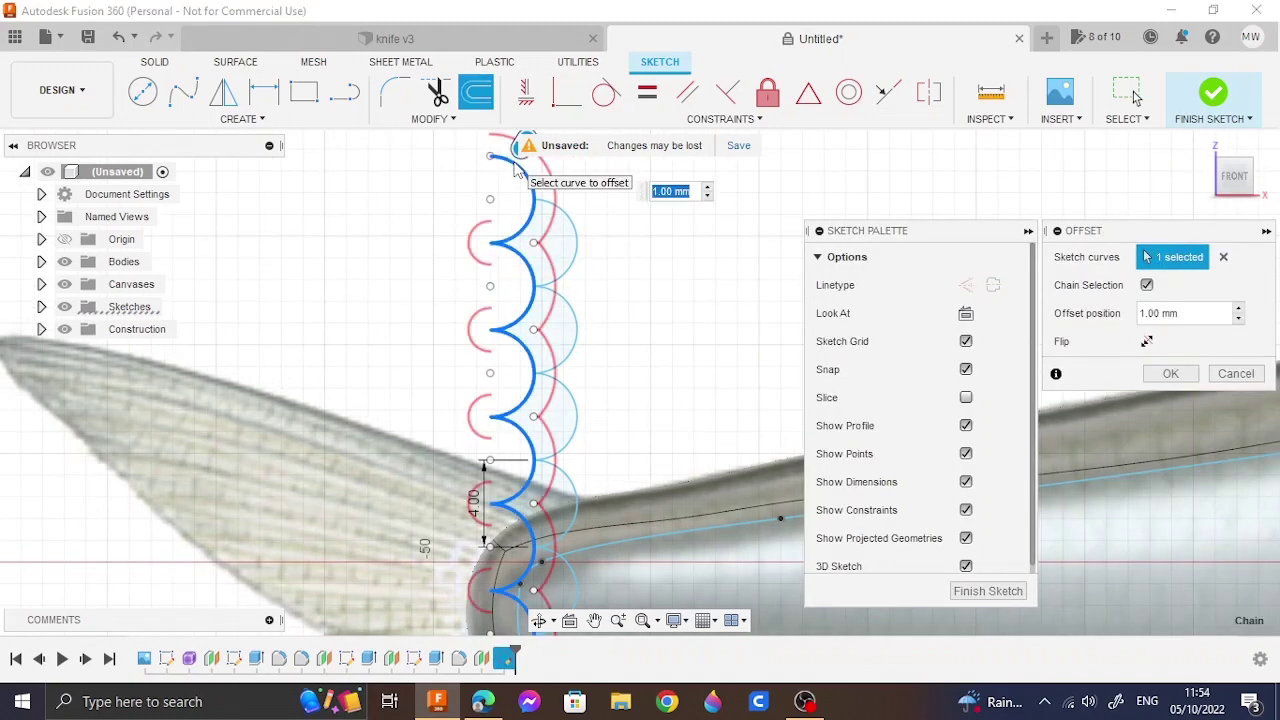
type("0")
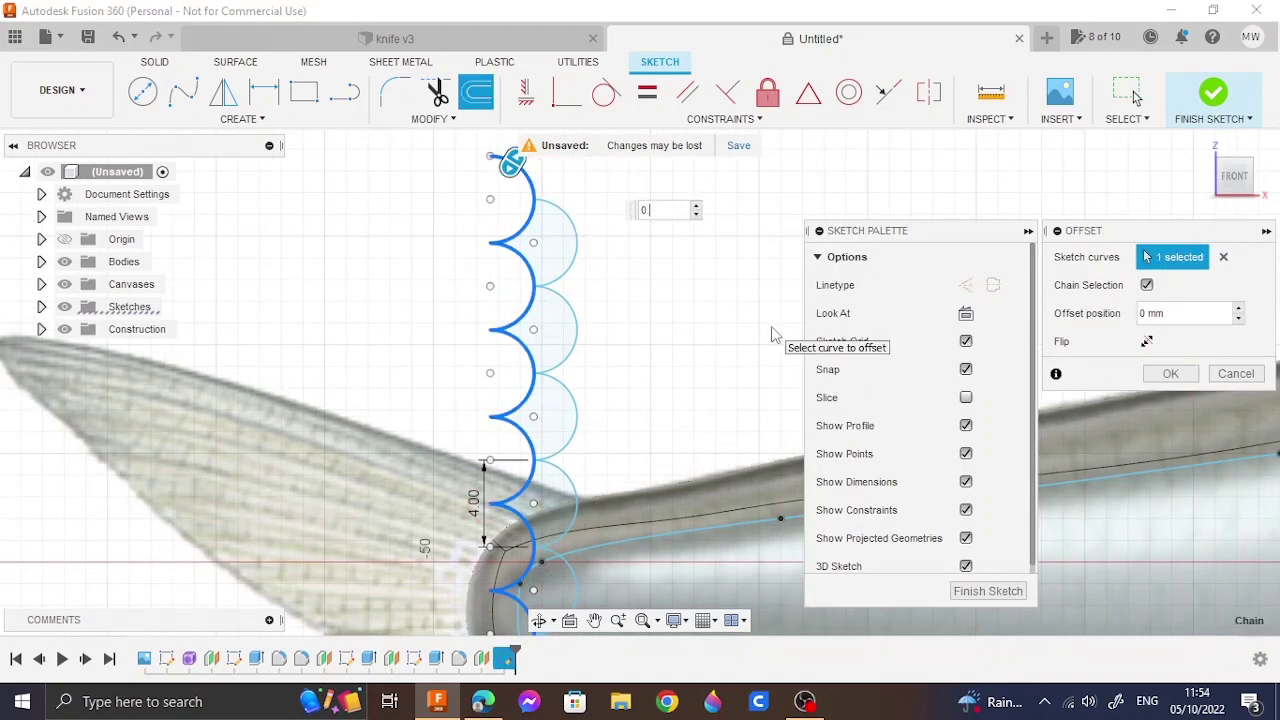
type(".4")
left_click(1170, 373)
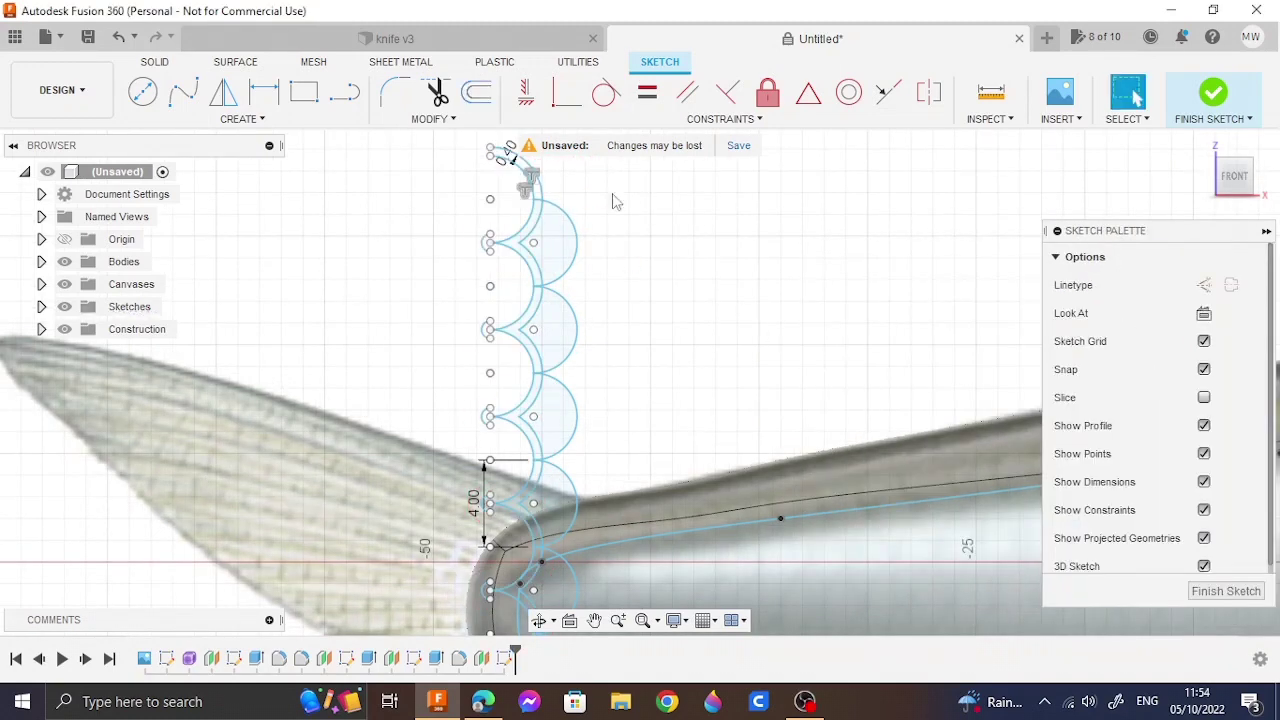
key("o")
left_click(560, 205)
type("0.4")
left_click(1170, 373)
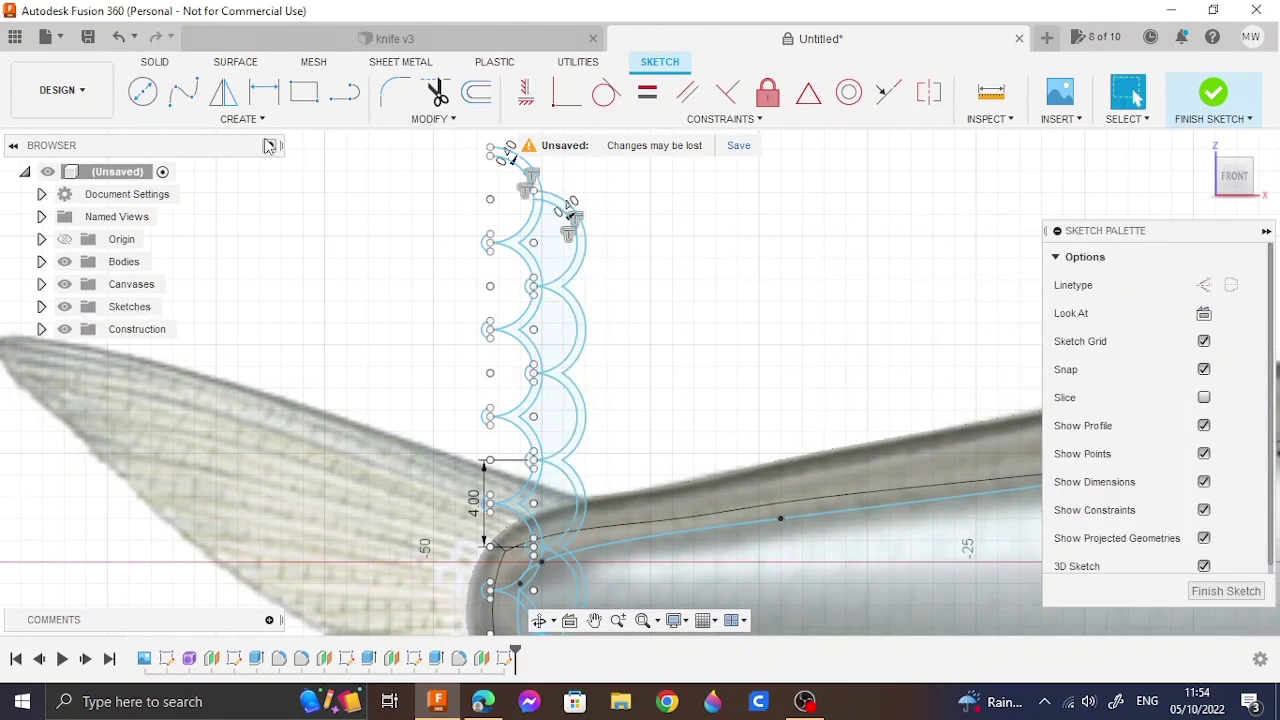
Step: Start a rectangular pattern of all the scale curve chains using fixed spacing
left_click(240, 119)
left_click(224, 399)
double_click(530, 220)
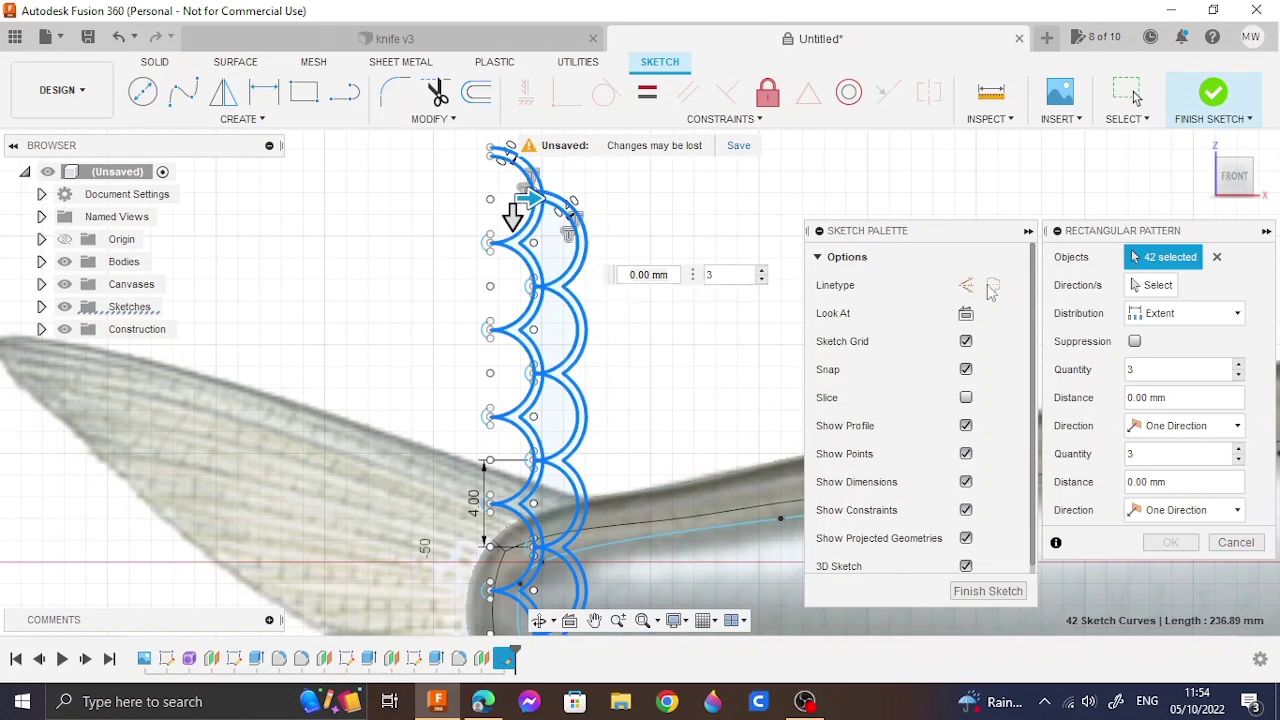
left_click(1185, 313)
left_click(1160, 355)
Step: Set the scale pattern to 23 copies spaced 4.00 mm apart and commit it
type("3")
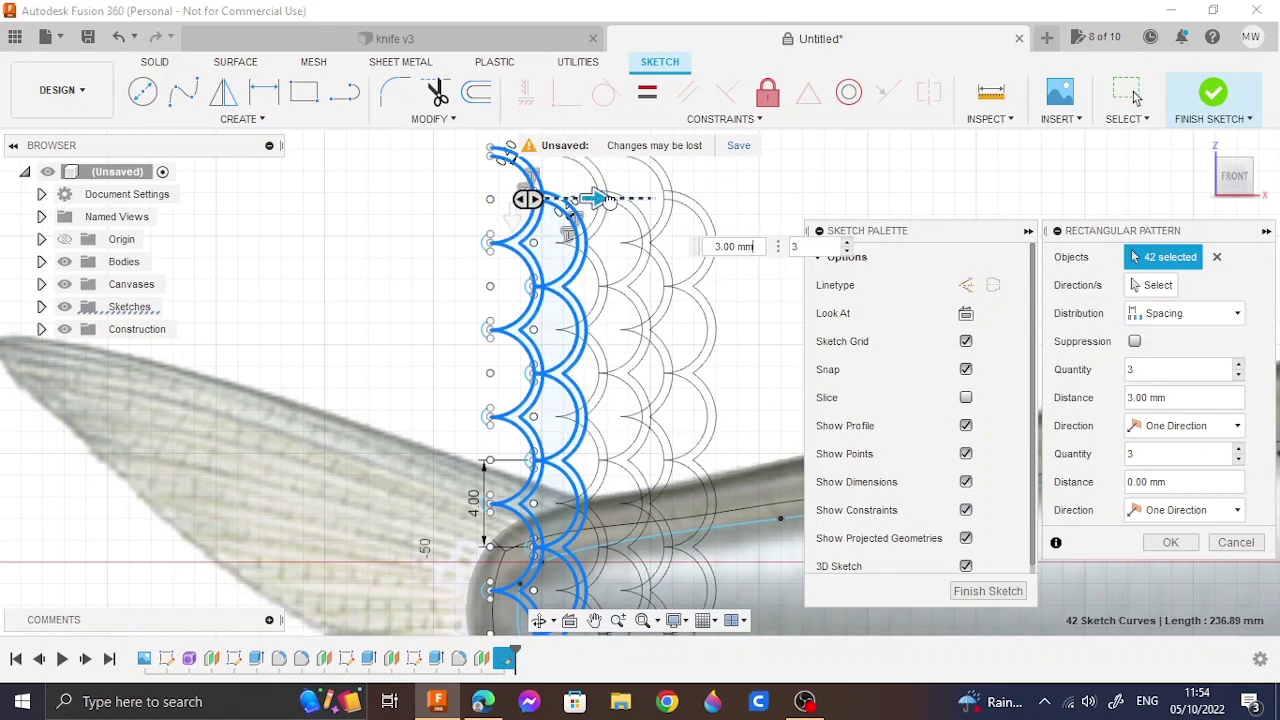
left_click_drag(609, 199, 623, 199)
type("6")
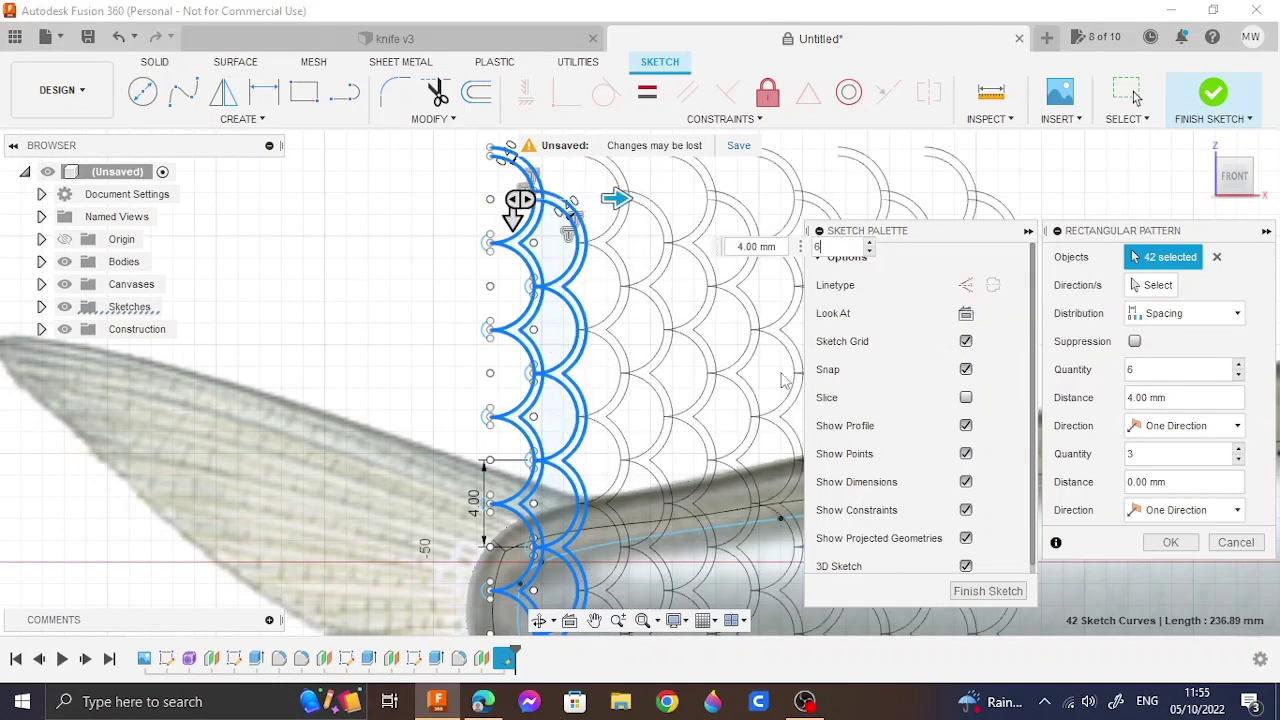
left_click(641, 622)
type("3")
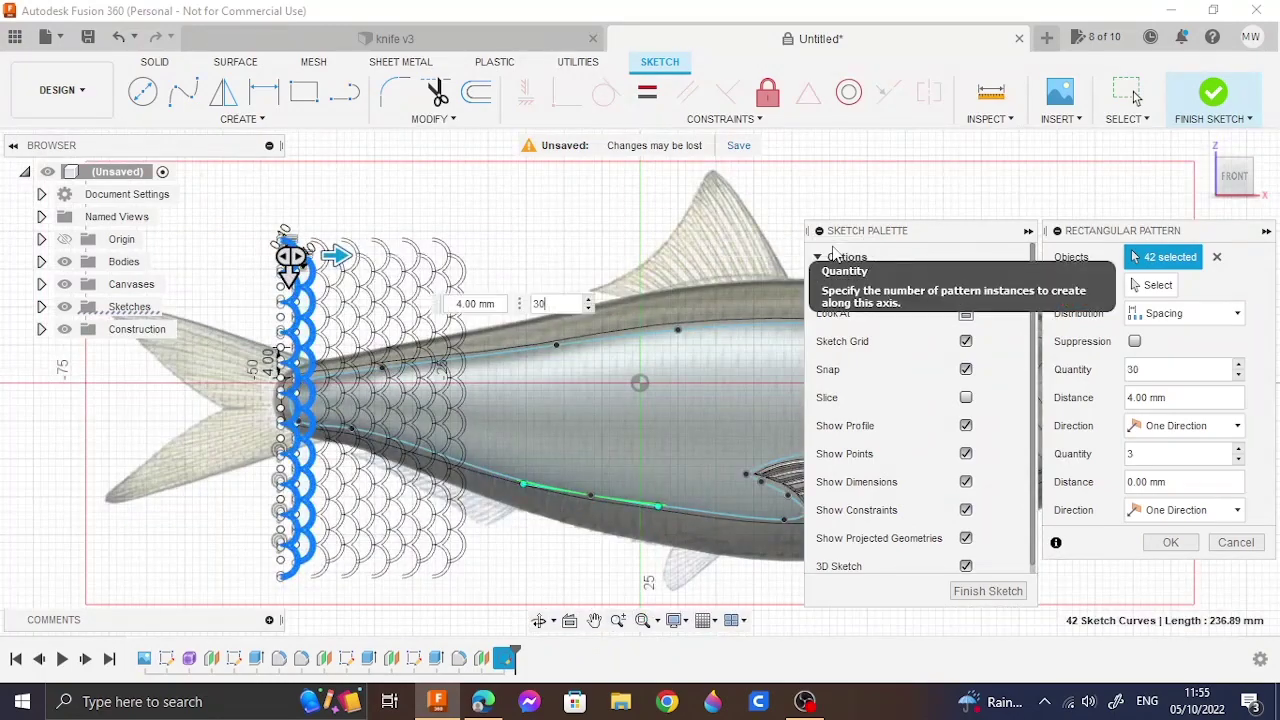
type("0")
left_click(1238, 375)
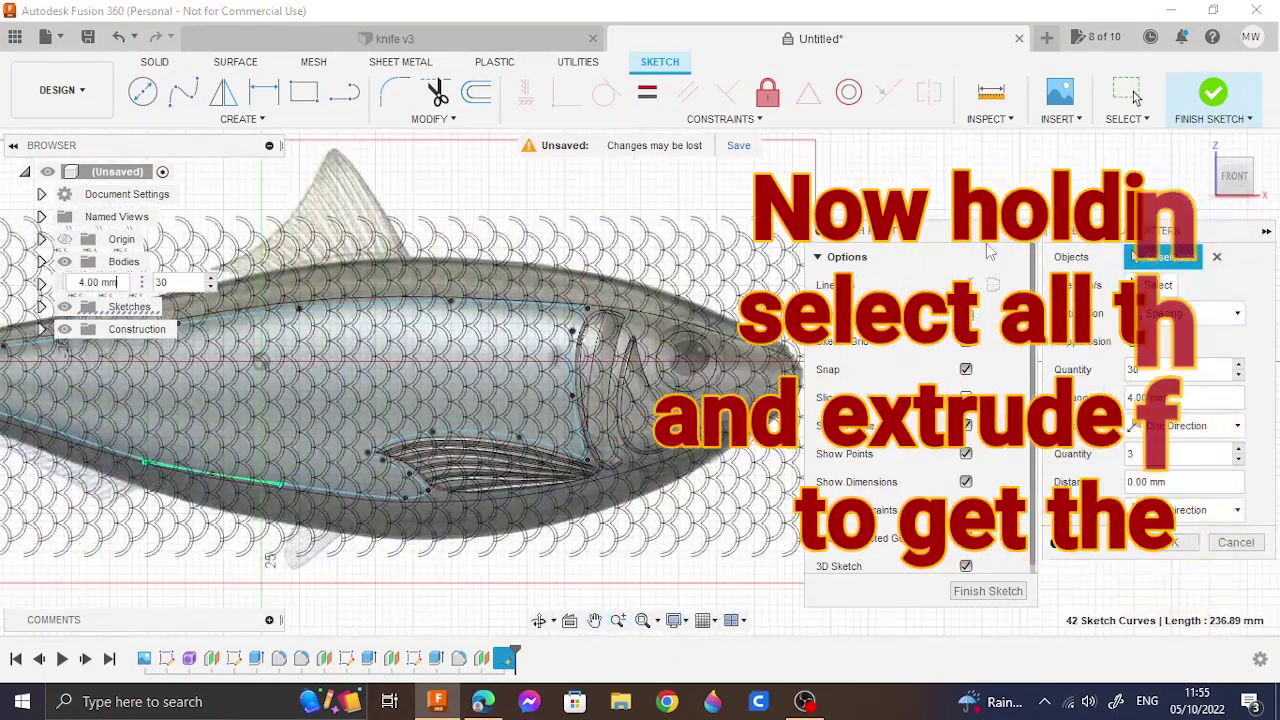
left_click(1239, 377)
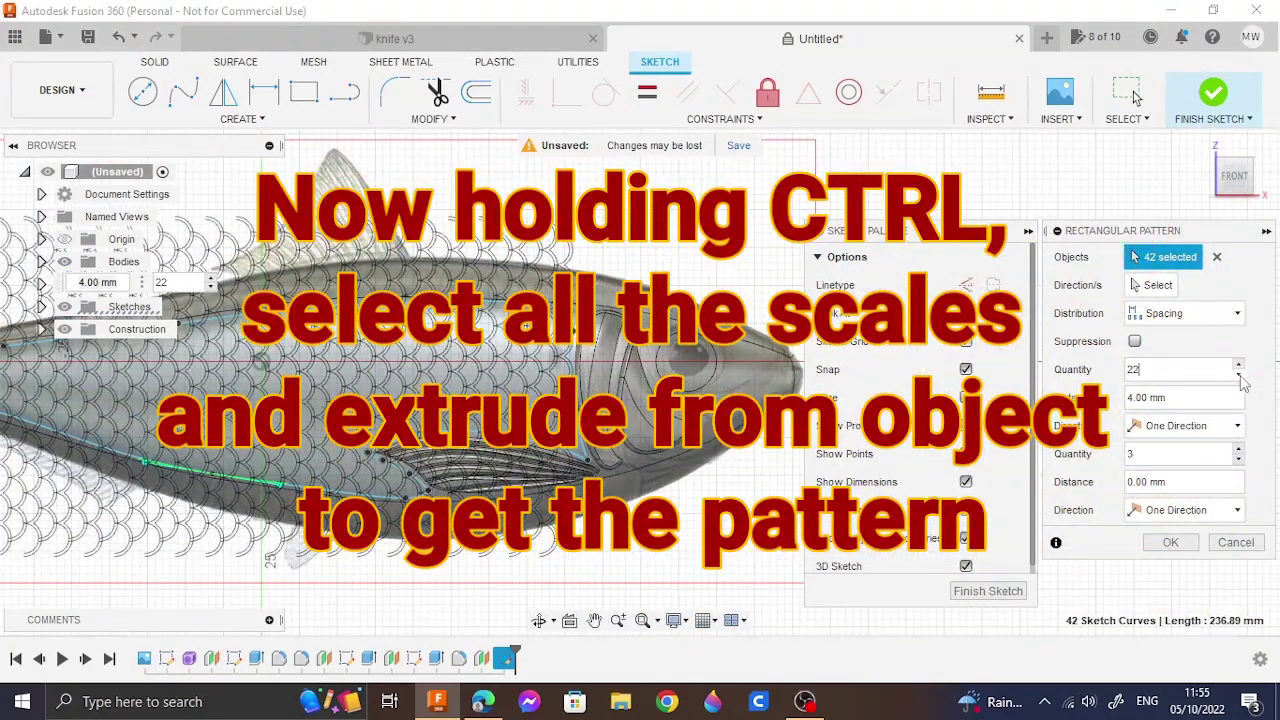
left_click(1238, 365)
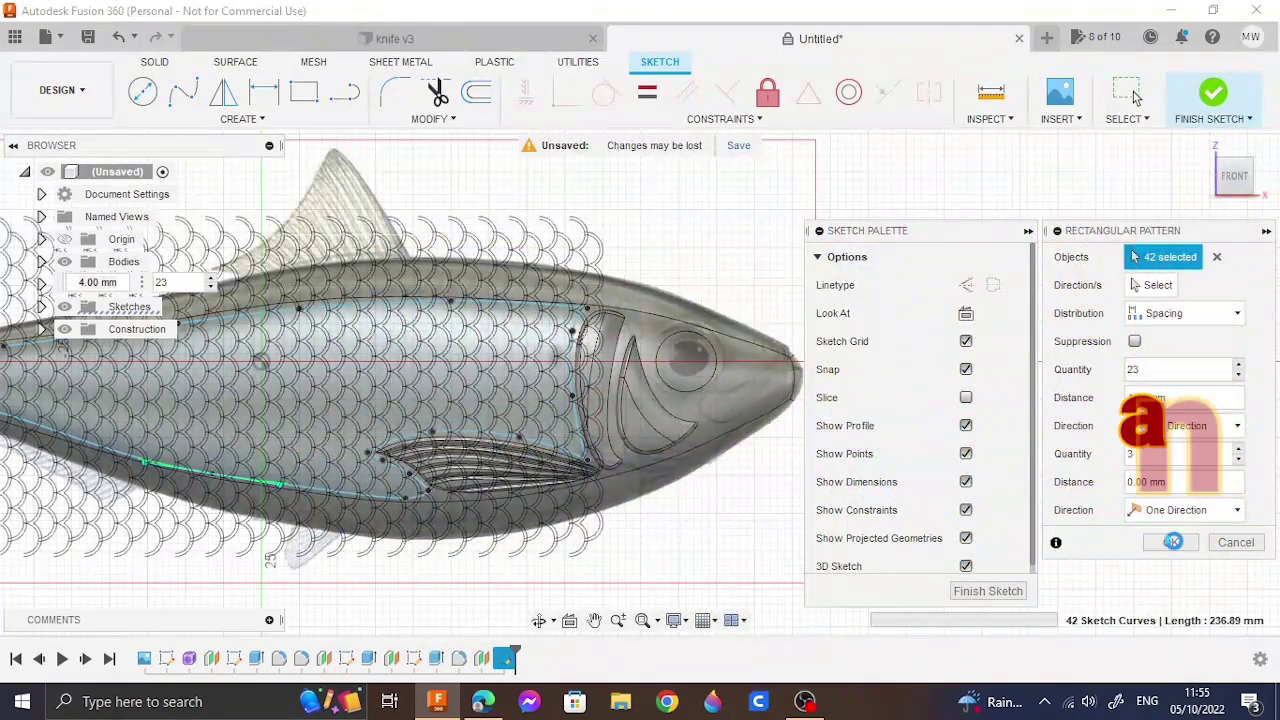
left_click(1173, 541)
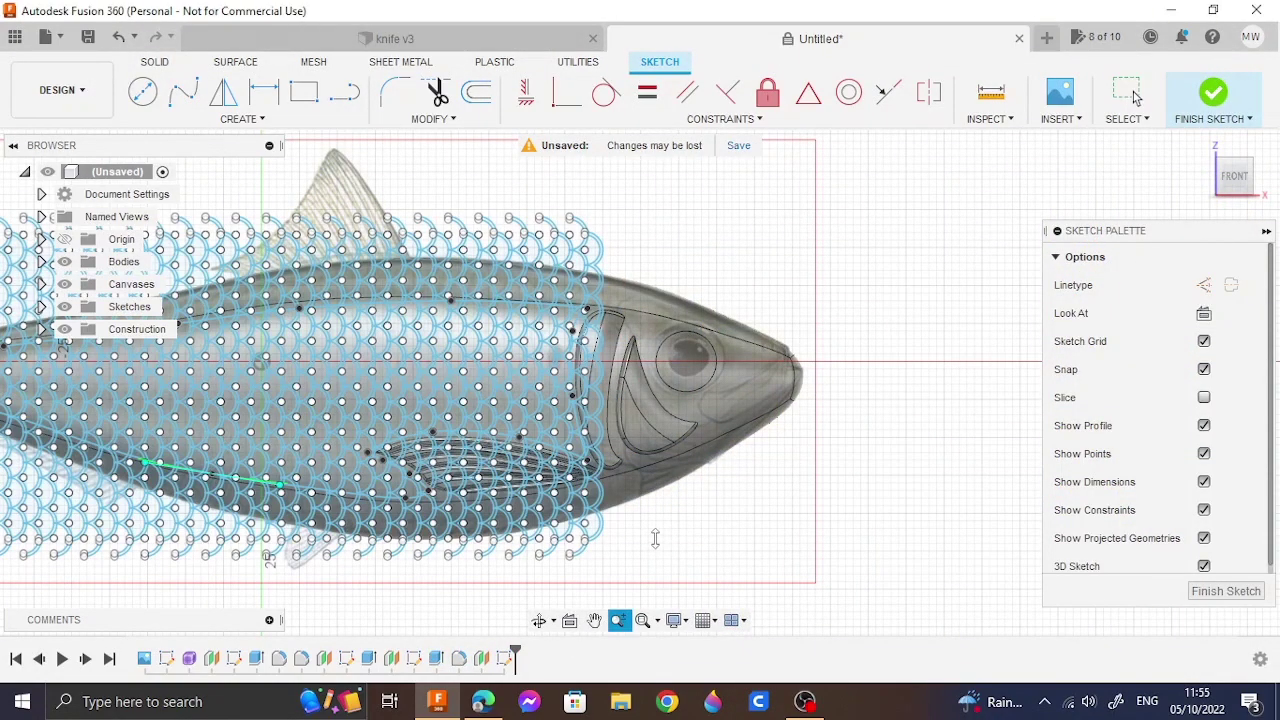
Step: Add the central and upper scale profiles to the selection
scroll(655, 538, "up", 4)
left_click(396, 535, "shift")
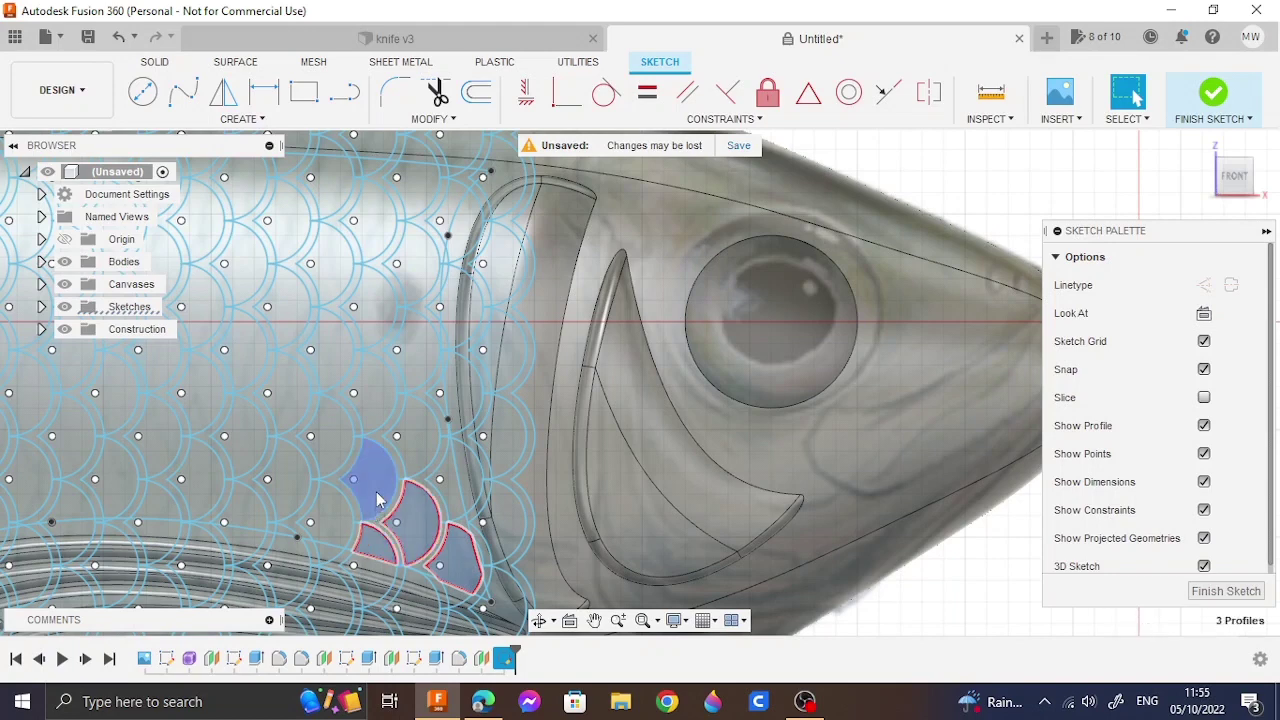
left_click(372, 478, "shift")
left_click(415, 430, "shift")
left_click(405, 500, "shift")
left_click(426, 362, "shift")
left_click(412, 262, "shift")
left_click(444, 205, "shift")
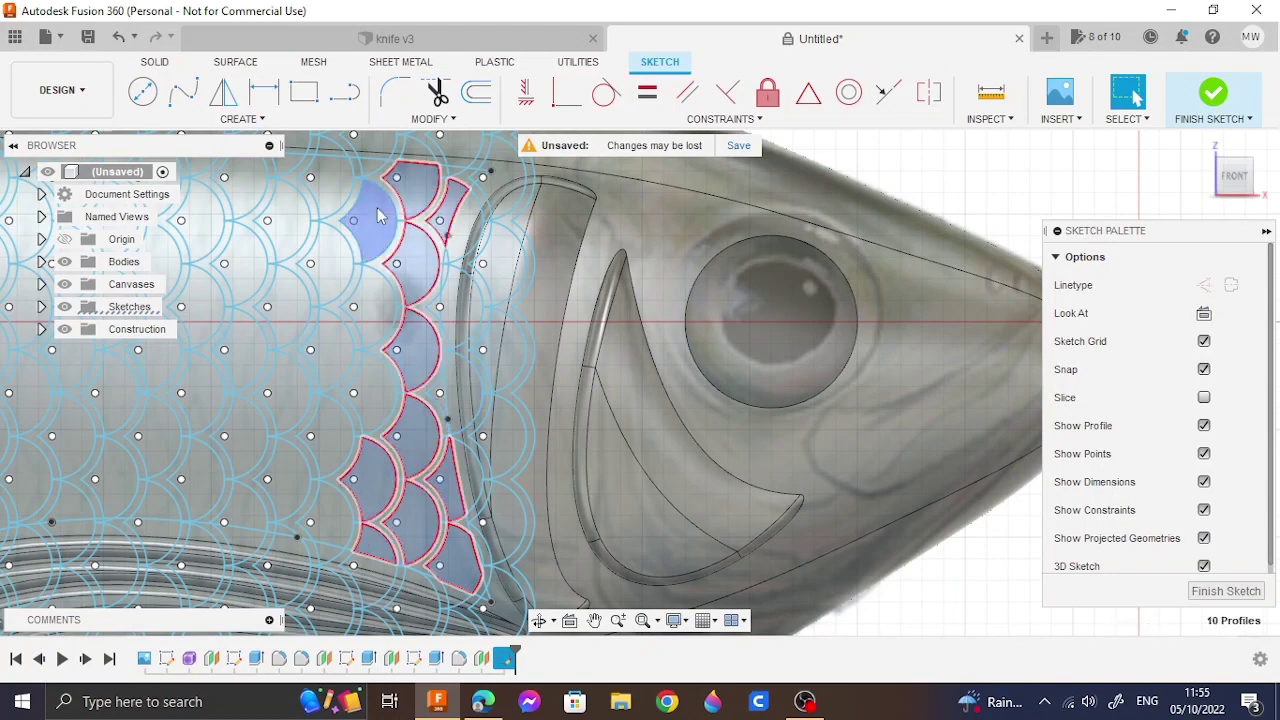
left_click(370, 222, "shift")
left_click(325, 185, "shift")
left_click(363, 376, "shift")
Step: Add the scale profiles further left to the selection
left_click(335, 355, "shift")
left_click(322, 440, "shift")
left_click(285, 395, "shift")
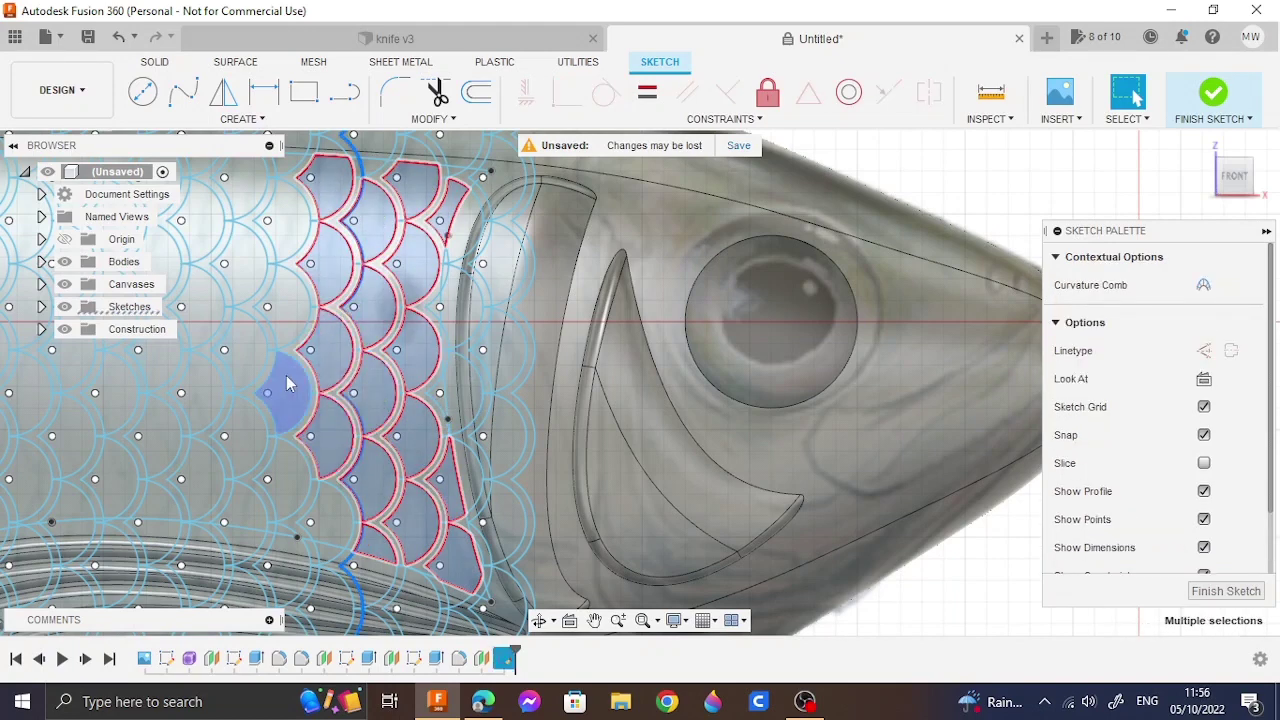
left_click(285, 460, "shift")
left_click(326, 515, "shift")
left_click(240, 510, "shift")
Step: Add the next scale column and the left-column scales to the selection
left_click(202, 483, "shift")
left_click(240, 436, "shift")
left_click(198, 392, "shift")
left_click(240, 350, "shift")
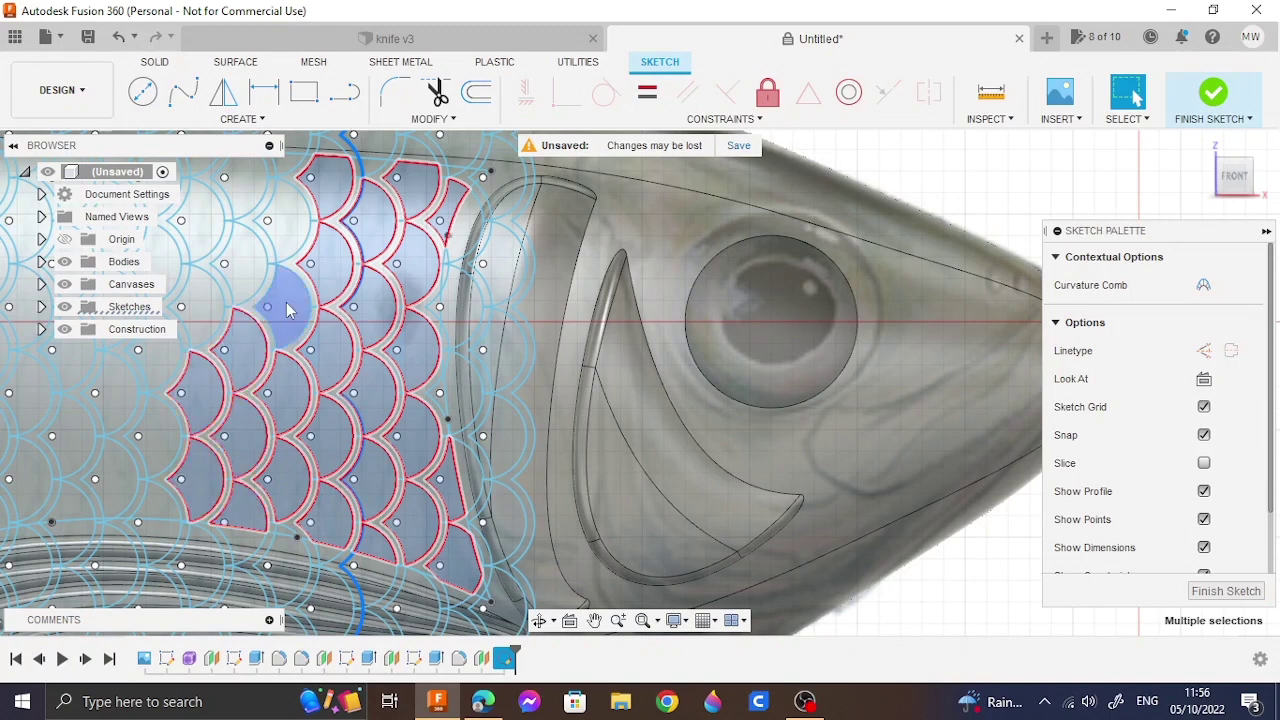
left_click(284, 306, "shift")
left_click(240, 264, "shift")
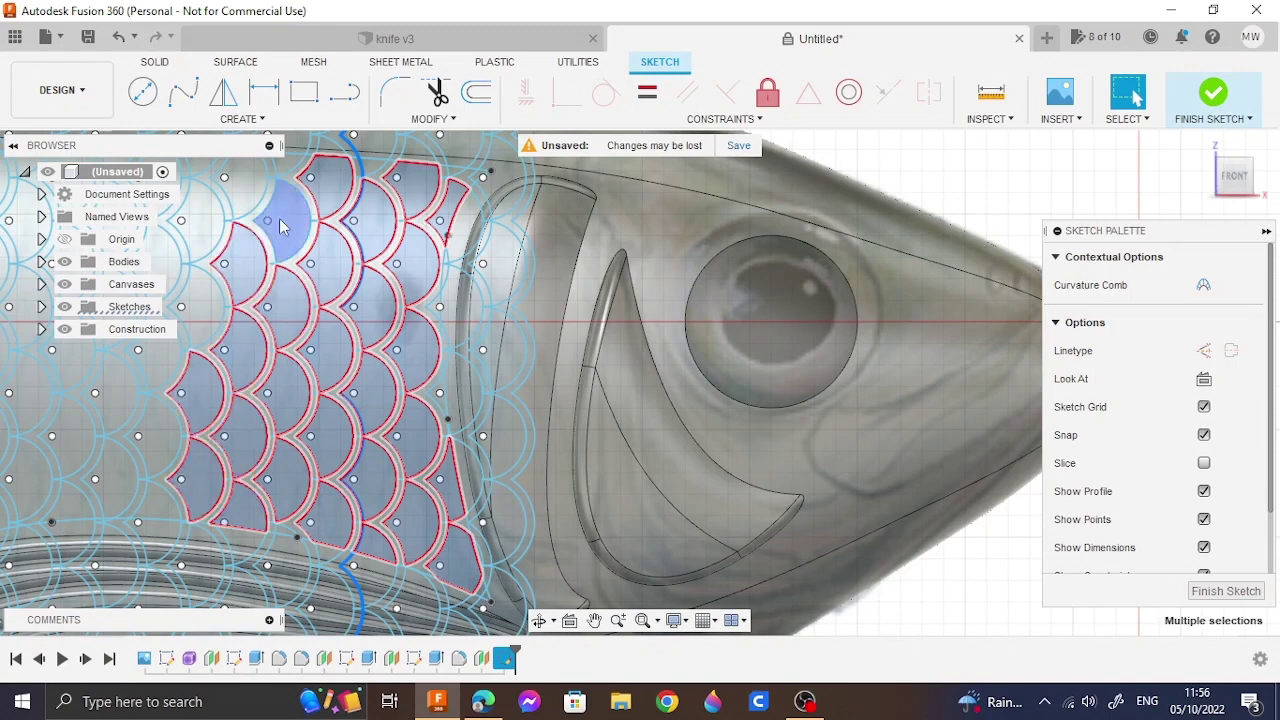
left_click(238, 188, "shift")
left_click(198, 222, "shift")
left_click(160, 305, "shift")
left_click(150, 395, "shift")
left_click(150, 440, "shift")
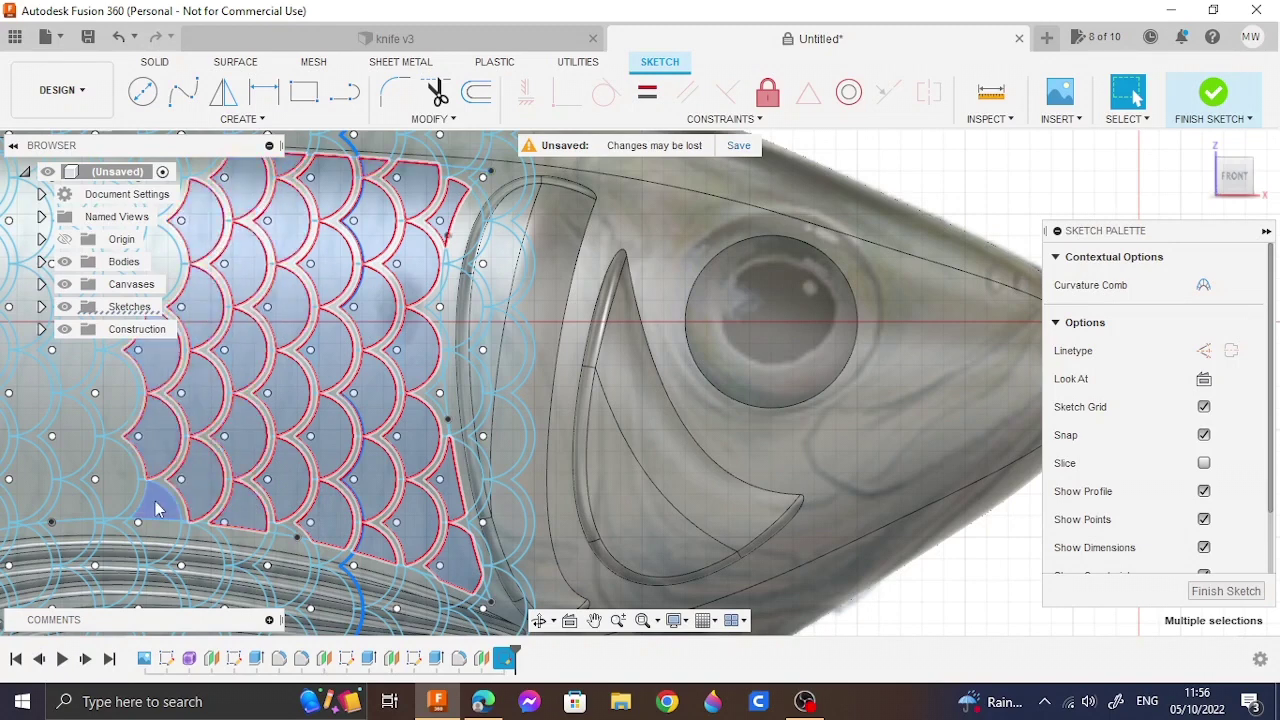
Step: Shift the view and add the left-edge scale profiles to the selection
left_click(579, 622)
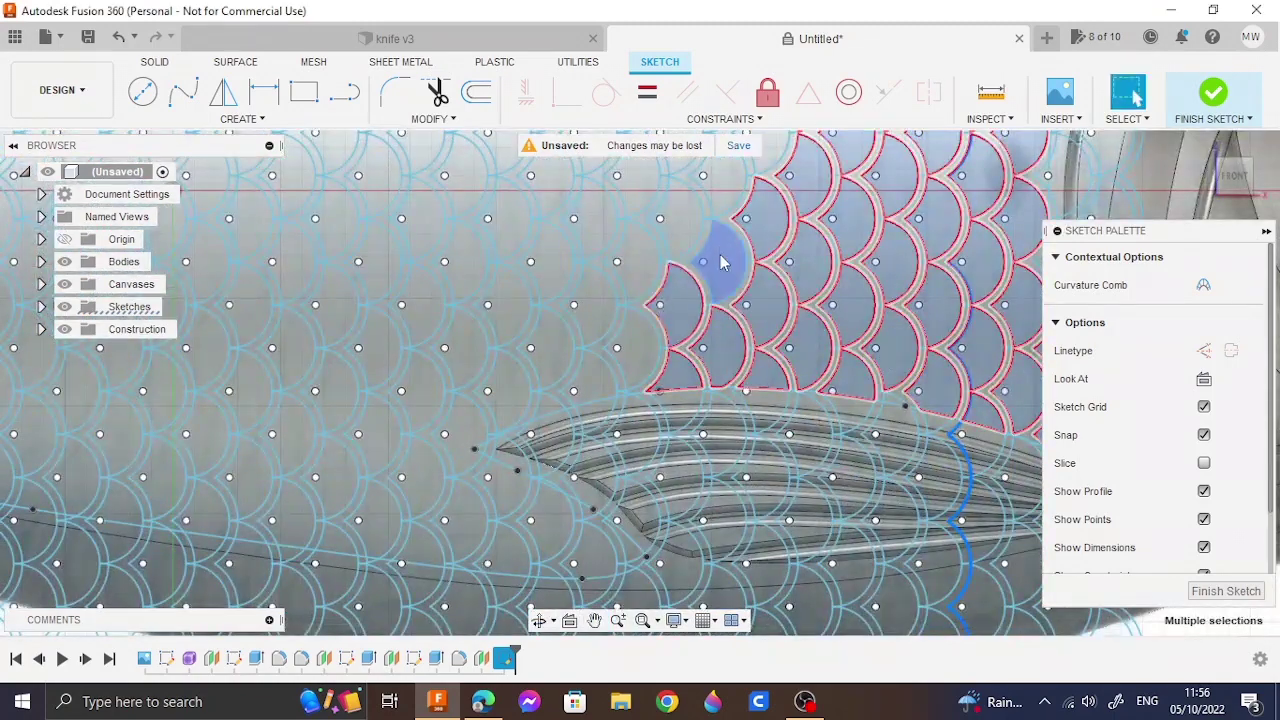
left_click(723, 262, "shift")
left_click(660, 215, "shift")
left_click(588, 206, "shift")
left_click(590, 290, "shift")
left_click(625, 345, "shift")
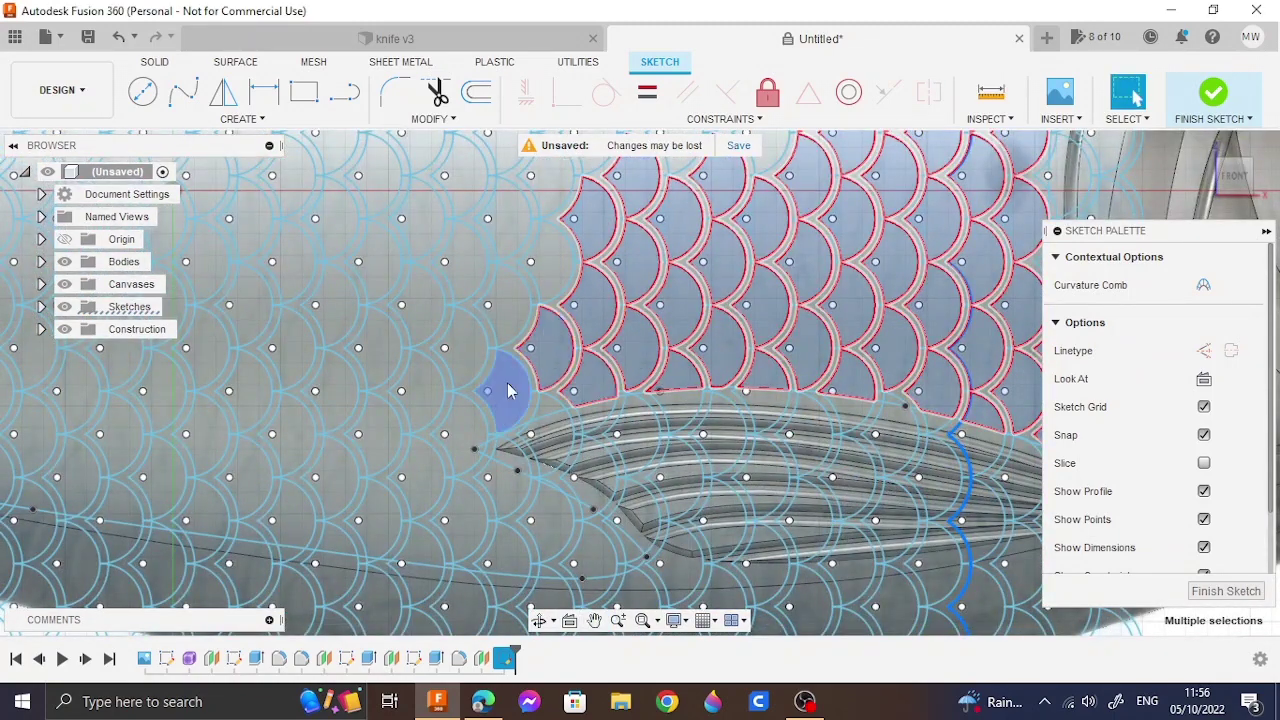
left_click(465, 508, "shift")
left_click(510, 535, "shift")
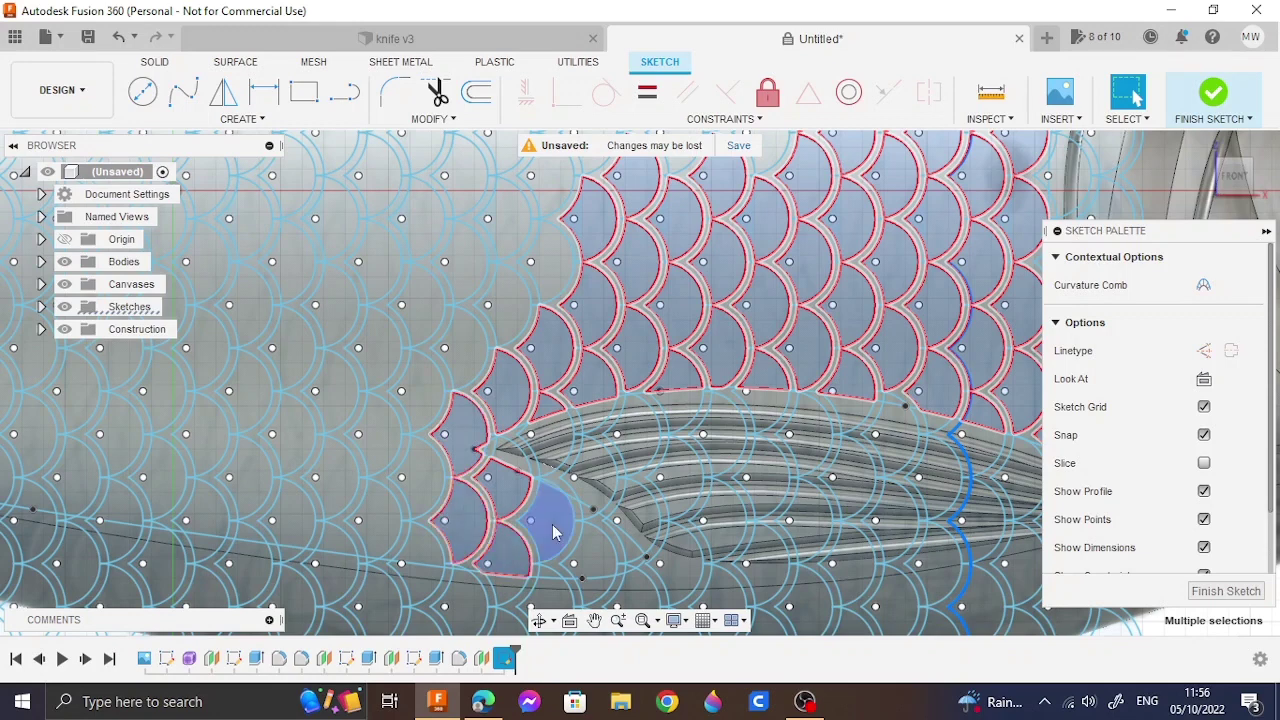
Step: Add more scale profiles along the left edge of the fish
left_click(285, 515, "shift")
left_click(330, 478, "shift")
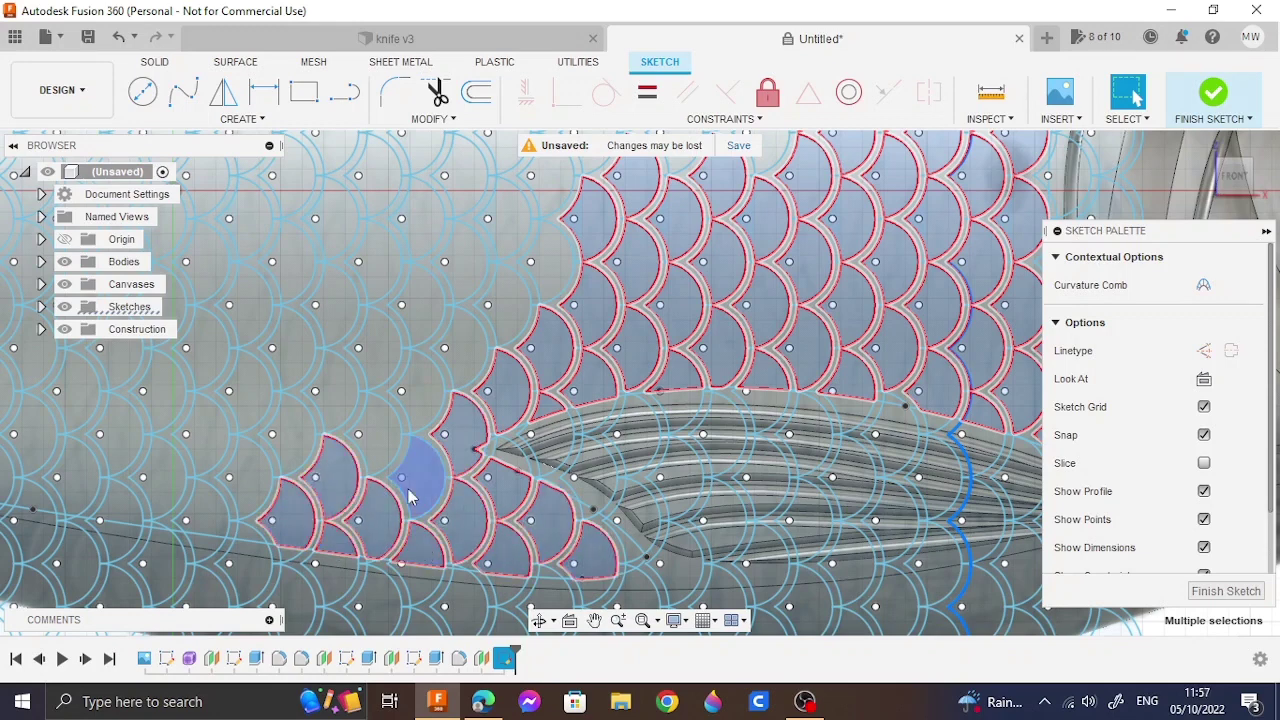
left_click(373, 434, "shift")
left_click(416, 392, "shift")
left_click(459, 348, "shift")
left_click(505, 295, "shift")
Step: Add a diagonal row of scale profiles, then cancel the accidental Move command
left_click(548, 198, "shift")
left_click(505, 240, "shift")
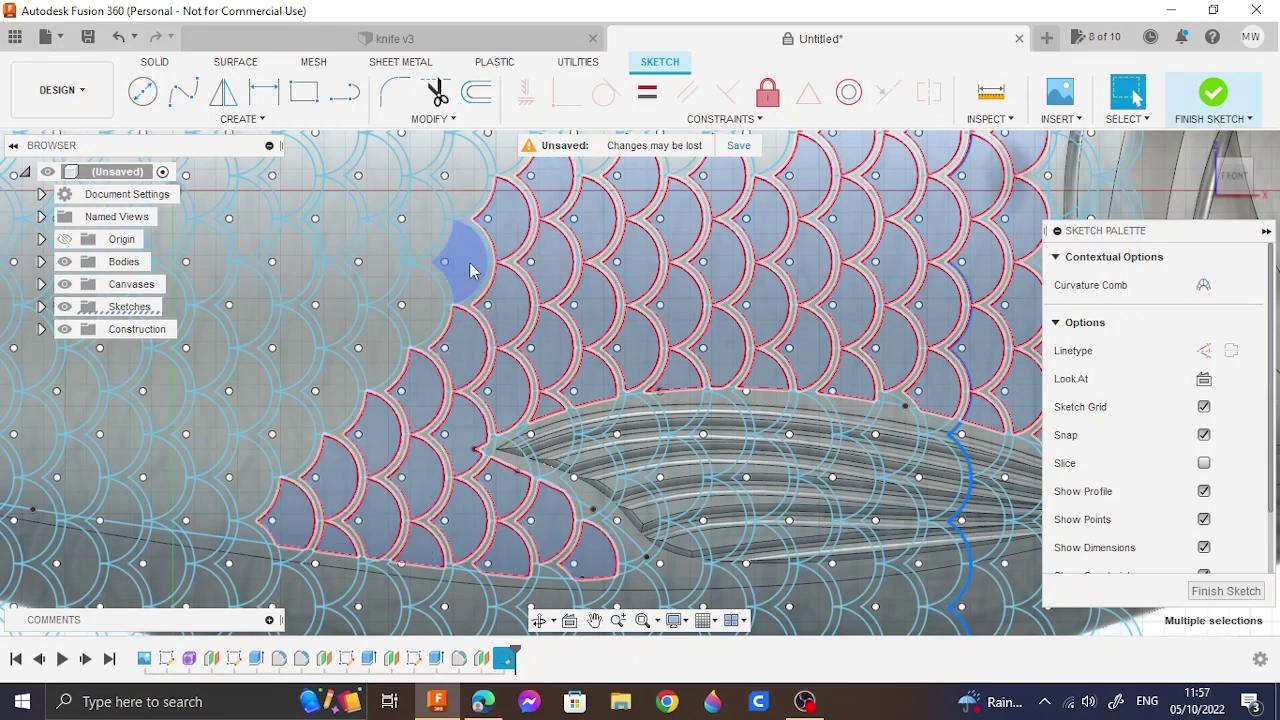
left_click(420, 320, "shift")
left_click(375, 365, "shift")
left_click(332, 408, "shift")
left_click(246, 490, "shift")
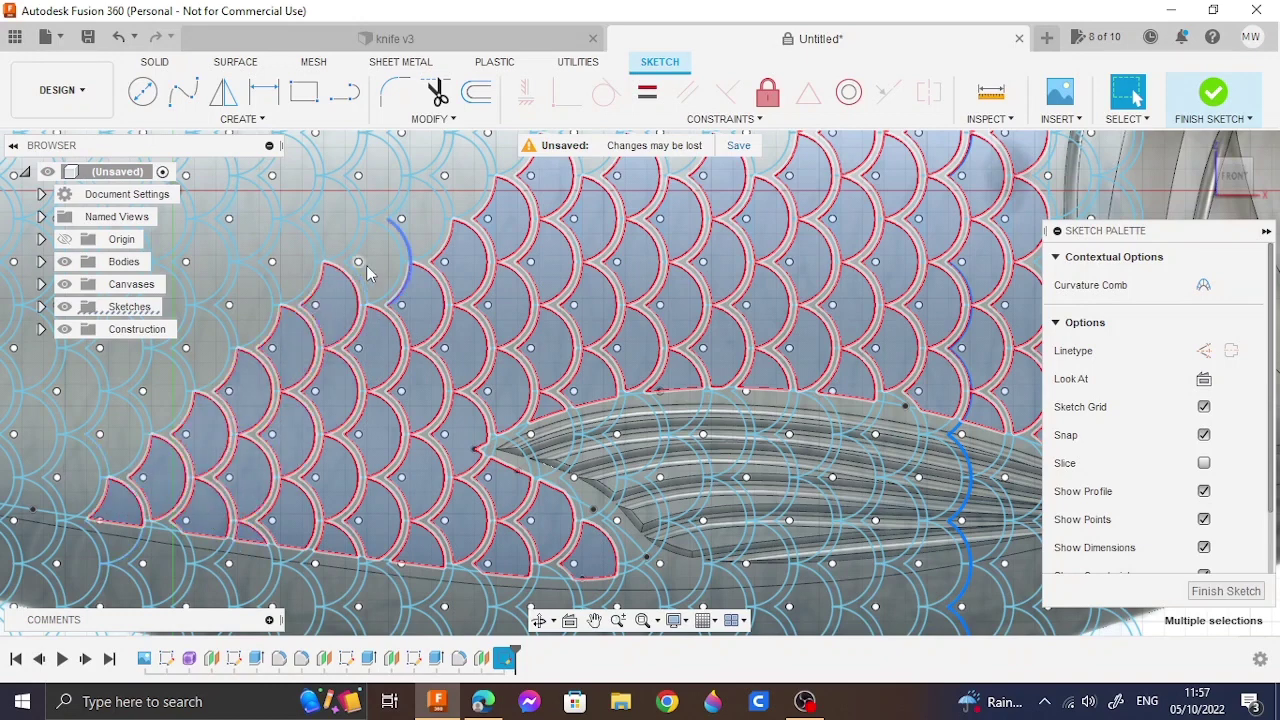
key("m")
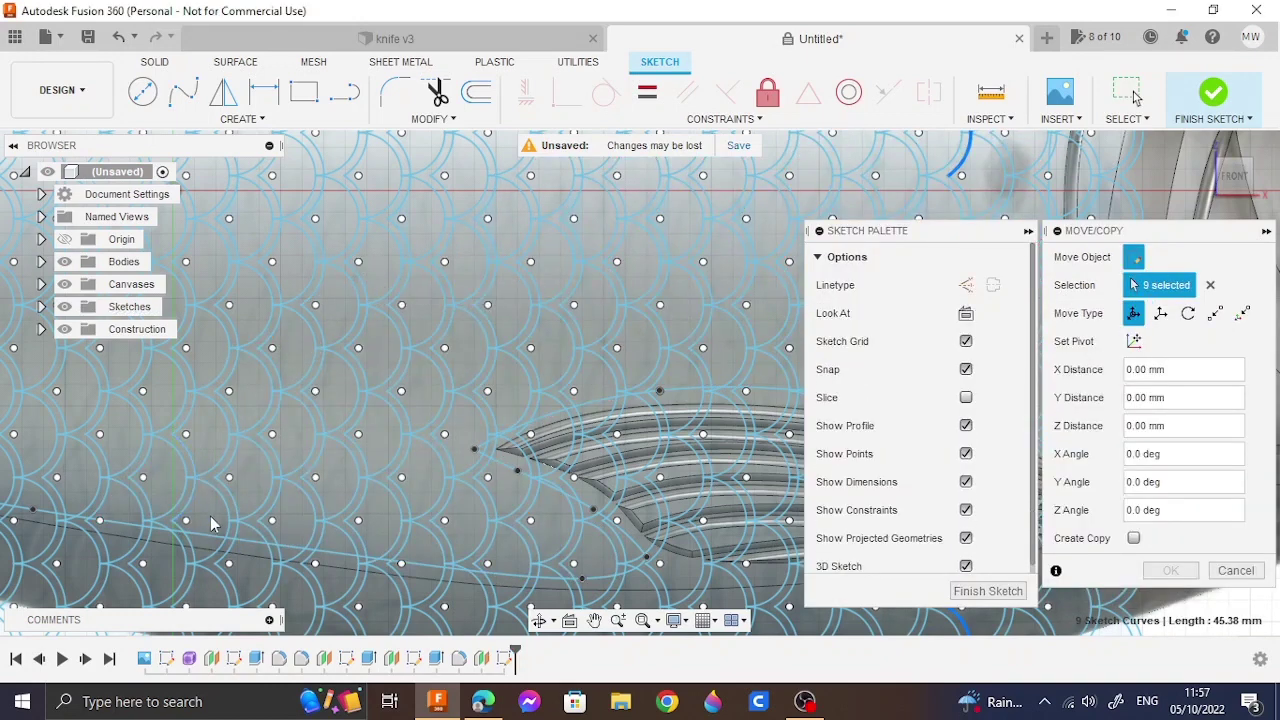
key("Escape")
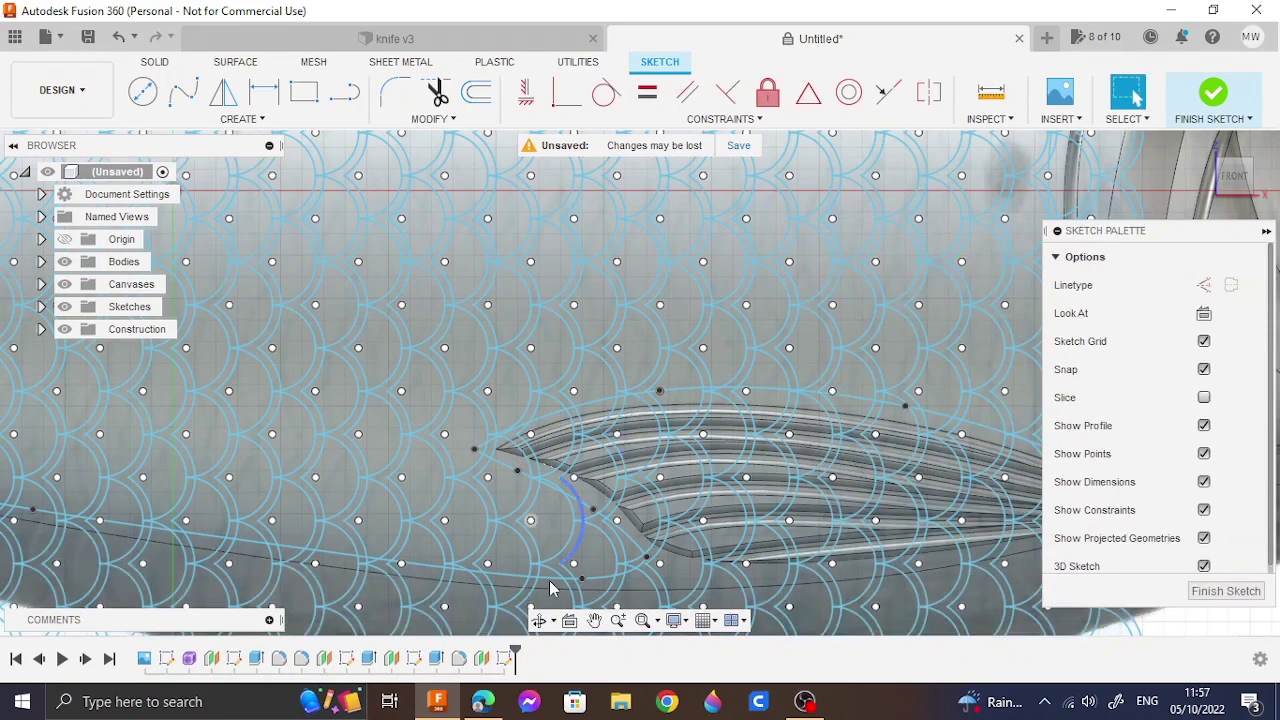
Step: Select the scale profiles near the head, then sweep in those near the fin and left side
left_click(1127, 92)
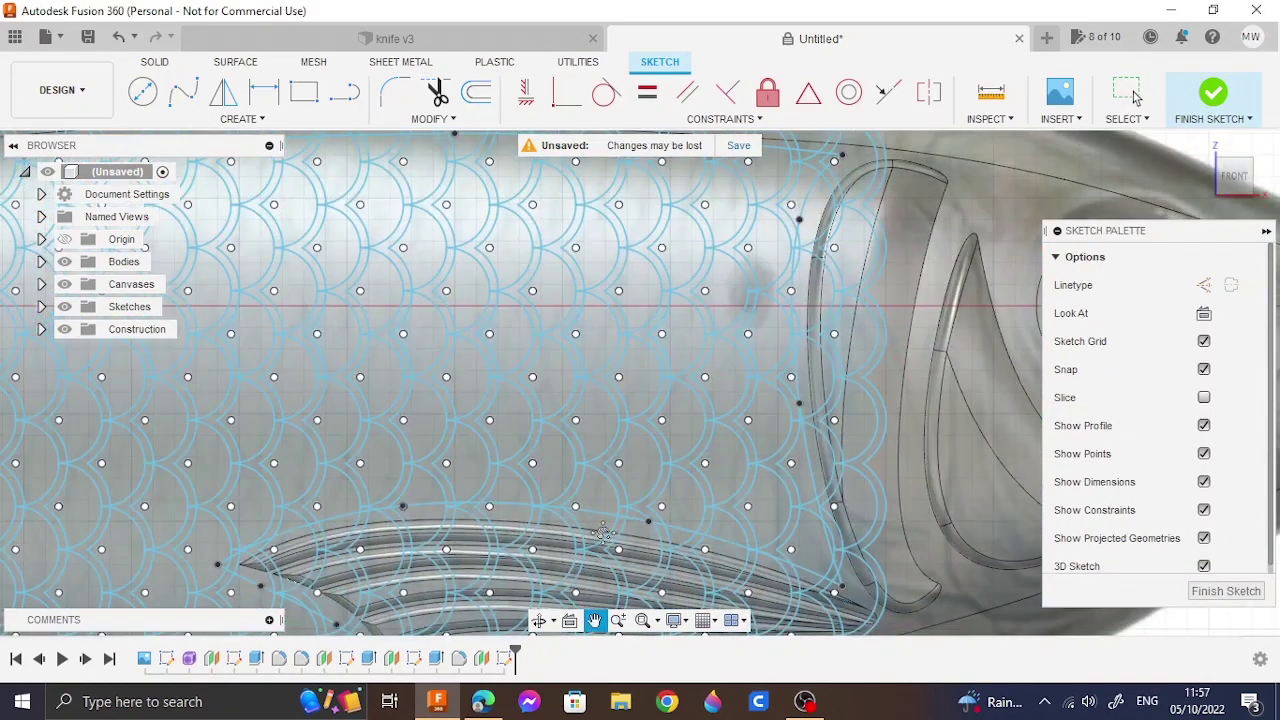
left_click(806, 540)
left_click(766, 505)
left_click(806, 462)
left_click(766, 420)
mouse_move(773, 338)
left_mouse_down()
mouse_move(766, 163)
mouse_move(729, 286)
mouse_move(737, 457)
mouse_move(686, 512)
mouse_move(585, 470)
mouse_move(466, 478)
mouse_move(591, 429)
mouse_move(634, 386)
mouse_move(460, 375)
mouse_move(337, 492)
mouse_move(251, 502)
mouse_move(200, 555)
mouse_move(245, 425)
mouse_move(163, 500)
mouse_move(458, 626)
left_mouse_up()
middle_click_drag(458, 626, 678, 469)
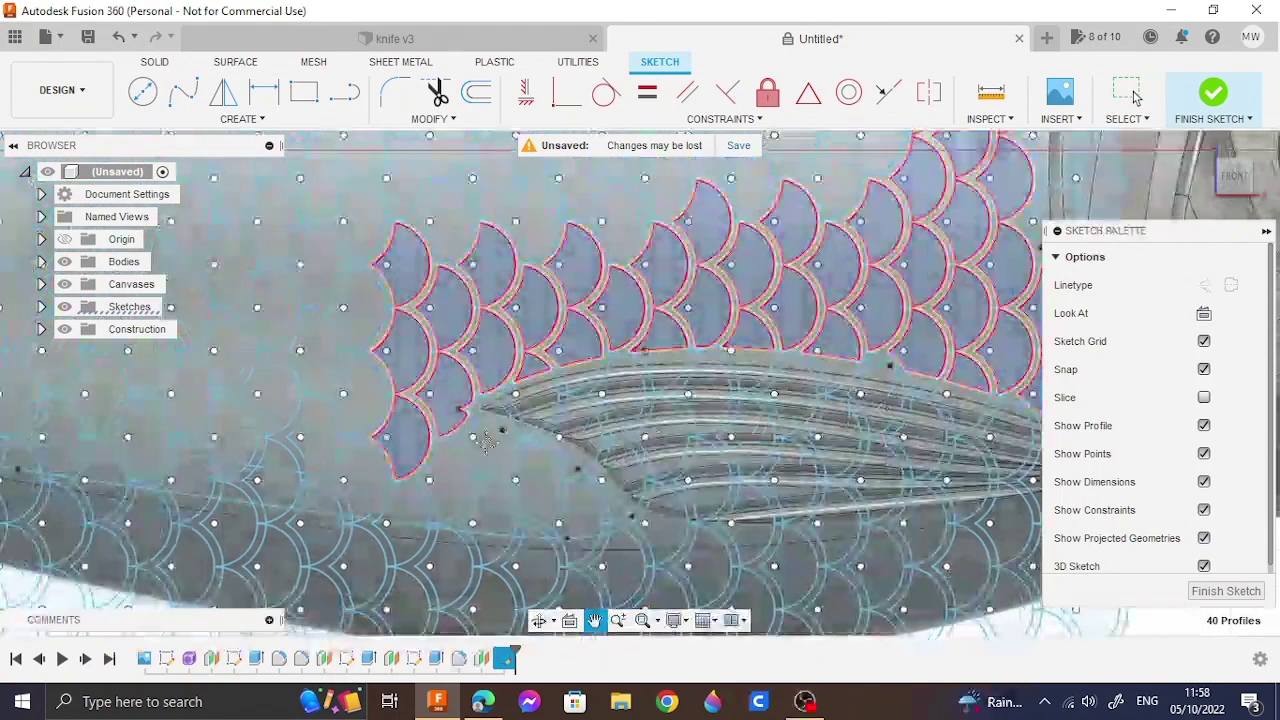
left_click_drag(440, 470, 543, 497)
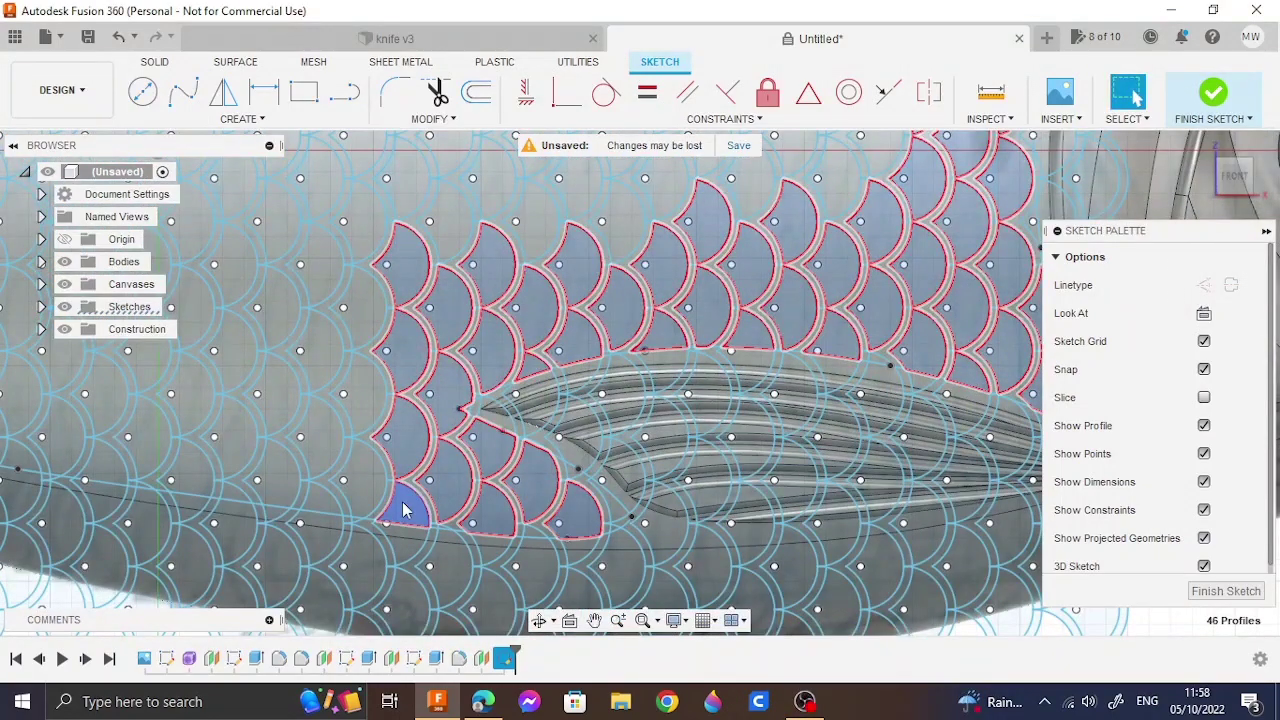
mouse_move(320, 508)
left_mouse_down()
mouse_move(357, 250)
mouse_move(272, 300)
mouse_move(226, 452)
left_mouse_up()
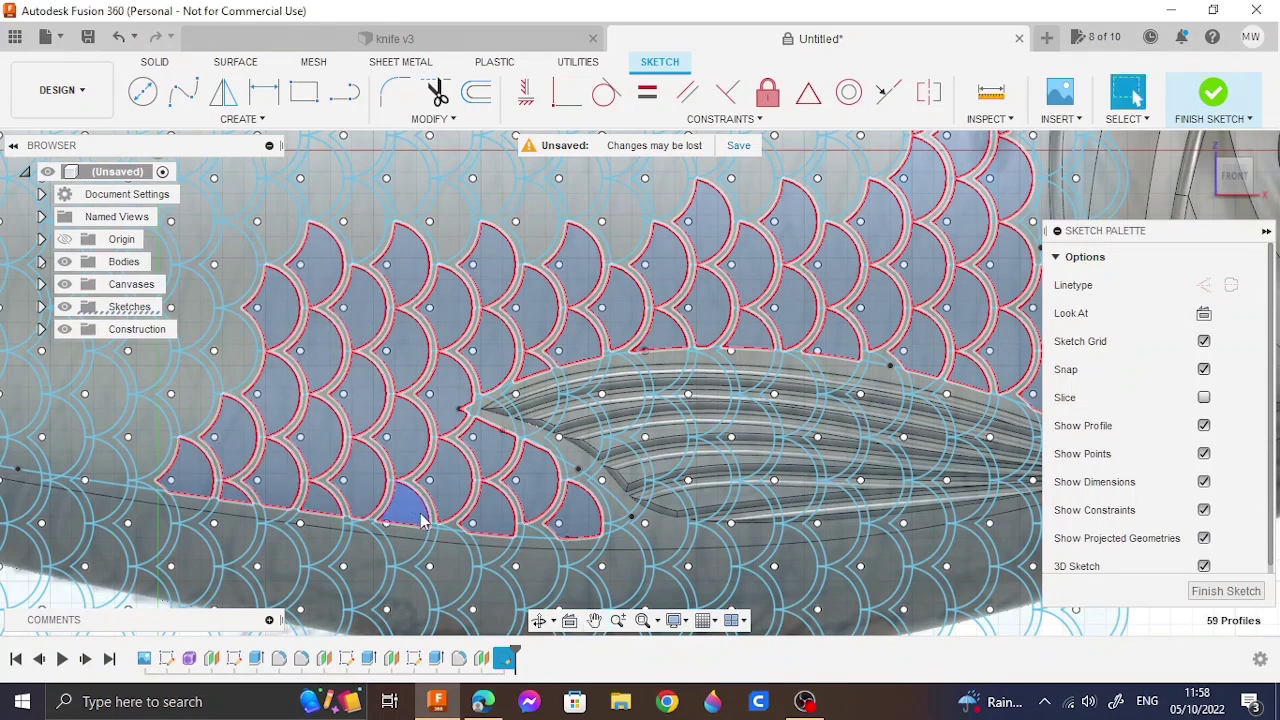
Step: Pan toward the tail and add more scale profiles along the body
left_click(595, 622)
left_click_drag(200, 330, 837, 222)
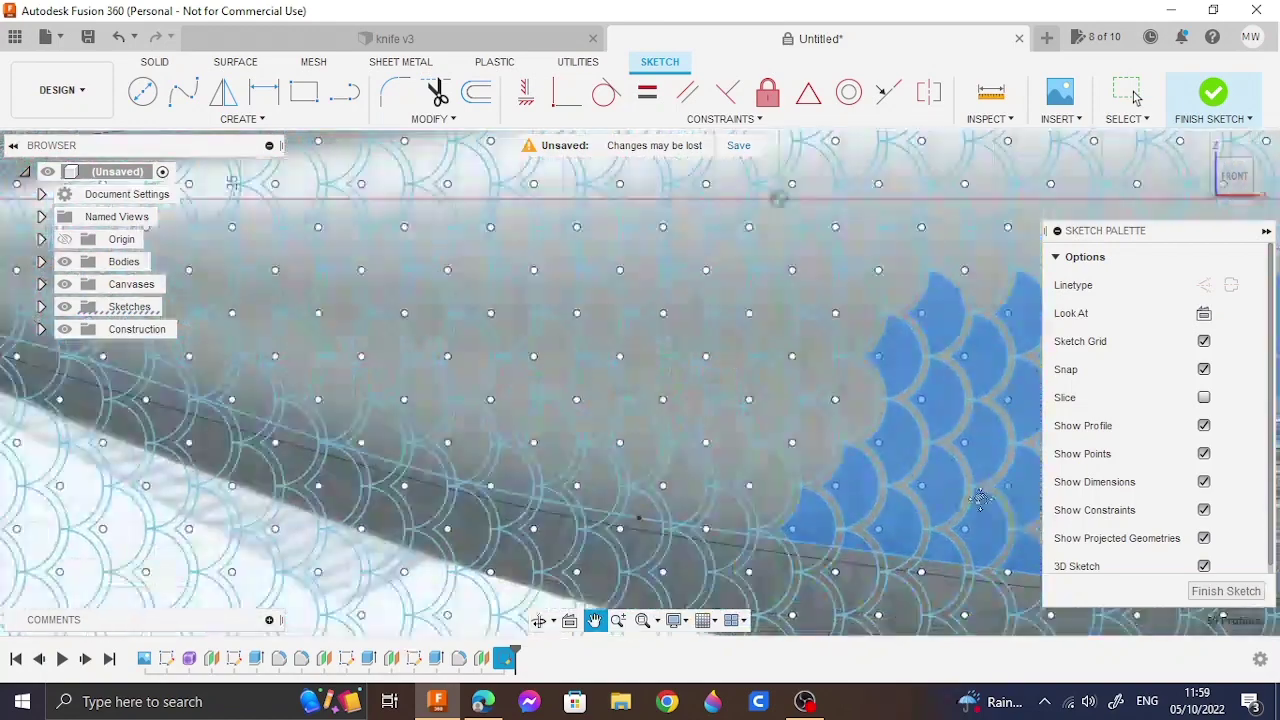
mouse_move(920, 333)
left_mouse_down()
mouse_move(870, 460)
mouse_move(764, 553)
mouse_move(780, 451)
mouse_move(828, 336)
mouse_move(785, 285)
mouse_move(658, 513)
left_mouse_up()
mouse_move(545, 479)
left_mouse_down()
mouse_move(643, 428)
mouse_move(737, 346)
mouse_move(662, 339)
left_mouse_up()
mouse_move(580, 340)
left_mouse_down()
mouse_move(478, 425)
mouse_move(405, 423)
left_mouse_up()
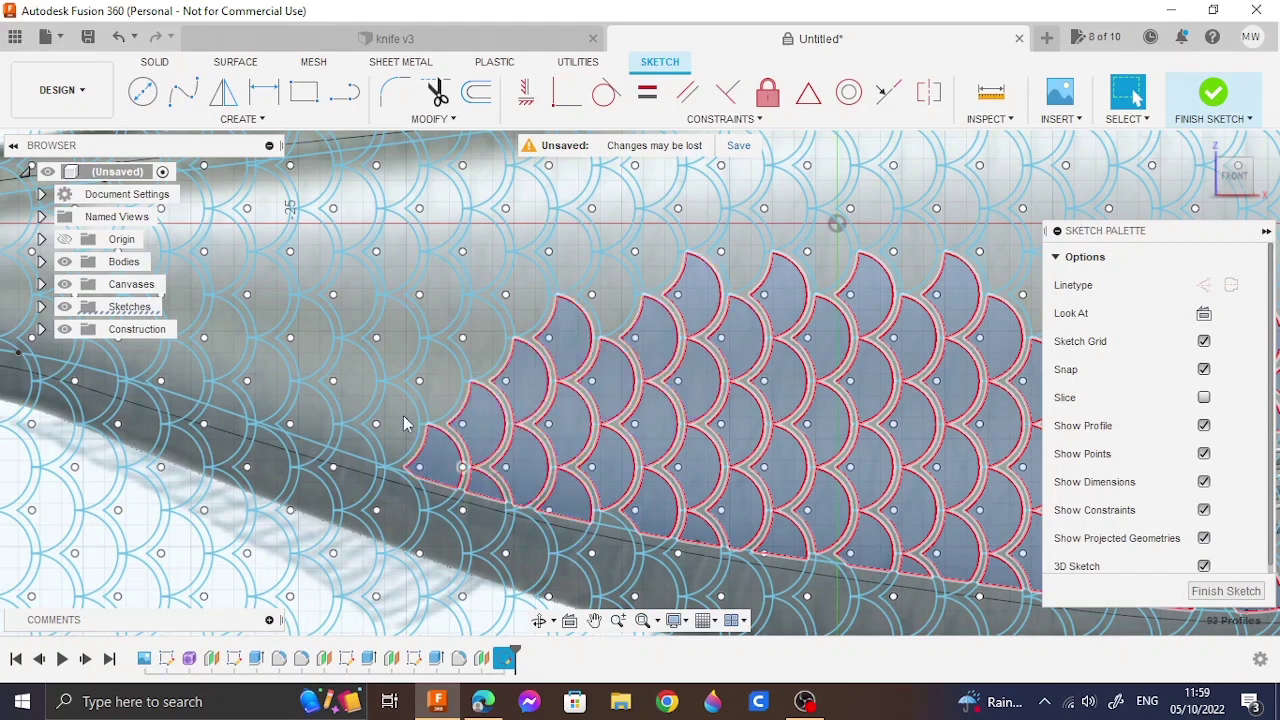
left_click_drag(328, 430, 444, 390)
mouse_move(465, 300)
left_mouse_down()
mouse_move(341, 306)
mouse_move(257, 371)
mouse_move(171, 363)
mouse_move(303, 267)
left_mouse_up()
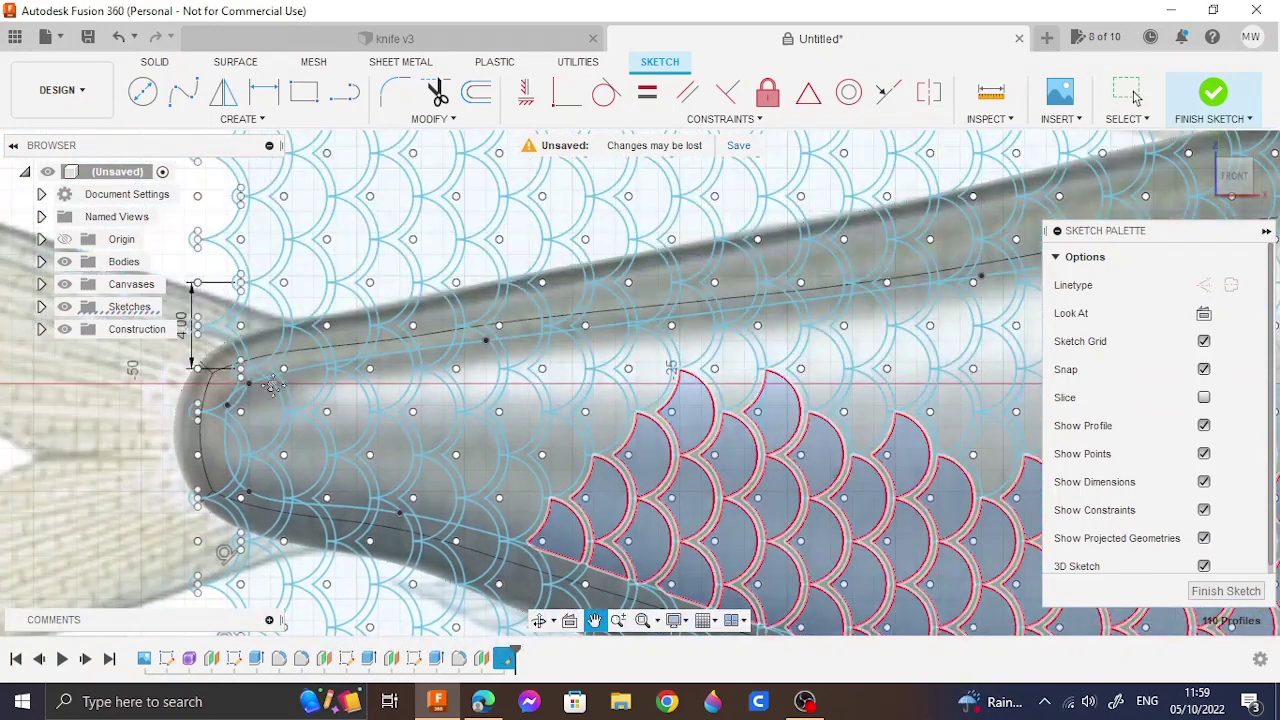
Step: Add the tail, top-edge and upper-left scale profiles to the selection
key("Escape")
left_click(258, 447)
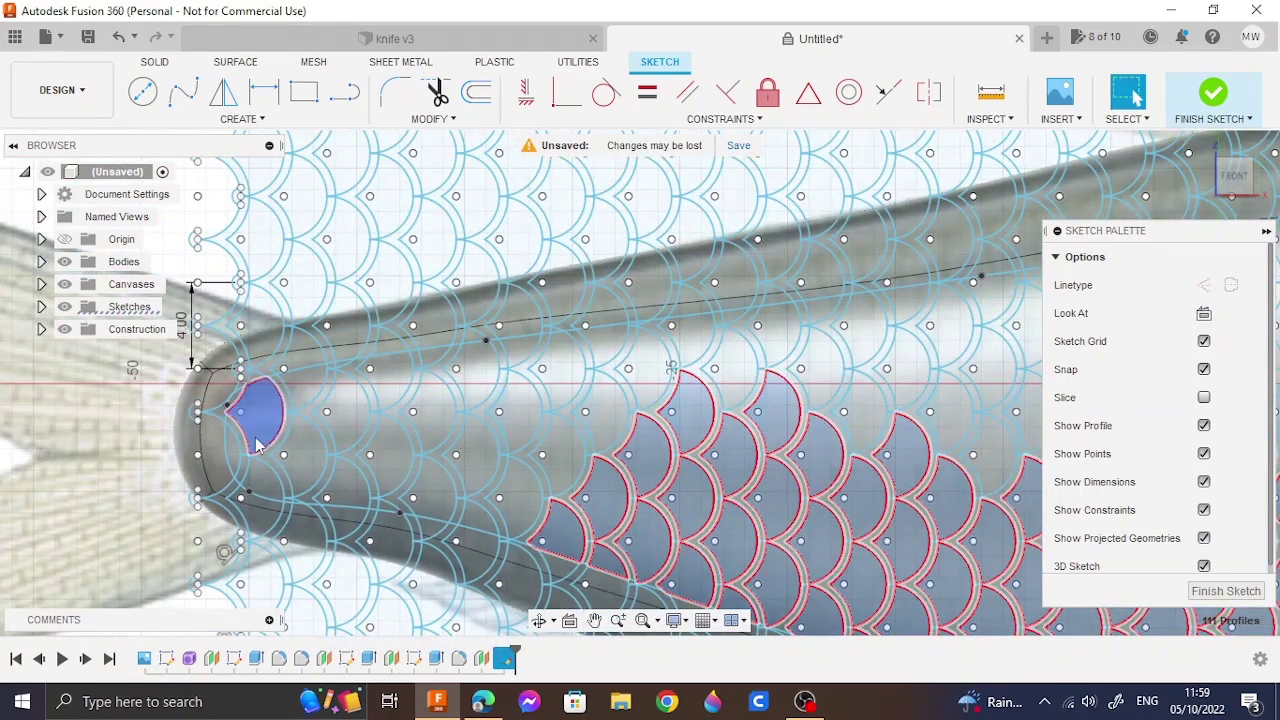
mouse_move(294, 460)
left_mouse_down()
mouse_move(240, 440)
mouse_move(290, 410)
mouse_move(337, 406)
mouse_move(381, 472)
mouse_move(500, 491)
mouse_move(566, 457)
mouse_move(640, 383)
mouse_move(540, 335)
mouse_move(437, 360)
left_mouse_up()
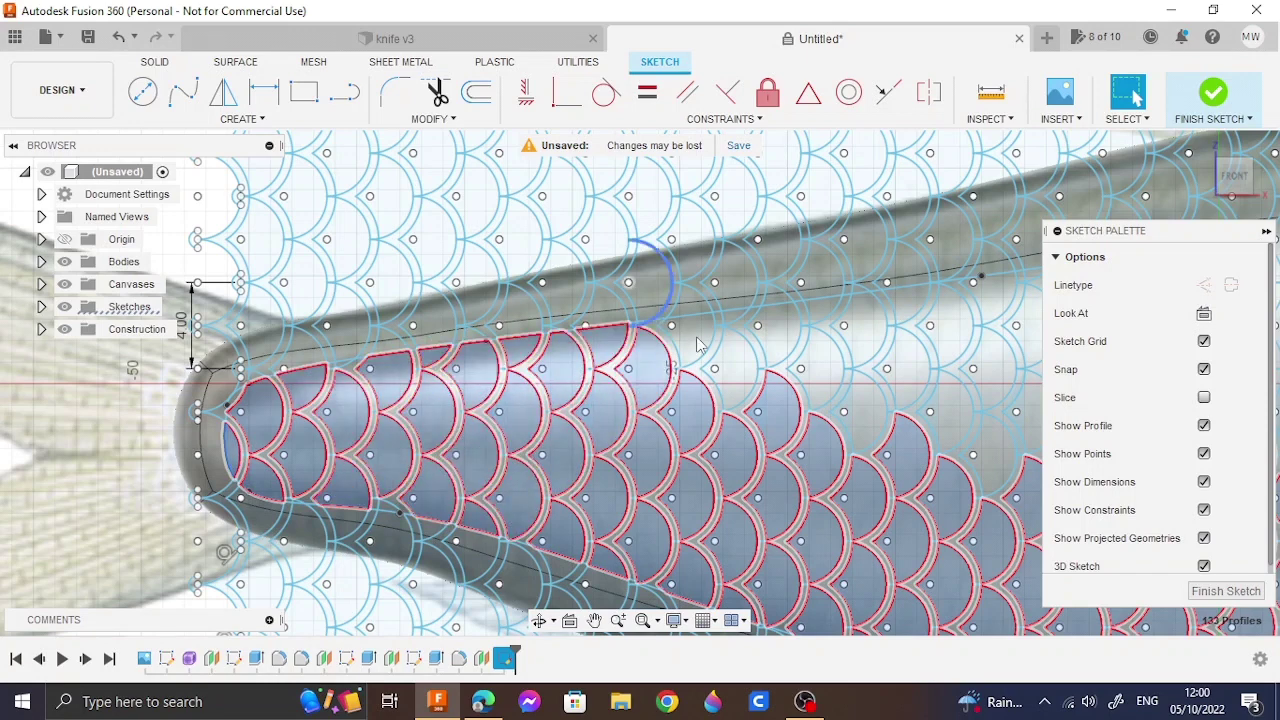
mouse_move(698, 344)
left_mouse_down()
mouse_move(733, 324)
mouse_move(830, 330)
mouse_move(920, 300)
mouse_move(1000, 310)
mouse_move(910, 377)
left_mouse_up()
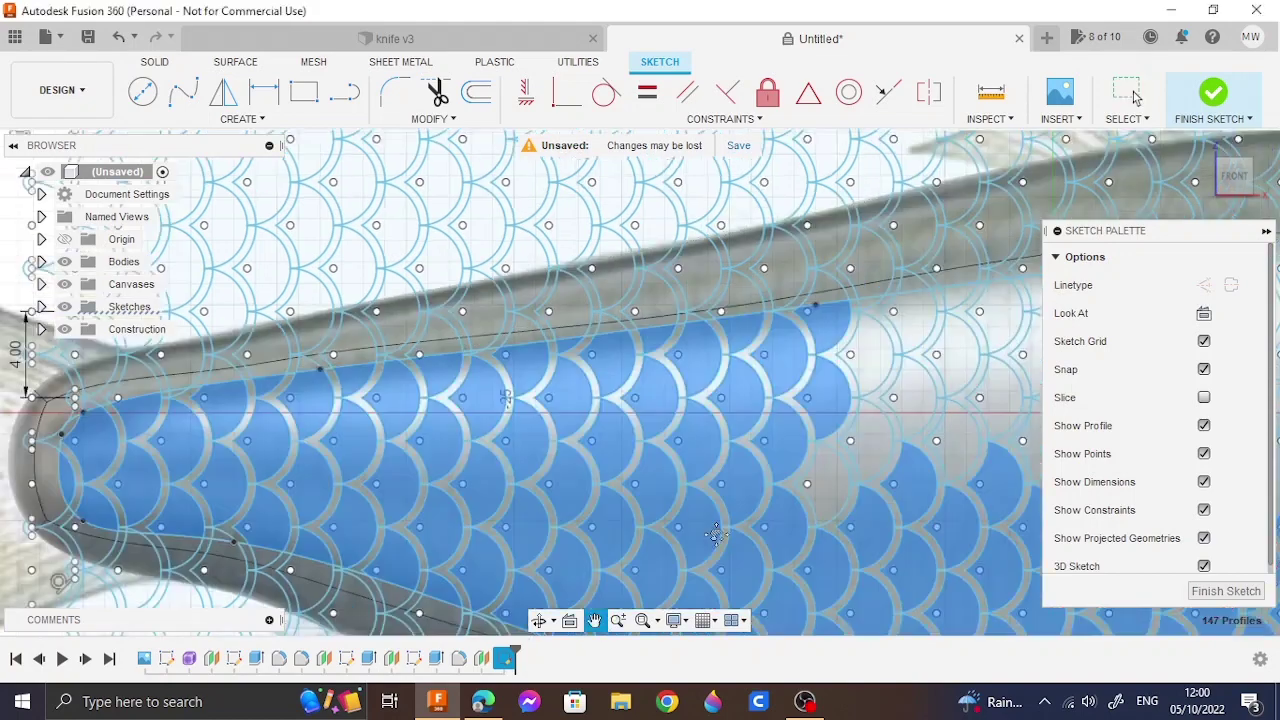
middle_click_drag(910, 377, 225, 485)
mouse_move(225, 485)
left_mouse_down()
mouse_move(322, 403)
mouse_move(280, 320)
mouse_move(362, 296)
mouse_move(357, 429)
mouse_move(486, 421)
mouse_move(410, 305)
mouse_move(562, 302)
mouse_move(575, 390)
mouse_move(660, 470)
mouse_move(690, 407)
mouse_move(614, 271)
mouse_move(643, 220)
mouse_move(700, 343)
mouse_move(752, 306)
mouse_move(743, 214)
mouse_move(837, 471)
mouse_move(837, 251)
mouse_move(920, 245)
mouse_move(886, 343)
mouse_move(938, 468)
mouse_move(986, 366)
mouse_move(957, 349)
mouse_move(1000, 250)
left_mouse_up()
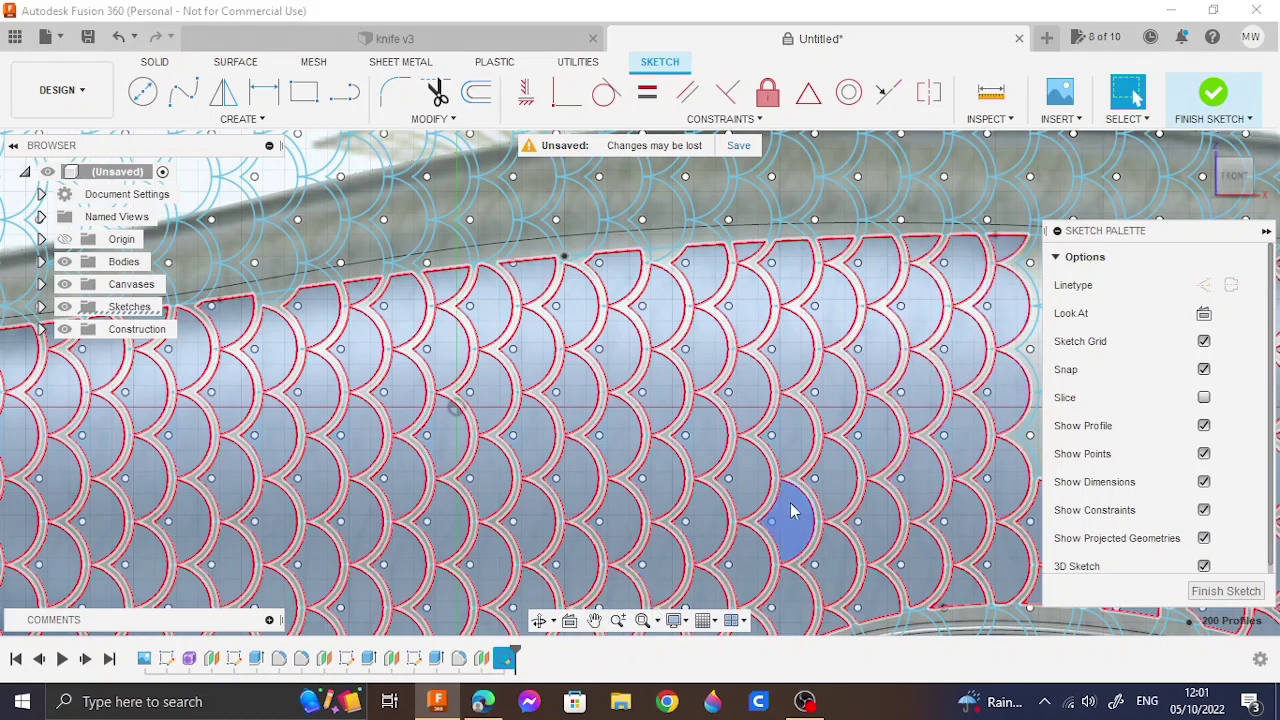
Step: Pan toward the head and add the last edge profile, reaching 215 selected
left_click(596, 632)
mouse_move(700, 450)
left_mouse_down()
mouse_move(473, 450)
mouse_move(590, 420)
mouse_move(557, 300)
mouse_move(528, 265)
mouse_move(605, 277)
mouse_move(600, 320)
mouse_move(690, 280)
mouse_move(766, 313)
left_mouse_up()
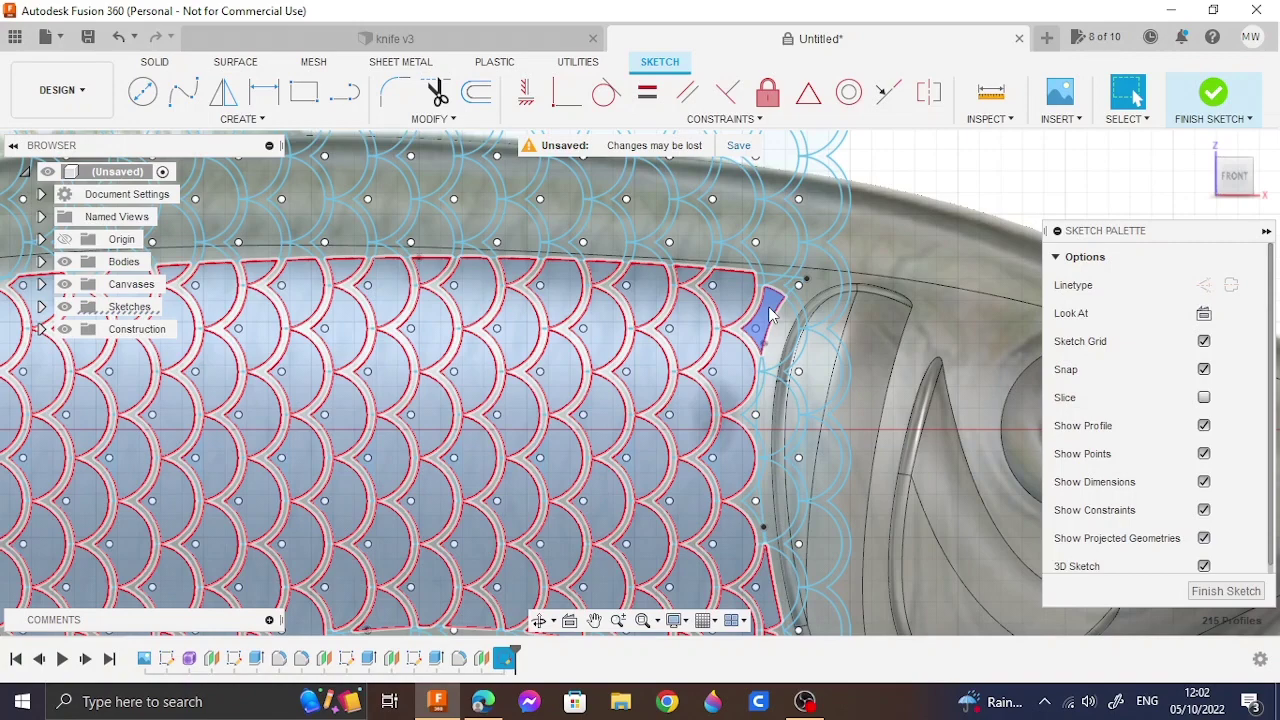
left_click(770, 313)
Step: Extrude the 215 scale profiles -0.4 mm from the body face as a Join
key("e")
left_click(1180, 313)
left_click(1160, 362)
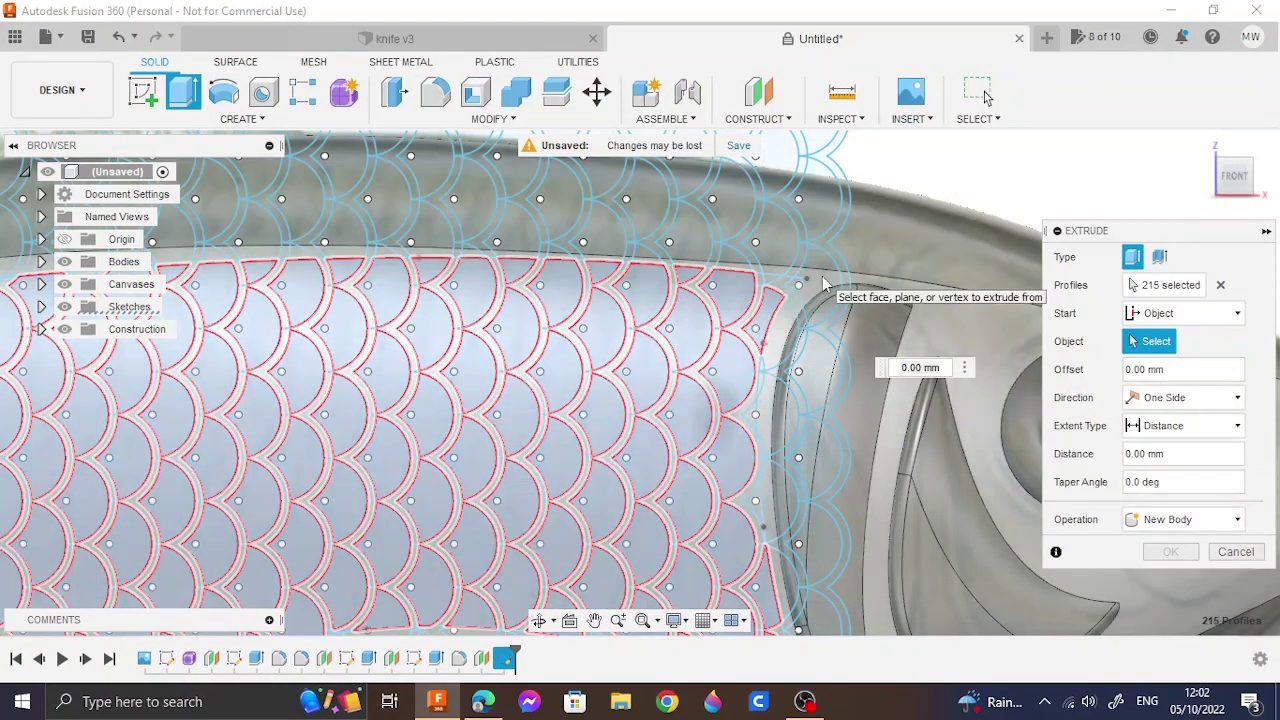
left_click(822, 285)
type("-0.4")
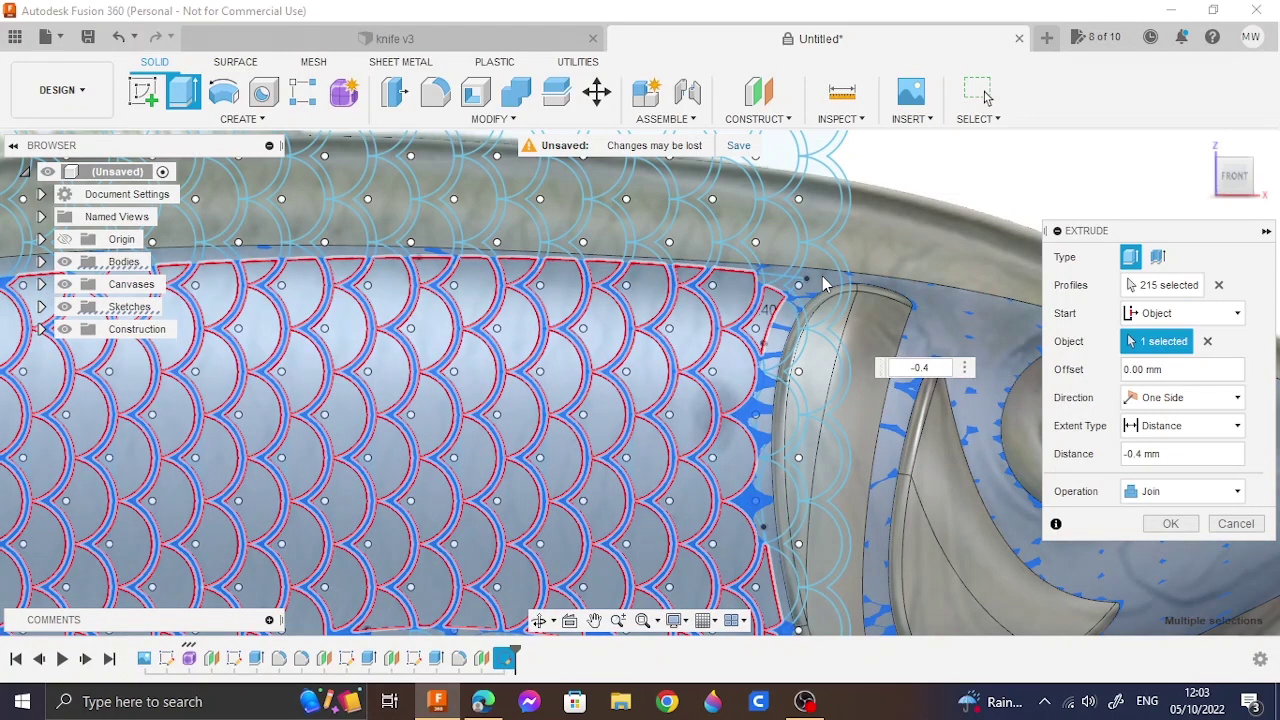
left_click(1162, 524)
left_click(1157, 524)
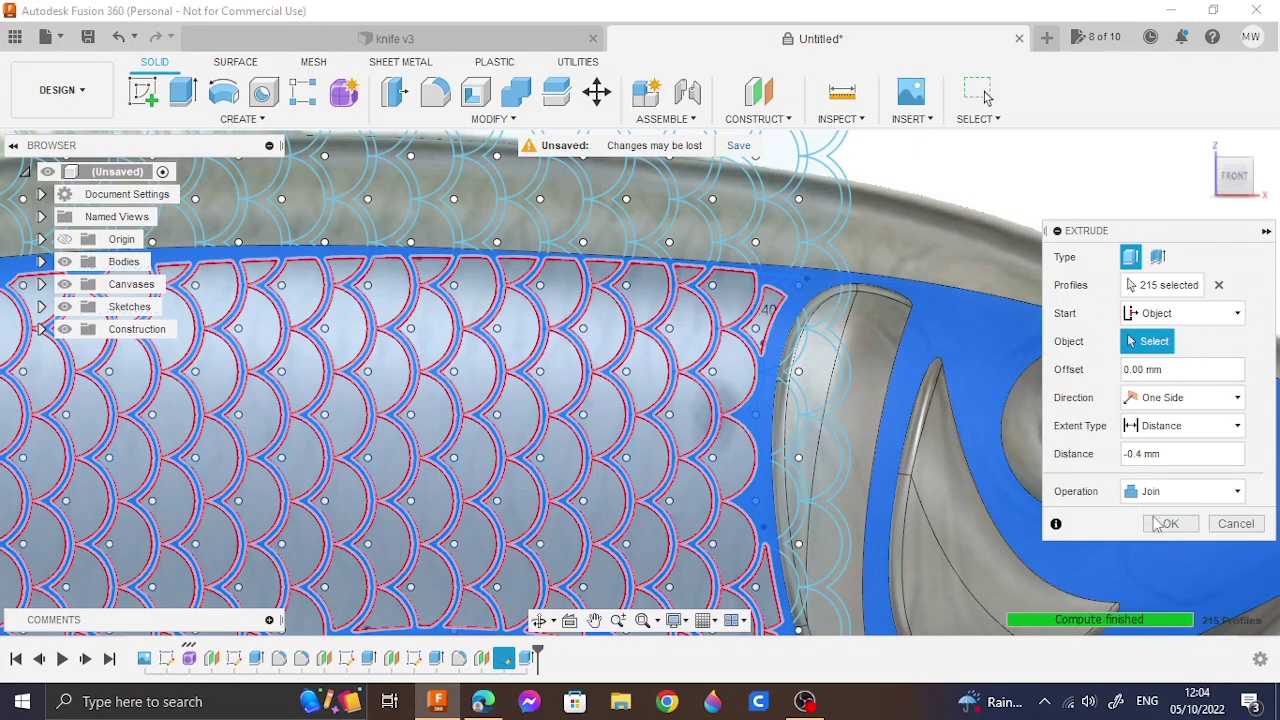
left_click(1155, 520)
left_click(1204, 146)
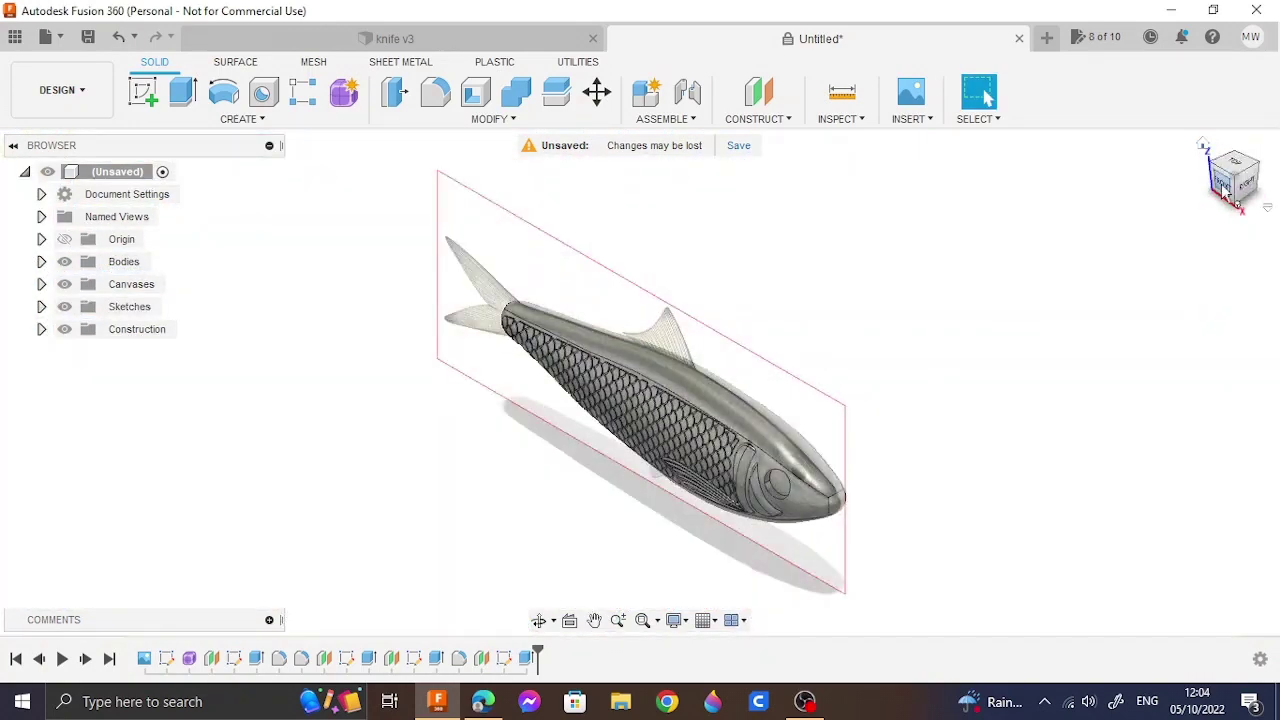
Step: Split the fish body along its centre plane into two halves
left_click(1224, 185)
left_click(1204, 146)
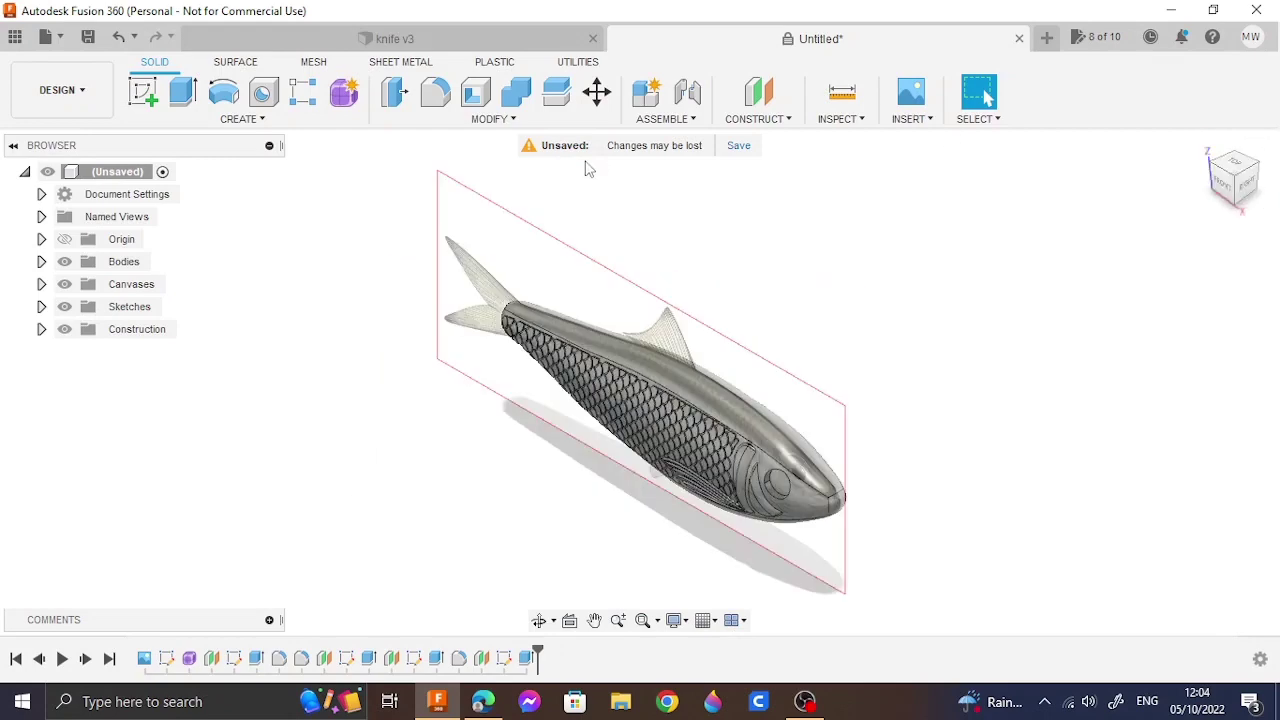
left_click(565, 108)
left_click(640, 420)
left_click(700, 300)
left_click(1163, 318)
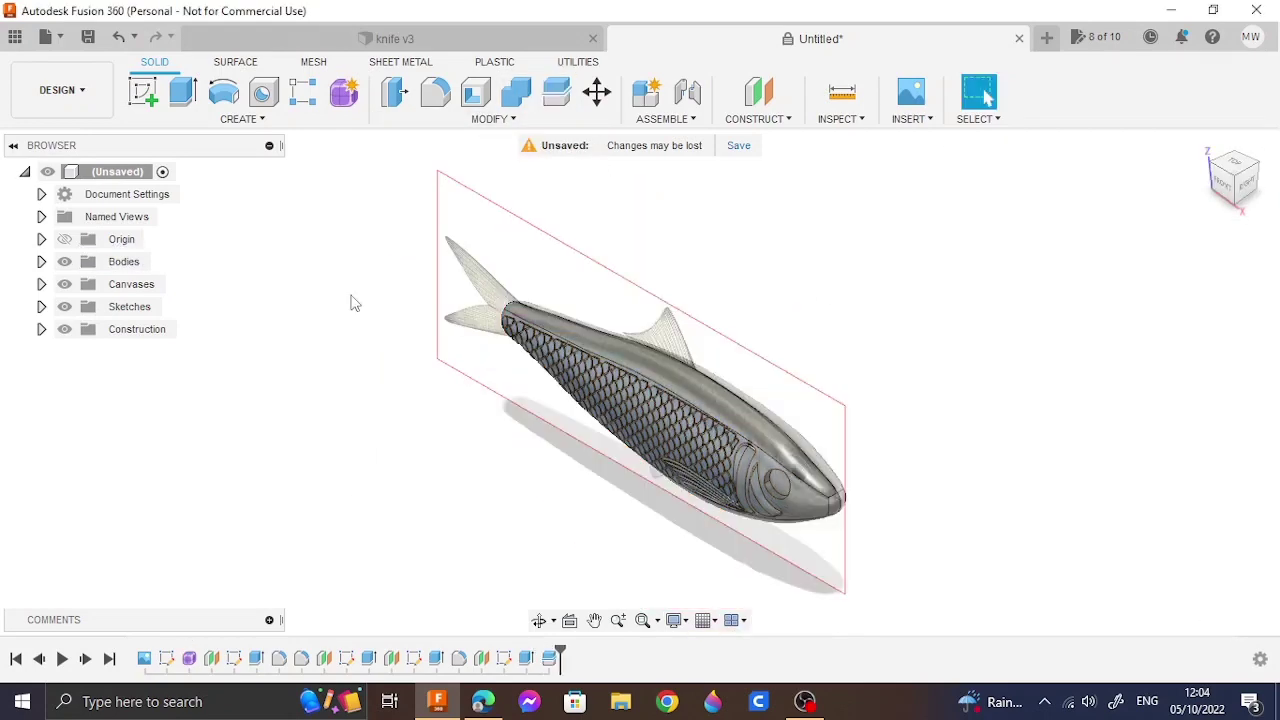
Step: Hide Body2 and mirror the scaled Body1 across the centre plane
left_click(41, 261)
left_click(81, 306)
left_click(243, 119)
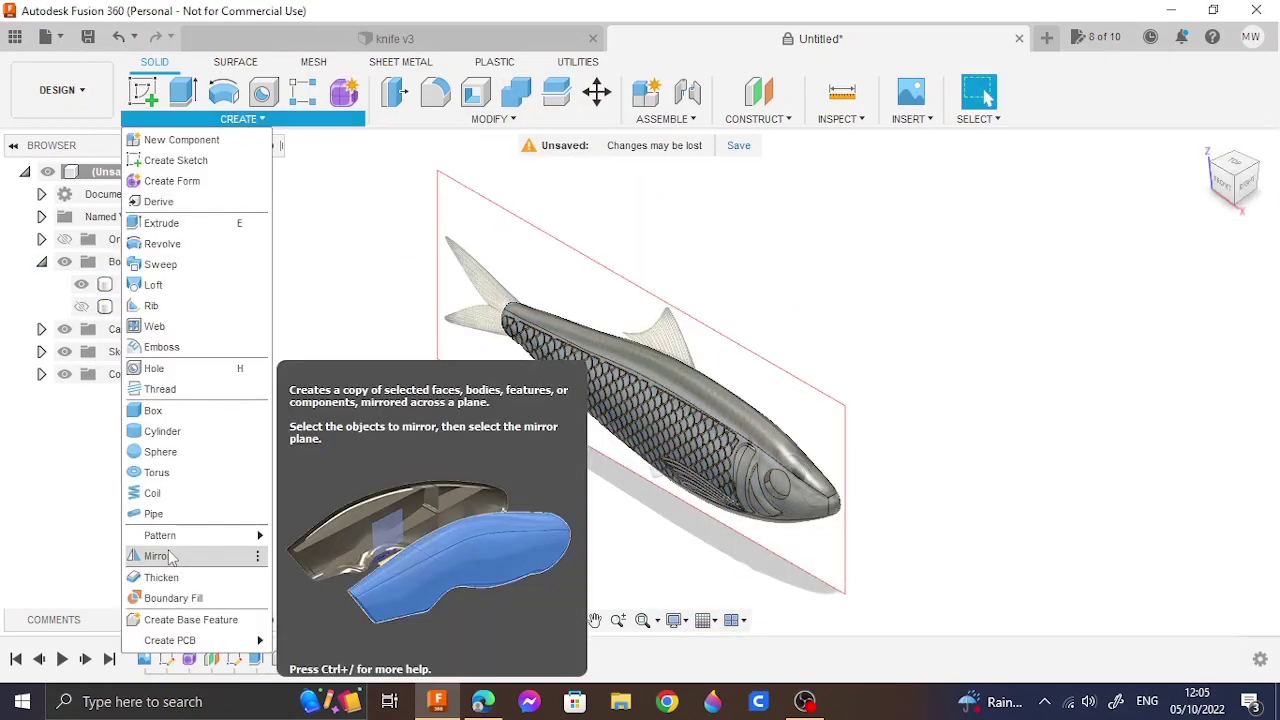
left_click(158, 556)
left_click(838, 585)
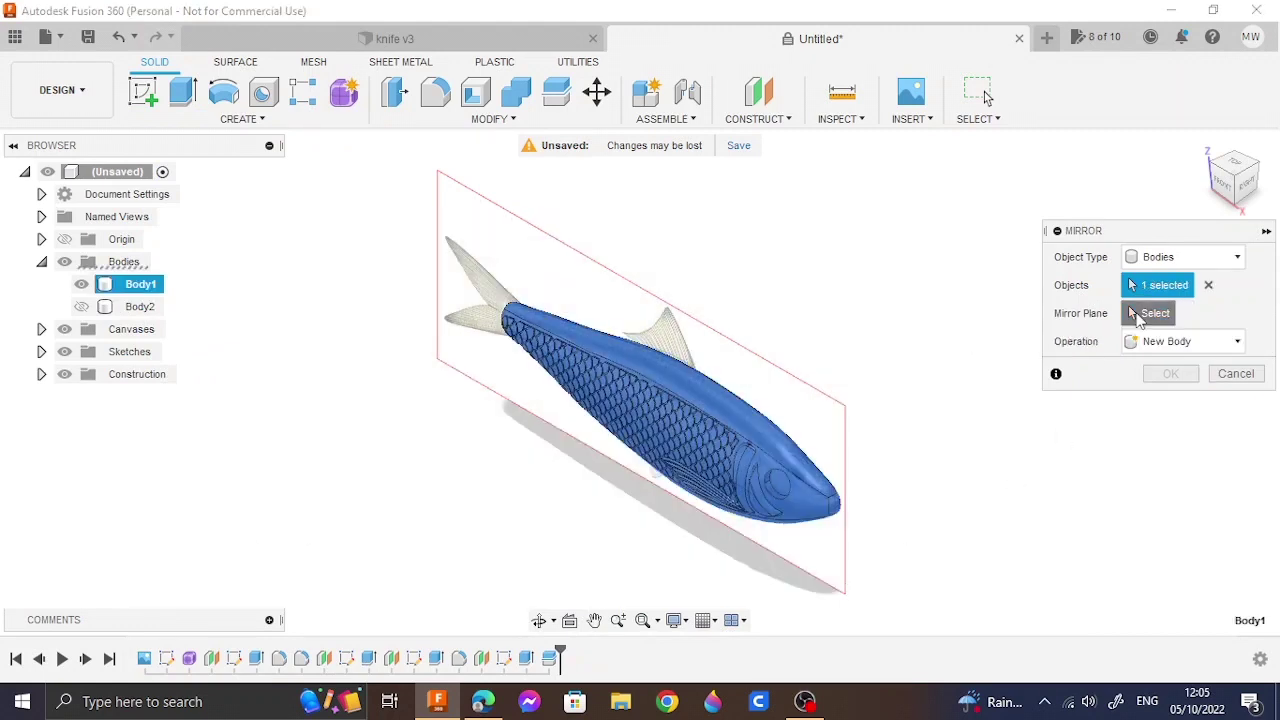
left_click(690, 345)
left_click(1160, 374)
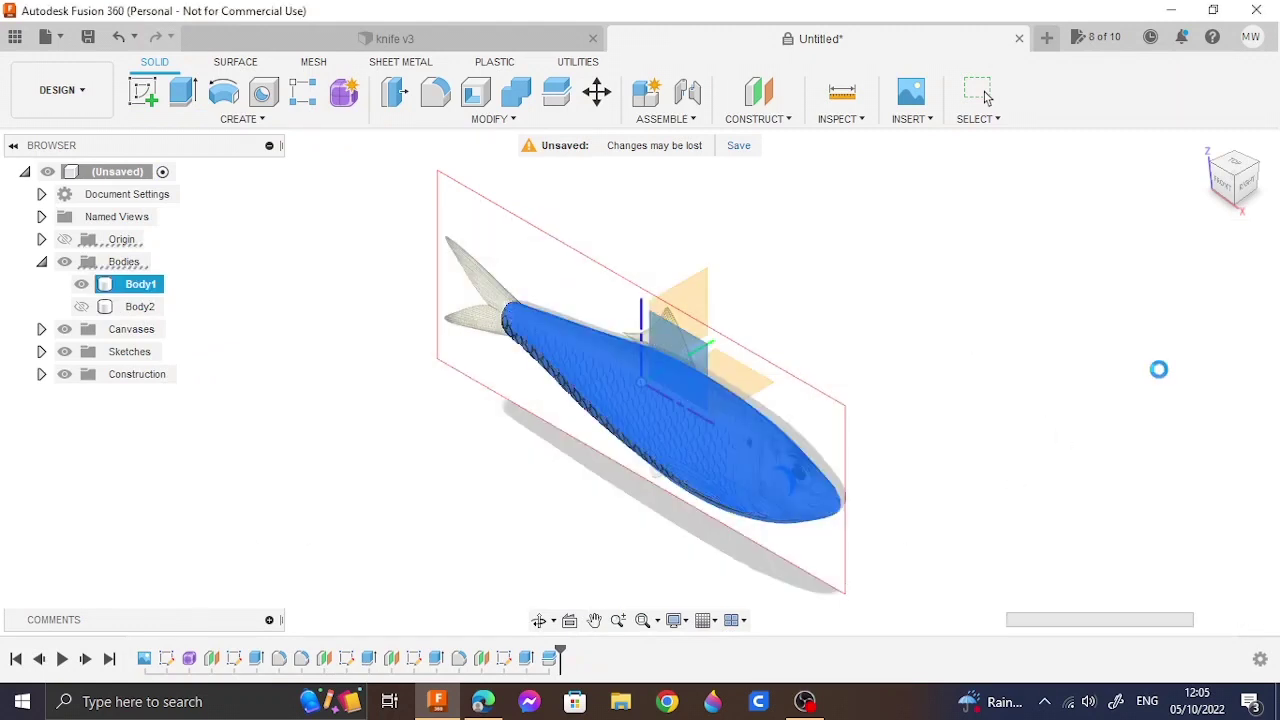
left_click_drag(1222, 200, 1228, 185)
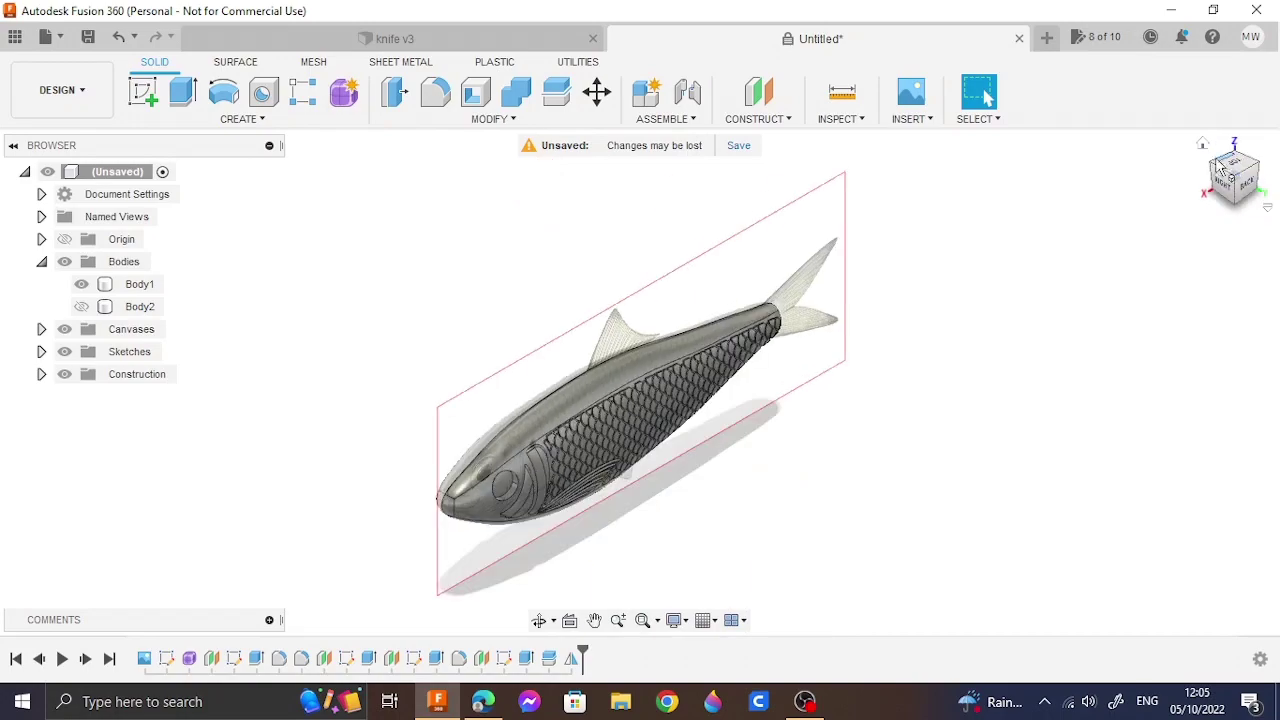